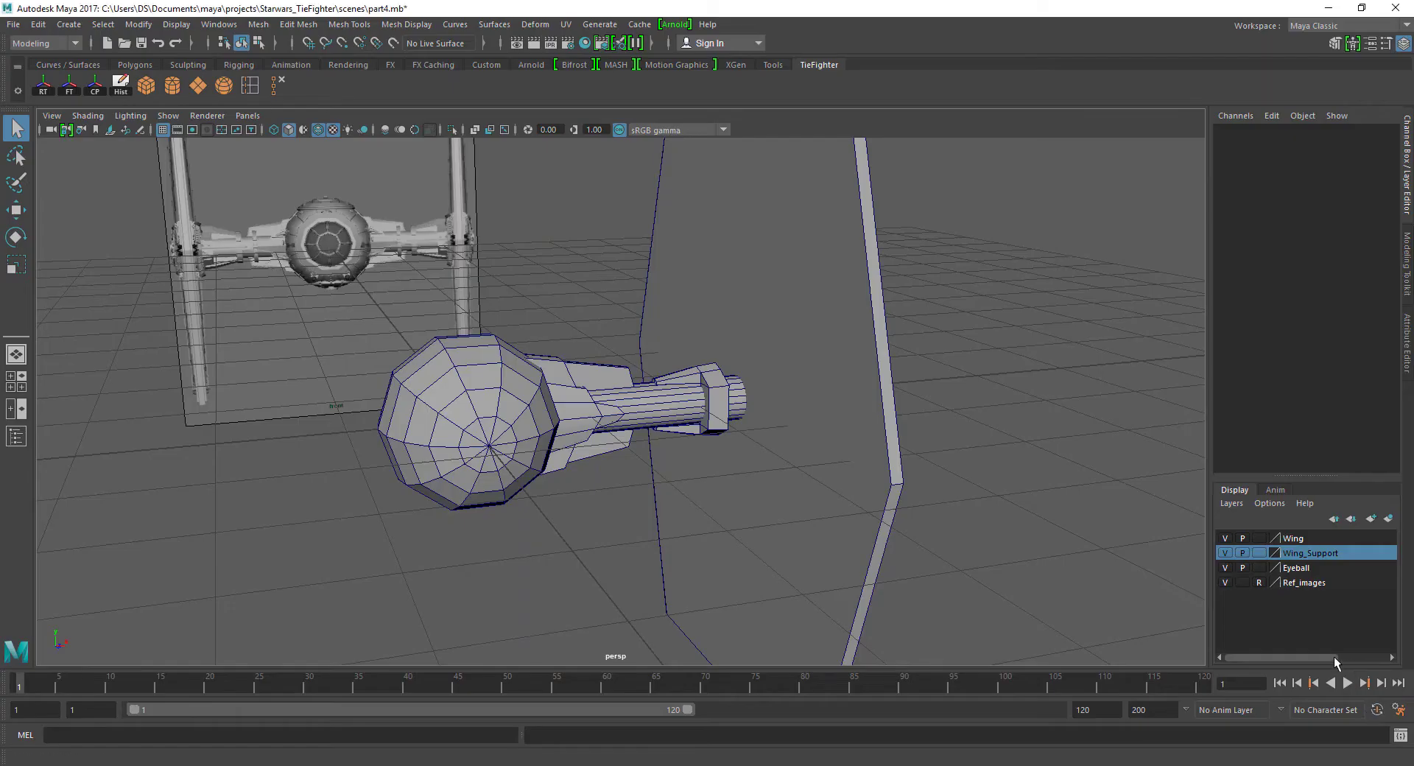
Toggle the Wing_Support layer's visibility to check its contents, then clear the selection.
{"action": "left_click", "coordinate": [1224, 552]}
{"action": "left_click", "coordinate": [1223, 553]}
{"action": "left_click", "coordinate": [1223, 552]}
{"action": "left_click", "coordinate": [1224, 552]}
{"action": "left_click", "coordinate": [722, 414]}
{"action": "right_click", "coordinate": [1301, 560]}
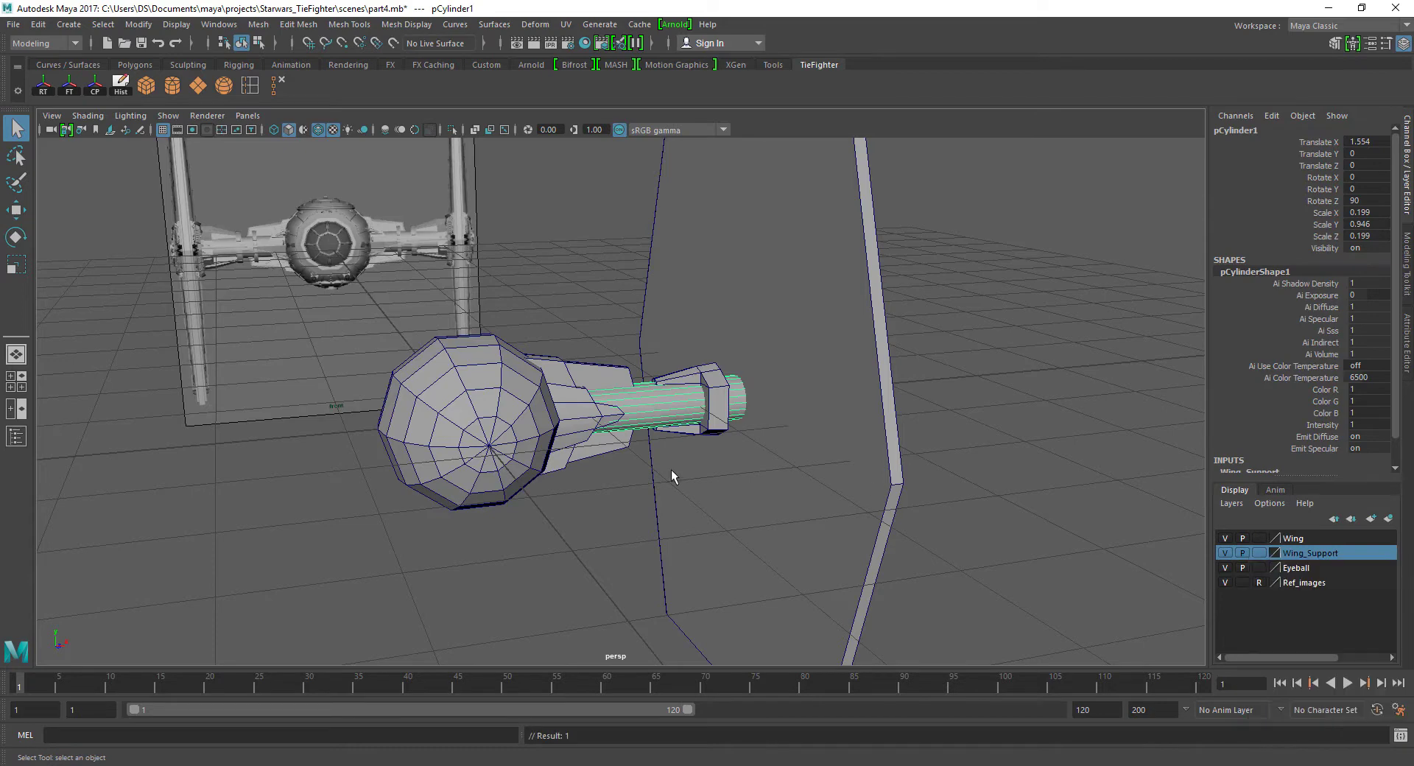
{"action": "left_click", "coordinate": [596, 534]}
In the four-view layout, set the front view to X-Ray shading and frame the support.
{"action": "key", "text": "space"}
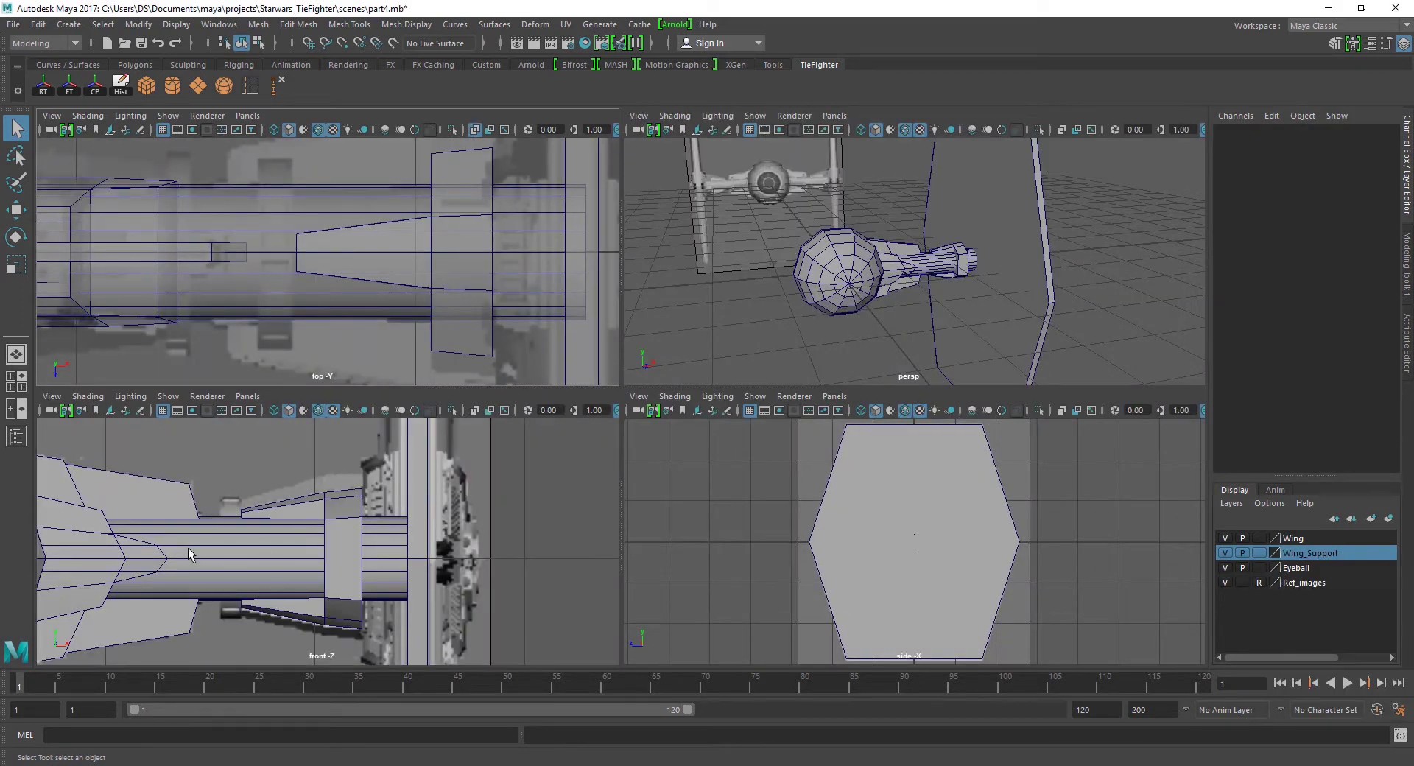
{"action": "key", "text": "space"}
{"action": "scroll", "coordinate": [690, 337], "scroll_direction": "down", "scroll_amount": 3}
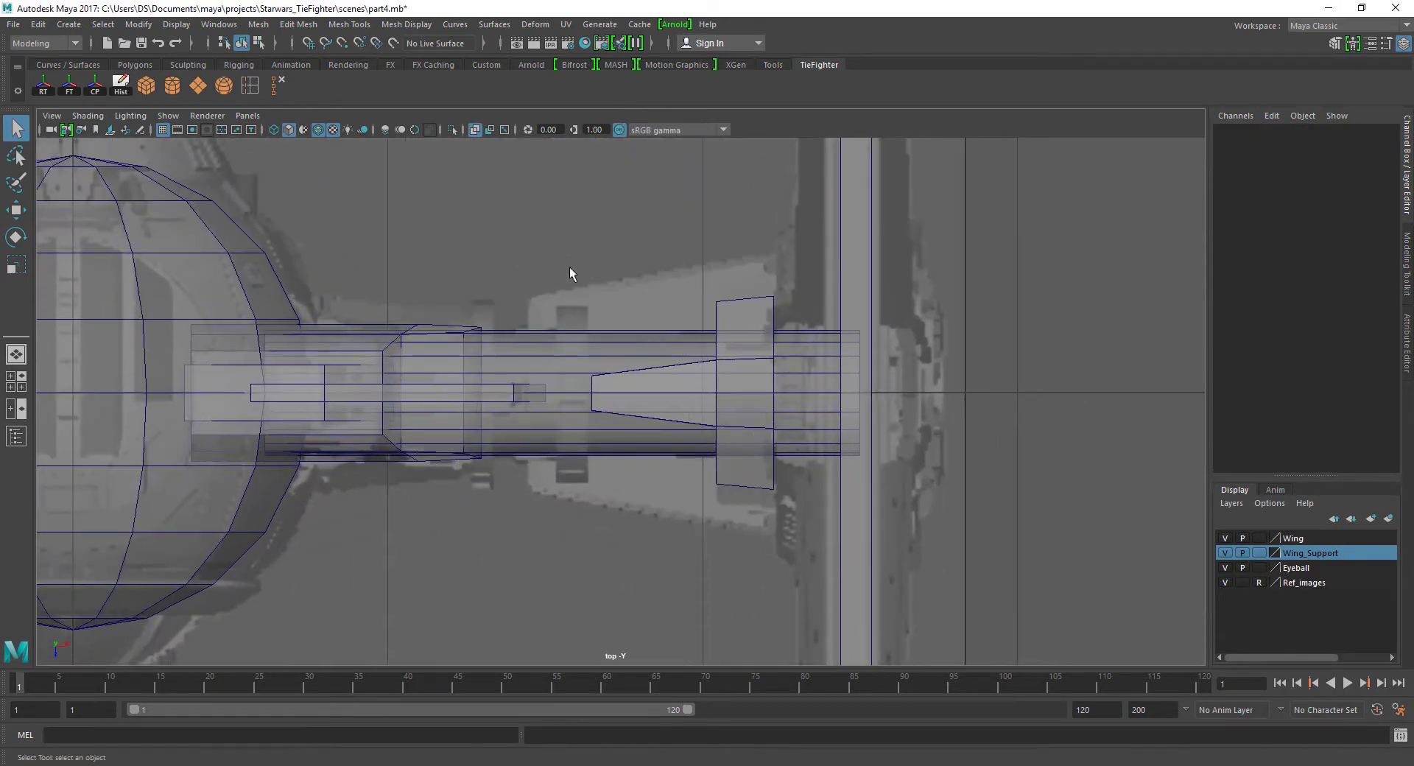
{"action": "scroll", "coordinate": [504, 358], "scroll_direction": "down", "scroll_amount": 2}
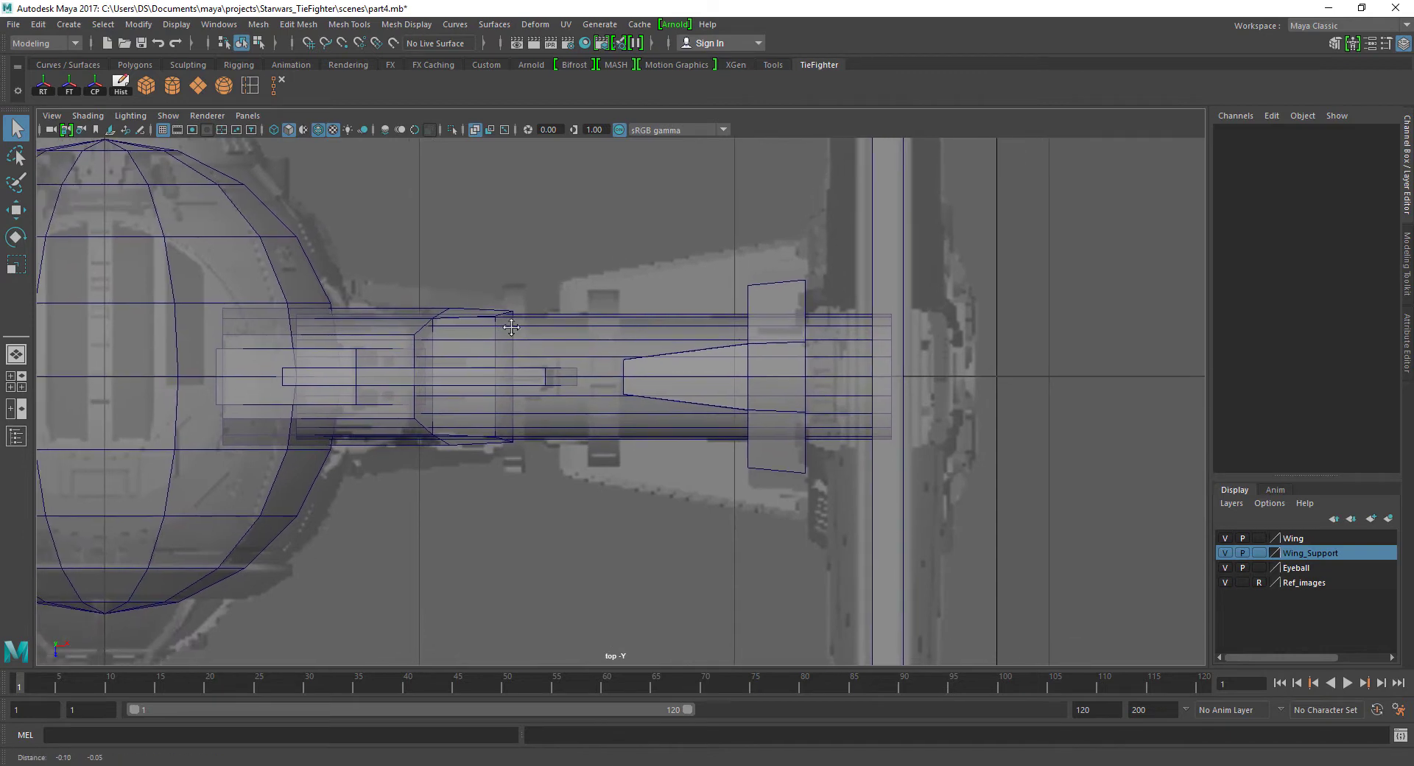
{"action": "key", "text": "space"}
{"action": "left_click", "coordinate": [88, 397]}
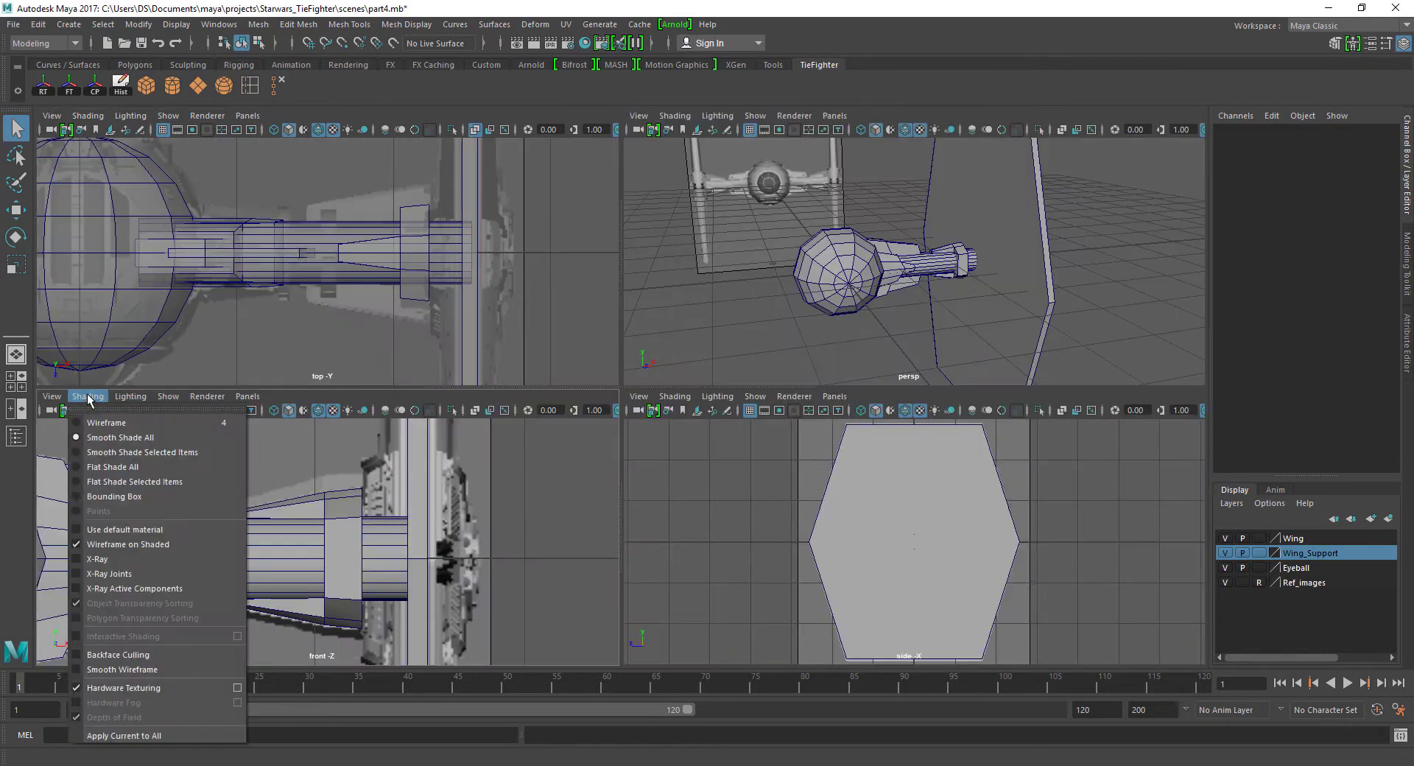
{"action": "left_click", "coordinate": [99, 559]}
{"action": "mouse_move", "coordinate": [394, 582]}
{"action": "middle_mouse_down", "text": "alt"}
{"action": "mouse_move", "coordinate": [486, 515]}
{"action": "mouse_move", "coordinate": [518, 524]}
{"action": "middle_mouse_up", "text": "alt"}
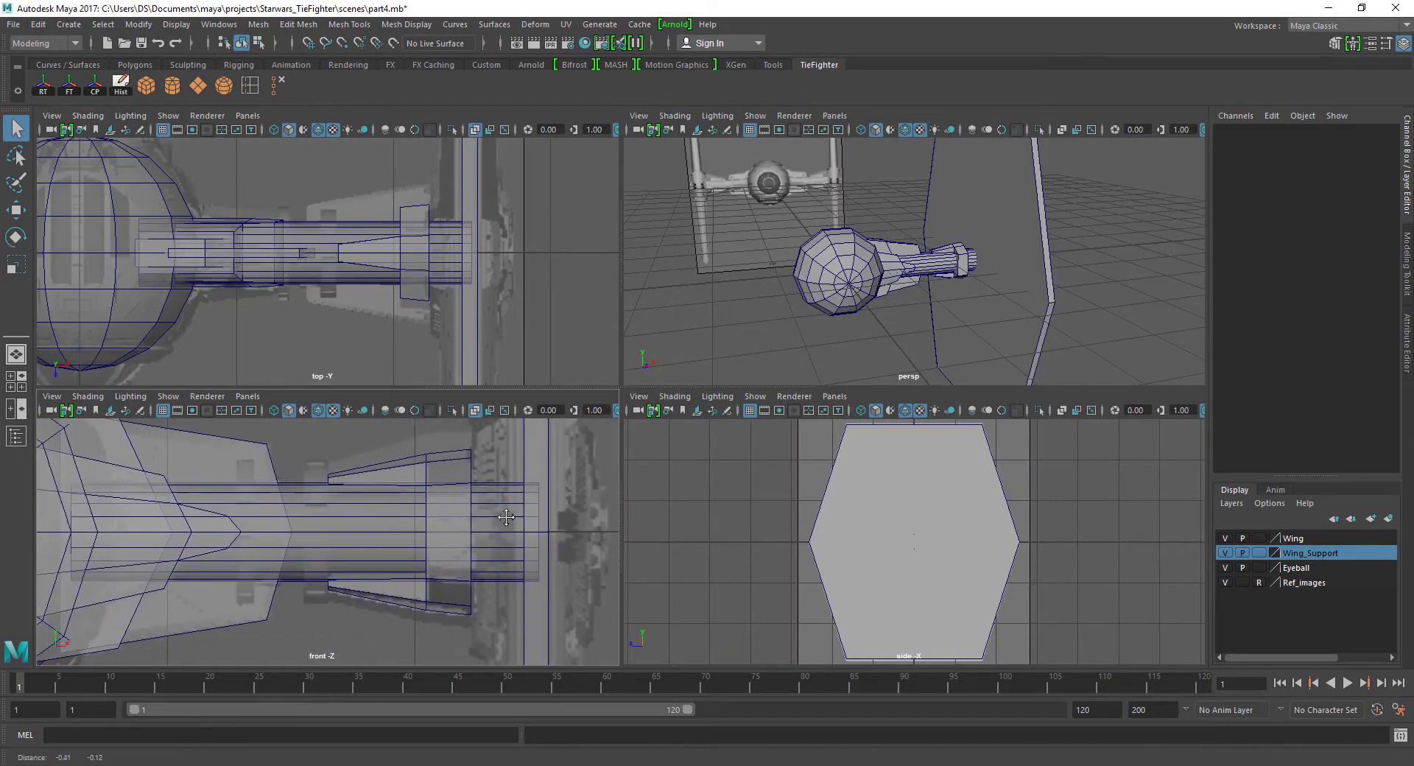
Create a polygon cube and move it out along X toward the wing.
{"action": "left_click", "coordinate": [145, 86]}
{"action": "right_click_drag", "start_coordinate": [341, 279], "coordinate": [381, 298], "text": "alt"}
{"action": "key", "text": "w"}
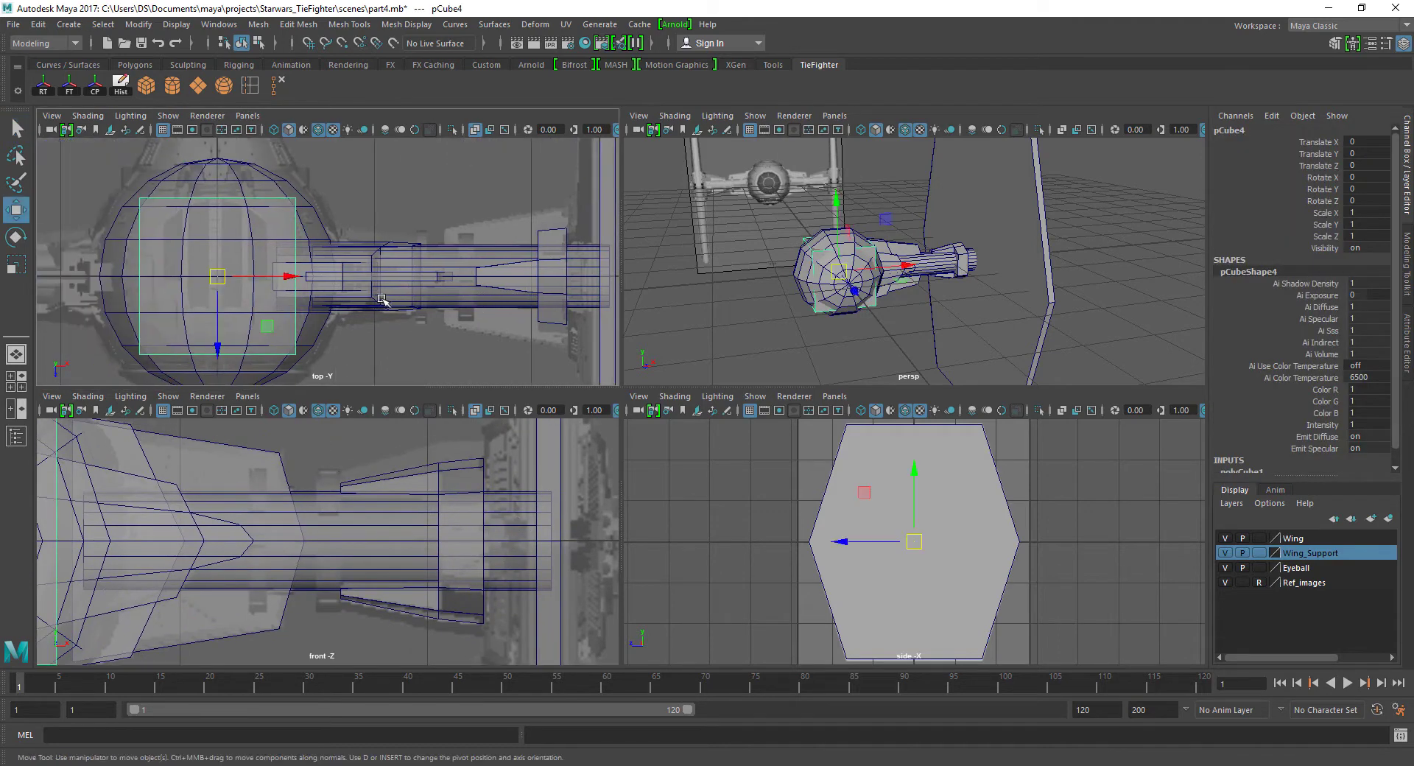
{"action": "left_click_drag", "start_coordinate": [290, 275], "coordinate": [597, 297]}
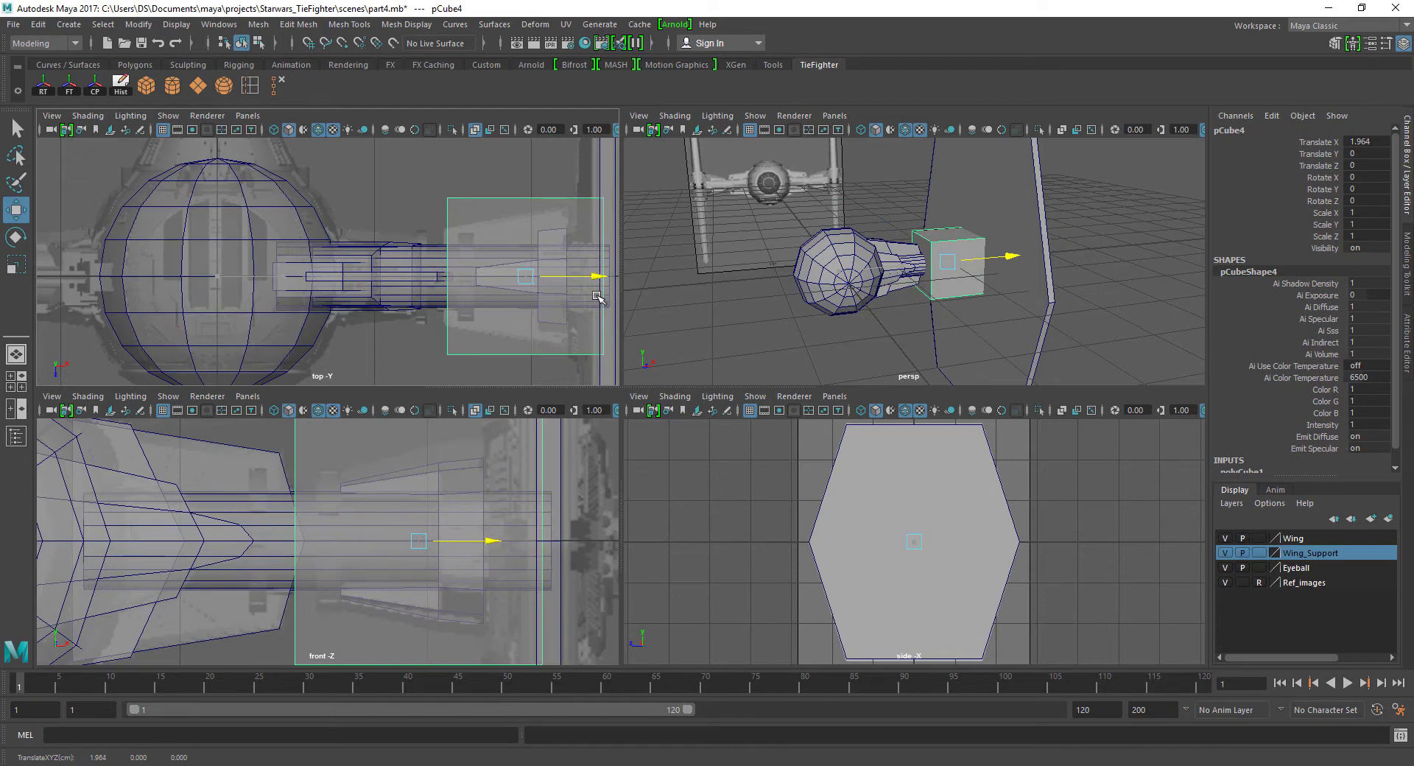
Taper the cube by scaling its body-side vertices and sliding its wing-side vertices along X.
{"action": "middle_click_drag", "start_coordinate": [499, 524], "coordinate": [438, 538], "text": "alt"}
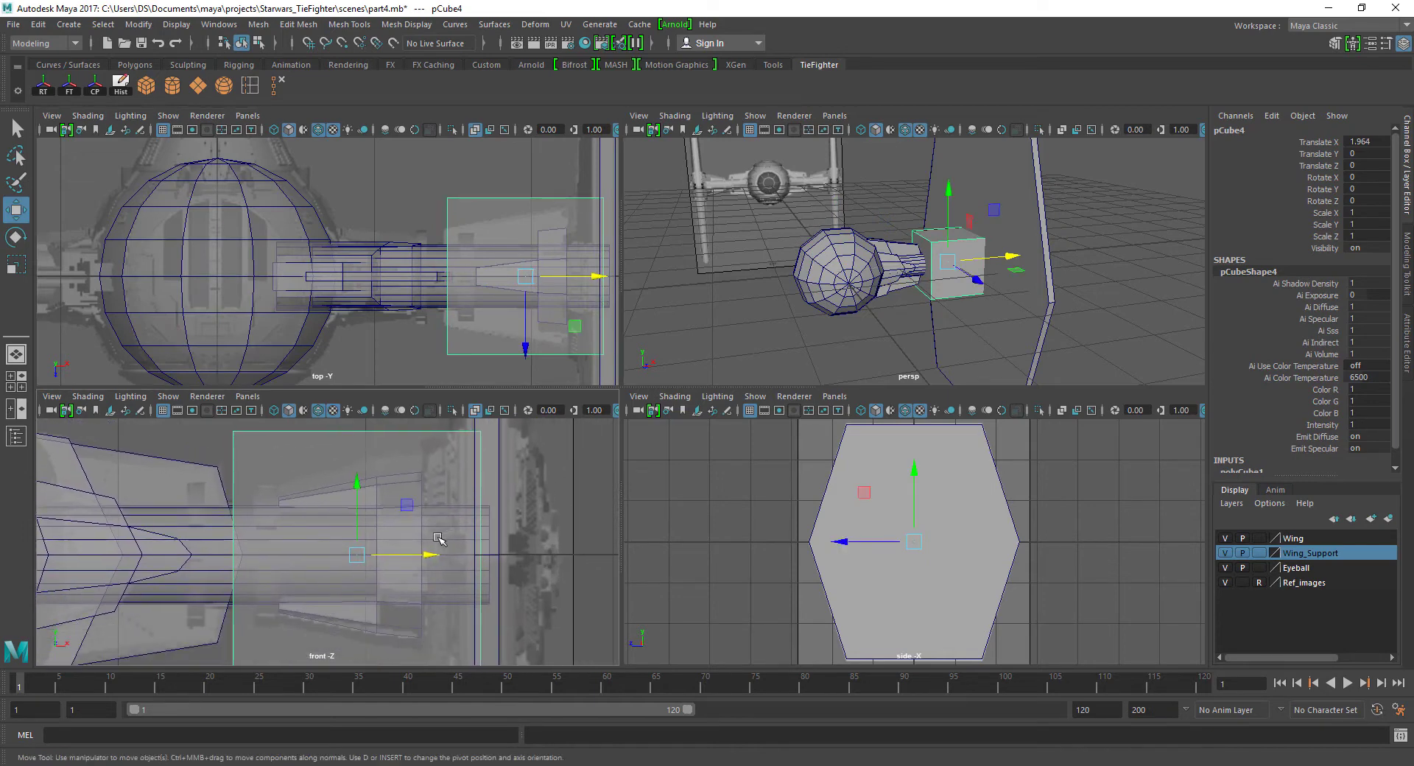
{"action": "right_click", "coordinate": [517, 203]}
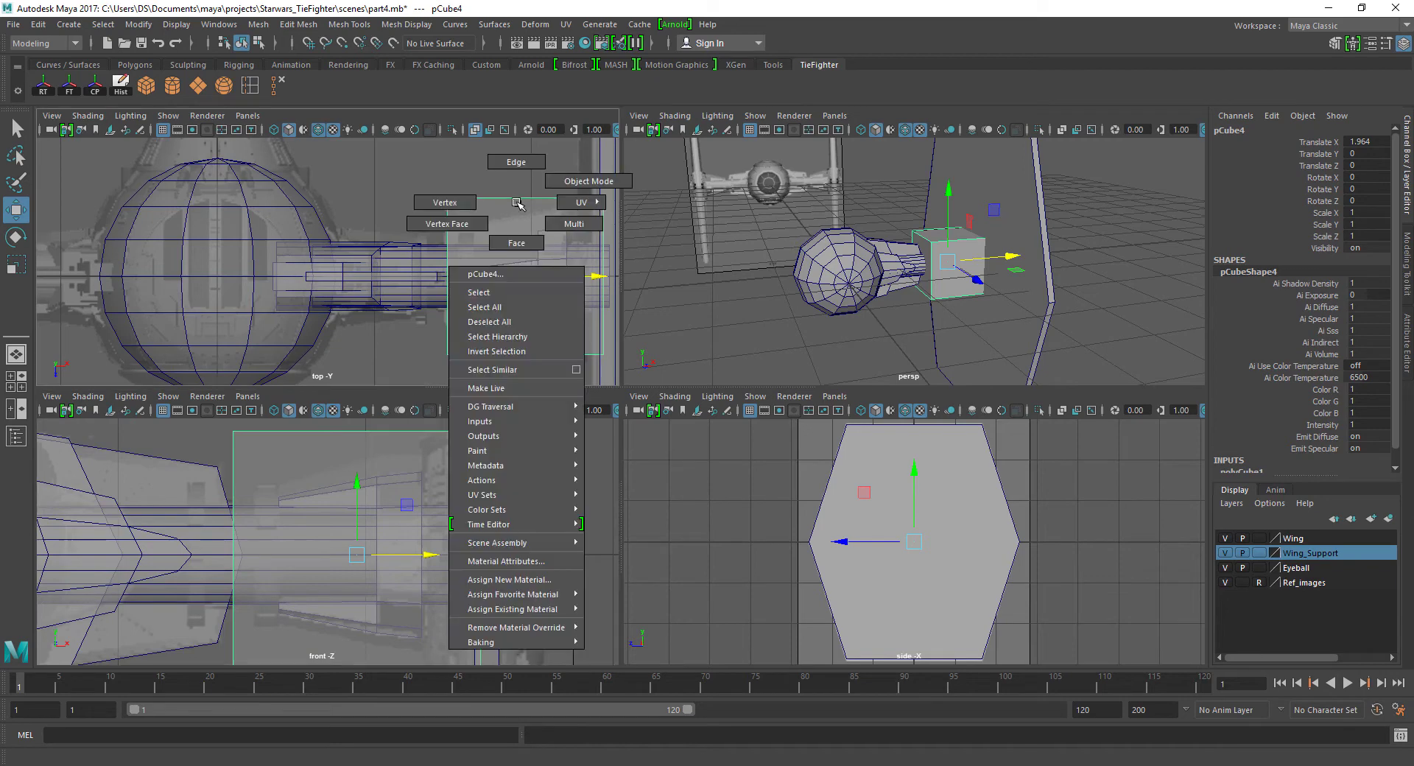
{"action": "left_click", "coordinate": [476, 206]}
{"action": "left_click_drag", "start_coordinate": [490, 355], "coordinate": [457, 317]}
{"action": "key", "text": "r"}
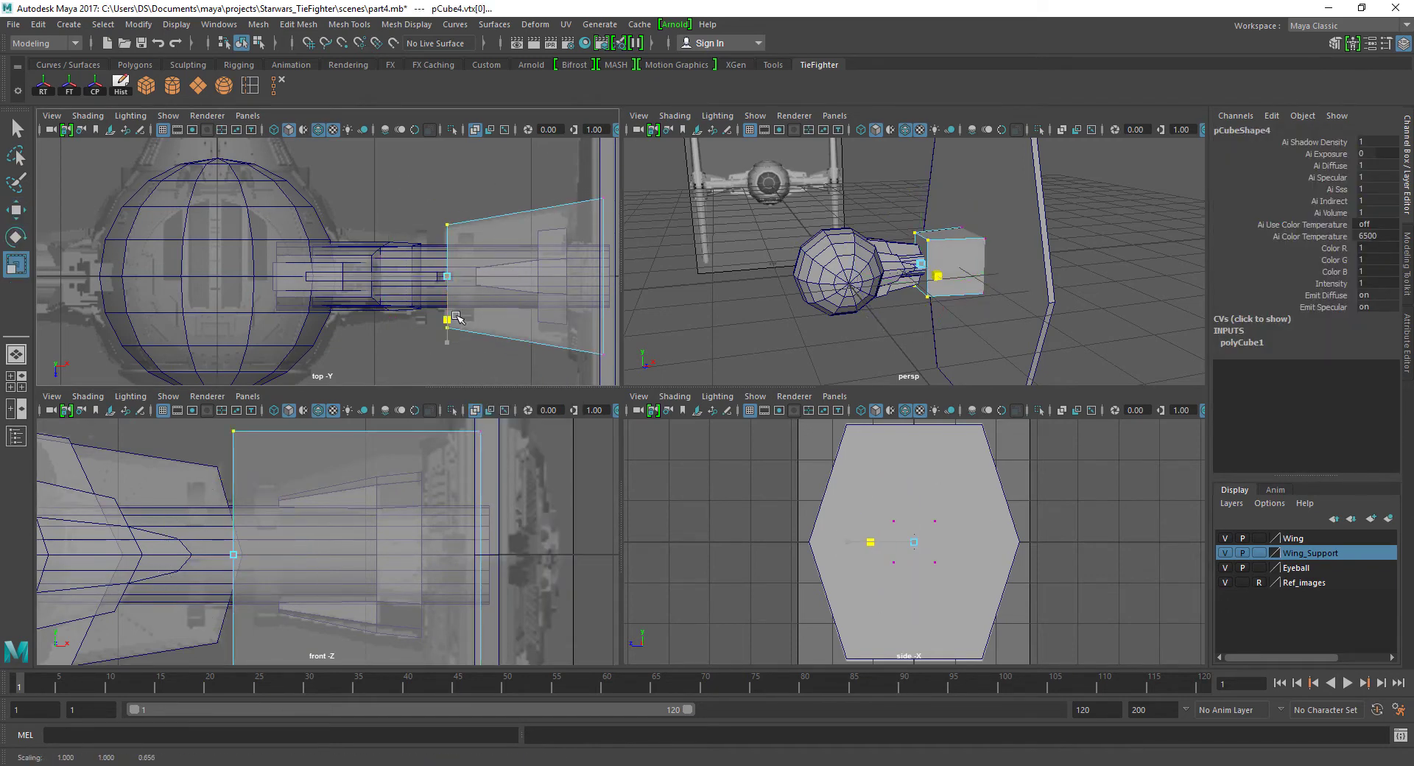
{"action": "middle_click_drag", "start_coordinate": [457, 318], "coordinate": [353, 305], "text": "alt"}
{"action": "left_click_drag", "start_coordinate": [520, 158], "coordinate": [452, 381]}
{"action": "key", "text": "w"}
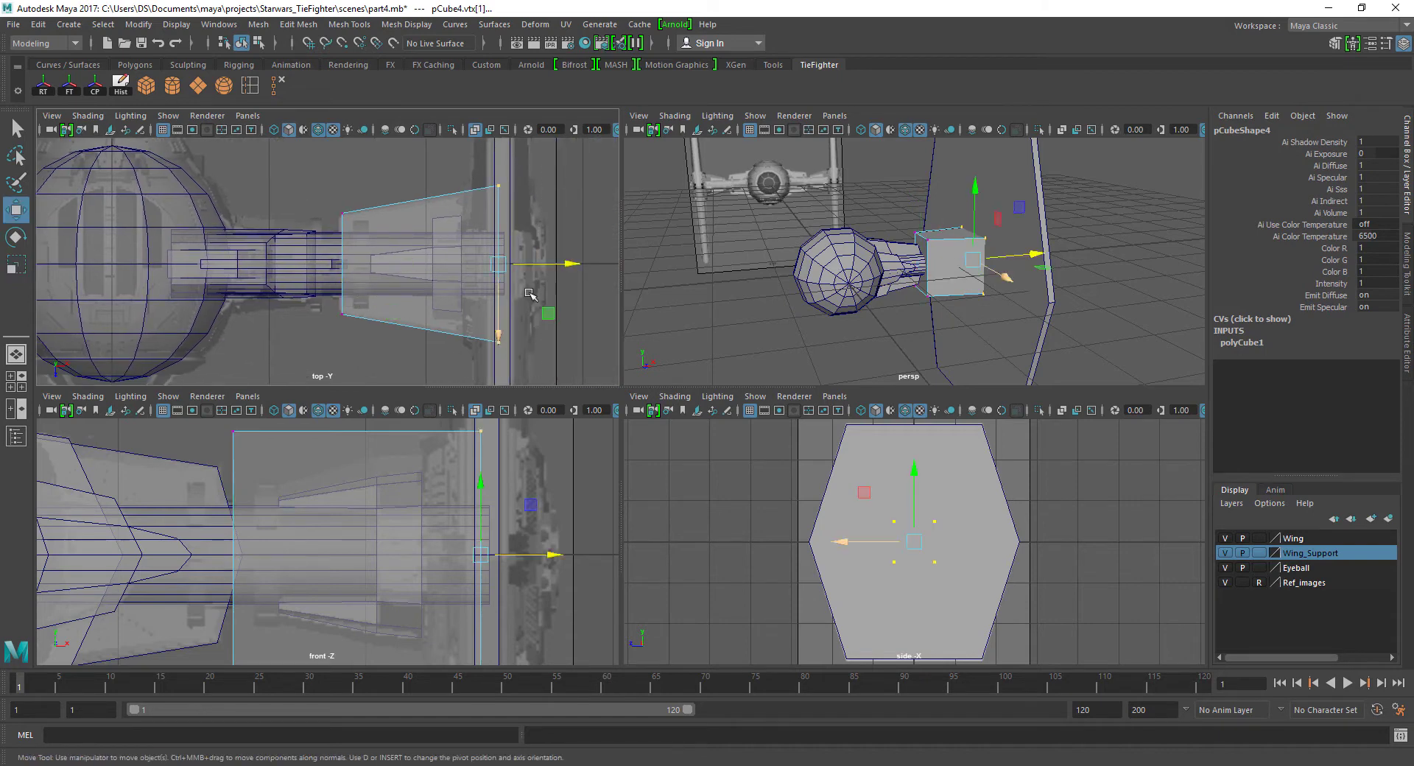
{"action": "left_click_drag", "start_coordinate": [568, 265], "coordinate": [542, 265]}
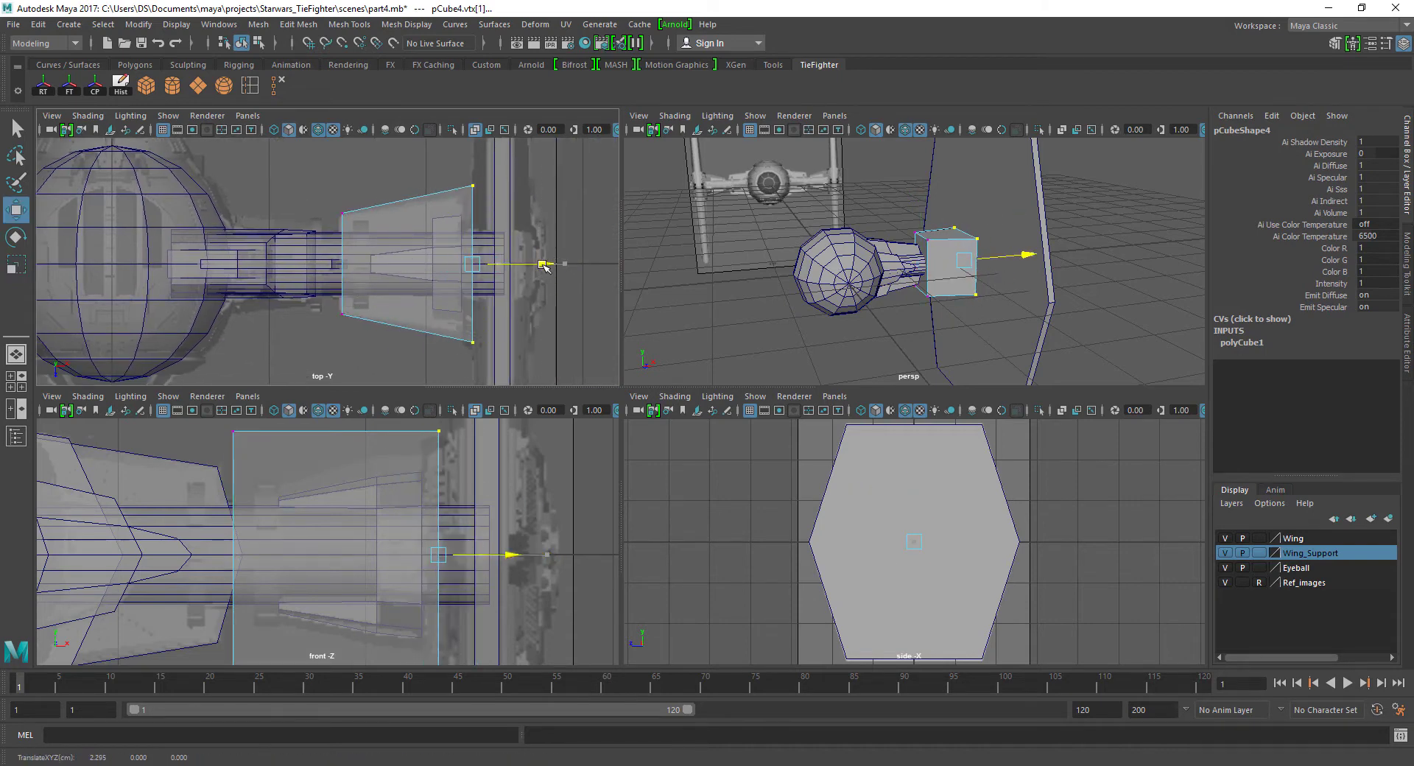
Try squashing the body-side vertices vertically, then undo the edits and reframe the front view.
{"action": "scroll", "coordinate": [332, 508], "scroll_direction": "down", "scroll_amount": 5}
{"action": "middle_click_drag", "start_coordinate": [332, 505], "coordinate": [316, 515], "text": "alt"}
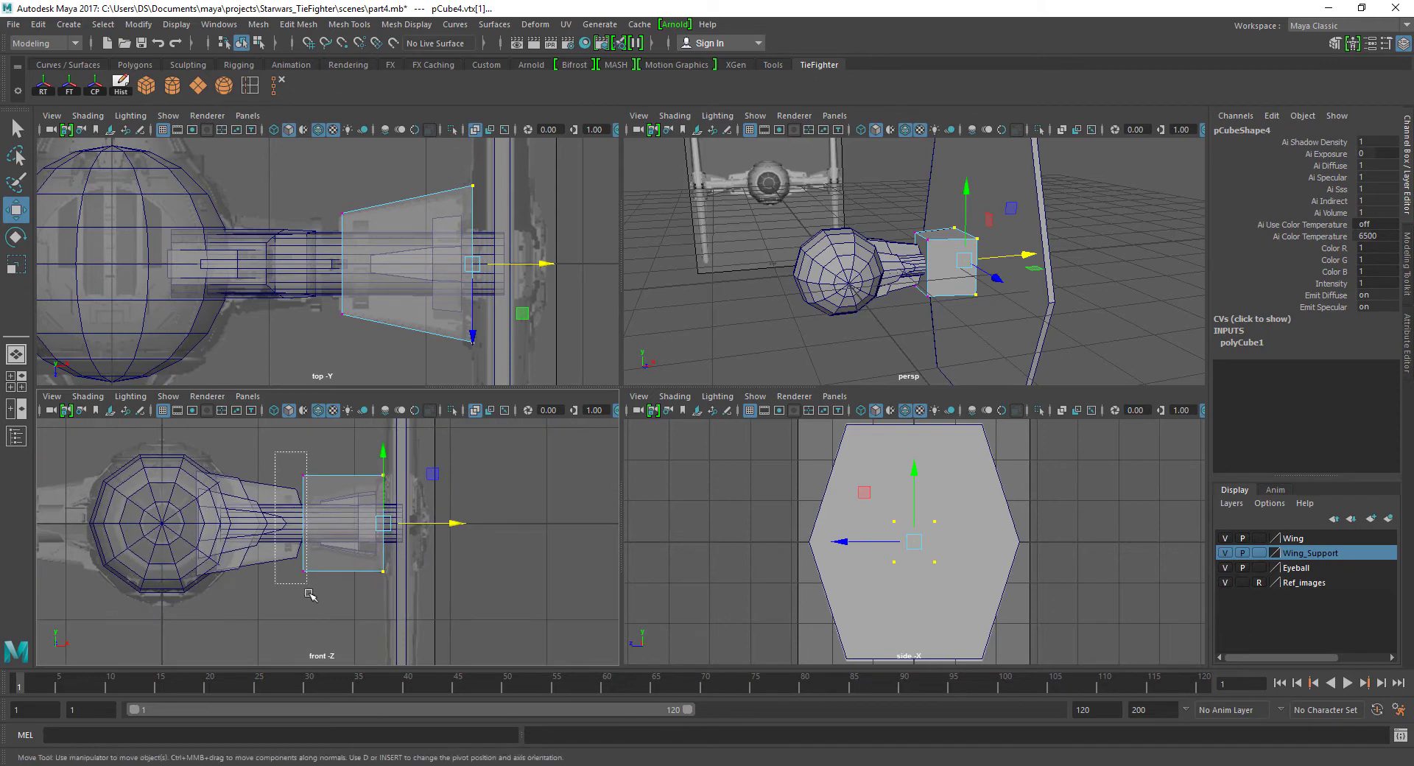
{"action": "left_click_drag", "start_coordinate": [276, 449], "coordinate": [309, 587]}
{"action": "right_click", "coordinate": [317, 593], "text": "shift"}
{"action": "right_click", "coordinate": [320, 596], "text": "shift"}
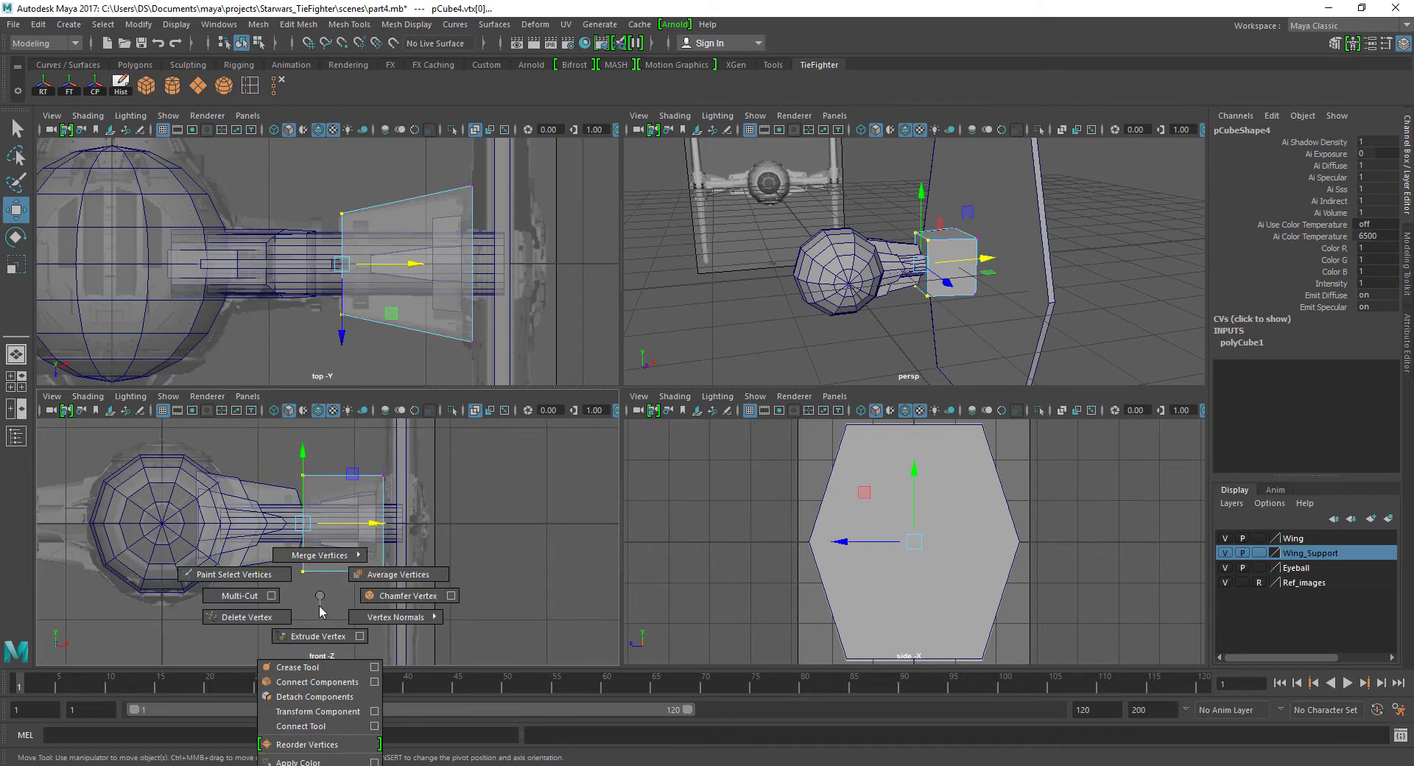
{"action": "key", "text": "r"}
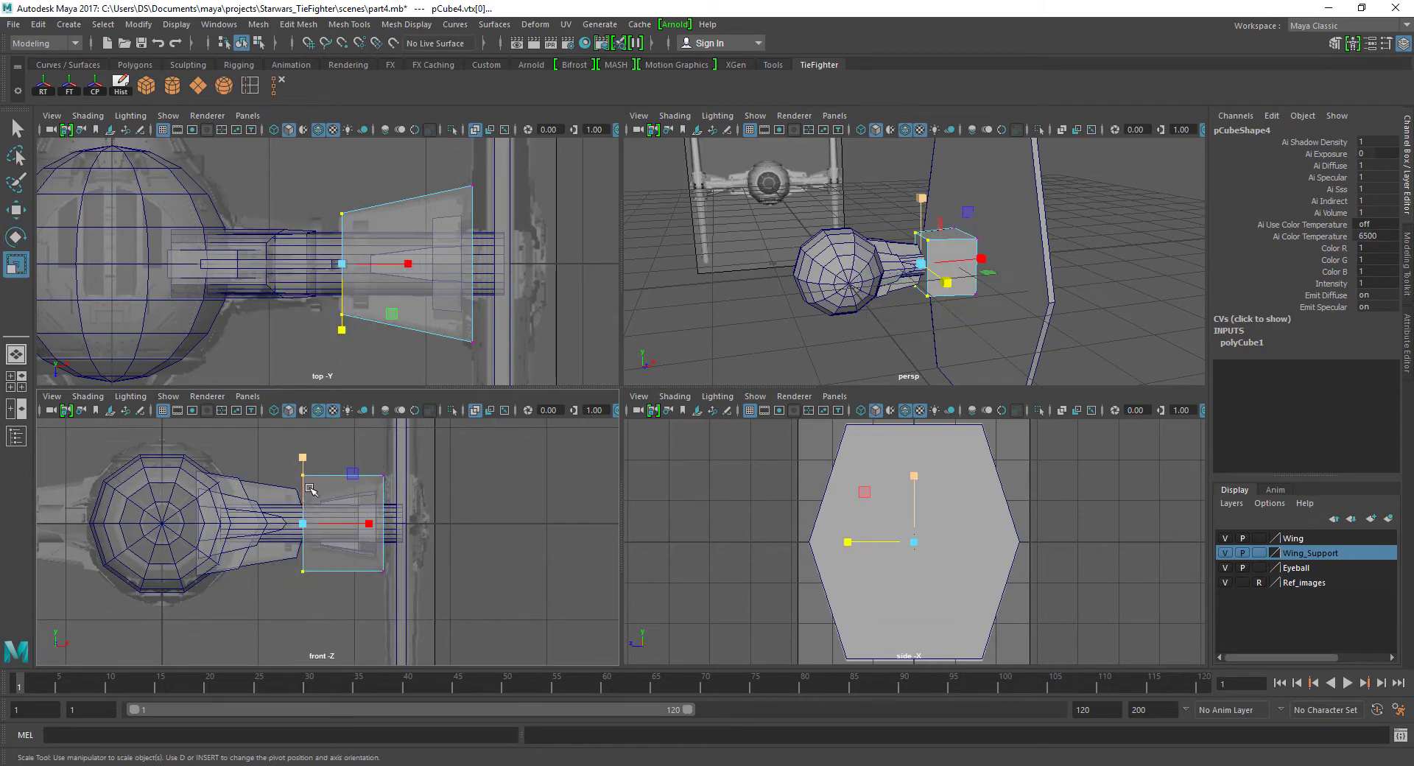
{"action": "left_click_drag", "start_coordinate": [302, 455], "coordinate": [305, 477]}
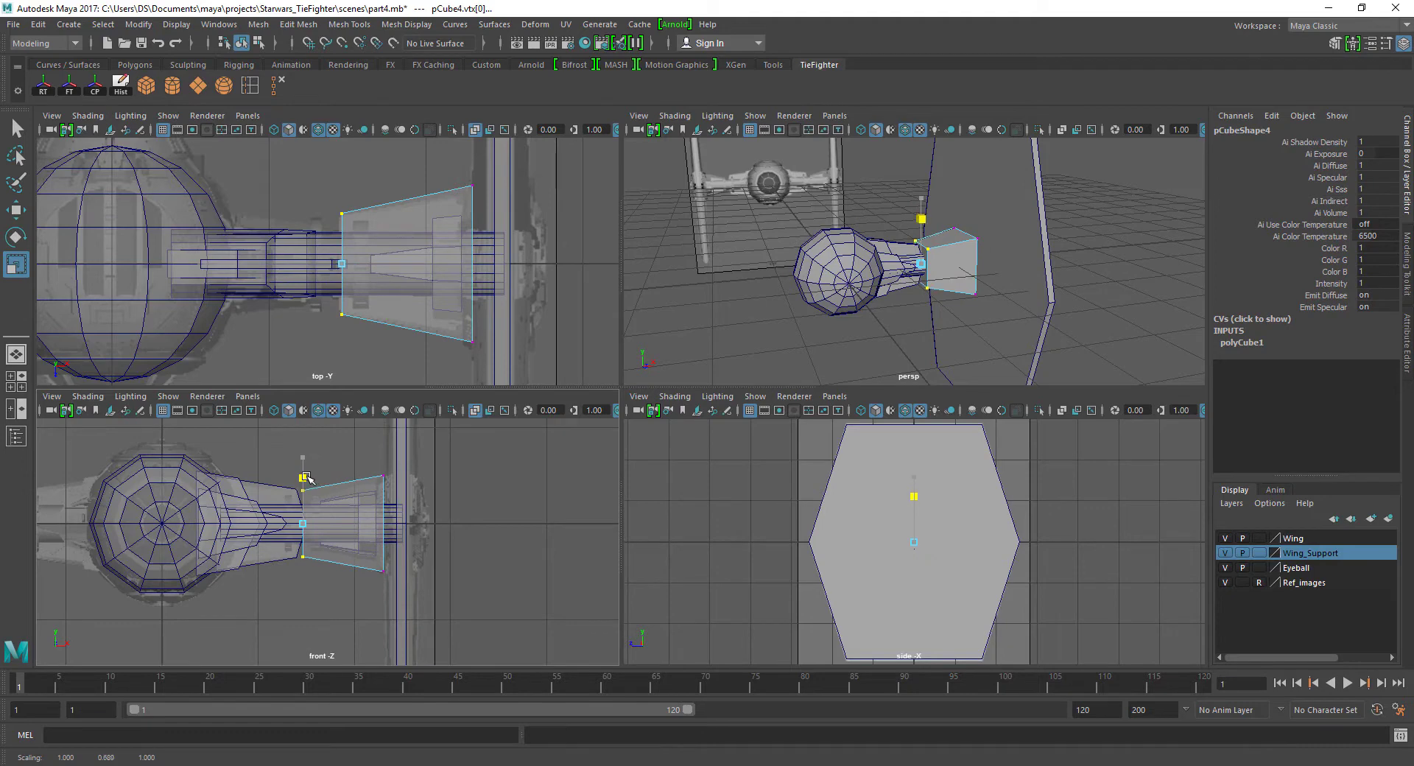
{"action": "key", "text": "ctrl+z"}
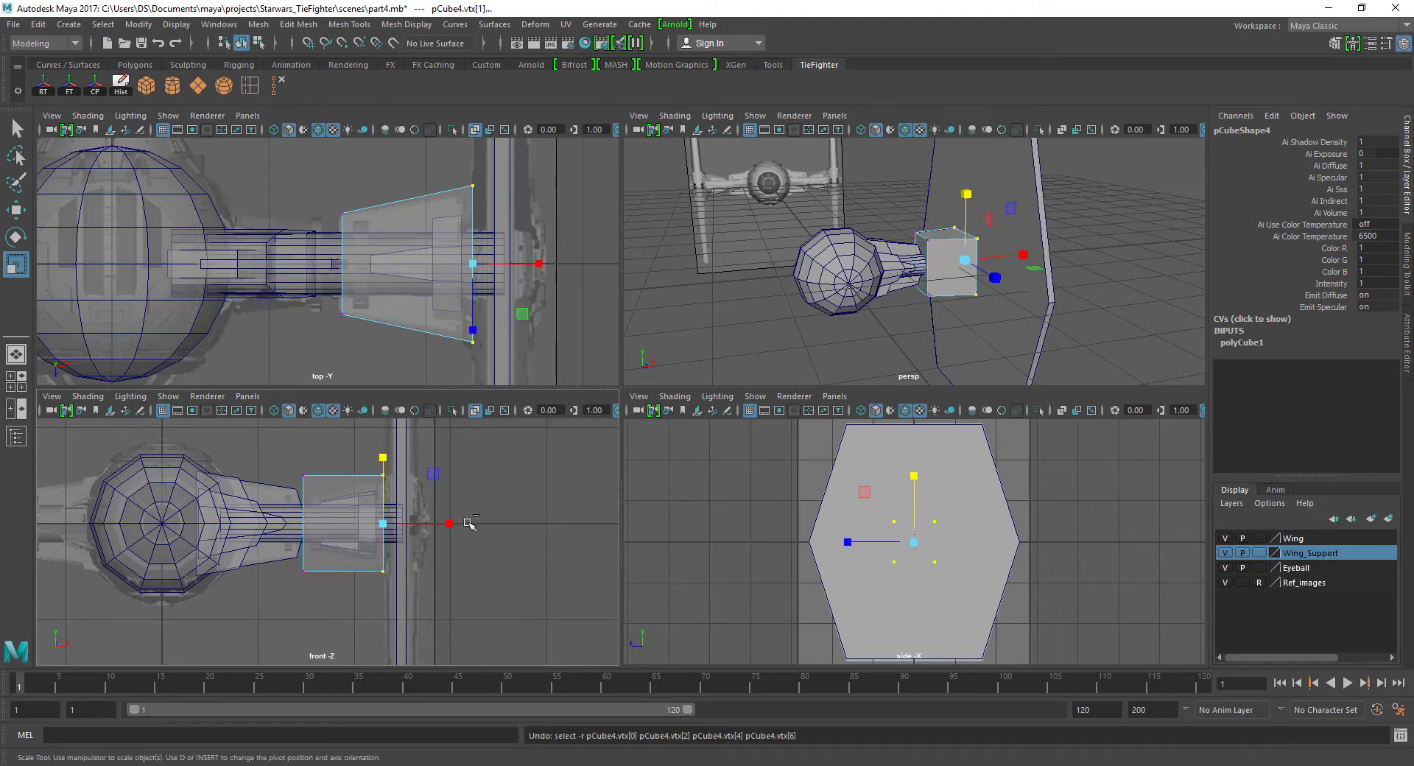
{"action": "key", "text": "ctrl+z"}
{"action": "key", "text": "ctrl+z"}
{"action": "key", "text": "ctrl+z"}
{"action": "scroll", "coordinate": [543, 527], "scroll_direction": "up", "scroll_amount": 2}
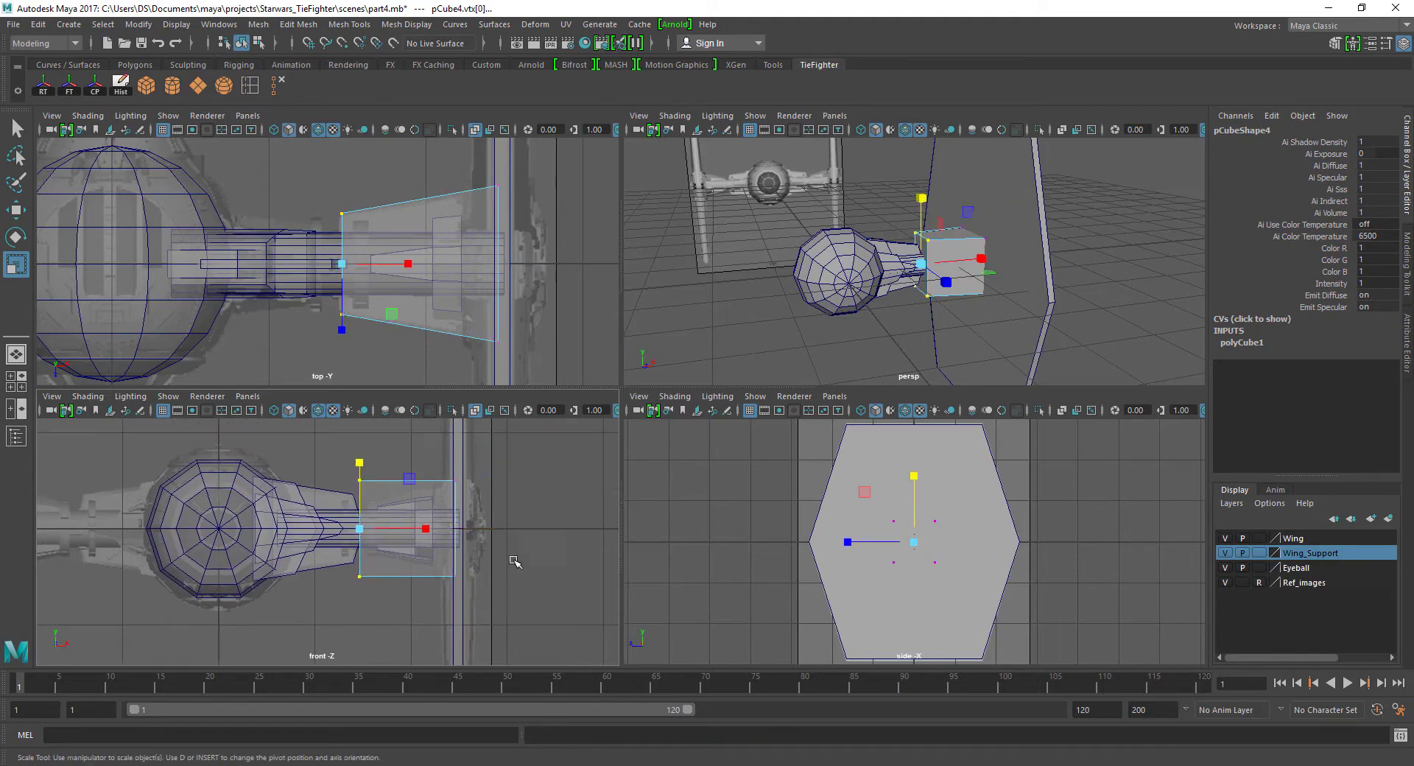
{"action": "scroll", "coordinate": [441, 538], "scroll_direction": "up", "scroll_amount": 3}
{"action": "scroll", "coordinate": [375, 553], "scroll_direction": "up", "scroll_amount": 2}
{"action": "middle_click_drag", "start_coordinate": [375, 554], "coordinate": [375, 475], "text": "alt"}
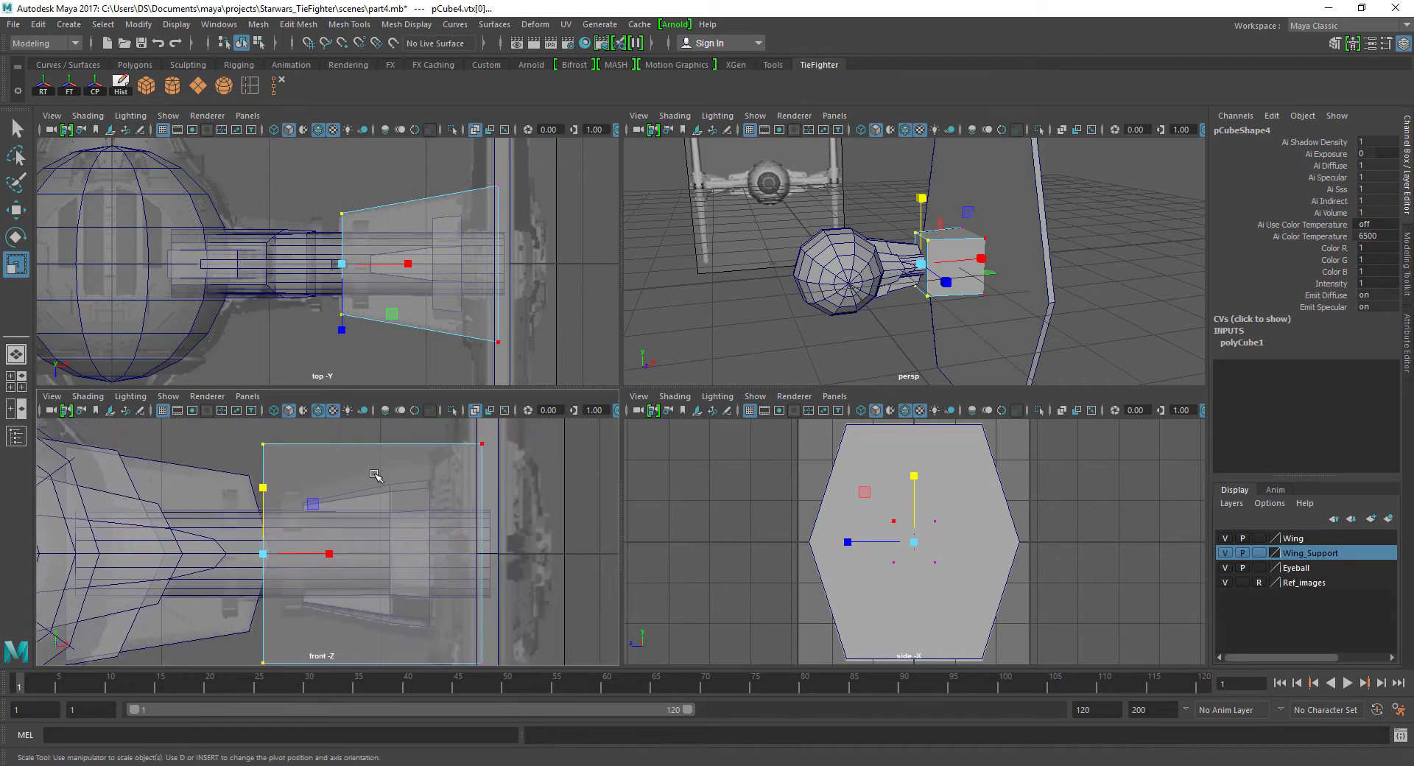
Flatten the cube into a thin plate (Scale Y 0.078) and nudge it along X.
{"action": "right_click", "coordinate": [338, 456]}
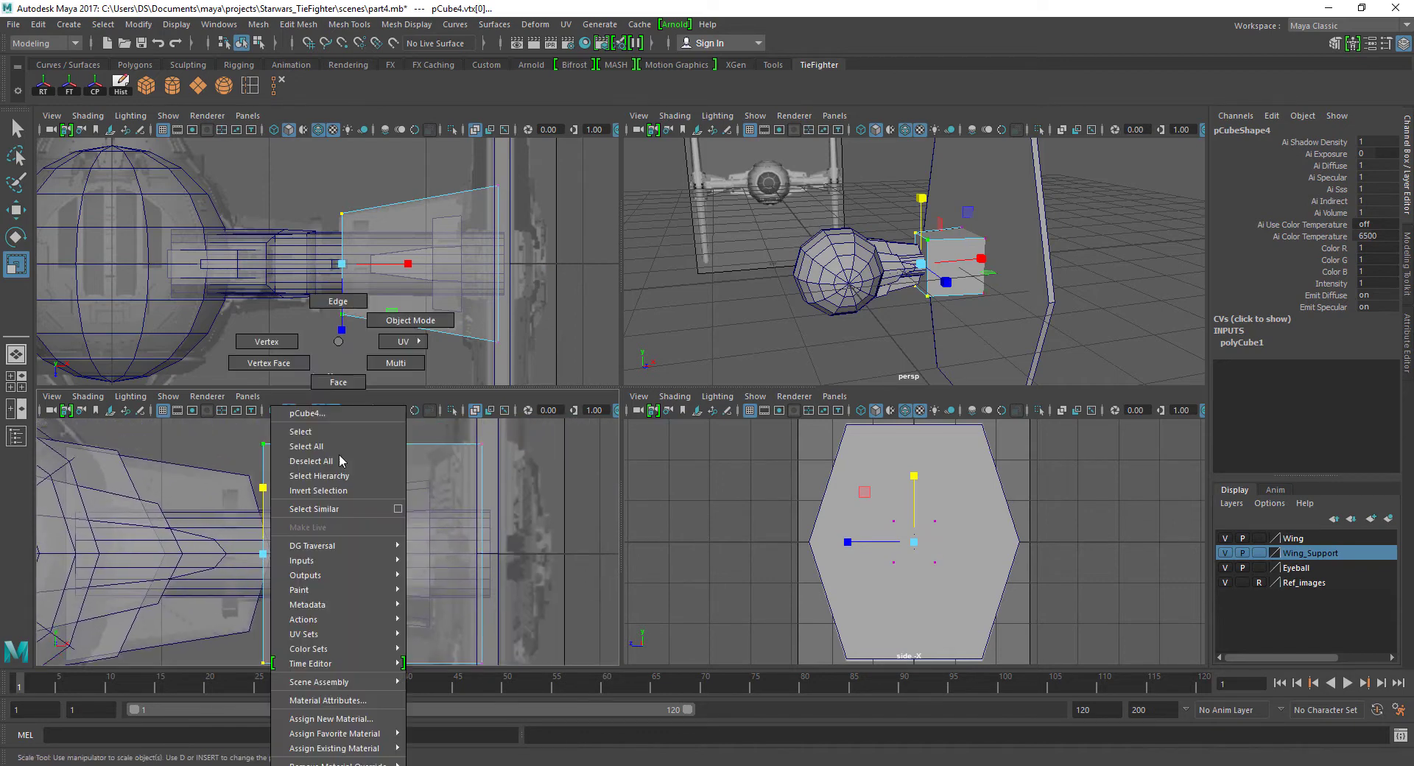
{"action": "right_click_drag", "start_coordinate": [348, 345], "coordinate": [401, 321]}
{"action": "left_click_drag", "start_coordinate": [363, 475], "coordinate": [371, 547]}
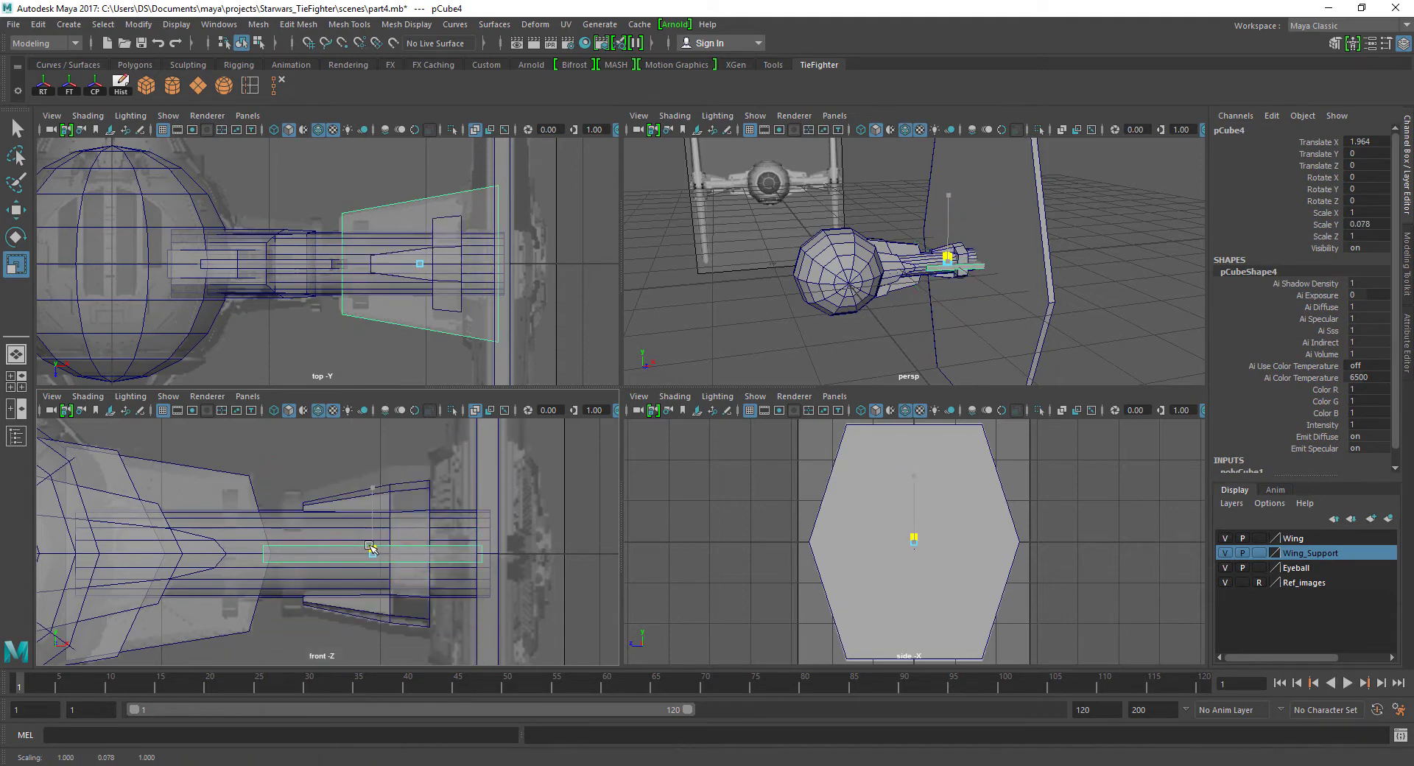
{"action": "mouse_move", "coordinate": [913, 331]}
{"action": "left_mouse_down", "text": "alt"}
{"action": "mouse_move", "coordinate": [868, 347]}
{"action": "mouse_move", "coordinate": [1073, 309]}
{"action": "mouse_move", "coordinate": [942, 321]}
{"action": "left_mouse_up", "text": "alt"}
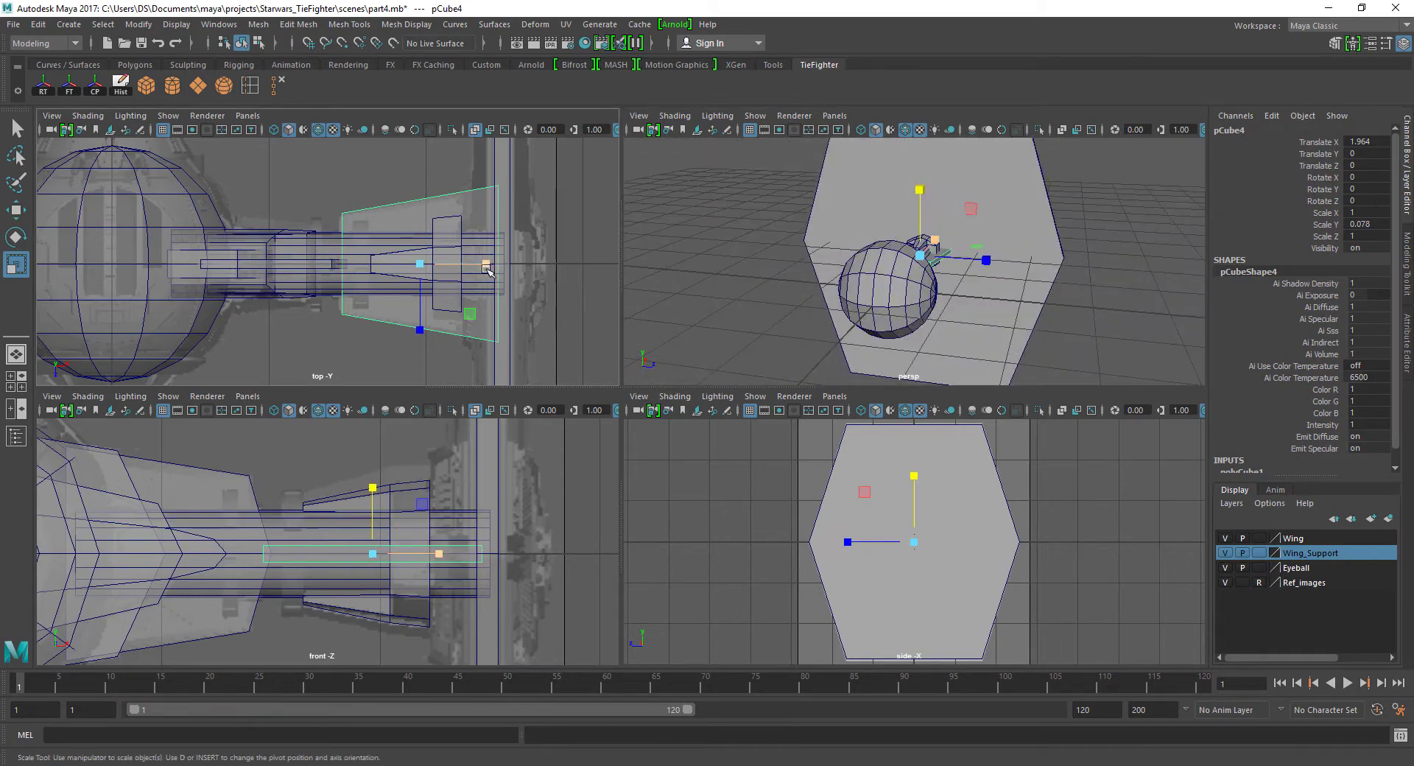
{"action": "key", "text": "w"}
{"action": "left_click_drag", "start_coordinate": [486, 267], "coordinate": [493, 266]}
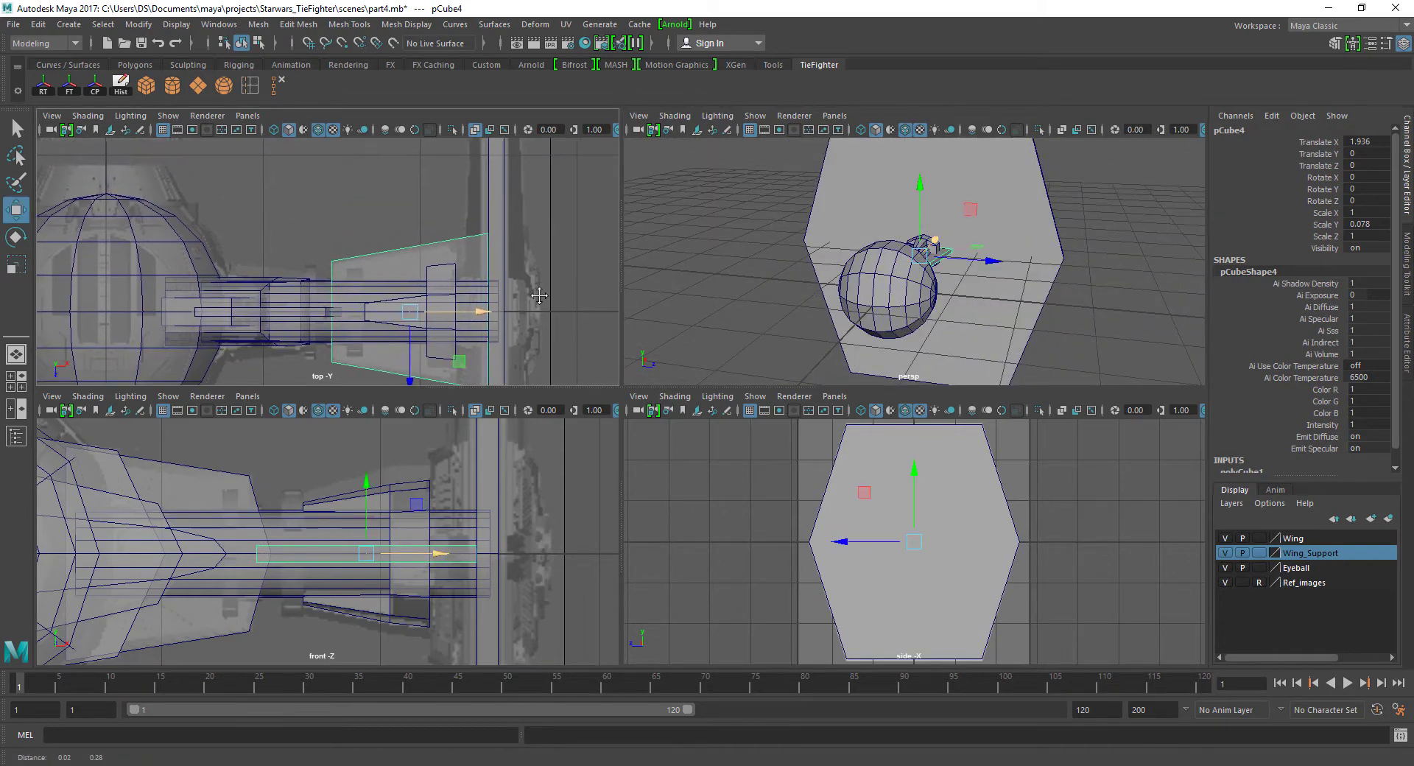
Slide the plate's wing-side vertices toward the body and narrow them slightly in depth.
{"action": "middle_click_drag", "start_coordinate": [492, 266], "coordinate": [486, 285], "text": "alt"}
{"action": "left_click_drag", "start_coordinate": [736, 316], "coordinate": [876, 313], "text": "alt"}
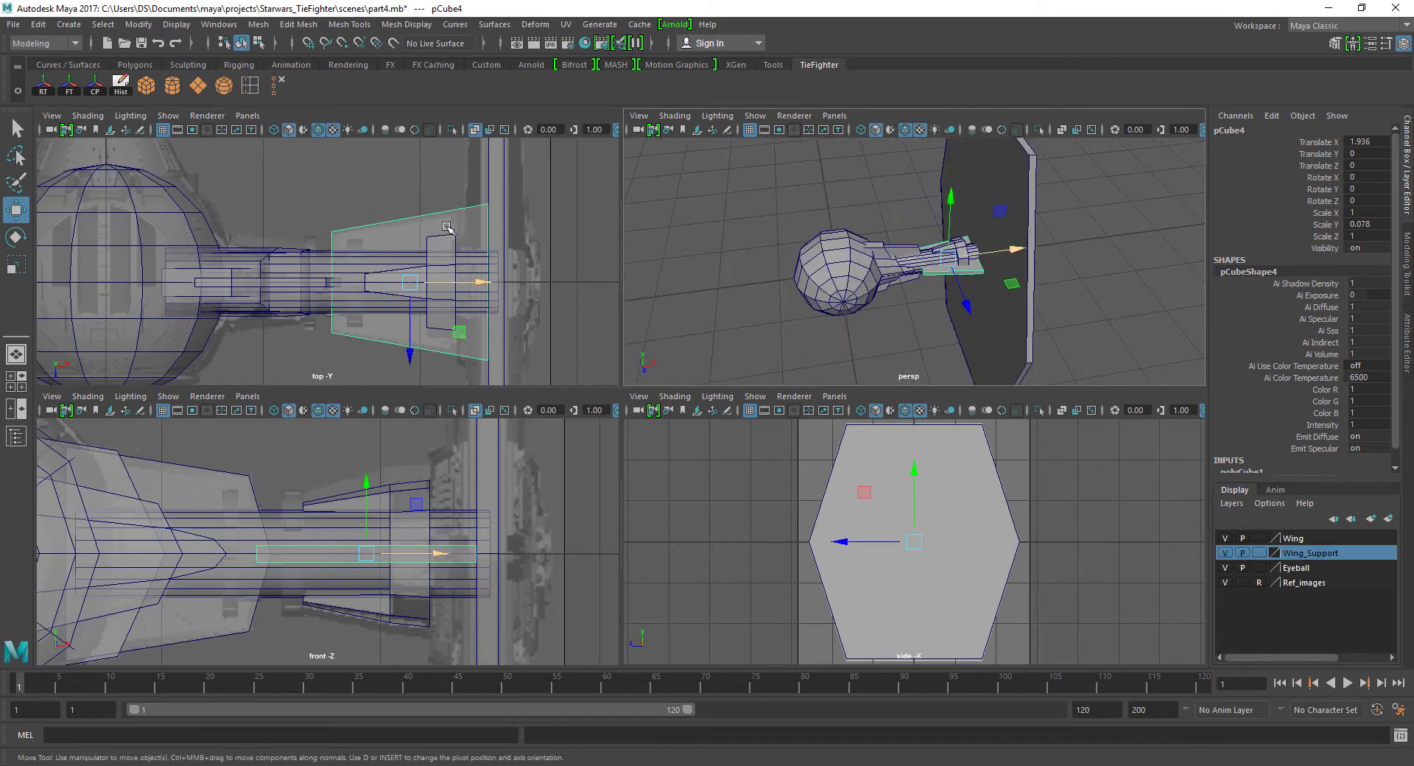
{"action": "right_click_drag", "start_coordinate": [436, 221], "coordinate": [342, 219]}
{"action": "left_click_drag", "start_coordinate": [456, 180], "coordinate": [539, 365]}
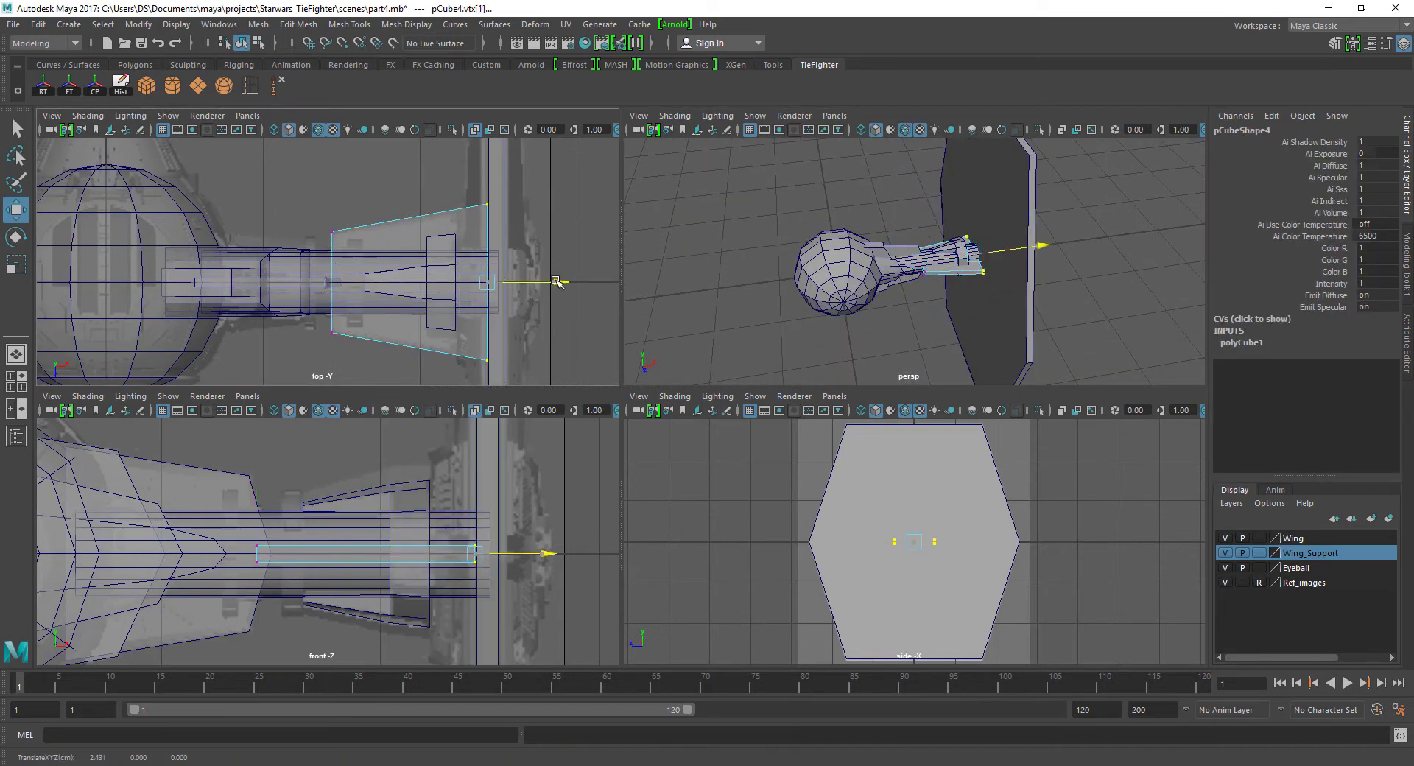
{"action": "left_click_drag", "start_coordinate": [561, 282], "coordinate": [530, 282]}
{"action": "key", "text": "r"}
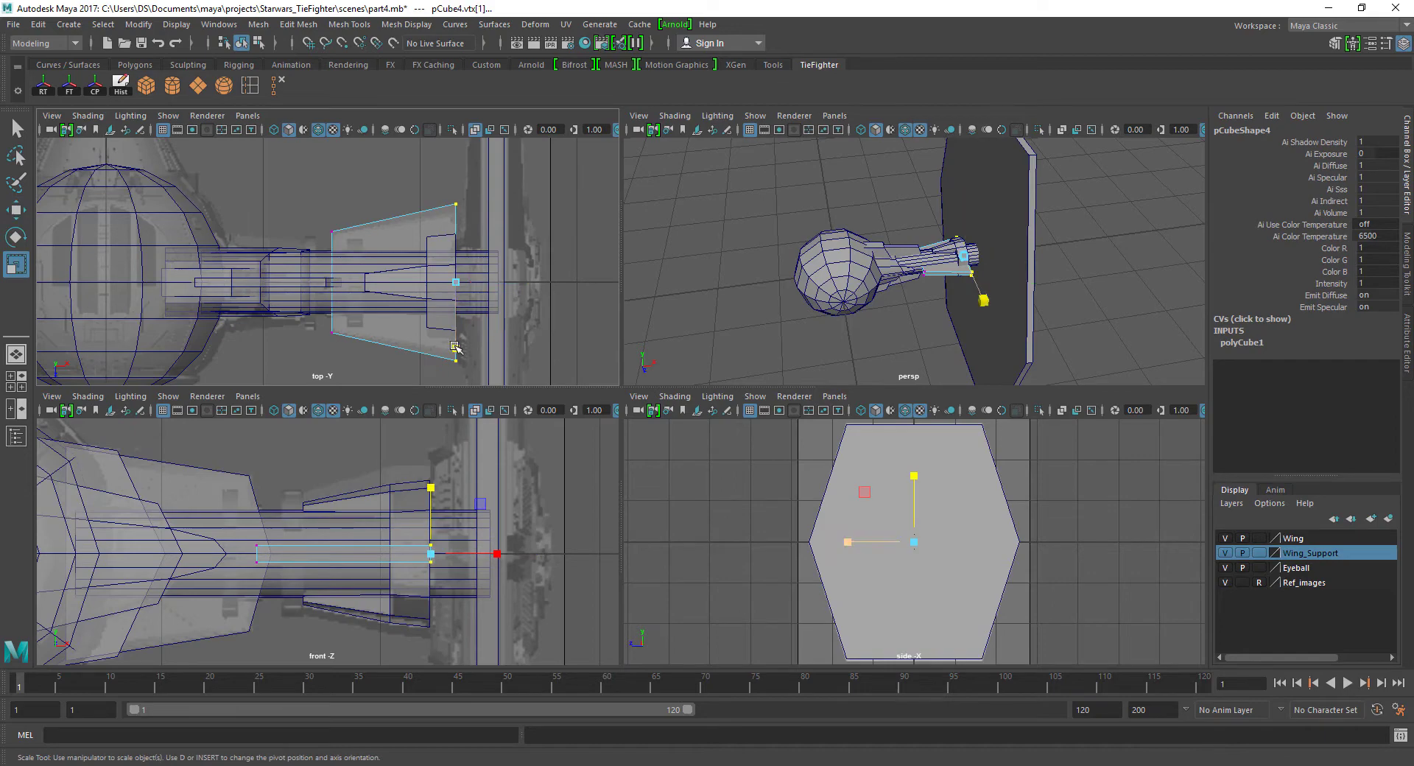
{"action": "left_click_drag", "start_coordinate": [454, 346], "coordinate": [458, 341]}
{"action": "mouse_move", "coordinate": [846, 294]}
{"action": "left_mouse_down", "text": "alt"}
{"action": "mouse_move", "coordinate": [957, 221]}
{"action": "mouse_move", "coordinate": [992, 249]}
{"action": "mouse_move", "coordinate": [781, 243]}
{"action": "left_mouse_up", "text": "alt"}
{"action": "left_click", "coordinate": [968, 215]}
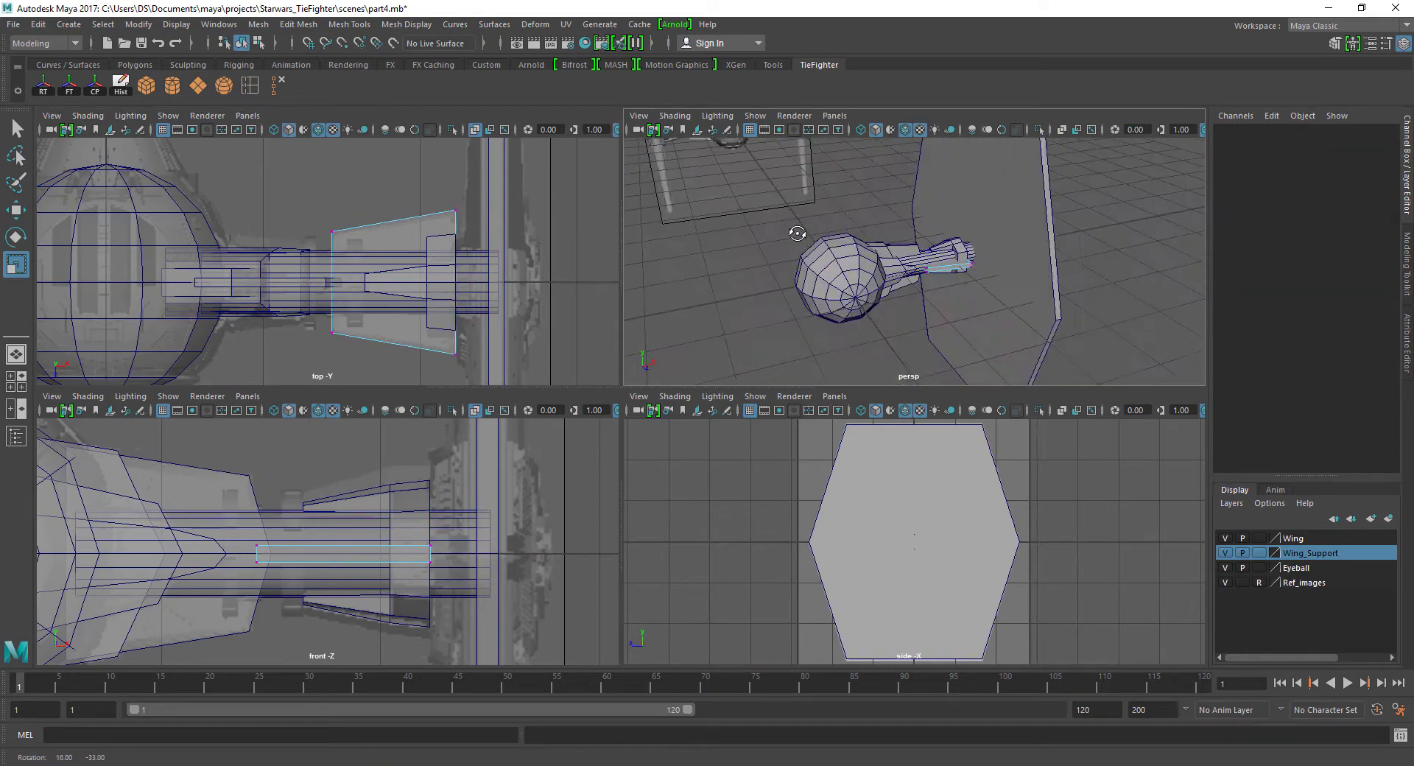
Inspect the wing support in the enlarged perspective and front views.
{"action": "left_click", "coordinate": [417, 233]}
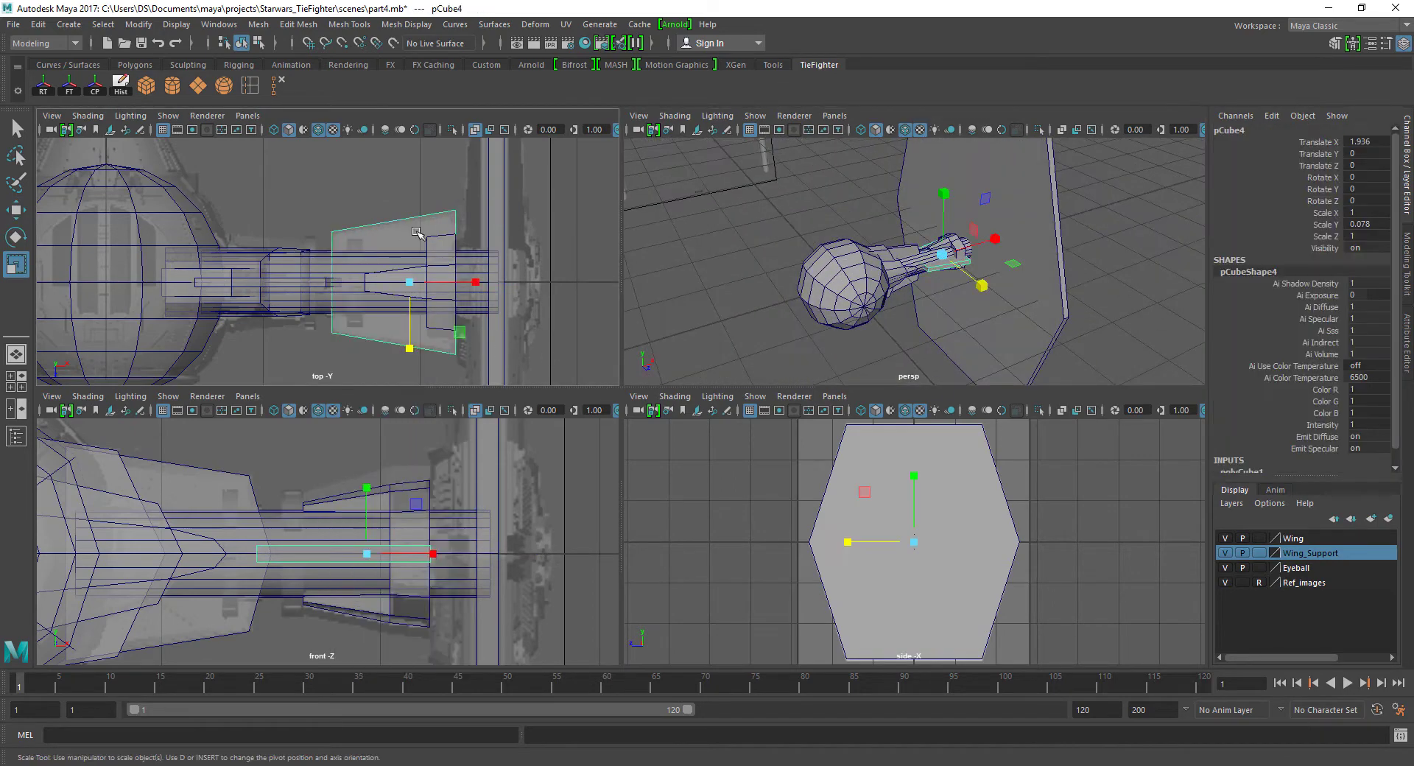
{"action": "left_click", "coordinate": [751, 259]}
{"action": "key", "text": "space"}
{"action": "mouse_move", "coordinate": [750, 312]}
{"action": "left_mouse_down", "text": "alt"}
{"action": "mouse_move", "coordinate": [707, 390]}
{"action": "mouse_move", "coordinate": [751, 358]}
{"action": "left_mouse_up", "text": "alt"}
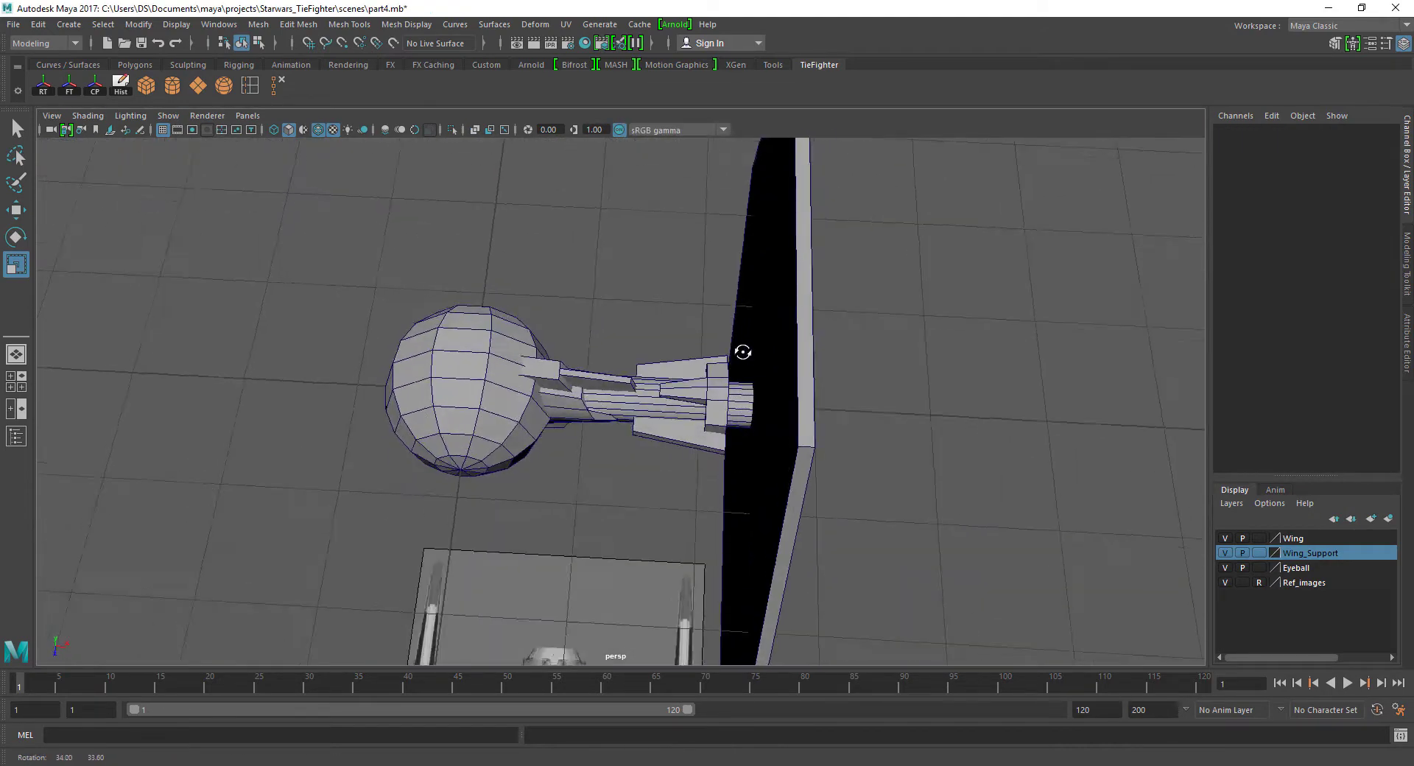
{"action": "key", "text": "space"}
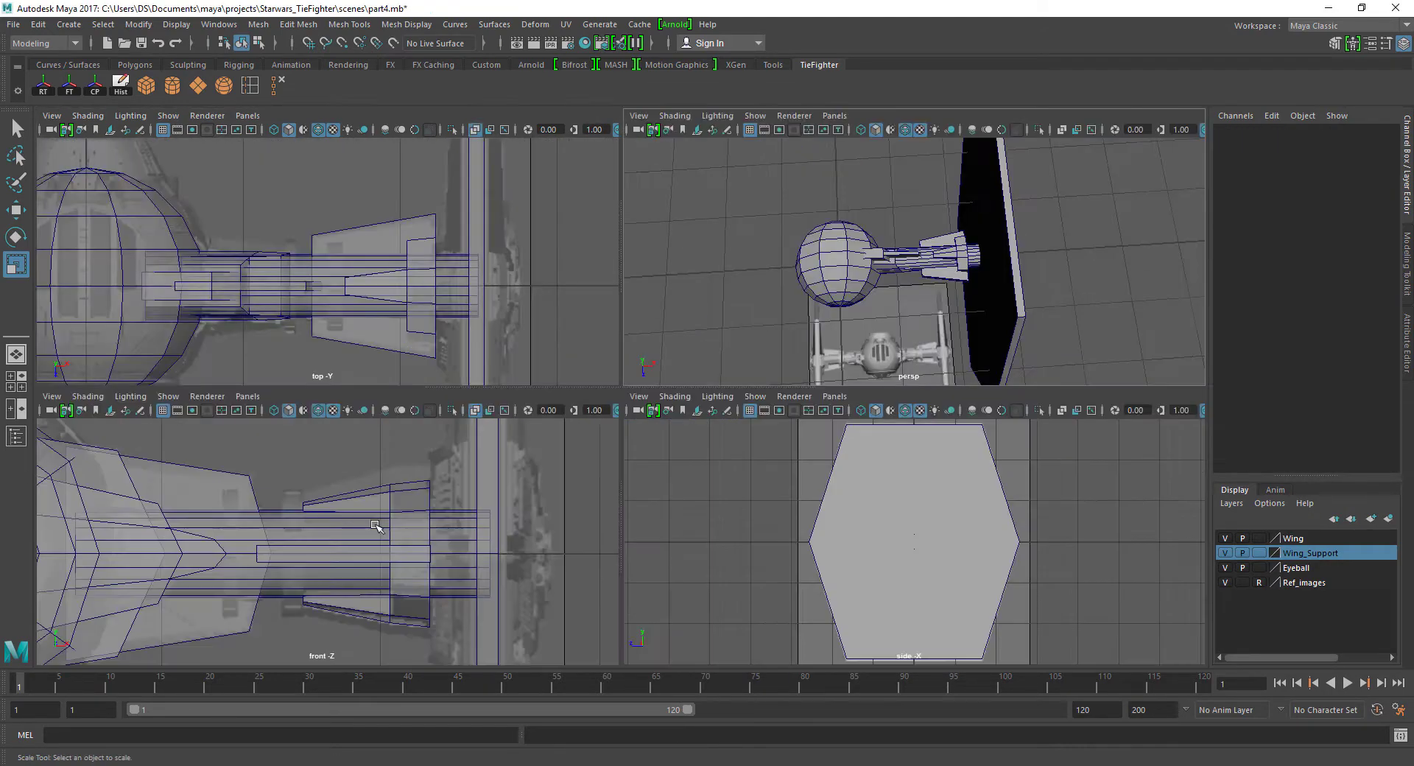
{"action": "key", "text": "space"}
{"action": "mouse_move", "coordinate": [525, 491]}
{"action": "middle_mouse_down", "text": "alt"}
{"action": "mouse_move", "coordinate": [565, 387]}
{"action": "mouse_move", "coordinate": [551, 363]}
{"action": "middle_mouse_up", "text": "alt"}
Move the thin strut pCube4 along X to Translate X 1.942.
{"action": "left_click", "coordinate": [544, 444]}
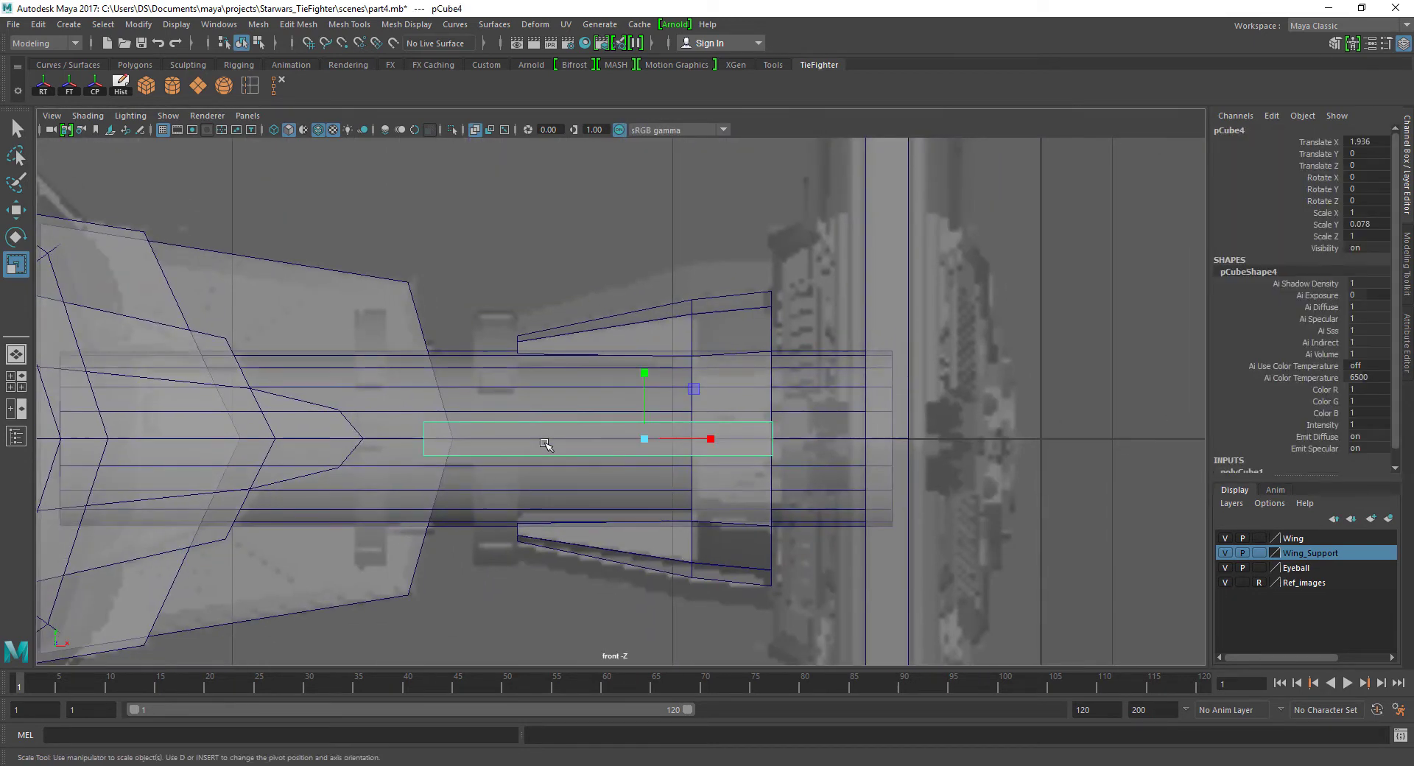
{"action": "key", "text": "space"}
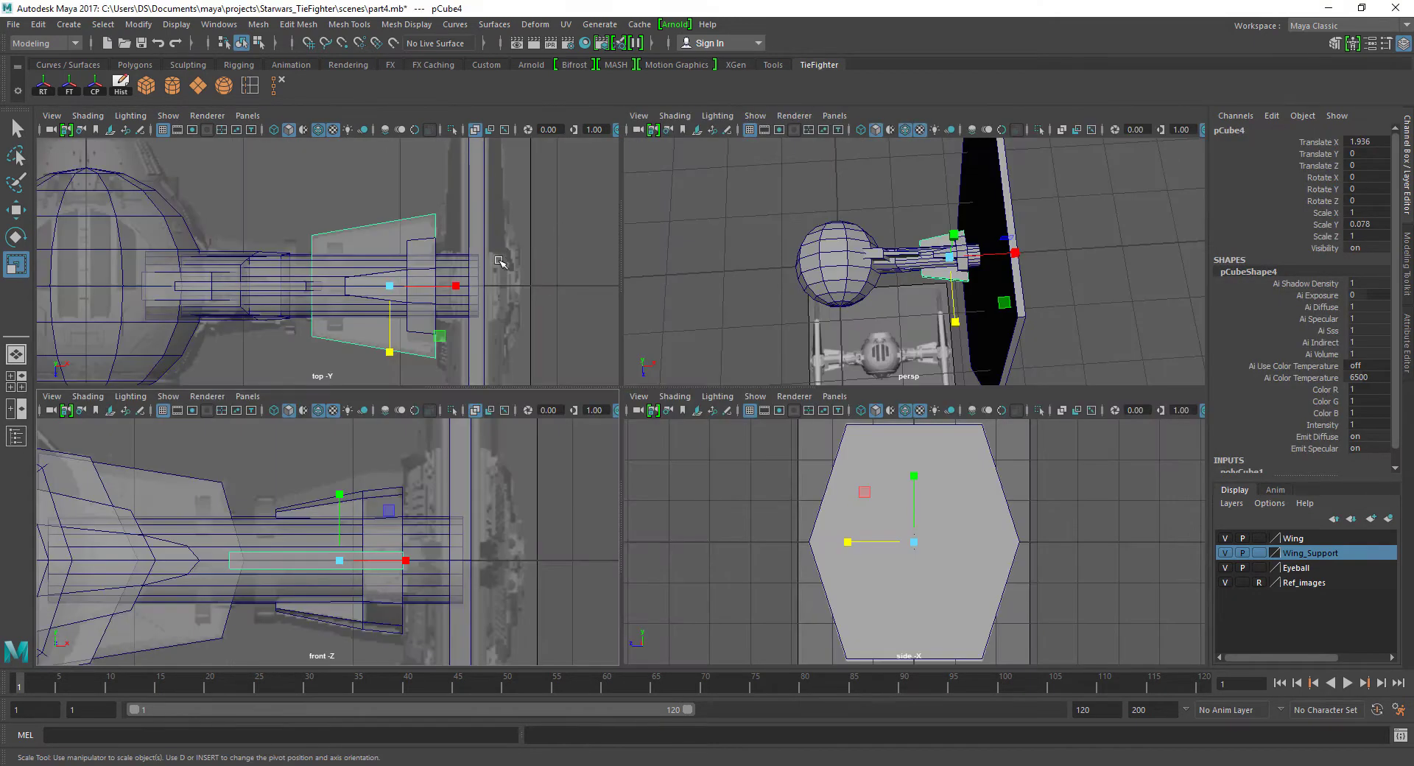
{"action": "middle_click_drag", "start_coordinate": [412, 515], "coordinate": [437, 505], "text": "alt"}
{"action": "key", "text": "w"}
{"action": "left_click_drag", "start_coordinate": [439, 552], "coordinate": [442, 553]}
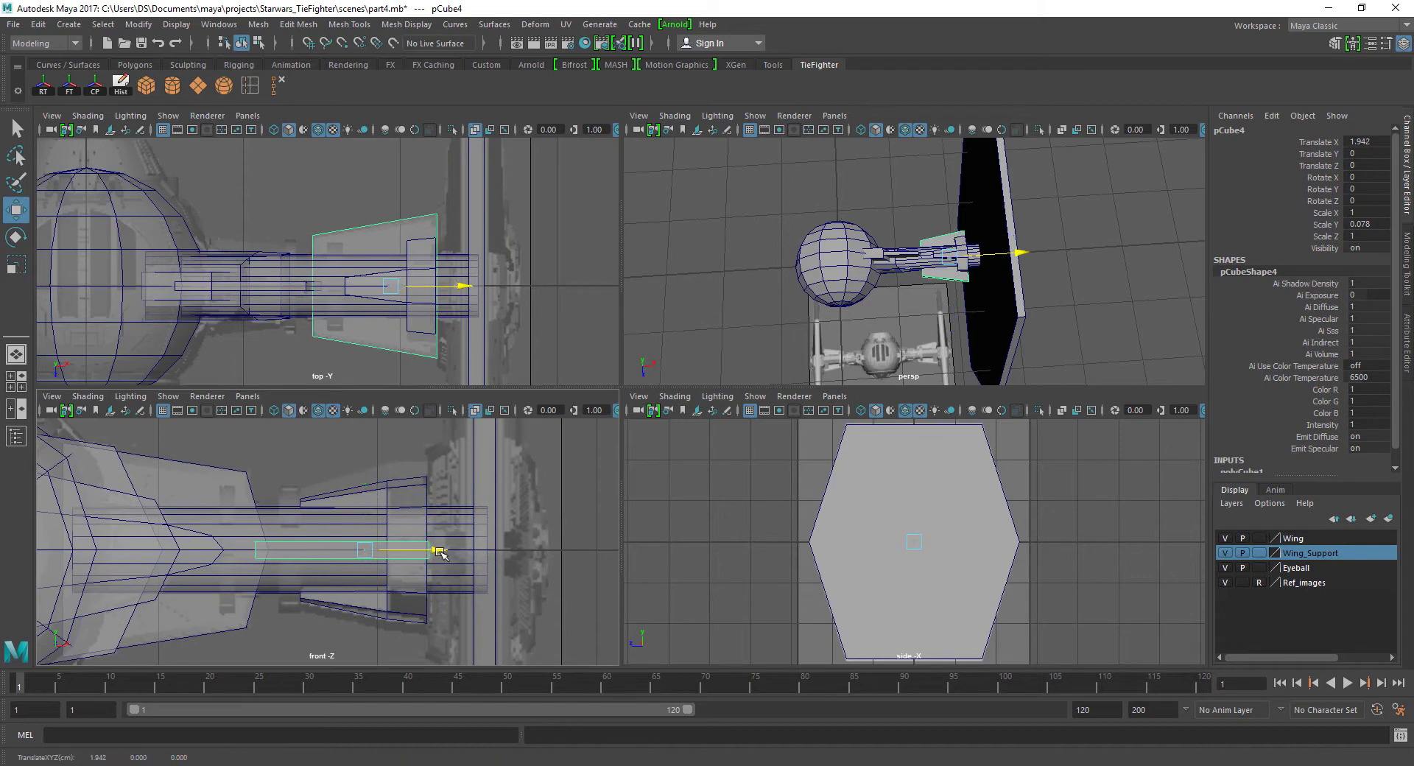
{"action": "left_click", "coordinate": [781, 273]}
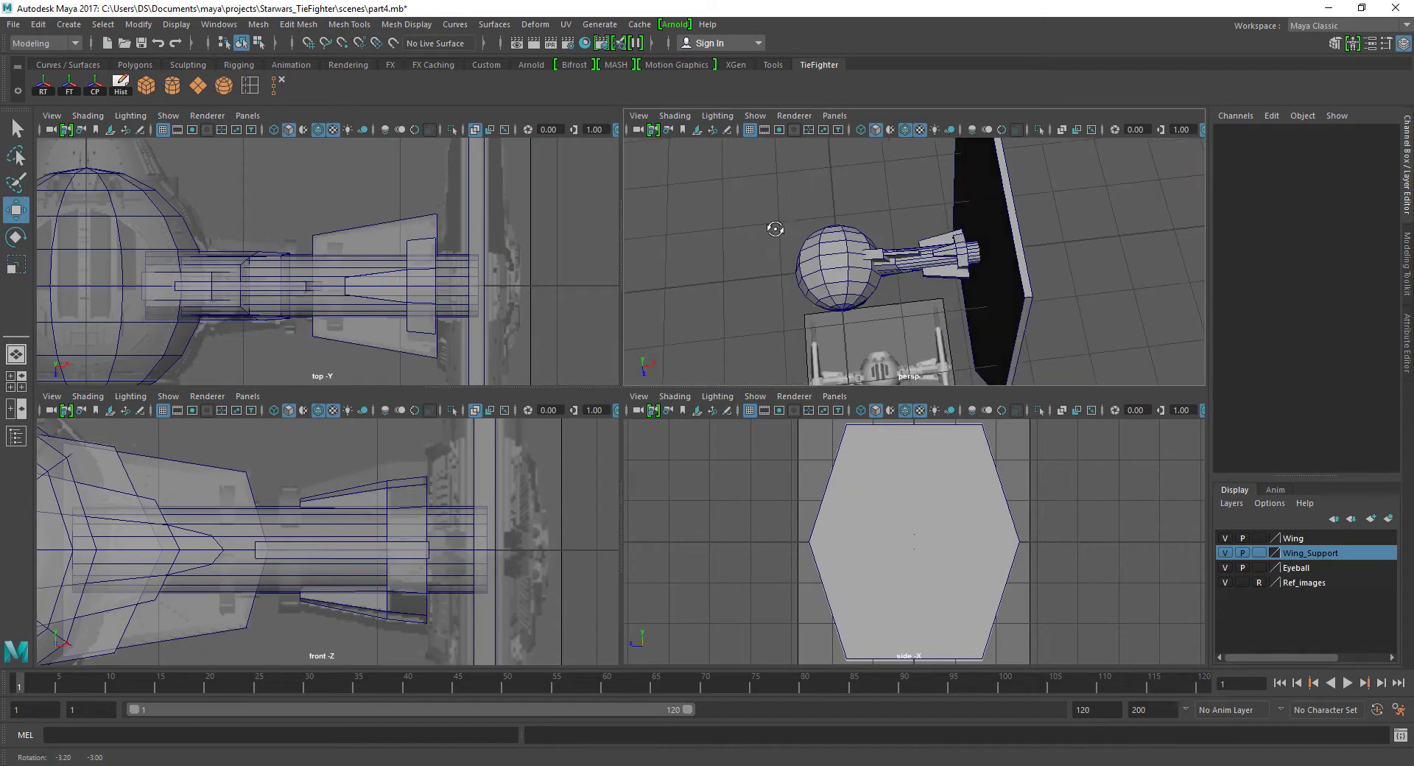
{"action": "left_click_drag", "start_coordinate": [780, 273], "coordinate": [773, 229], "text": "alt"}
{"action": "left_click", "coordinate": [442, 301]}
Insert four edge loops across the hub cylinder.
{"action": "key", "text": "space"}
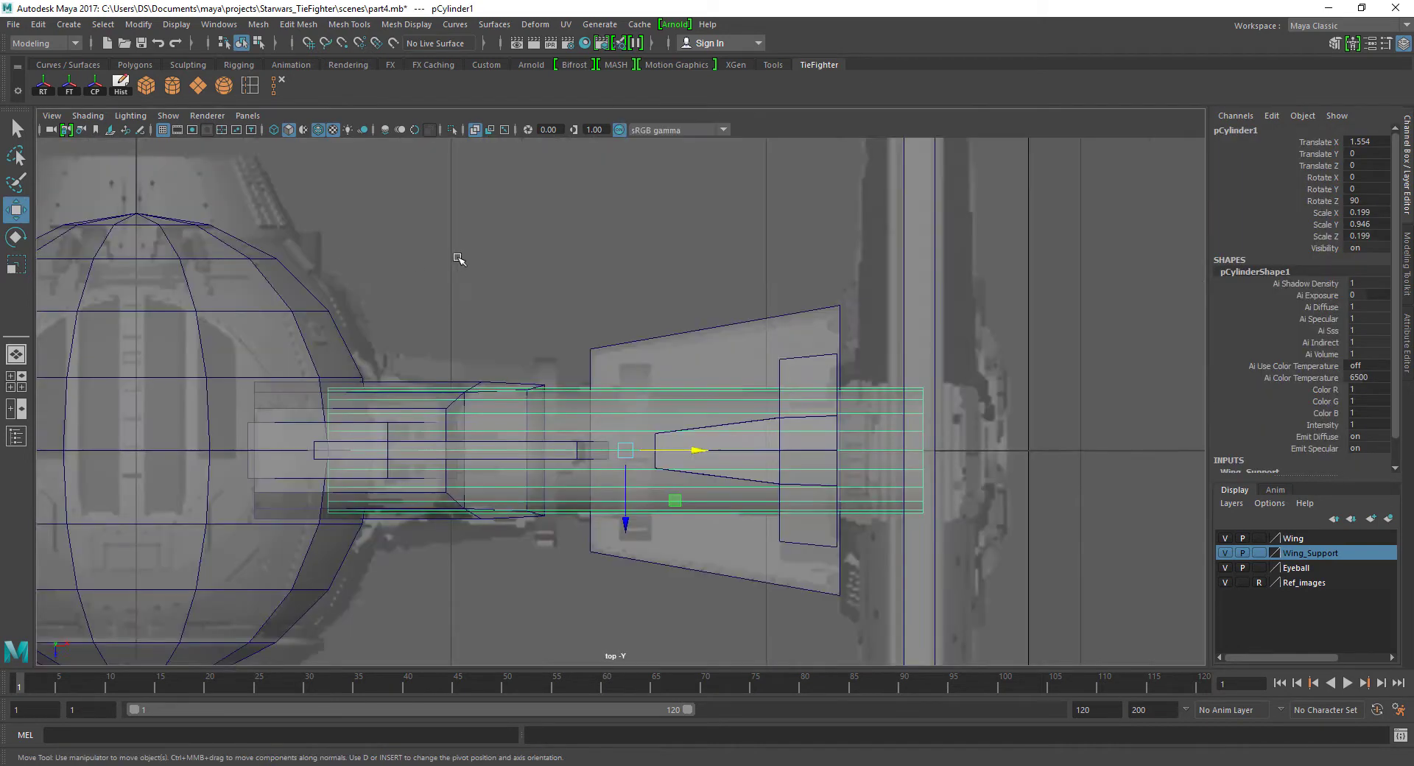
{"action": "scroll", "coordinate": [589, 383], "scroll_direction": "up", "scroll_amount": 5}
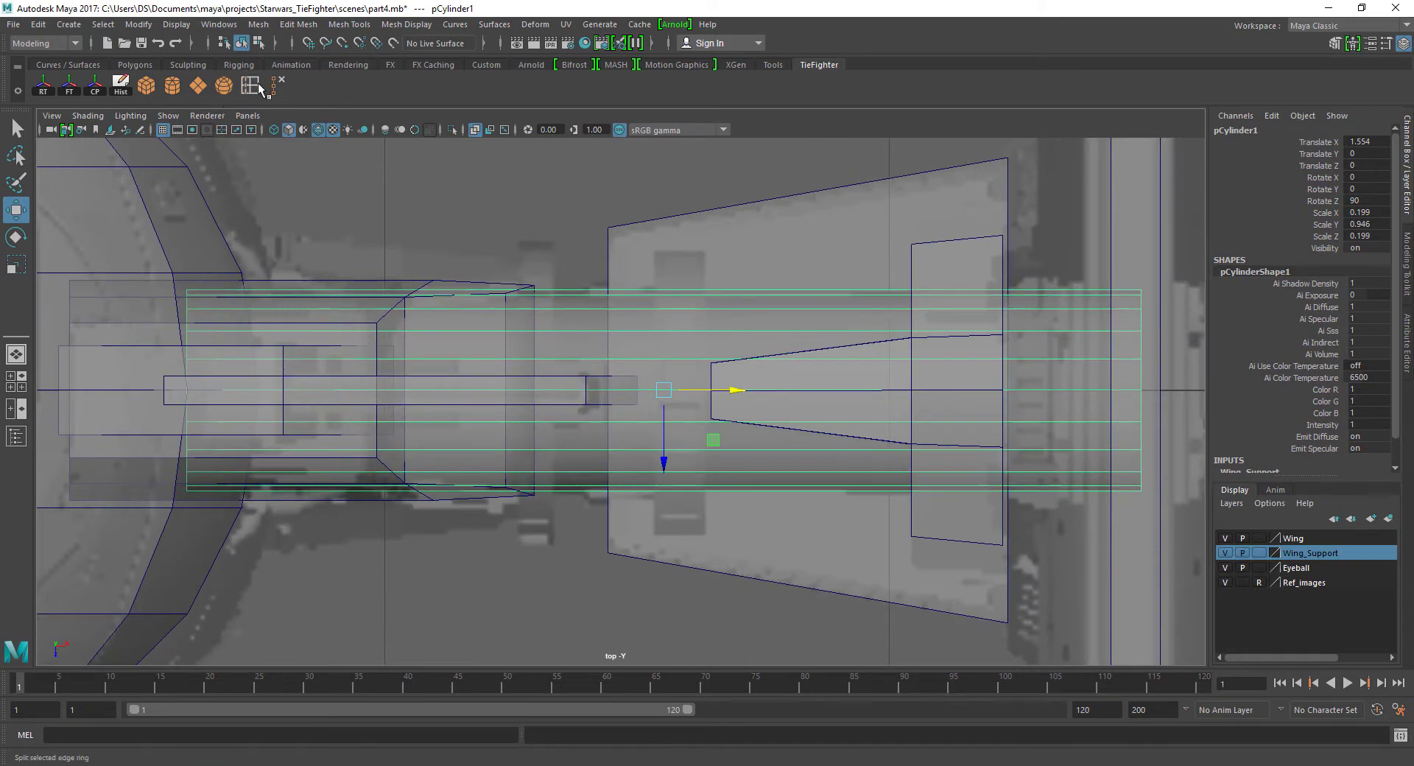
{"action": "left_click", "coordinate": [259, 85]}
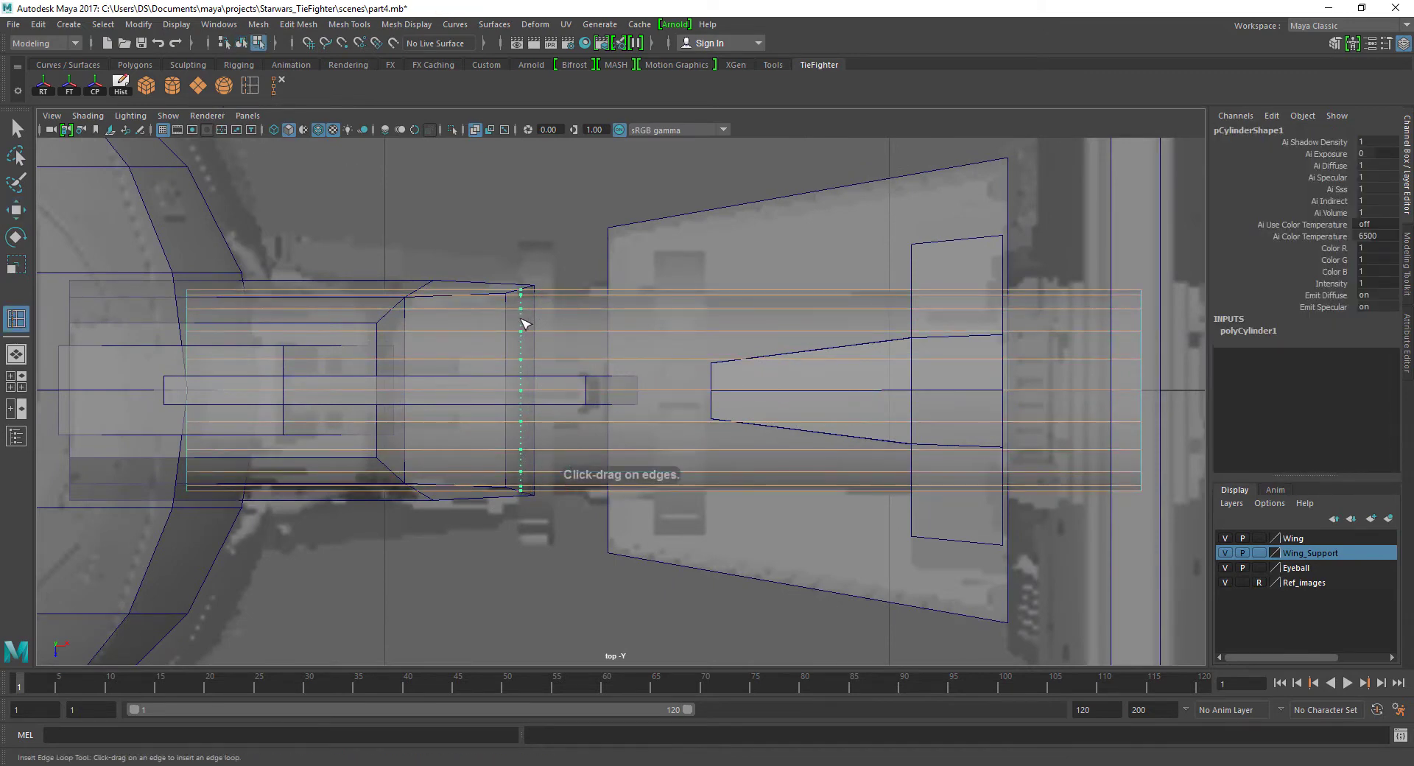
{"action": "left_click", "coordinate": [522, 324]}
{"action": "left_click", "coordinate": [557, 310]}
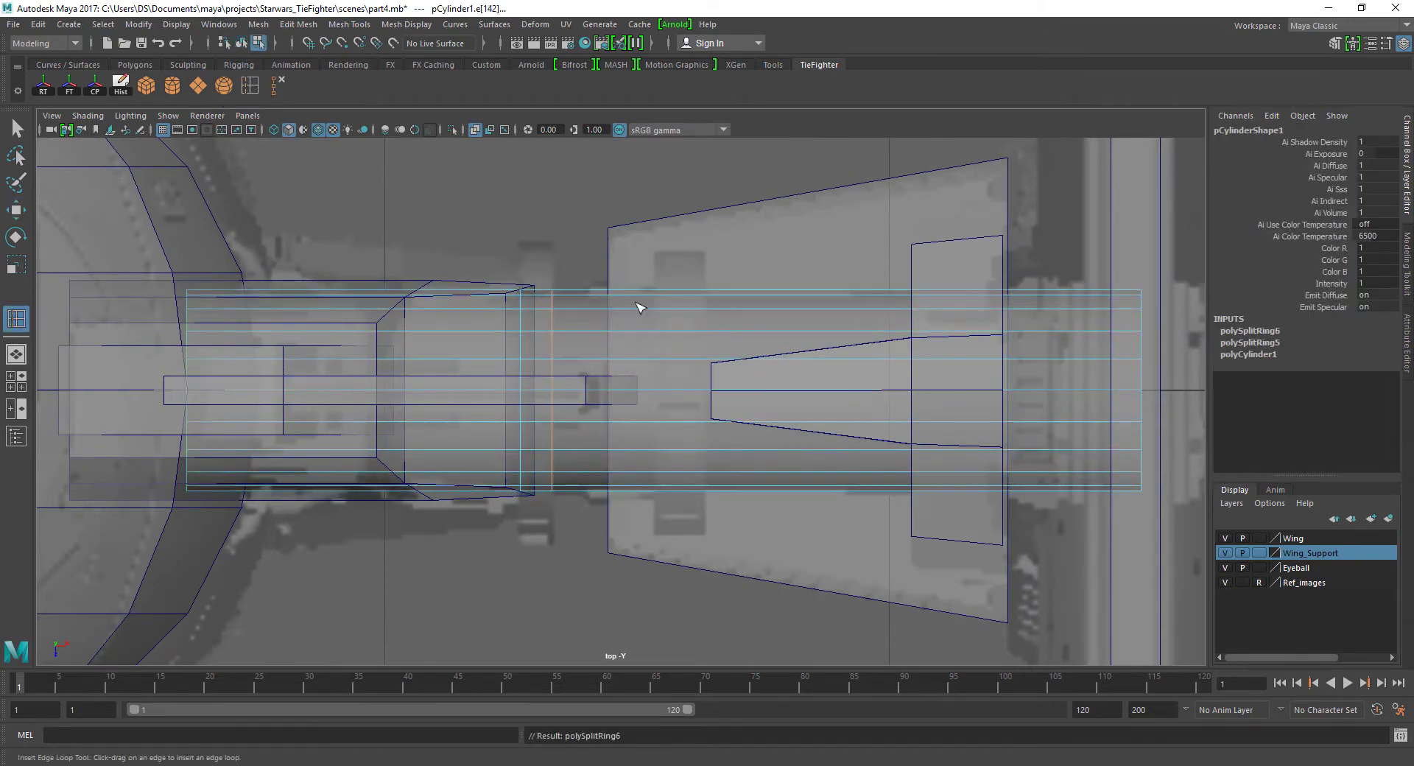
{"action": "left_click", "coordinate": [659, 309]}
{"action": "left_click", "coordinate": [716, 316]}
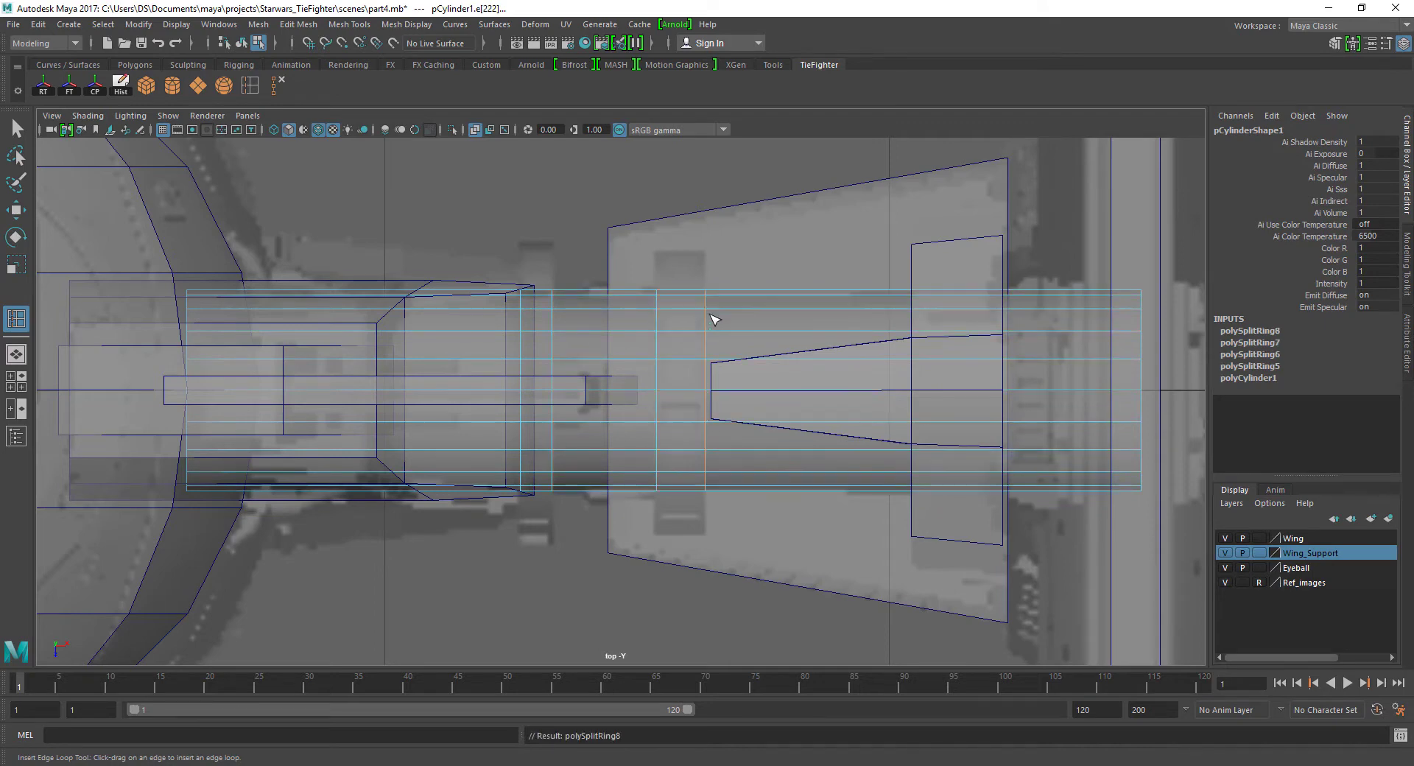
{"action": "key", "text": "space"}
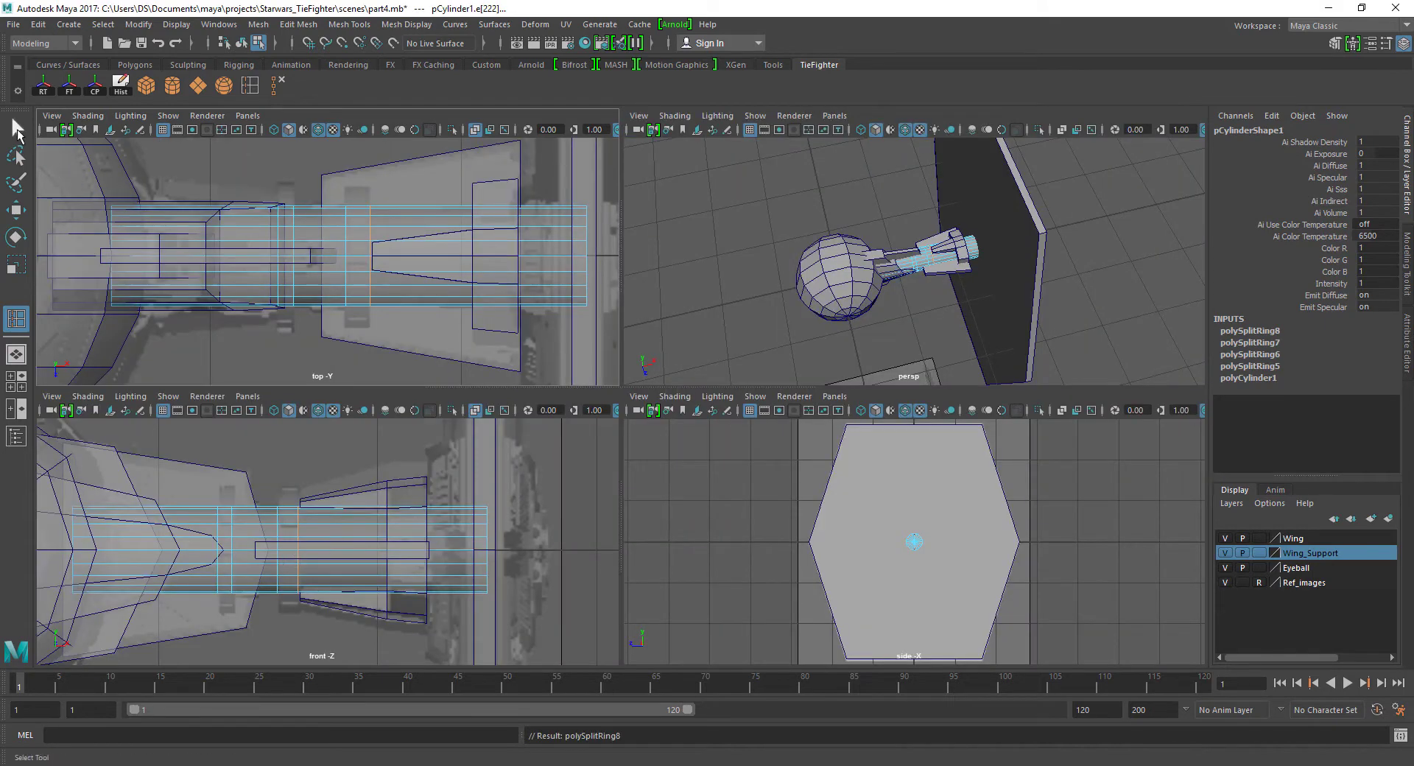
{"action": "left_click", "coordinate": [17, 130]}
Extrude two face rings on the hub cylinder into raised collars.
{"action": "key", "text": "space"}
{"action": "mouse_move", "coordinate": [868, 353]}
{"action": "left_mouse_down", "text": "alt"}
{"action": "mouse_move", "coordinate": [798, 340]}
{"action": "mouse_move", "coordinate": [1000, 353]}
{"action": "mouse_move", "coordinate": [810, 331]}
{"action": "left_mouse_up", "text": "alt"}
{"action": "key", "text": "f"}
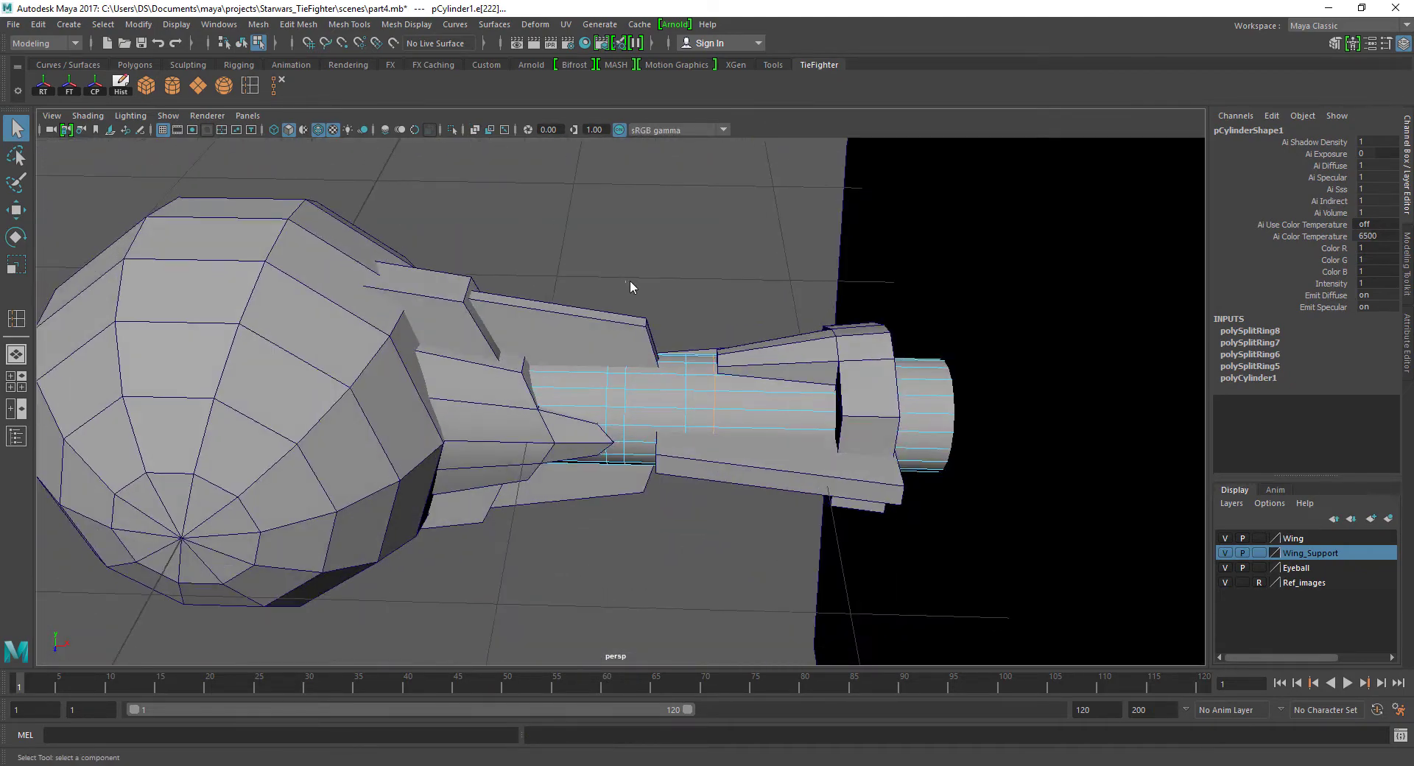
{"action": "right_click_drag", "start_coordinate": [615, 302], "coordinate": [616, 396]}
{"action": "left_click", "coordinate": [616, 397]}
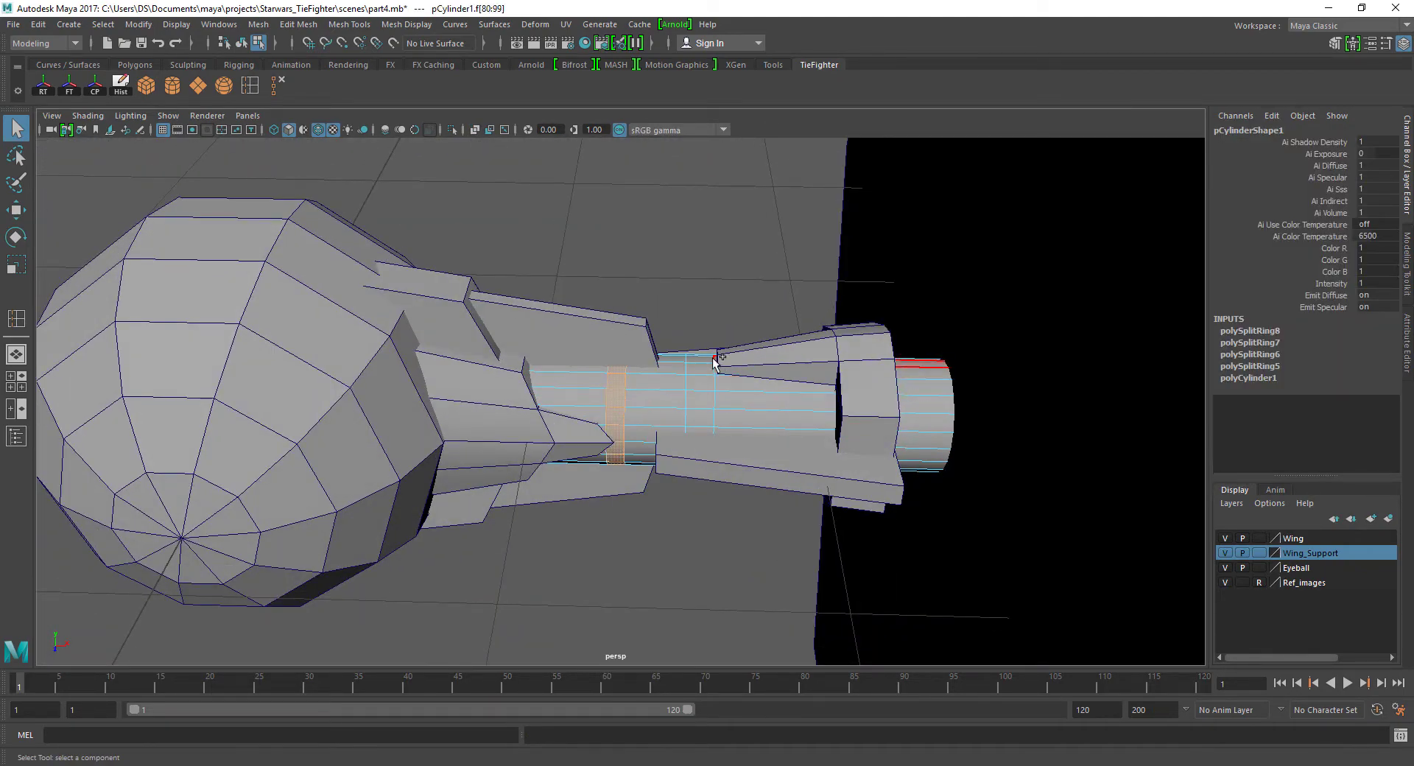
{"action": "left_click_drag", "start_coordinate": [674, 382], "coordinate": [631, 261], "text": "alt"}
{"action": "right_click_drag", "start_coordinate": [631, 261], "coordinate": [628, 296], "text": "shift"}
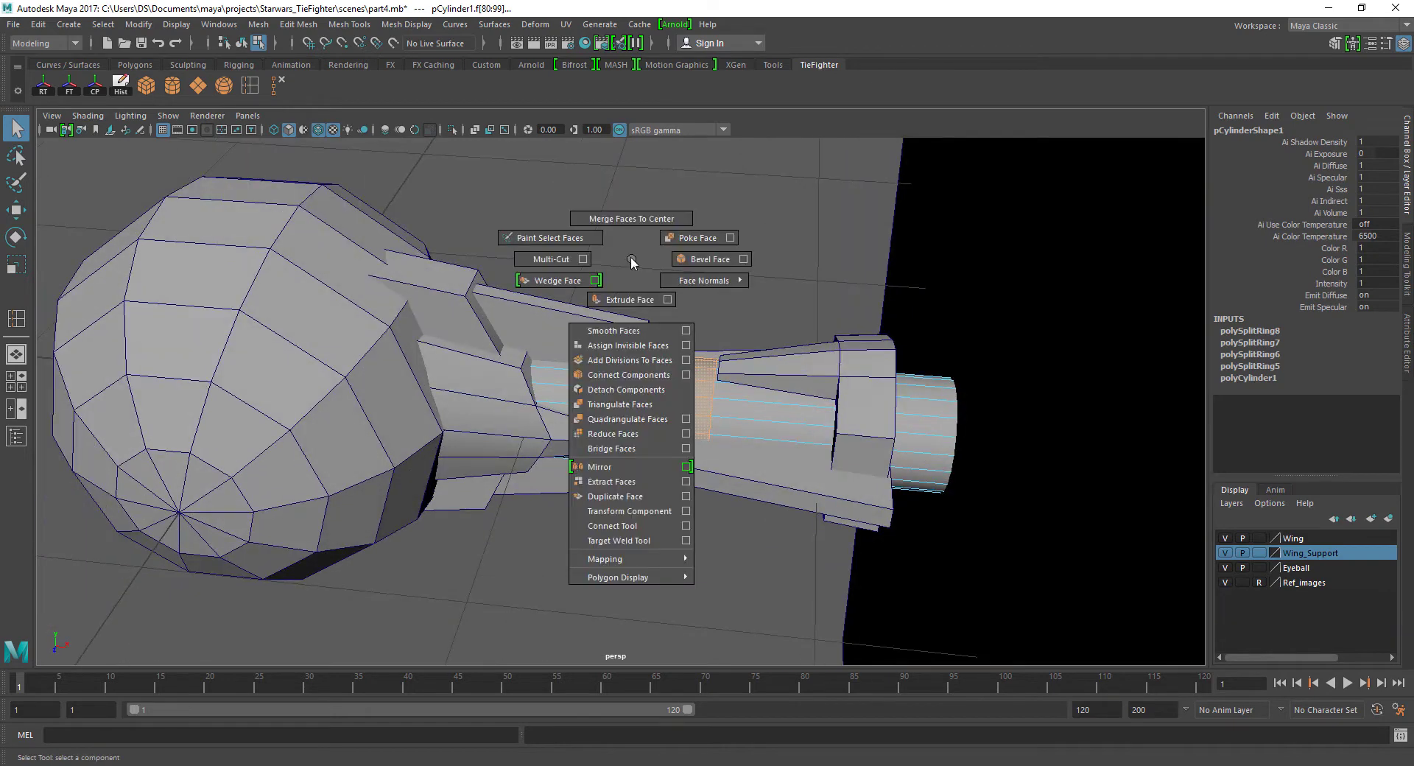
{"action": "mouse_move", "coordinate": [681, 307]}
{"action": "left_mouse_down", "text": "alt"}
{"action": "mouse_move", "coordinate": [677, 282]}
{"action": "mouse_move", "coordinate": [660, 300]}
{"action": "left_mouse_up", "text": "alt"}
{"action": "key", "text": "space"}
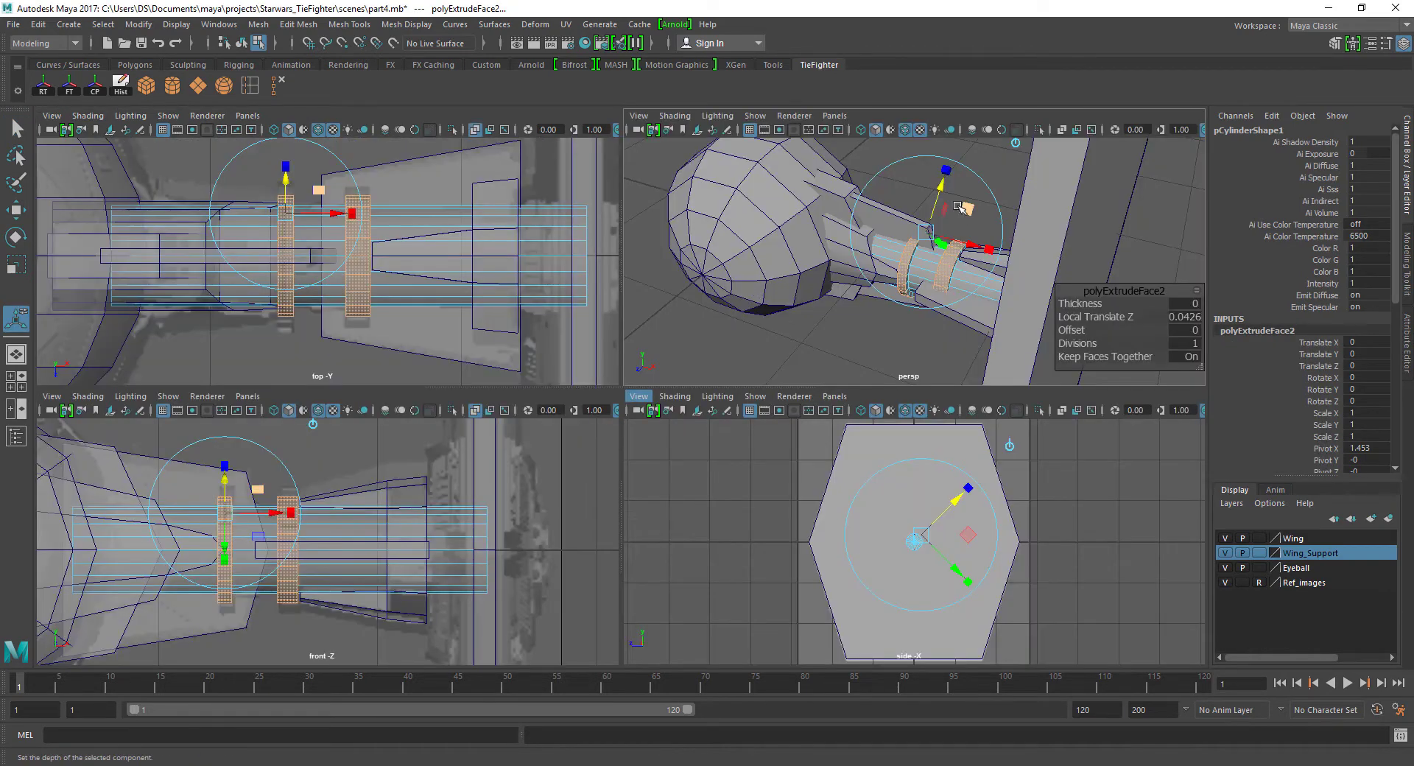
{"action": "left_click_drag", "start_coordinate": [945, 188], "coordinate": [952, 184]}
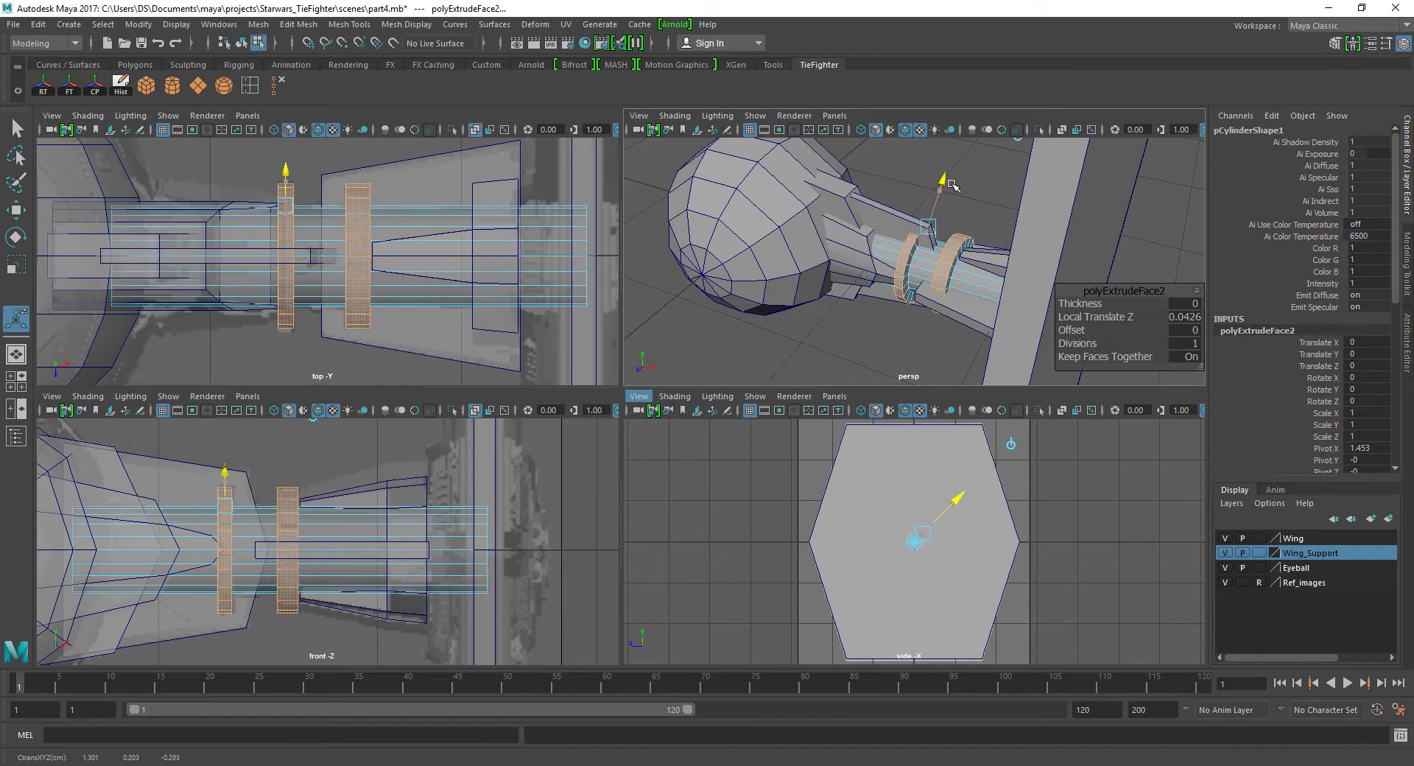
{"action": "key", "text": "space"}
{"action": "middle_click_drag", "start_coordinate": [555, 210], "coordinate": [619, 230], "text": "alt"}
{"action": "key", "text": "q"}
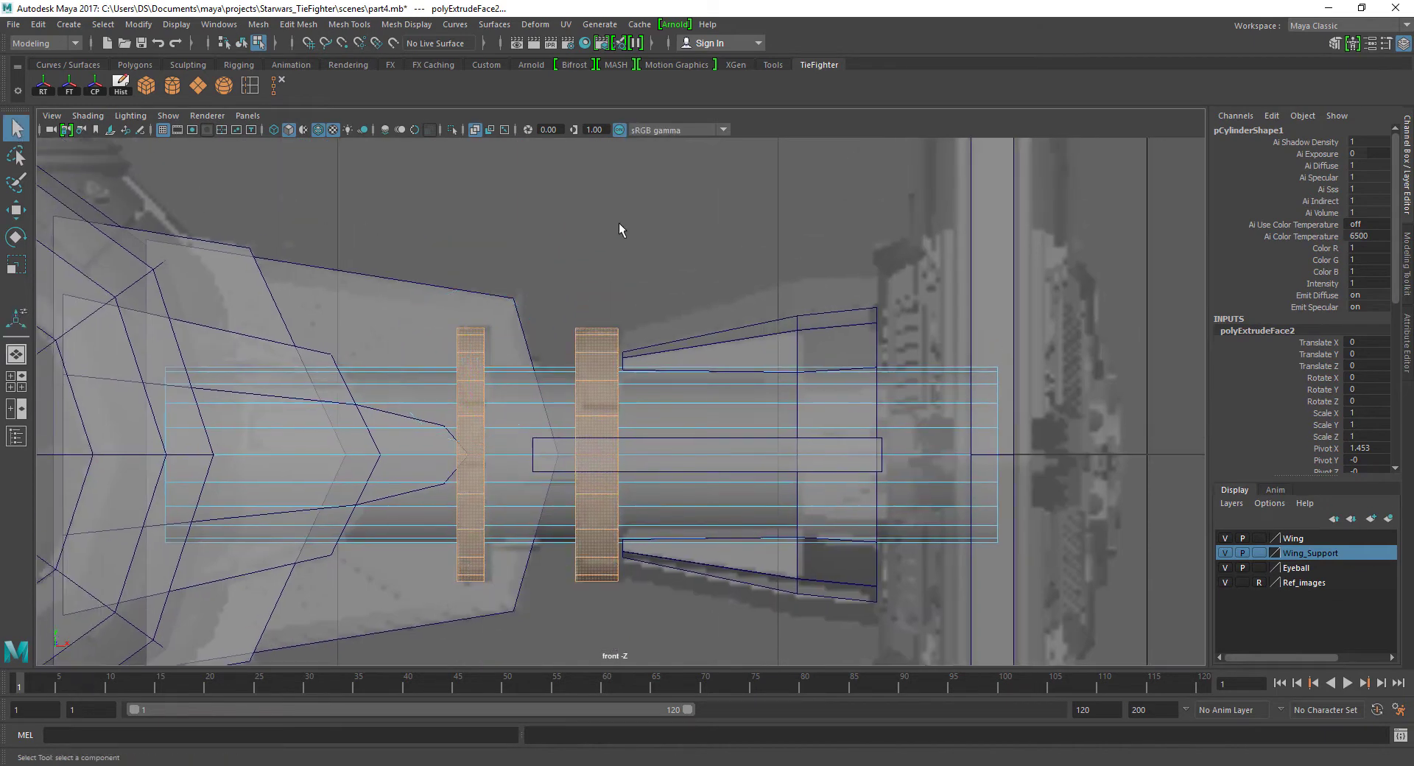
Shift the left collar's vertices slightly right and the right collar's further along X.
{"action": "right_click_drag", "start_coordinate": [618, 230], "coordinate": [589, 230]}
{"action": "left_click_drag", "start_coordinate": [405, 309], "coordinate": [508, 619]}
{"action": "key", "text": "w"}
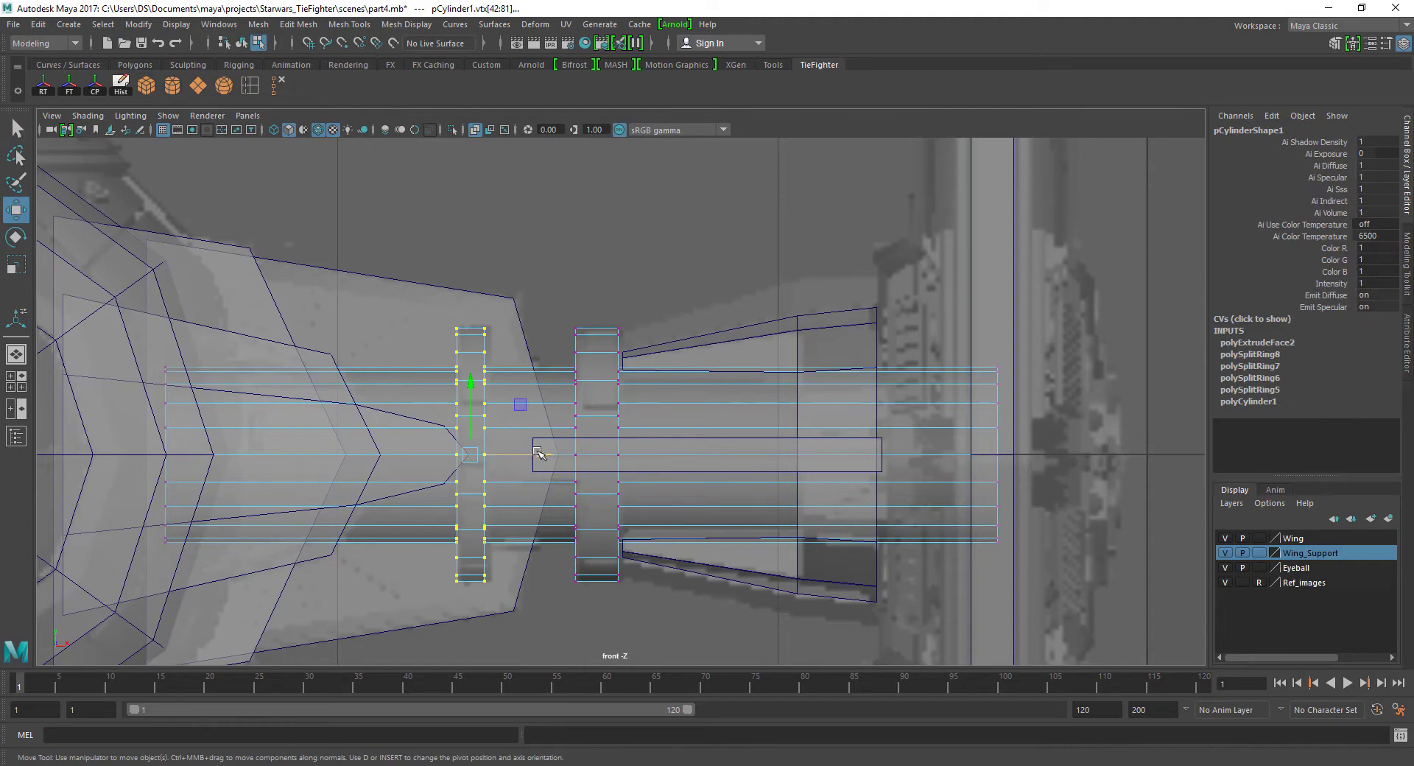
{"action": "left_click_drag", "start_coordinate": [538, 452], "coordinate": [543, 452]}
{"action": "left_click_drag", "start_coordinate": [665, 280], "coordinate": [555, 616]}
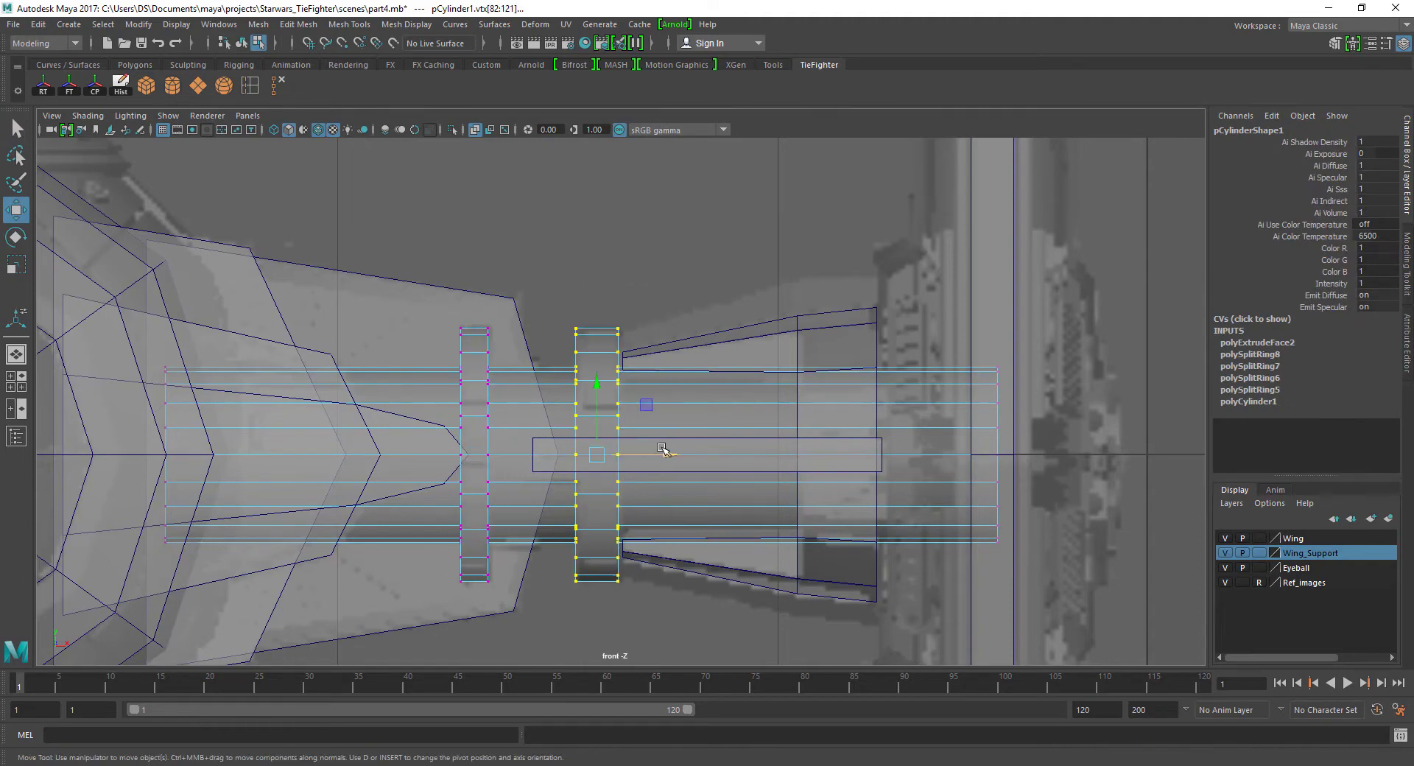
{"action": "left_click_drag", "start_coordinate": [662, 450], "coordinate": [668, 450]}
{"action": "key", "text": "space"}
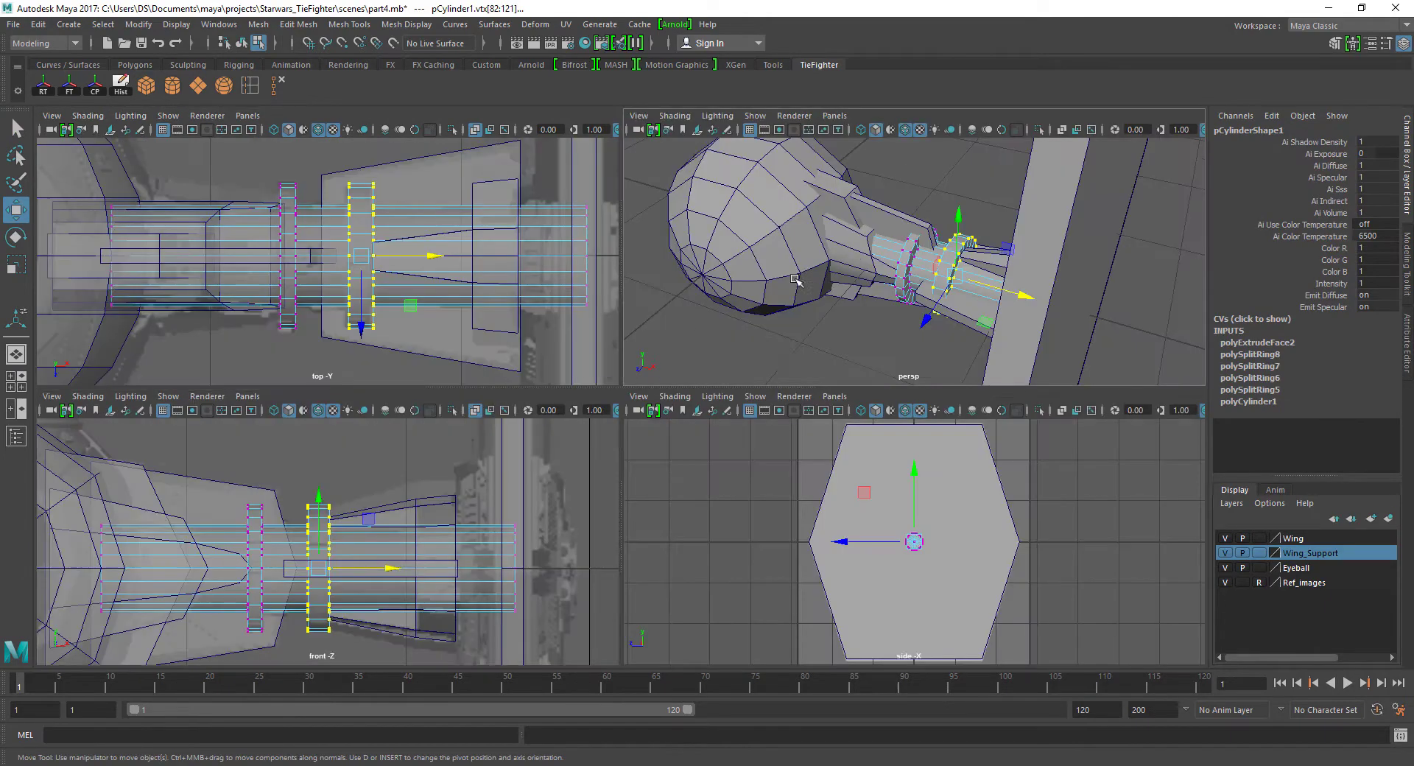
{"action": "key", "text": "space"}
{"action": "mouse_move", "coordinate": [736, 405]}
{"action": "left_mouse_down", "text": "alt"}
{"action": "mouse_move", "coordinate": [853, 375]}
{"action": "mouse_move", "coordinate": [736, 332]}
{"action": "left_mouse_up", "text": "alt"}
{"action": "left_click", "coordinate": [736, 220]}
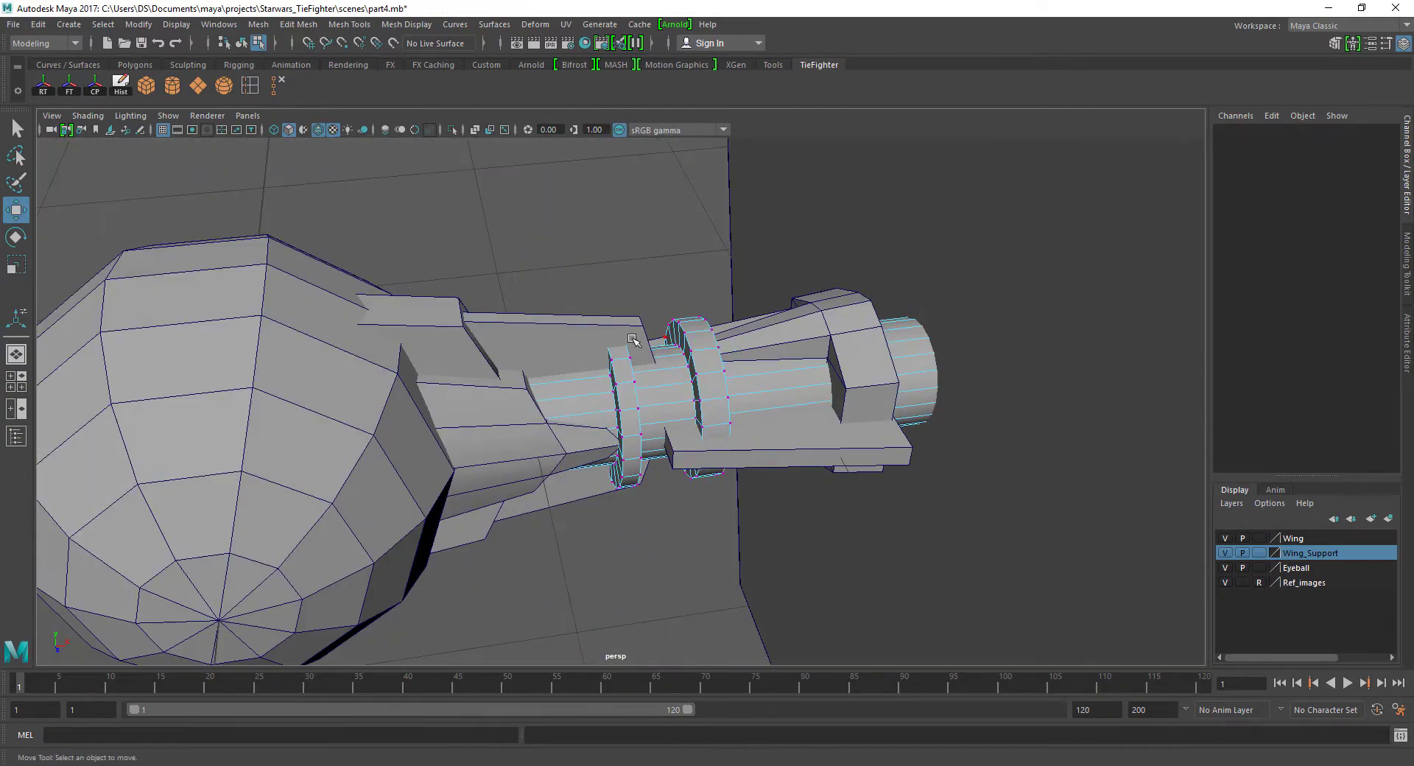
{"action": "right_click_drag", "start_coordinate": [622, 364], "coordinate": [633, 262]}
{"action": "mouse_move", "coordinate": [633, 262]}
{"action": "left_mouse_down", "text": "alt"}
{"action": "mouse_move", "coordinate": [515, 261]}
{"action": "mouse_move", "coordinate": [614, 292]}
{"action": "mouse_move", "coordinate": [626, 268]}
{"action": "left_mouse_up", "text": "alt"}
Select the flat strut pCube4 and tapered sleeve pCylinder3 in turn to check them.
{"action": "key", "text": "space"}
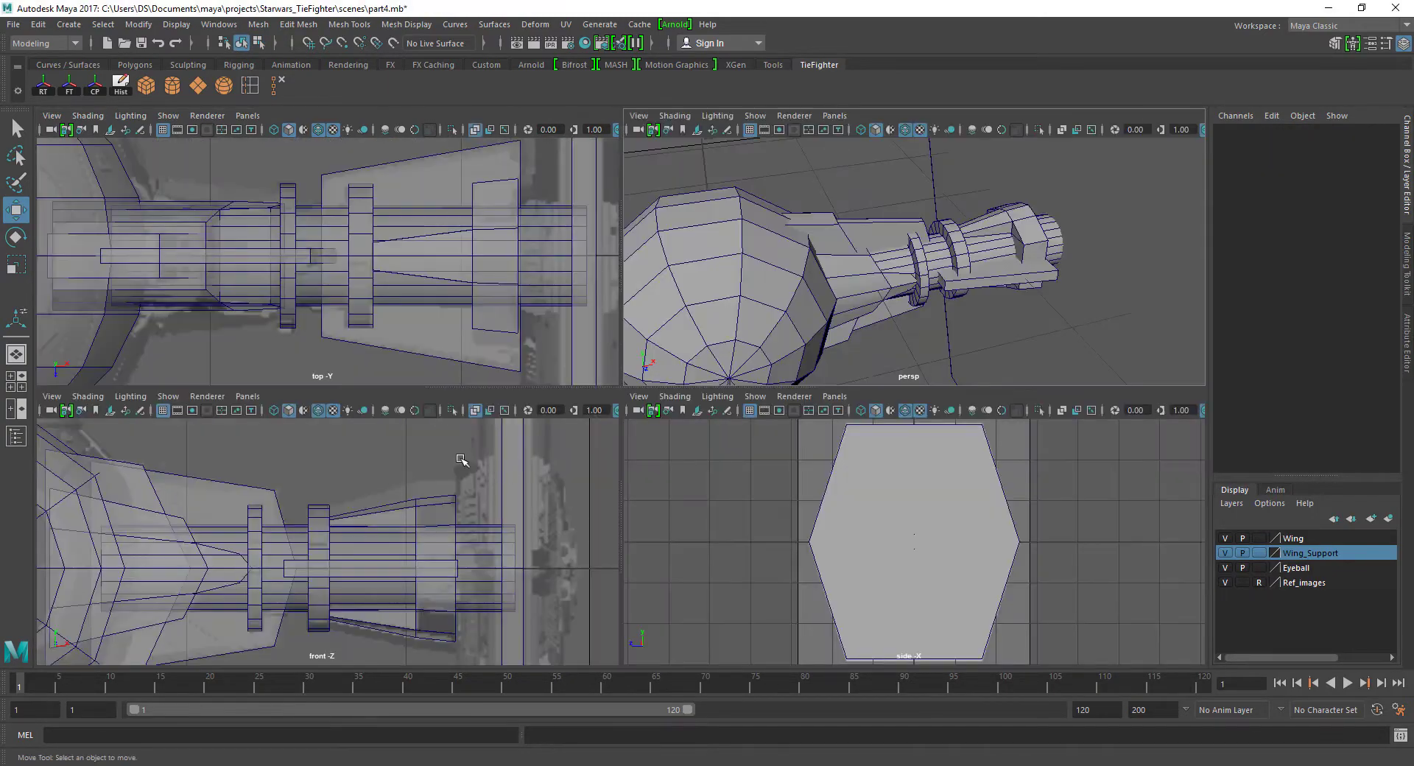
{"action": "left_click", "coordinate": [447, 346]}
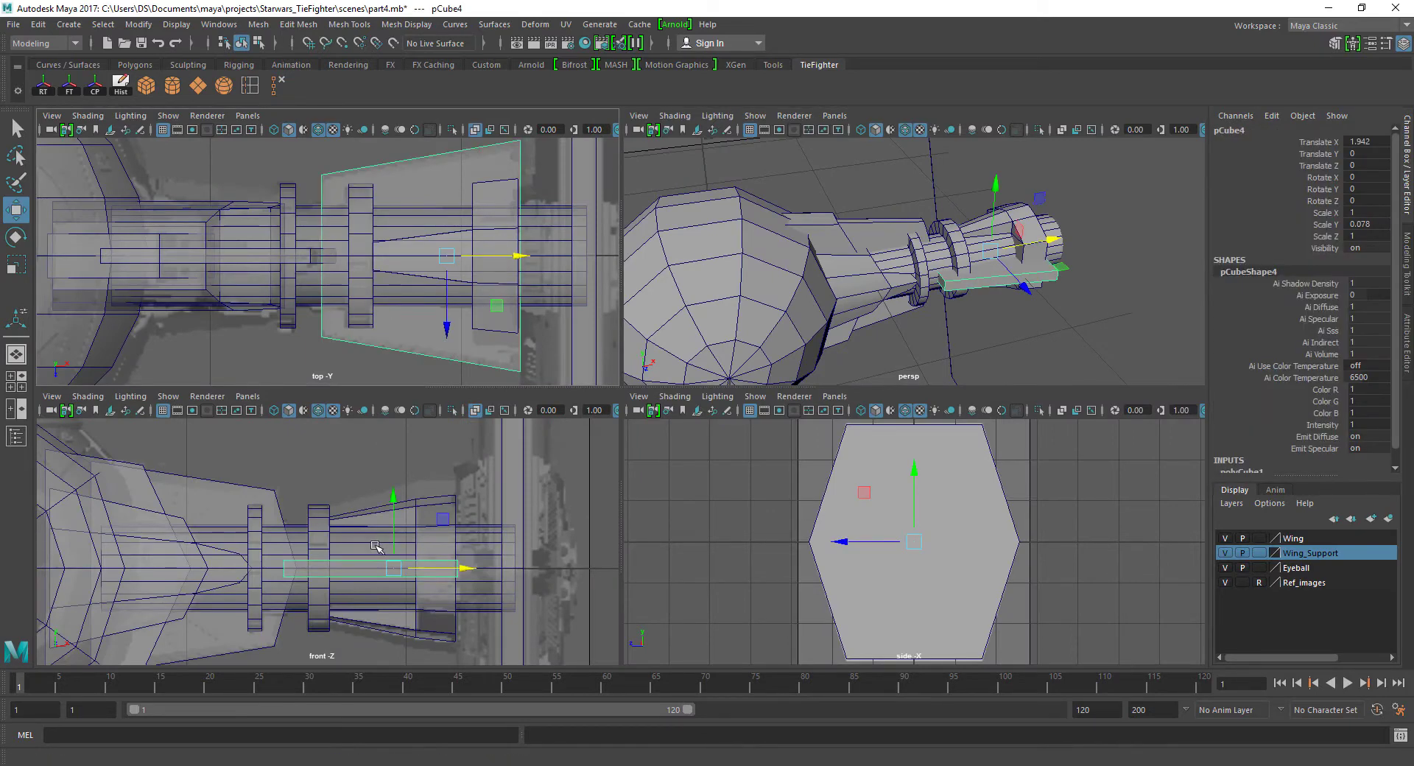
{"action": "key", "text": "space"}
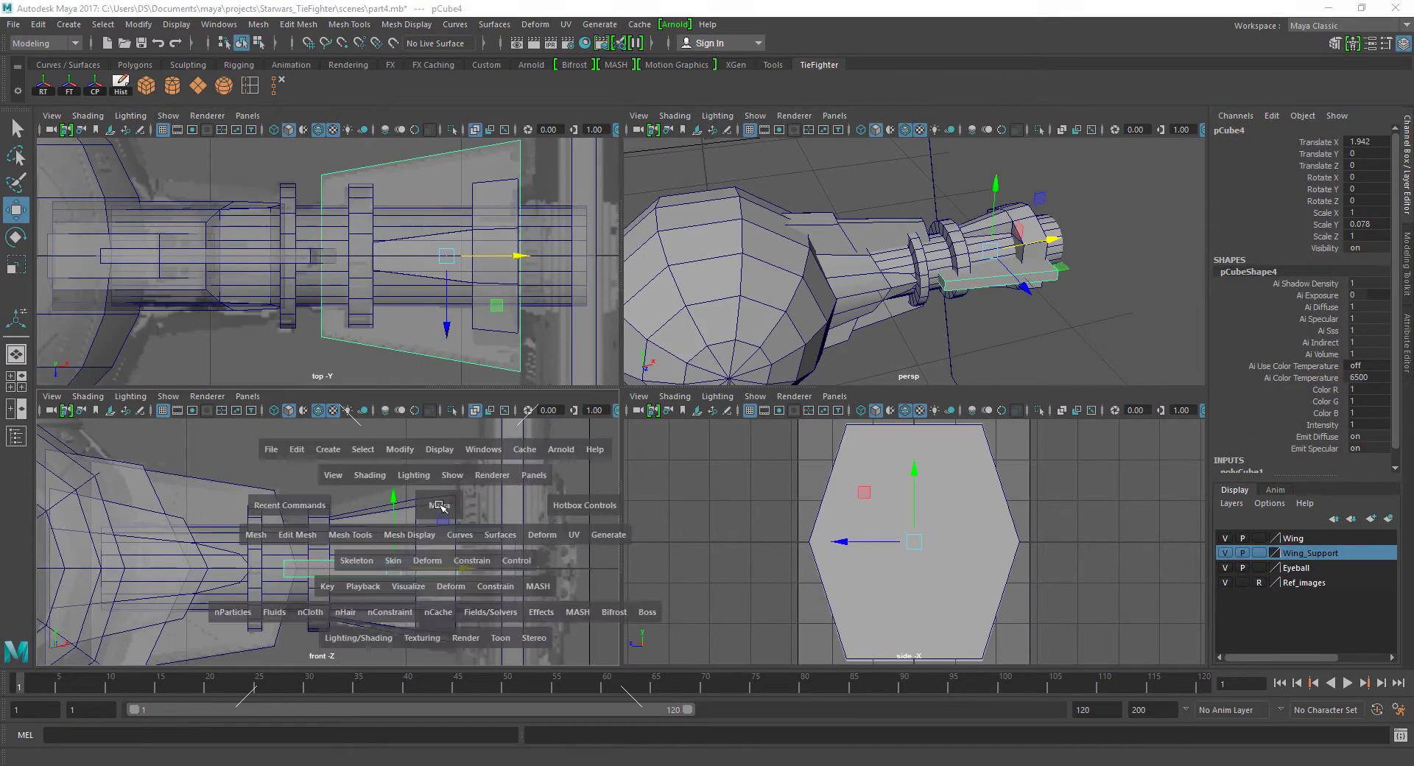
{"action": "scroll", "coordinate": [756, 386], "scroll_direction": "up", "scroll_amount": 2}
{"action": "scroll", "coordinate": [798, 356], "scroll_direction": "up", "scroll_amount": 2}
{"action": "left_click", "coordinate": [830, 307]}
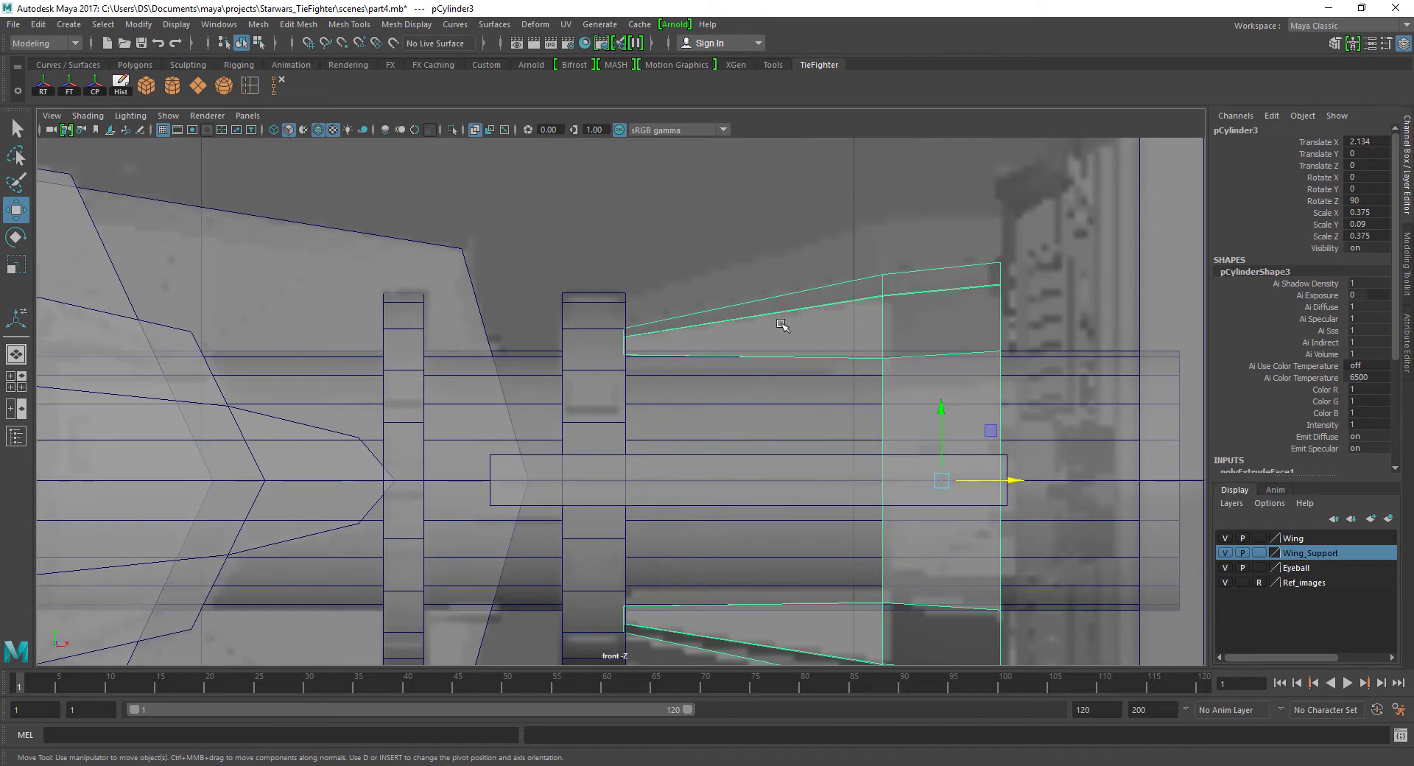
{"action": "key", "text": "space"}
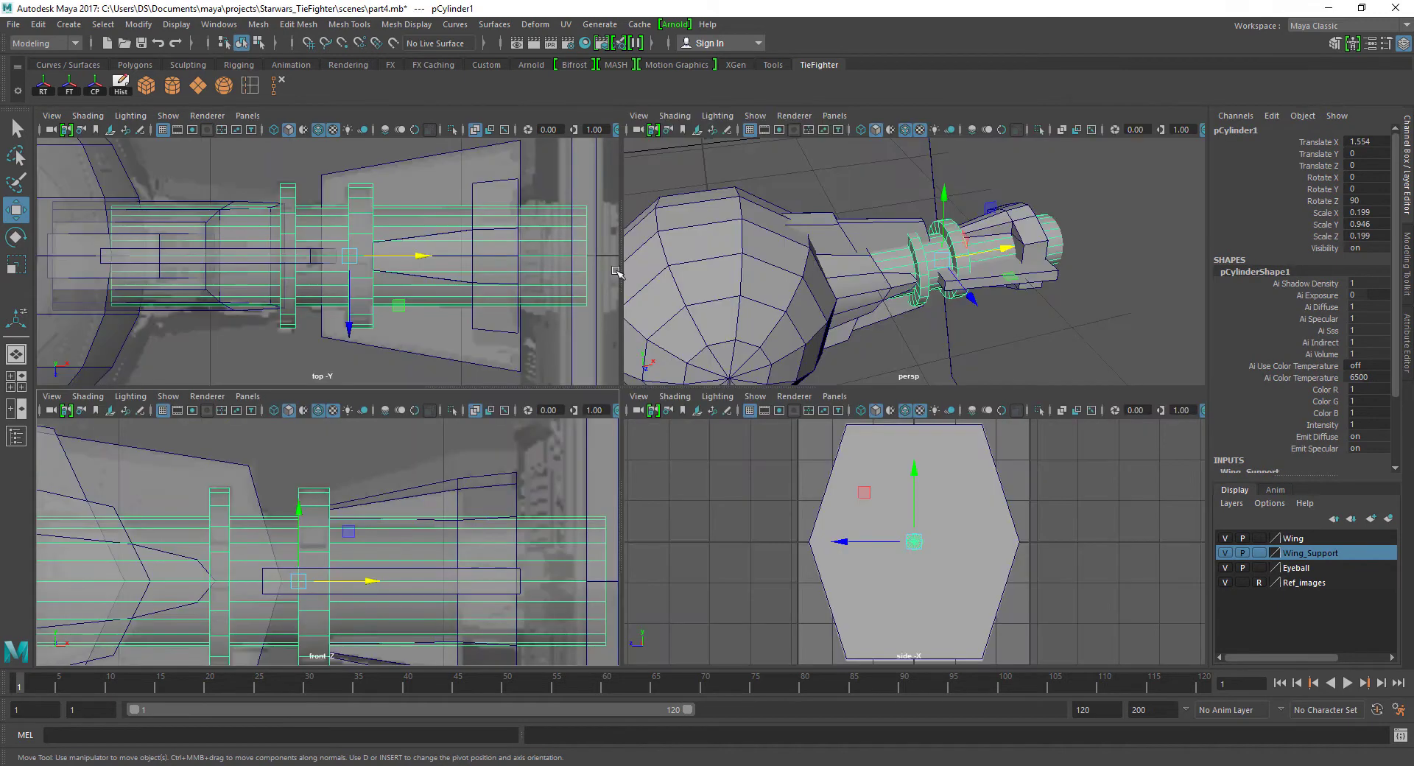
{"action": "scroll", "coordinate": [425, 262], "scroll_direction": "up", "scroll_amount": 2}
{"action": "left_click", "coordinate": [424, 261]}
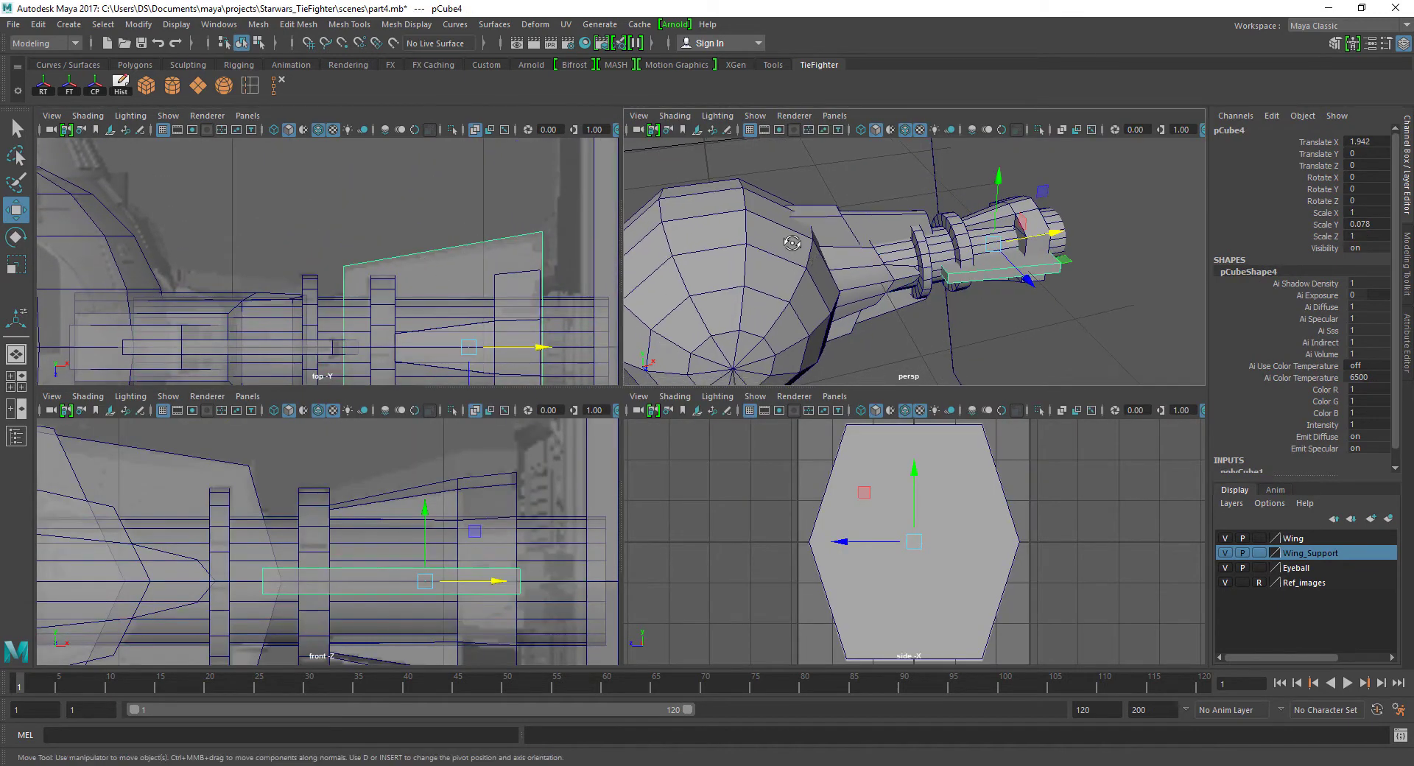
{"action": "mouse_move", "coordinate": [813, 271]}
{"action": "left_mouse_down", "text": "alt"}
{"action": "mouse_move", "coordinate": [881, 227]}
{"action": "mouse_move", "coordinate": [888, 253]}
{"action": "left_mouse_up", "text": "alt"}
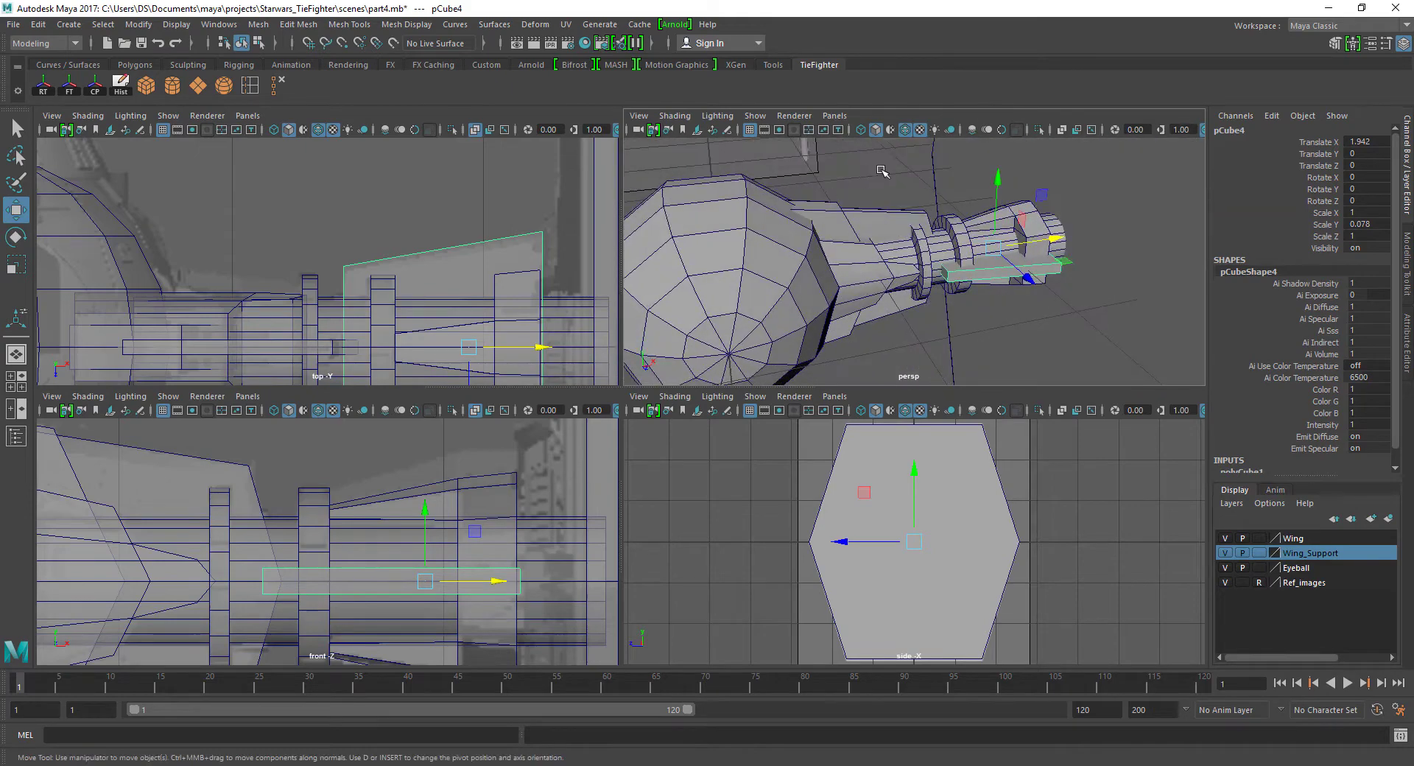
{"action": "left_click", "coordinate": [888, 252]}
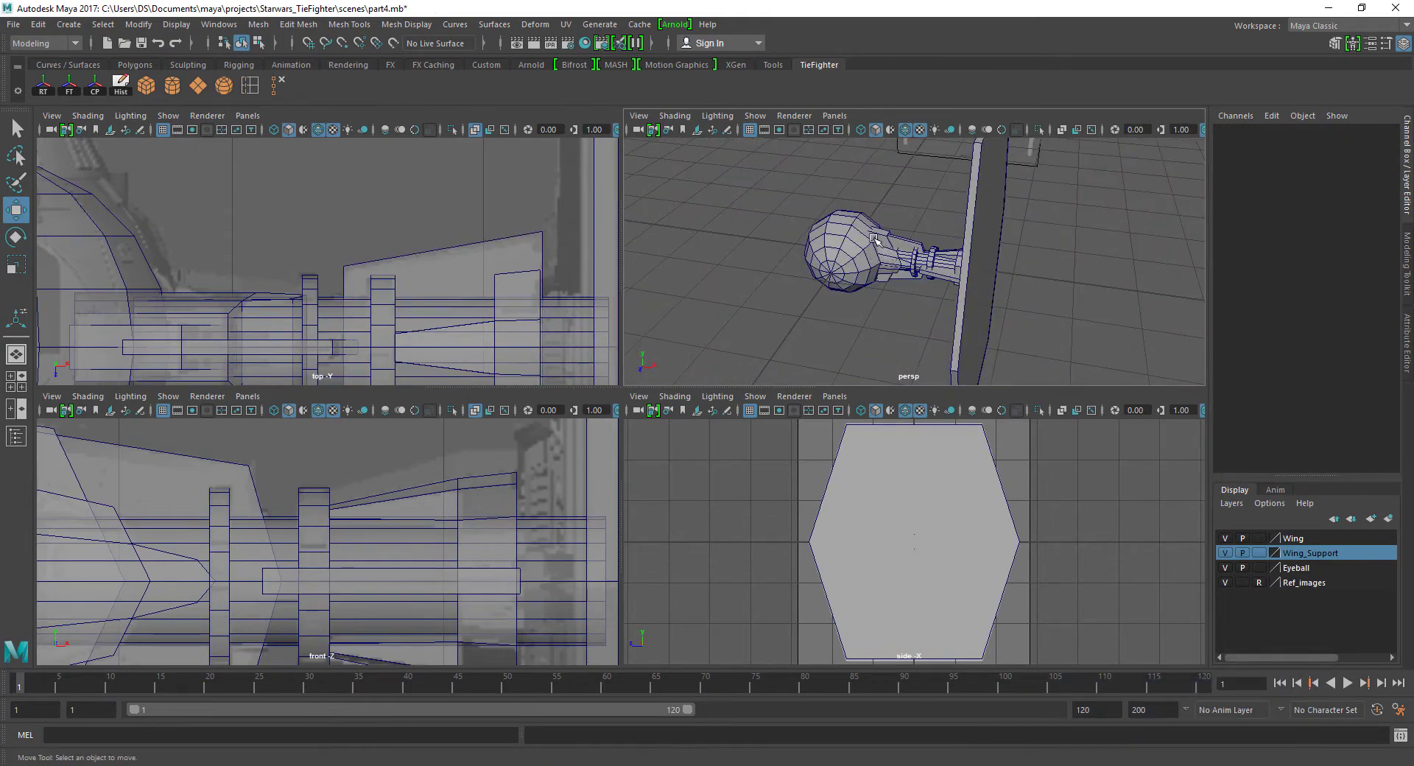
{"action": "scroll", "coordinate": [417, 271], "scroll_direction": "down", "scroll_amount": 5}
{"action": "scroll", "coordinate": [435, 299], "scroll_direction": "up", "scroll_amount": 1}
{"action": "scroll", "coordinate": [489, 520], "scroll_direction": "down", "scroll_amount": 5}
{"action": "scroll", "coordinate": [396, 527], "scroll_direction": "up", "scroll_amount": 1}
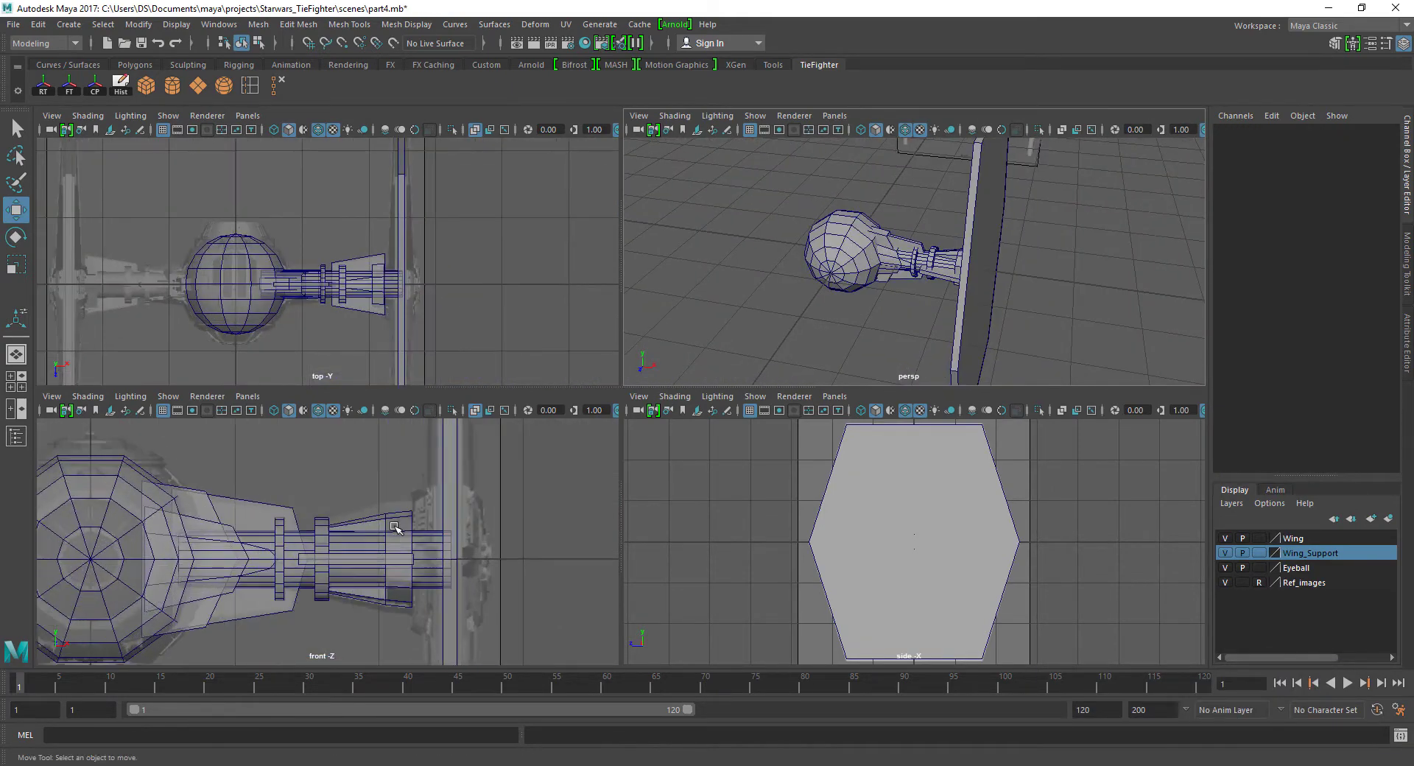
Set the side-X view to X-Ray shading, zoom in, then maximize the front view.
{"action": "left_click", "coordinate": [738, 403]}
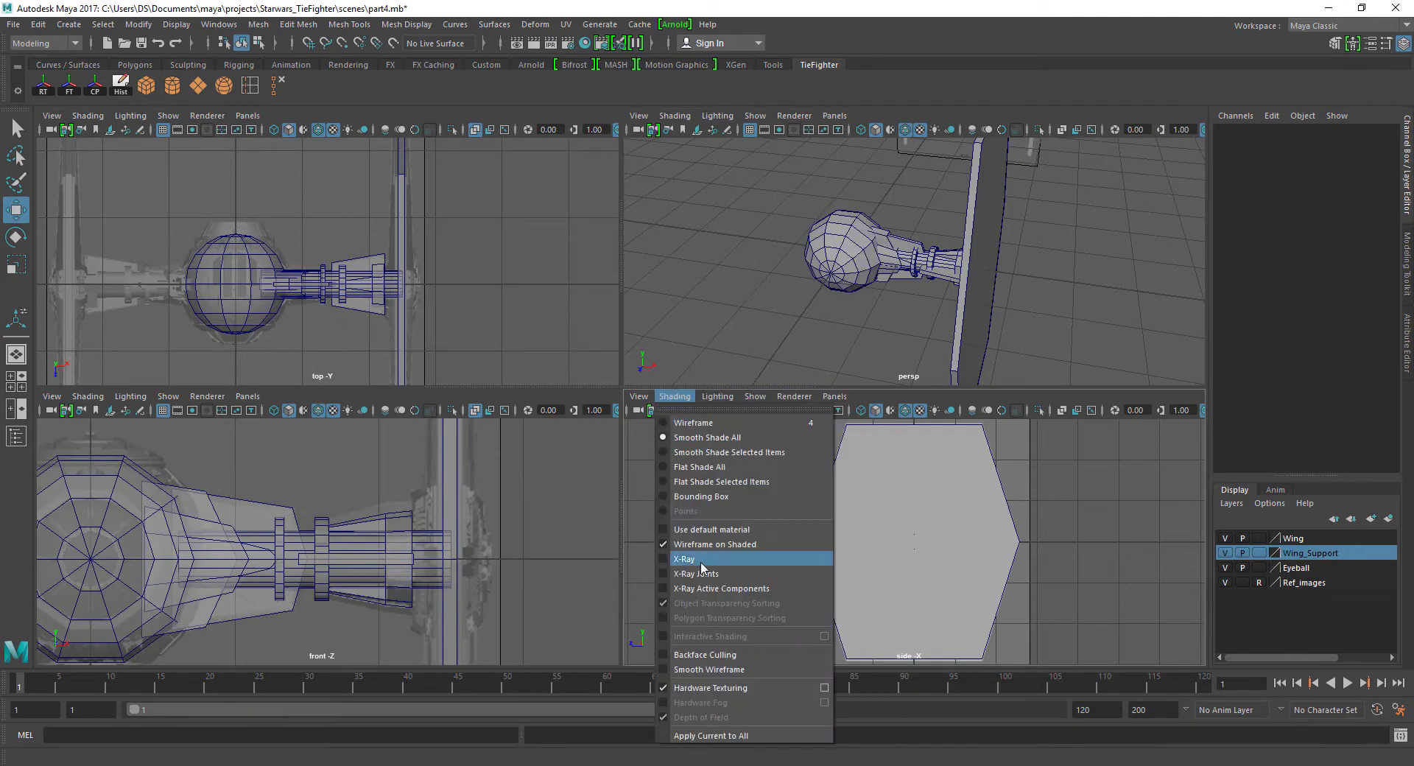
{"action": "left_click", "coordinate": [698, 558]}
{"action": "scroll", "coordinate": [904, 535], "scroll_direction": "up", "scroll_amount": 3}
{"action": "scroll", "coordinate": [904, 535], "scroll_direction": "up", "scroll_amount": 1}
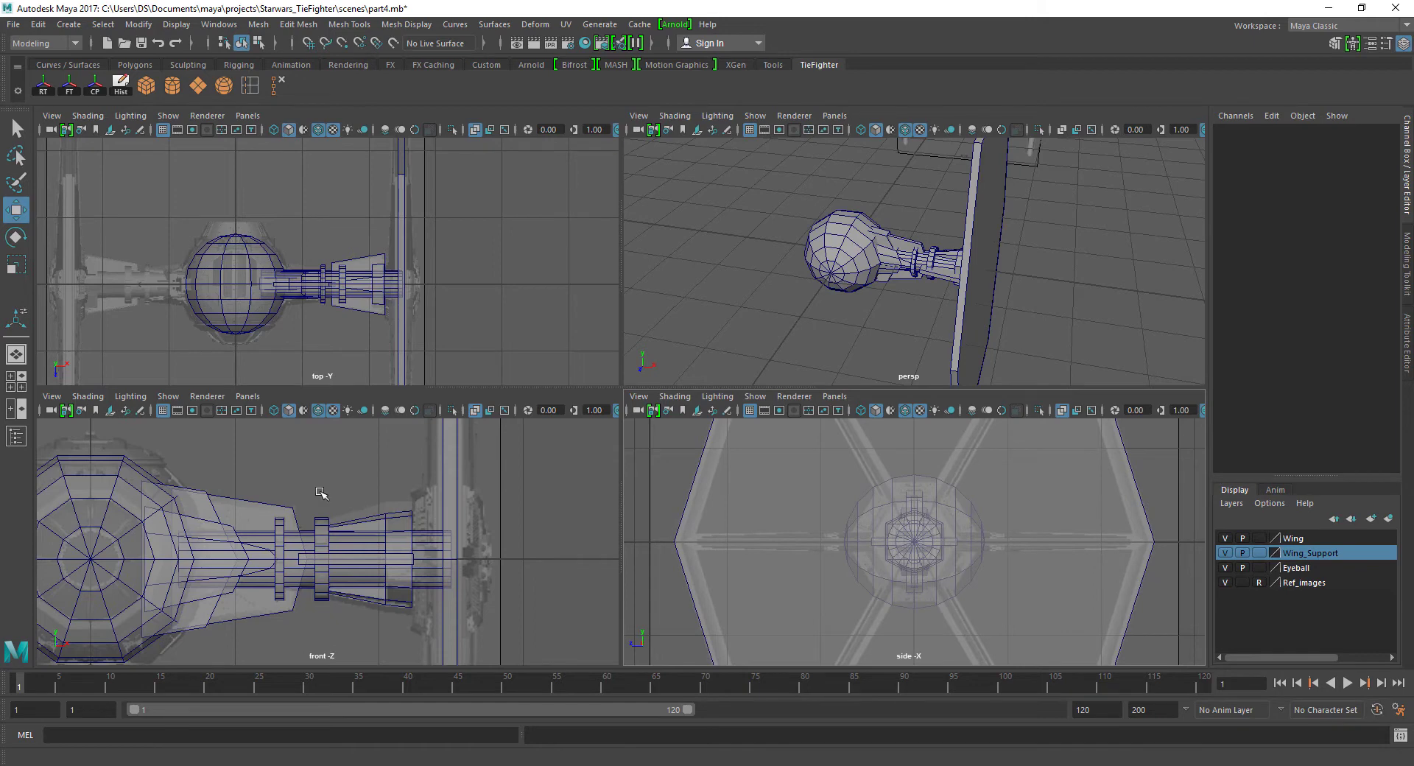
{"action": "key", "text": "space"}
Create a polygon cylinder and rotate it 90 degrees on Z.
{"action": "scroll", "coordinate": [613, 392], "scroll_direction": "down", "scroll_amount": 3}
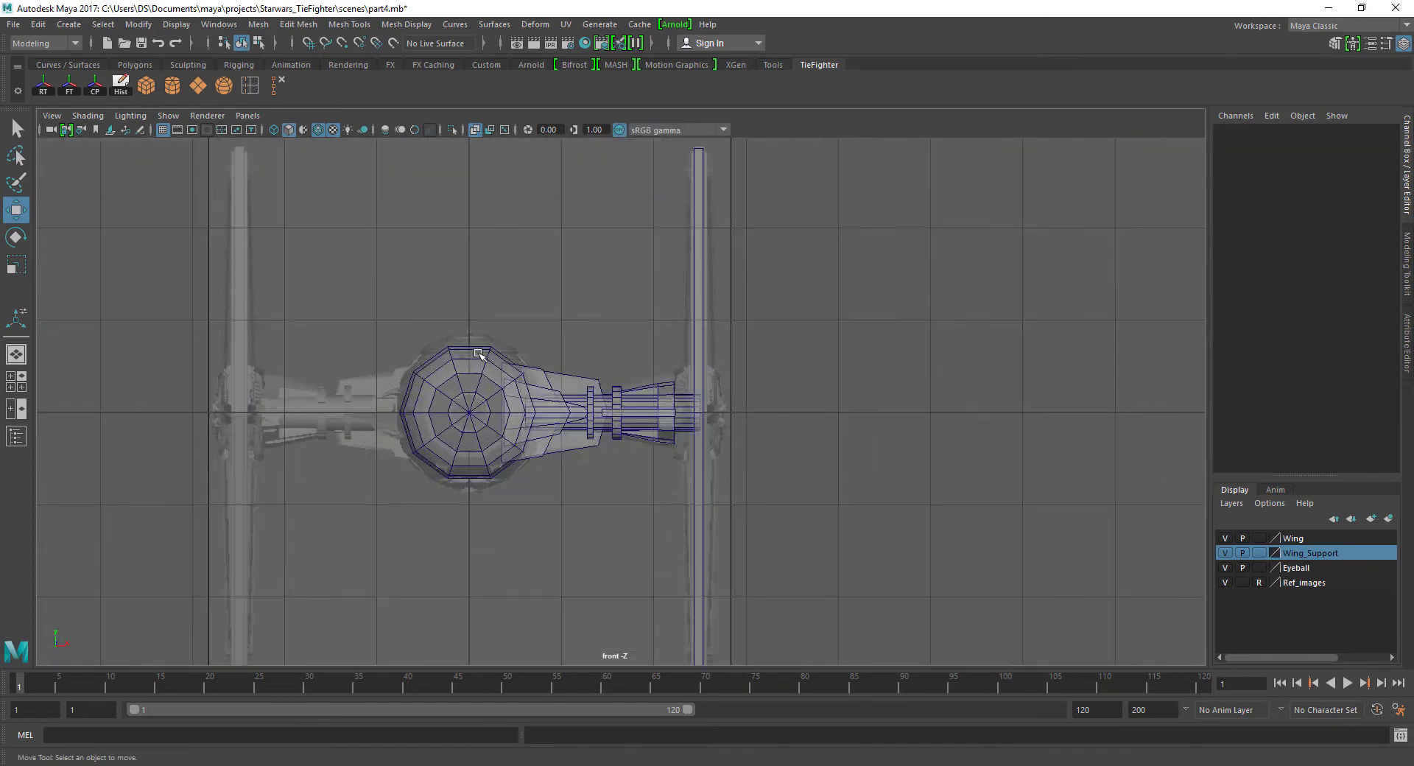
{"action": "left_click", "coordinate": [171, 85]}
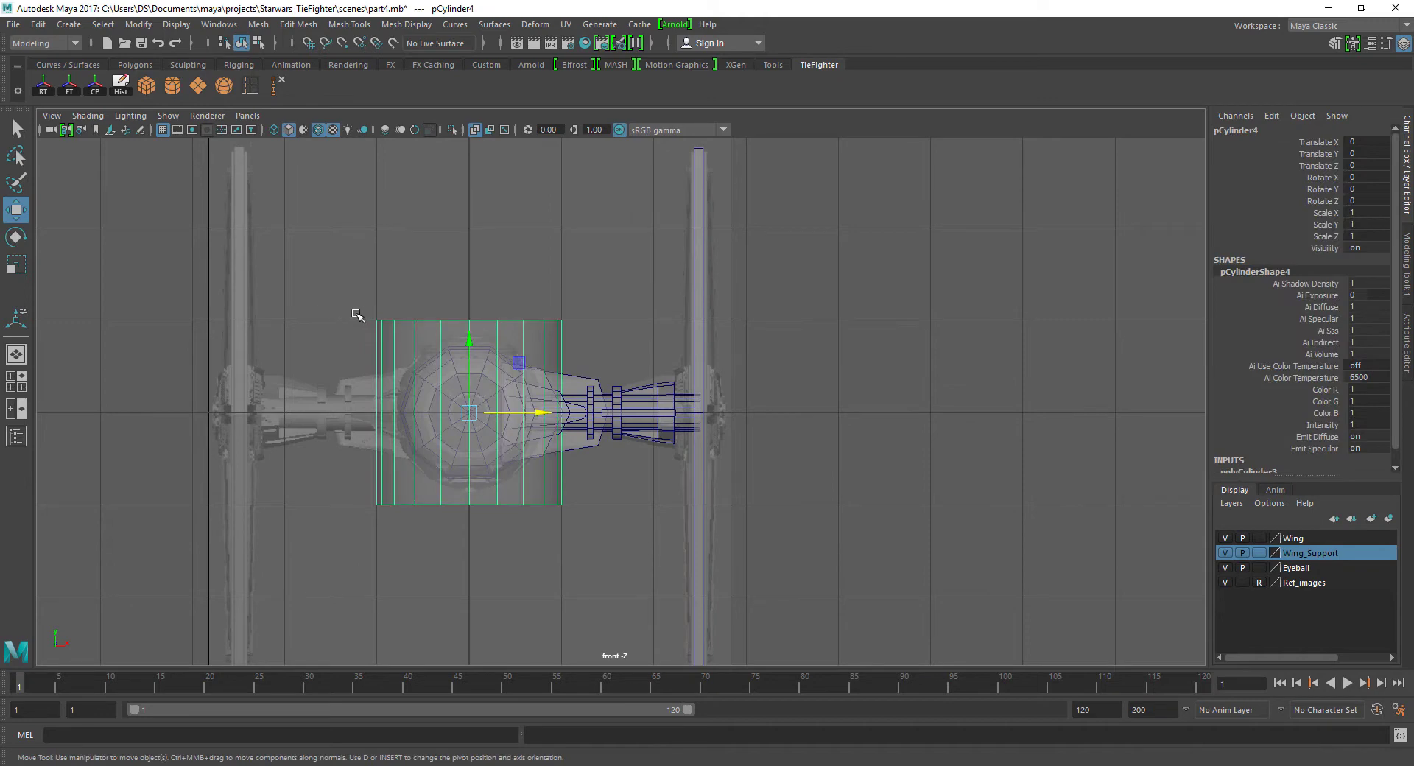
{"action": "key", "text": "e"}
{"action": "left_click_drag", "start_coordinate": [469, 346], "coordinate": [517, 366]}
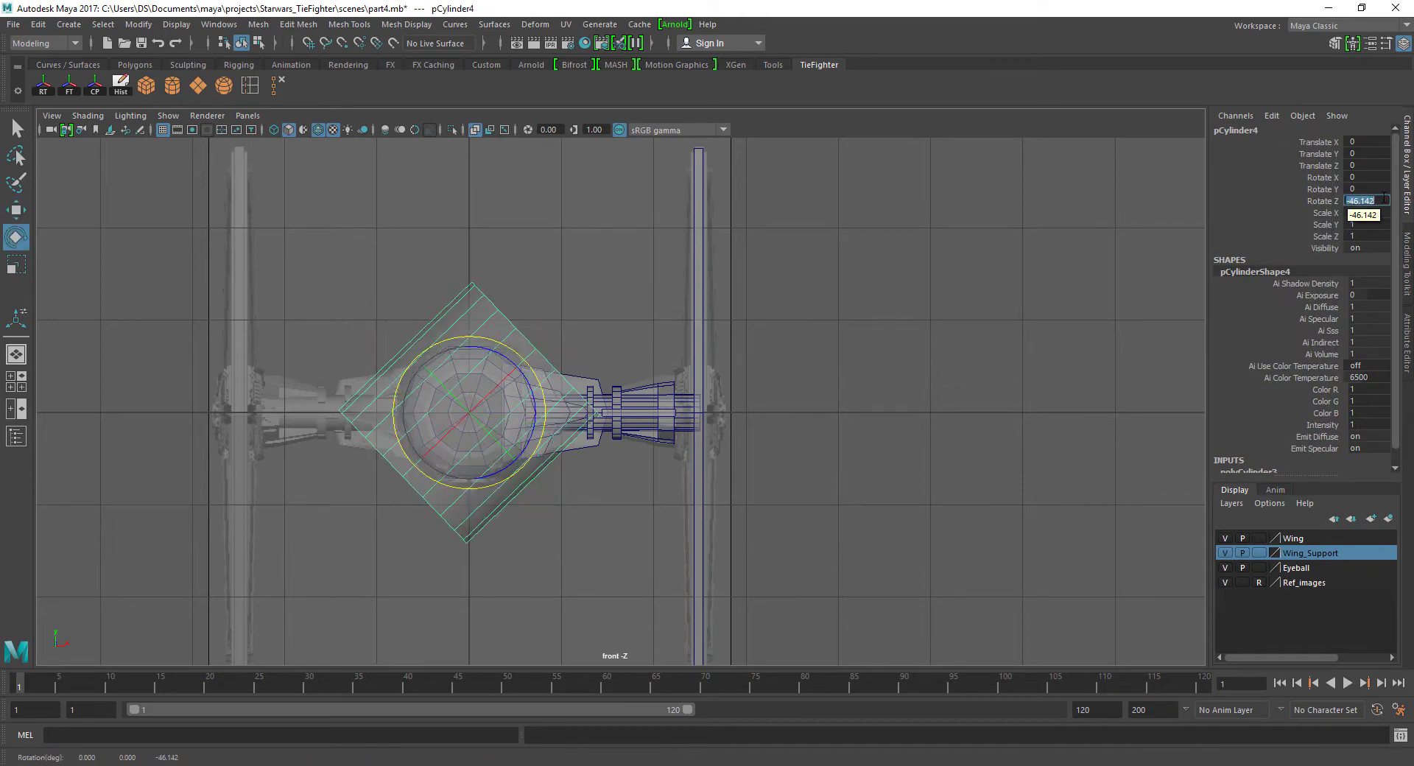
{"action": "key", "text": "Return"}
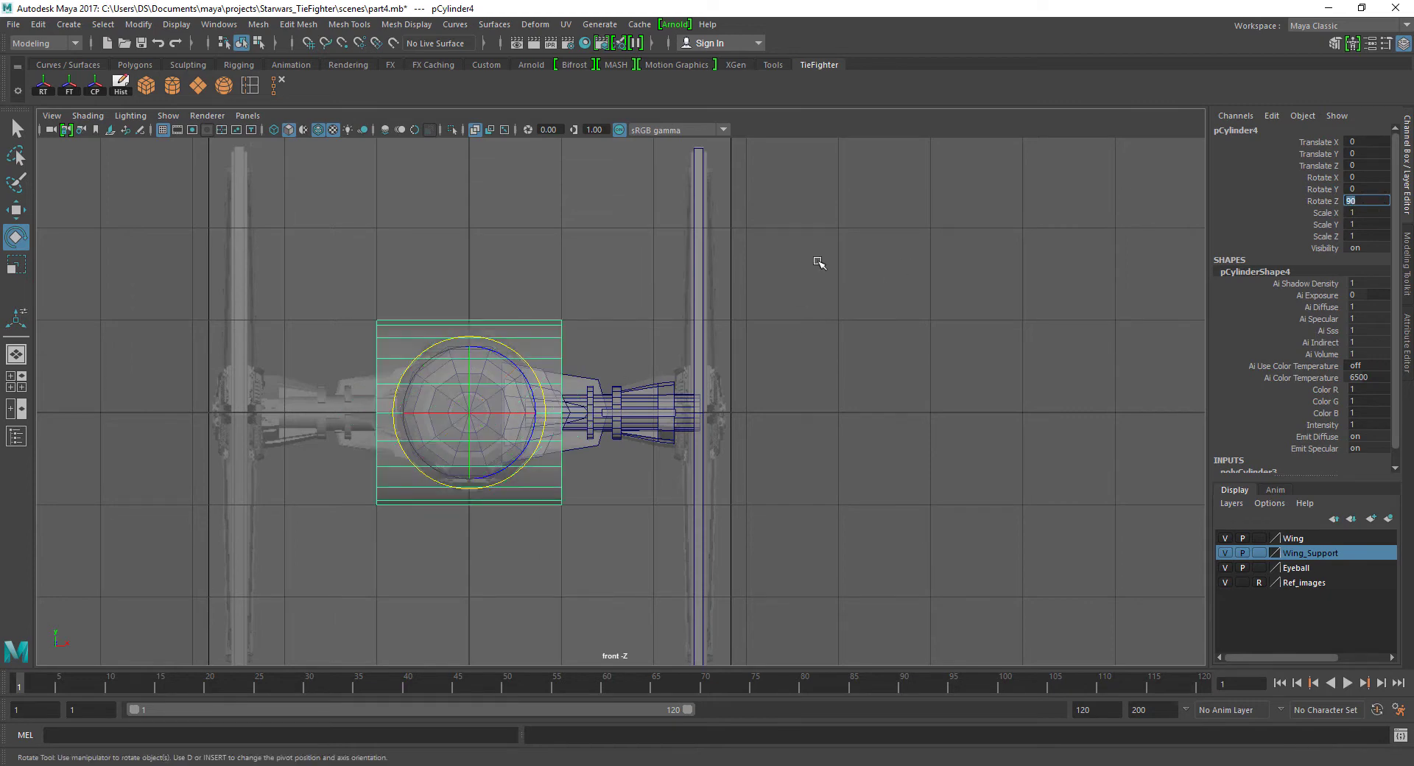
{"action": "type", "text": "w"}
{"action": "left_click", "coordinate": [16, 128]}
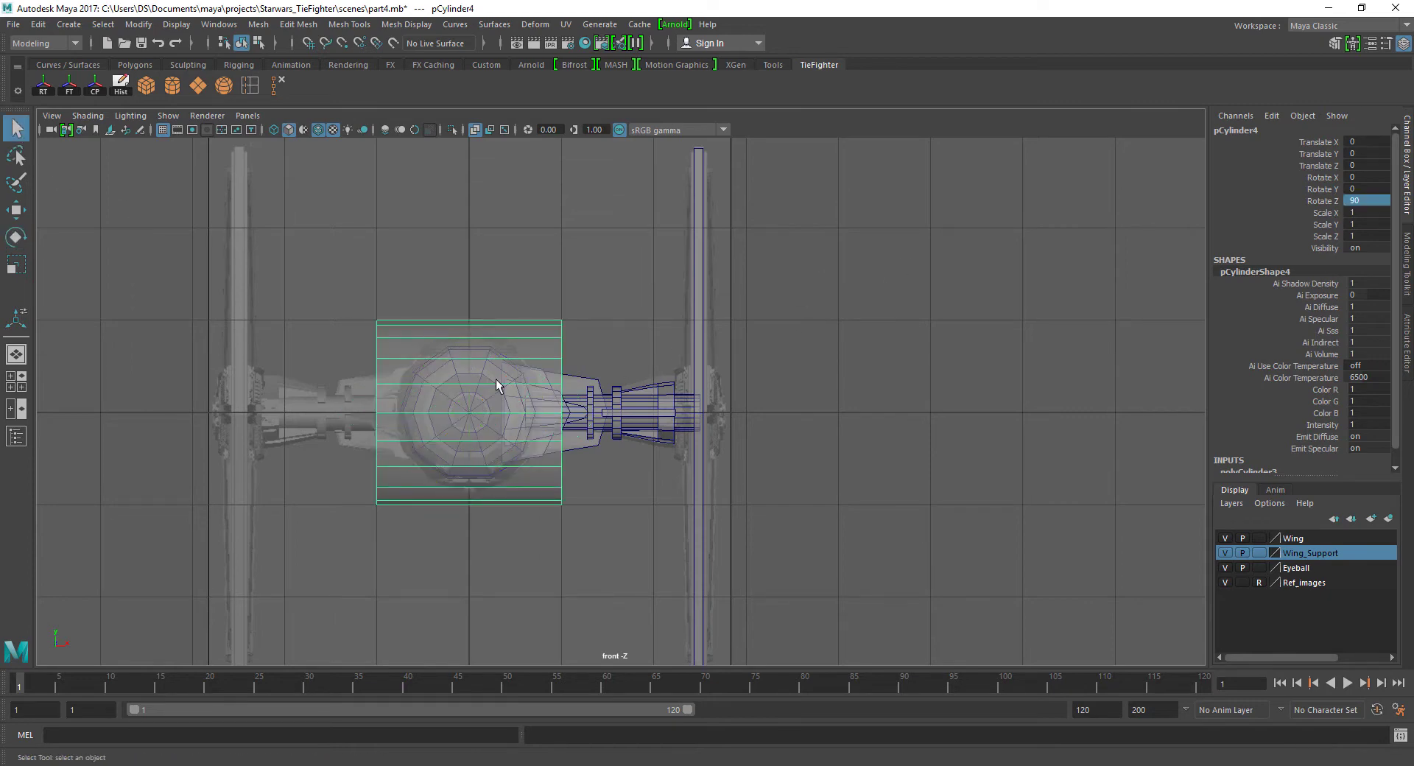
Move the cylinder along X to about 2.46, onto the wing support.
{"action": "key", "text": "w"}
{"action": "left_click_drag", "start_coordinate": [540, 414], "coordinate": [766, 430]}
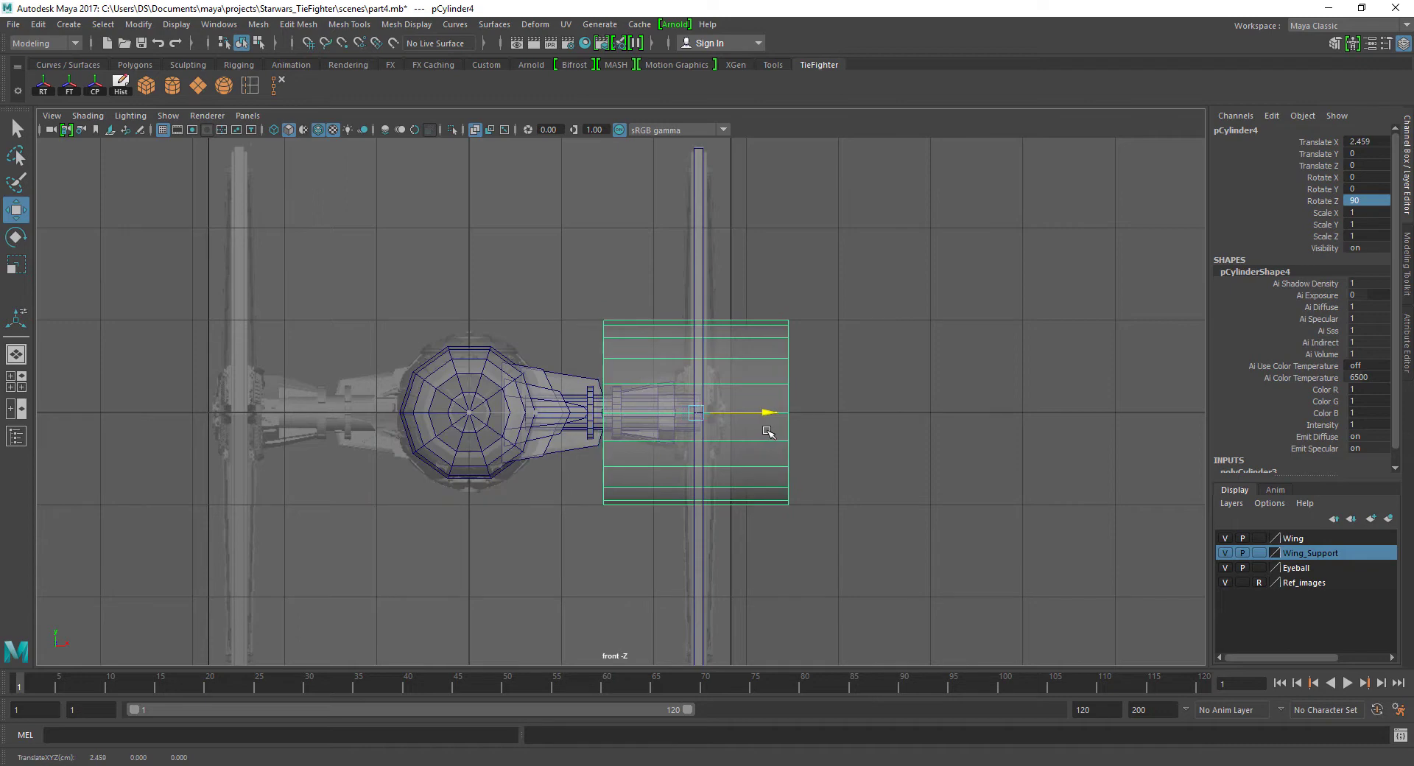
{"action": "scroll", "coordinate": [767, 433], "scroll_direction": "up", "scroll_amount": 2}
{"action": "scroll", "coordinate": [768, 433], "scroll_direction": "up", "scroll_amount": 1}
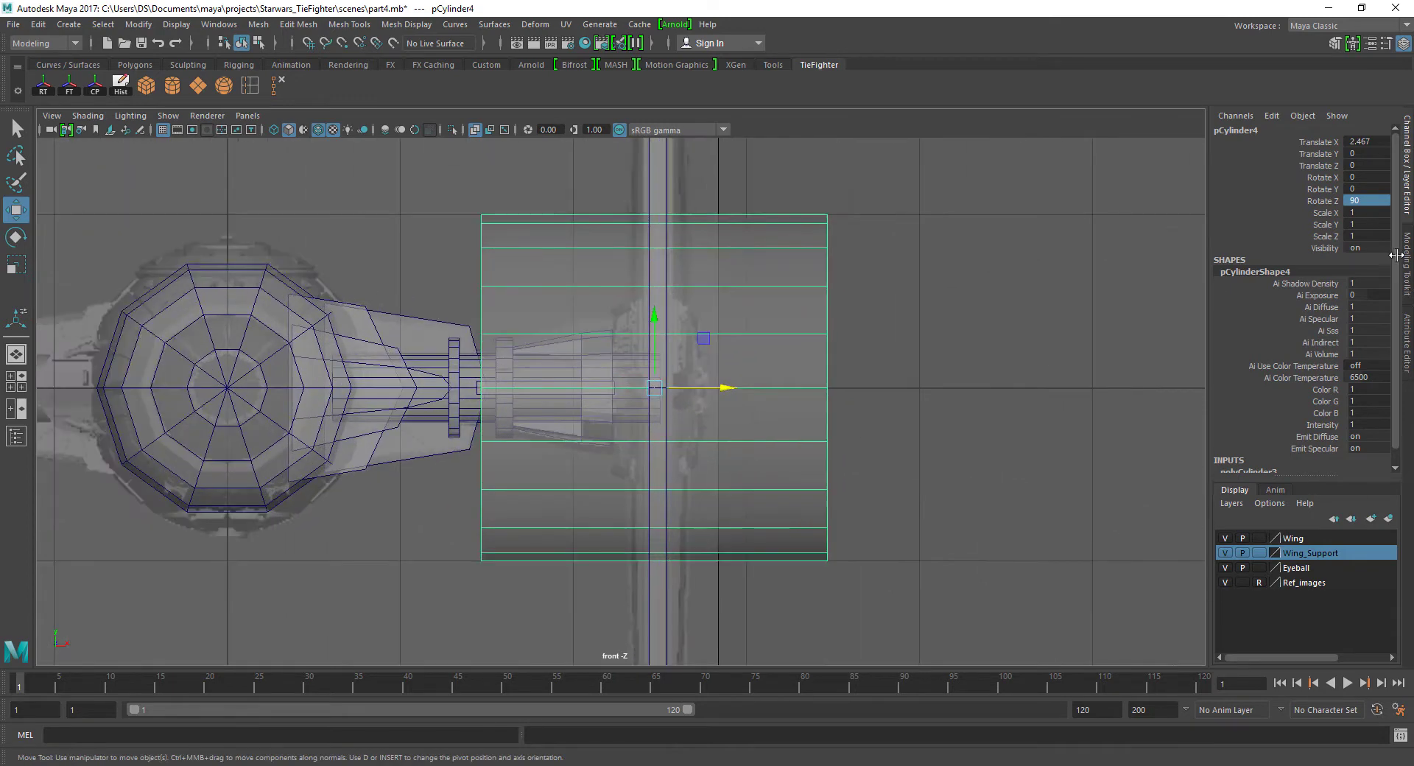
{"action": "scroll", "coordinate": [1267, 417], "scroll_direction": "down", "scroll_amount": 1}
{"action": "scroll", "coordinate": [1297, 405], "scroll_direction": "down", "scroll_amount": 3}
{"action": "scroll", "coordinate": [1265, 405], "scroll_direction": "down", "scroll_amount": 2}
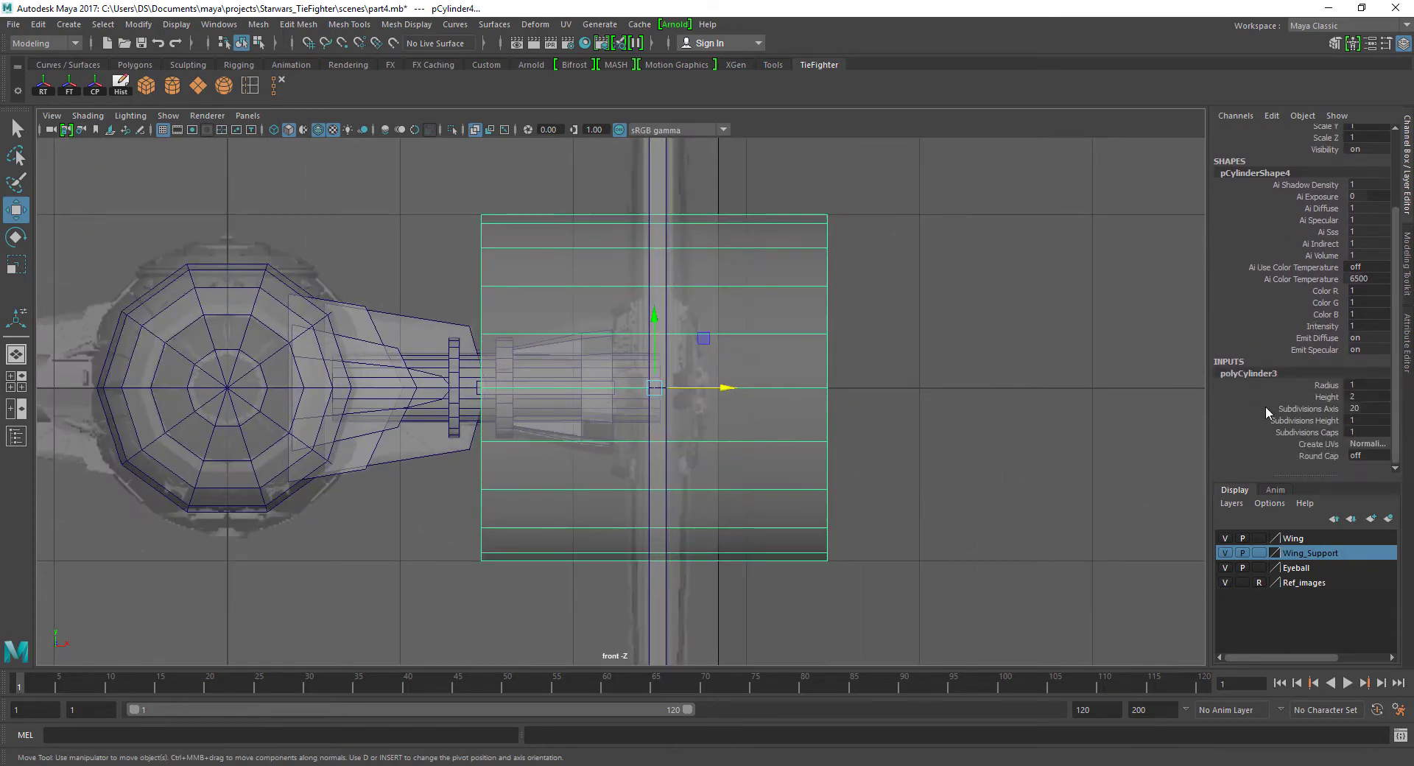
Set the cylinder's Subdivisions Axis to 6 to make it hexagonal.
{"action": "left_click", "coordinate": [1362, 432]}
{"action": "left_click", "coordinate": [890, 362]}
{"action": "key", "text": "space"}
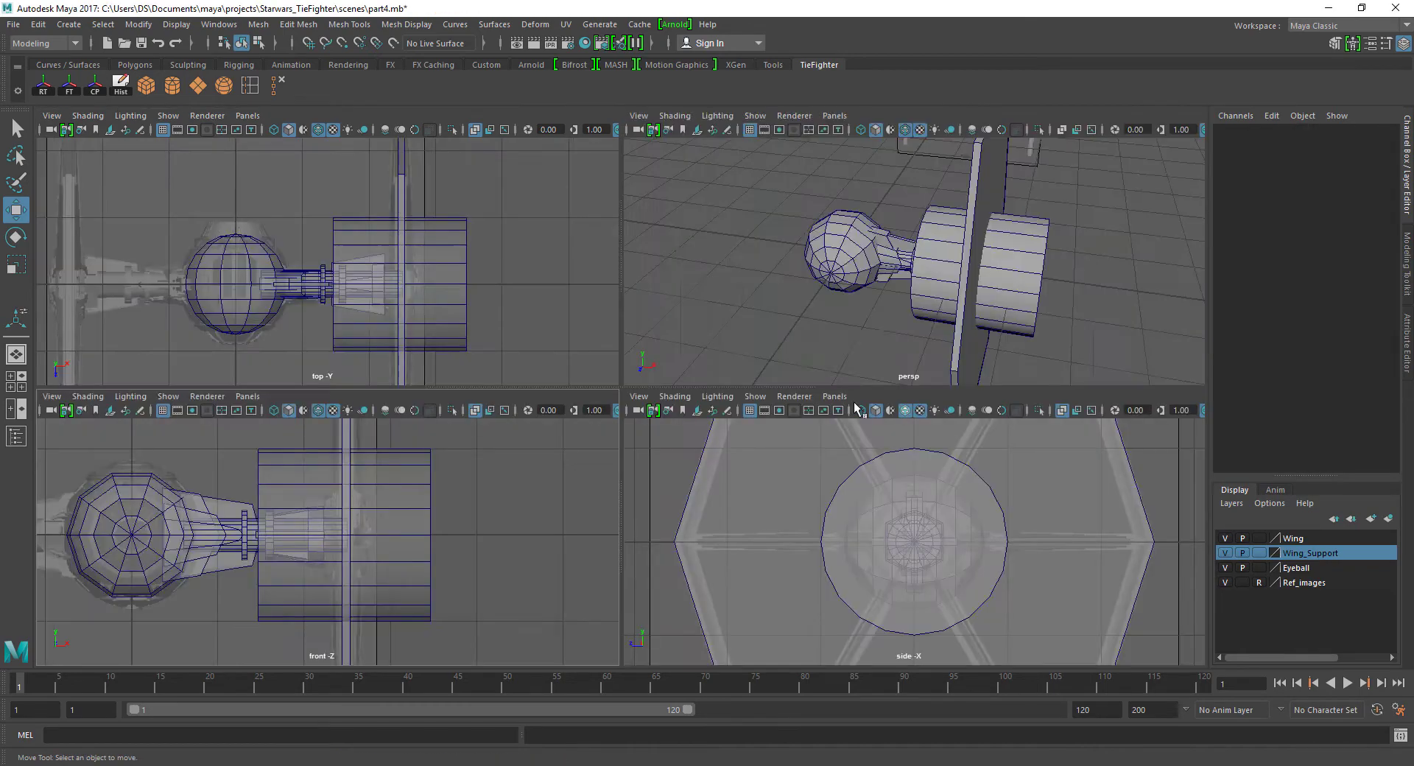
{"action": "left_click", "coordinate": [962, 261]}
{"action": "key", "text": "space"}
{"action": "left_click_drag", "start_coordinate": [962, 260], "coordinate": [806, 352], "text": "alt"}
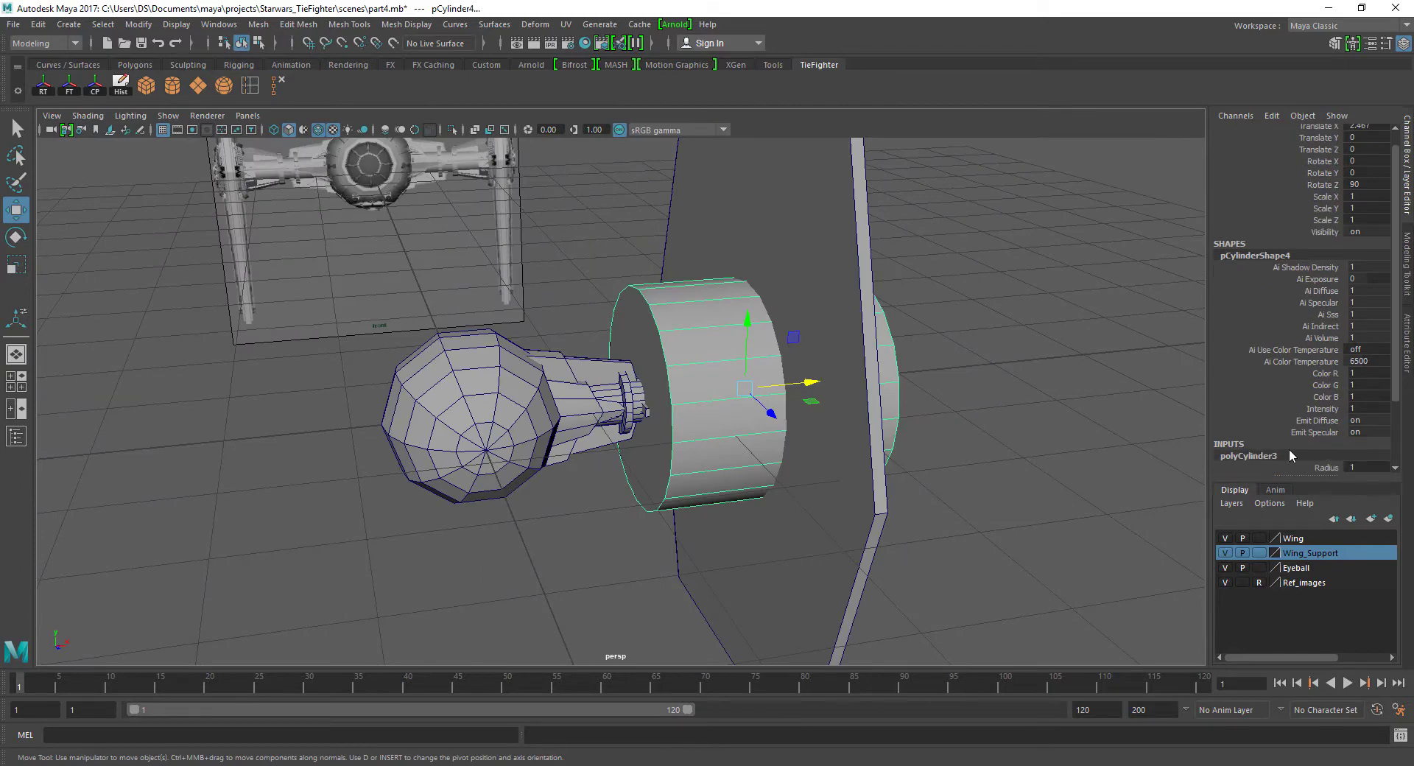
{"action": "scroll", "coordinate": [1289, 448], "scroll_direction": "down", "scroll_amount": 3}
{"action": "type", "text": "6"}
{"action": "key", "text": "Return"}
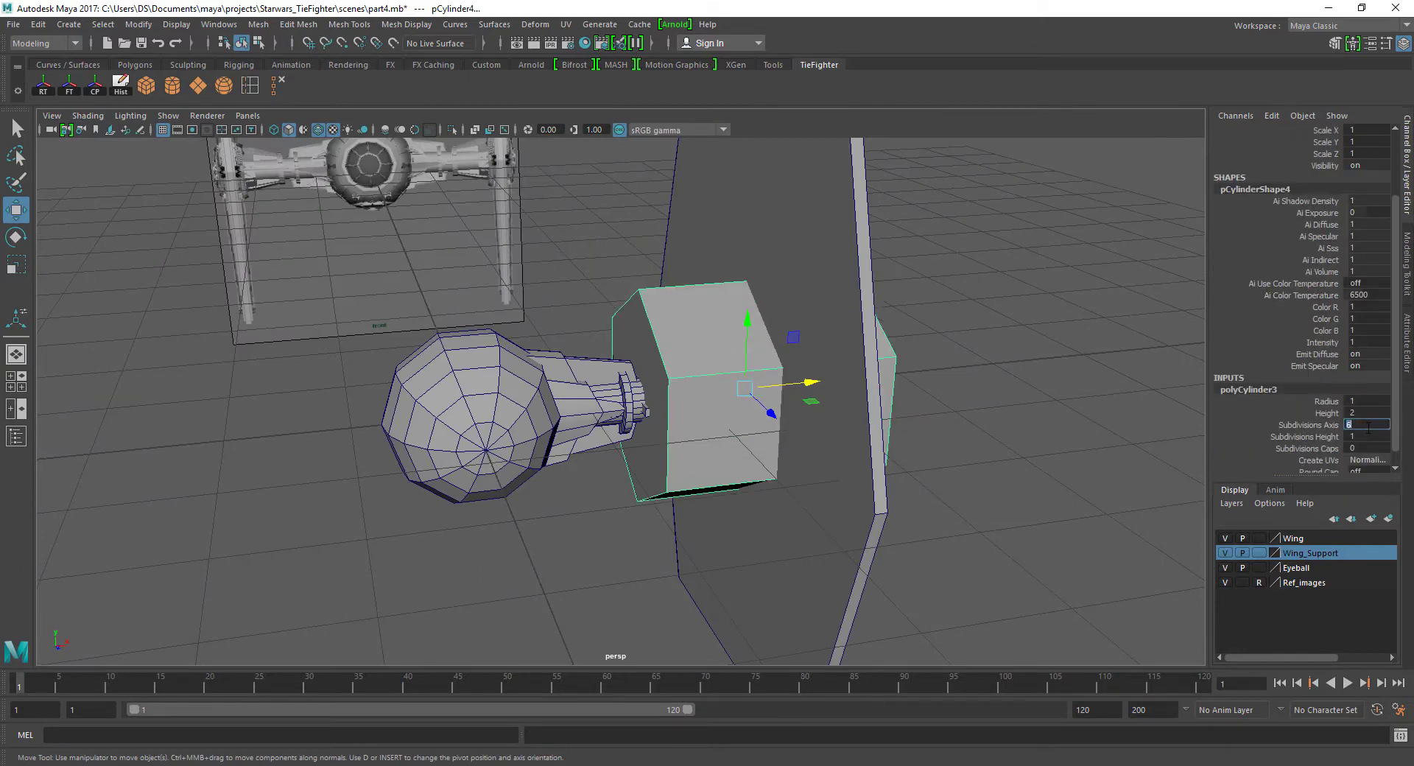
{"action": "left_click_drag", "start_coordinate": [586, 354], "coordinate": [507, 329], "text": "alt"}
Scale the cylinder uniformly to 0.505, then flatten Scale Y to 0.017.
{"action": "key", "text": "space"}
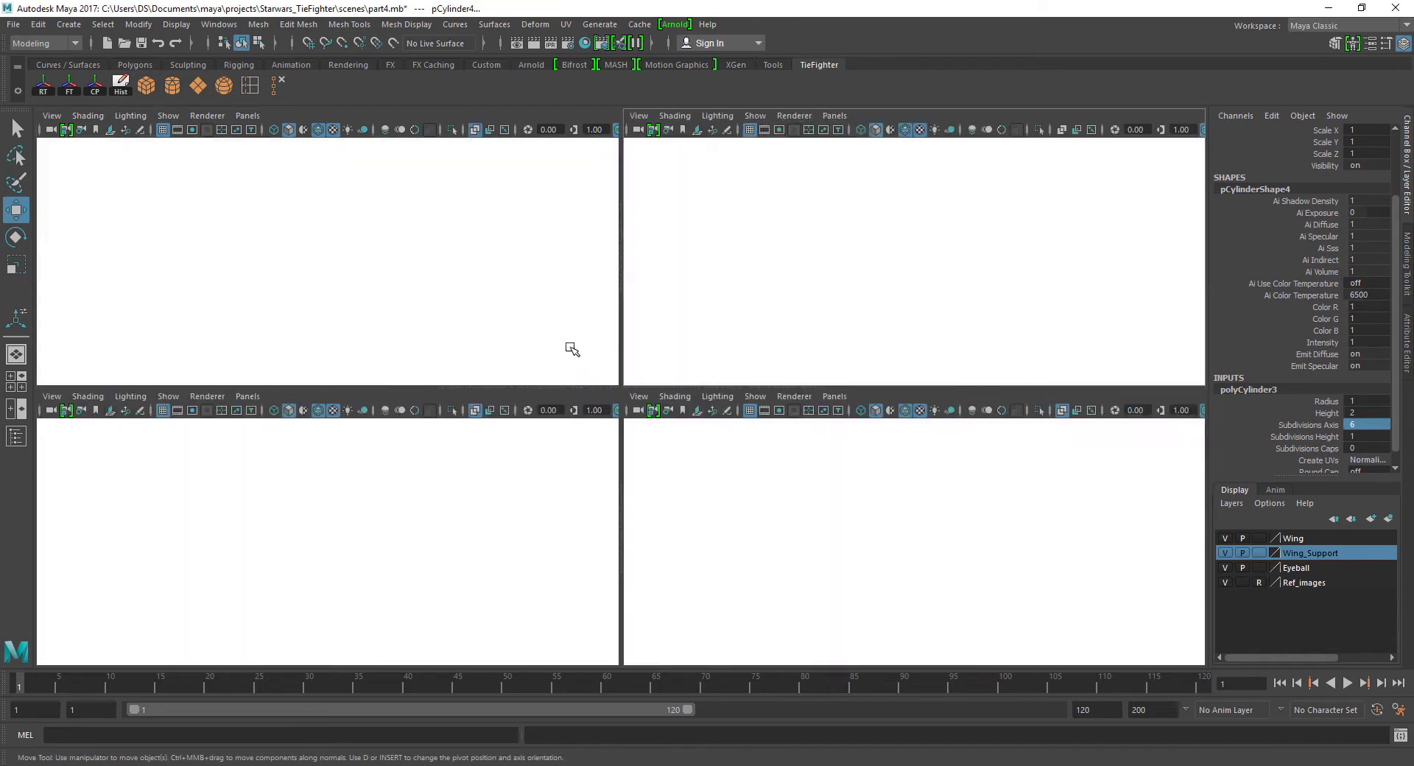
{"action": "scroll", "coordinate": [435, 527], "scroll_direction": "up", "scroll_amount": 3}
{"action": "key", "text": "r"}
{"action": "scroll", "coordinate": [432, 528], "scroll_direction": "down", "scroll_amount": 4}
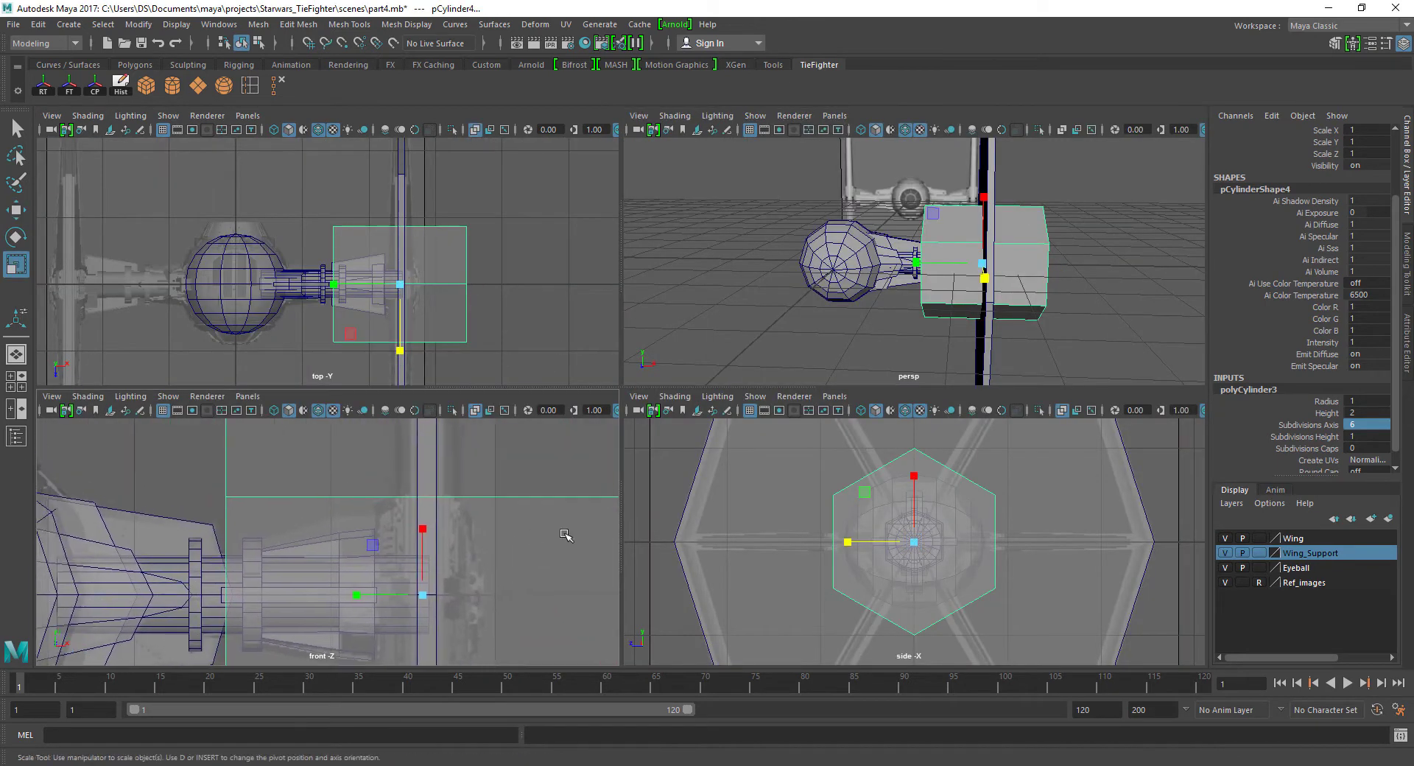
{"action": "left_click_drag", "start_coordinate": [373, 567], "coordinate": [335, 571]}
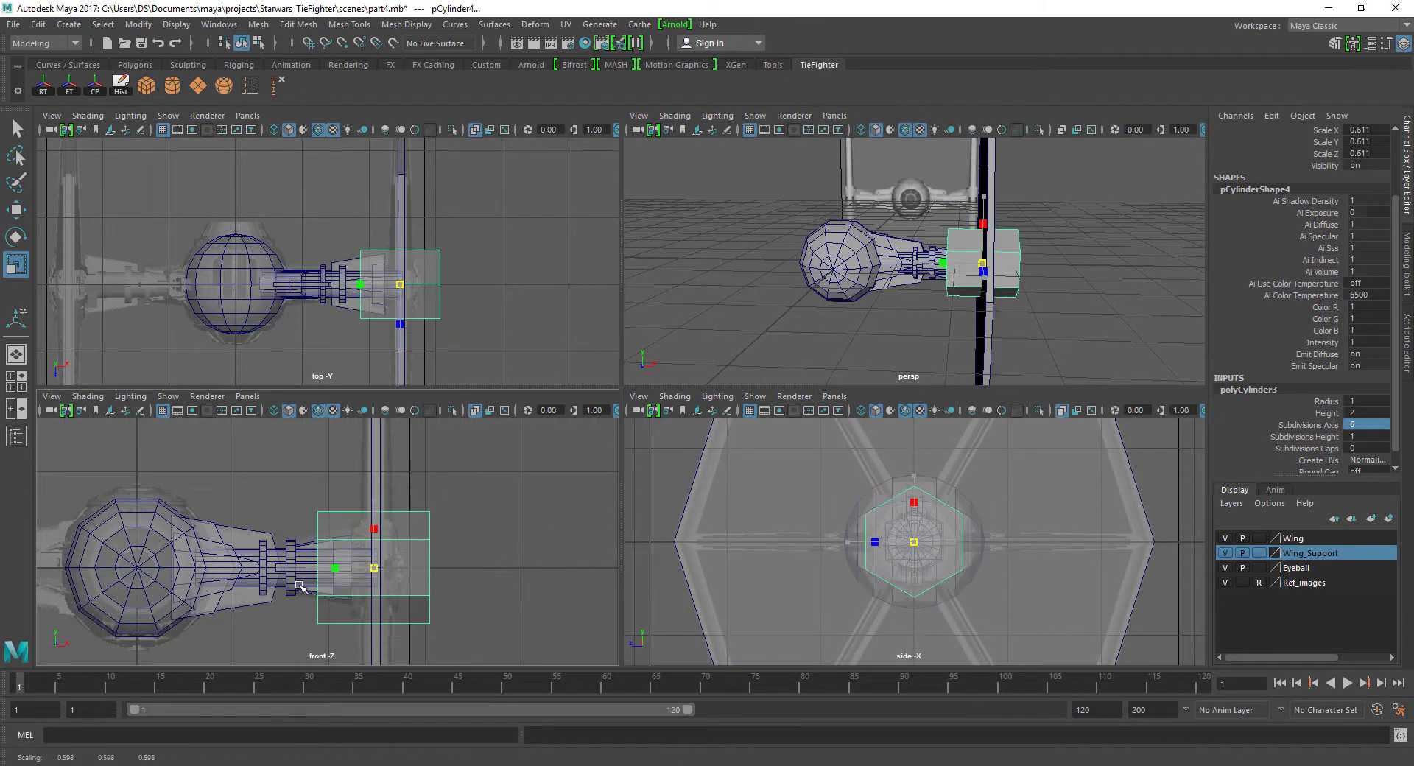
{"action": "scroll", "coordinate": [475, 513], "scroll_direction": "up", "scroll_amount": 4}
{"action": "key", "text": "space"}
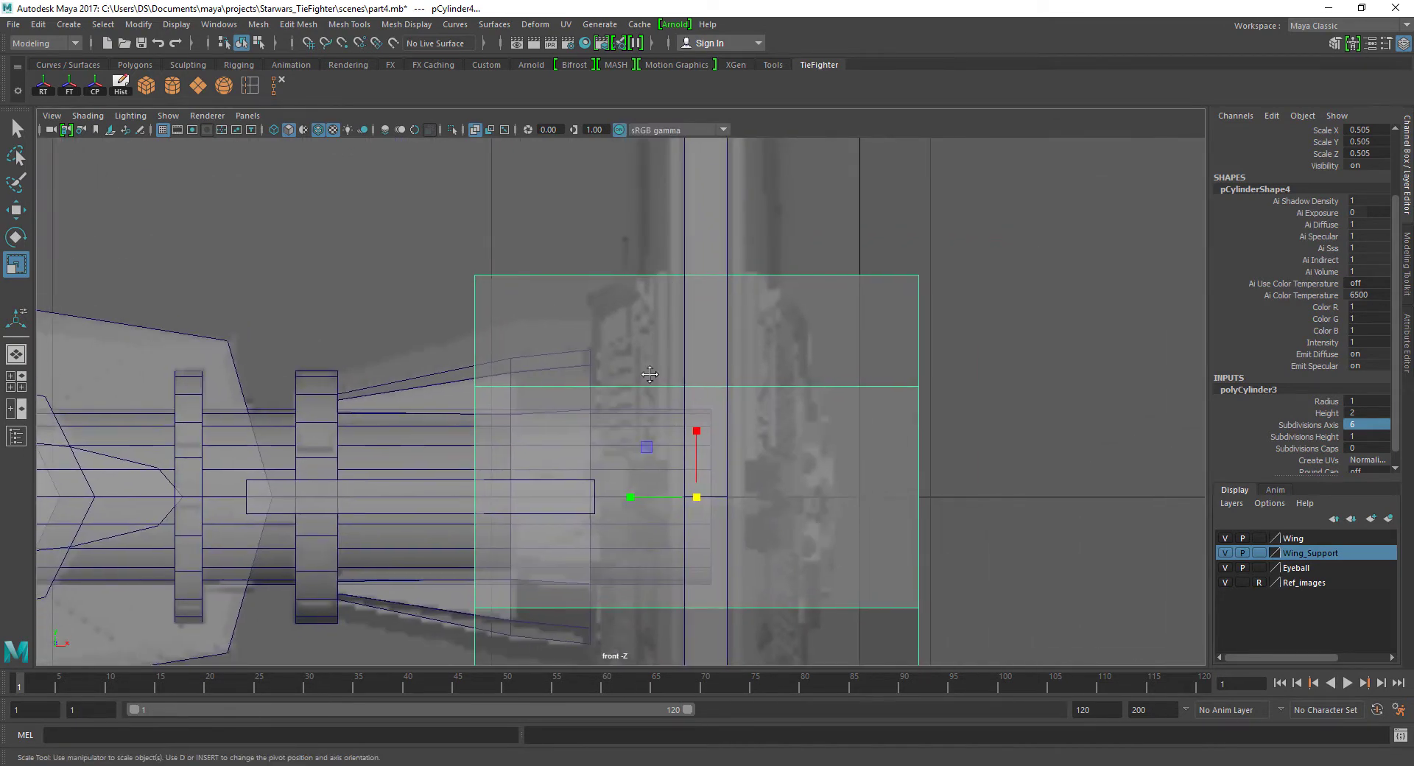
{"action": "mouse_move", "coordinate": [650, 375]}
{"action": "middle_mouse_down", "text": "alt"}
{"action": "mouse_move", "coordinate": [621, 587]}
{"action": "mouse_move", "coordinate": [658, 473]}
{"action": "middle_mouse_up", "text": "alt"}
{"action": "left_click_drag", "start_coordinate": [612, 411], "coordinate": [679, 413]}
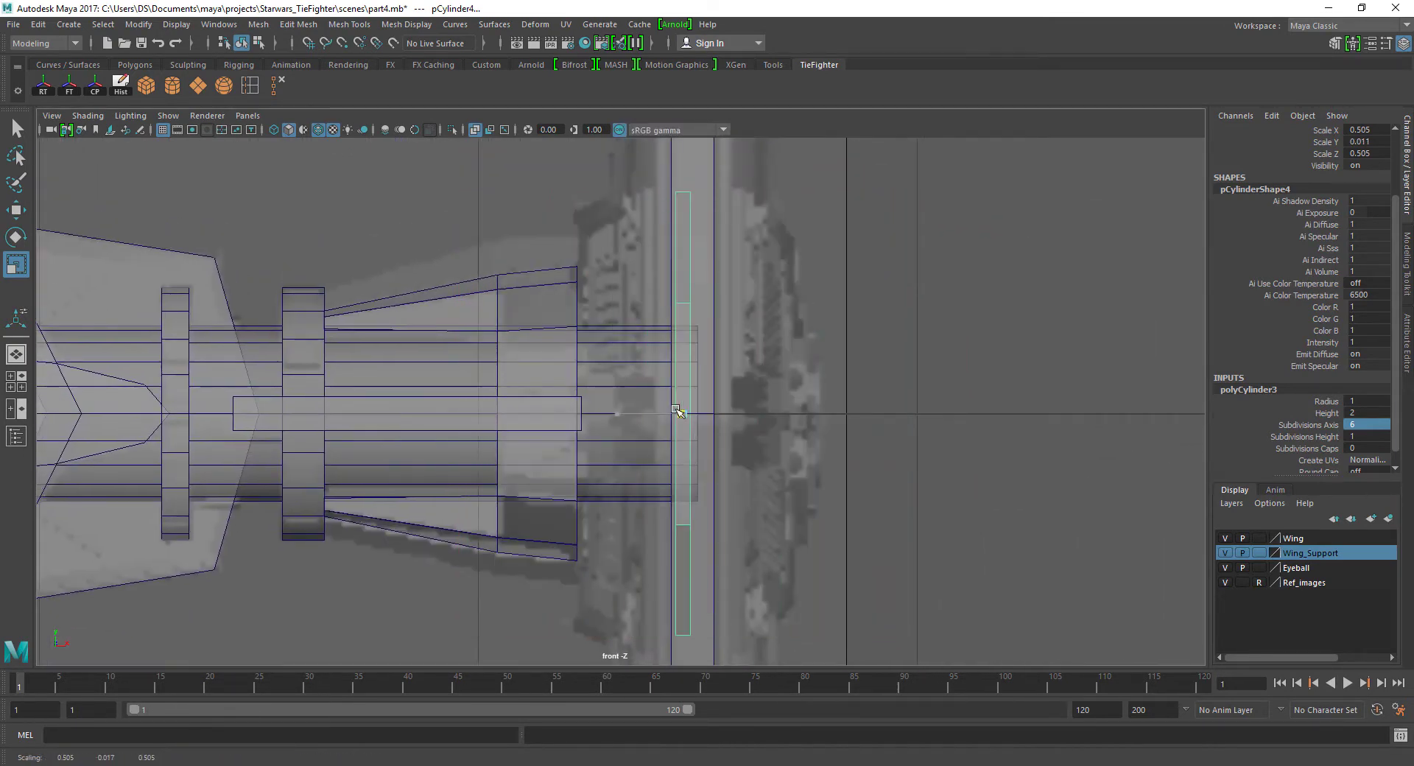
Move the thin hex plate along X to about 2.55, against the wing support.
{"action": "key", "text": "w"}
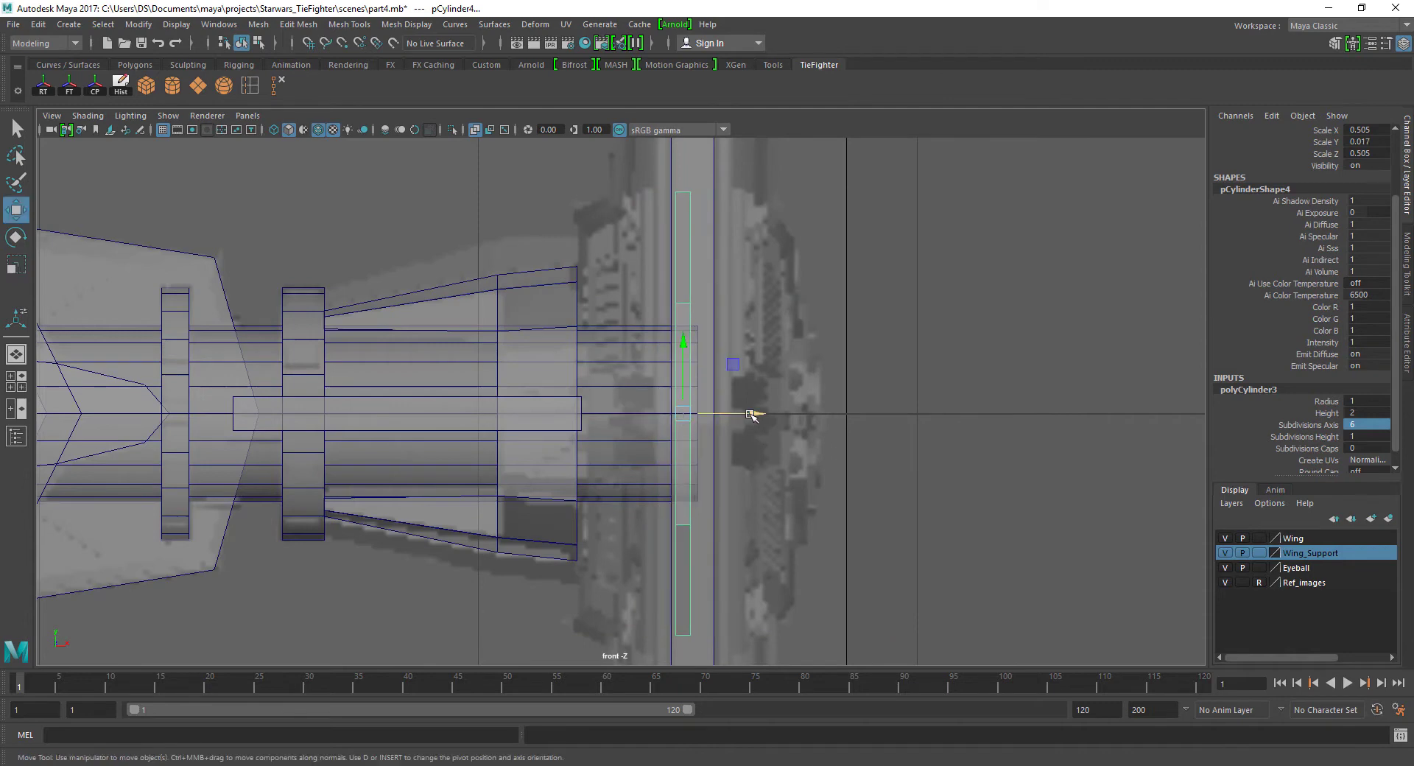
{"action": "left_click_drag", "start_coordinate": [751, 413], "coordinate": [780, 414]}
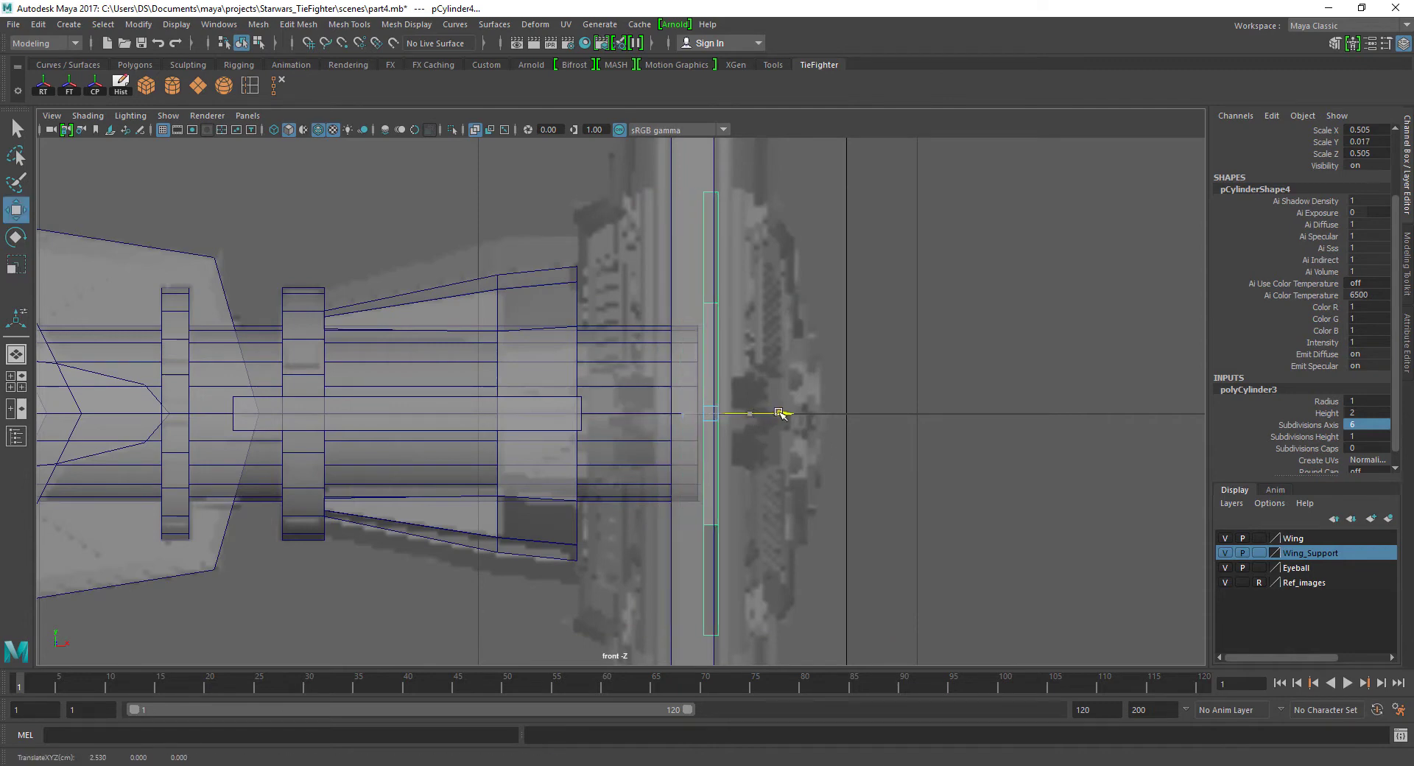
{"action": "key", "text": "space"}
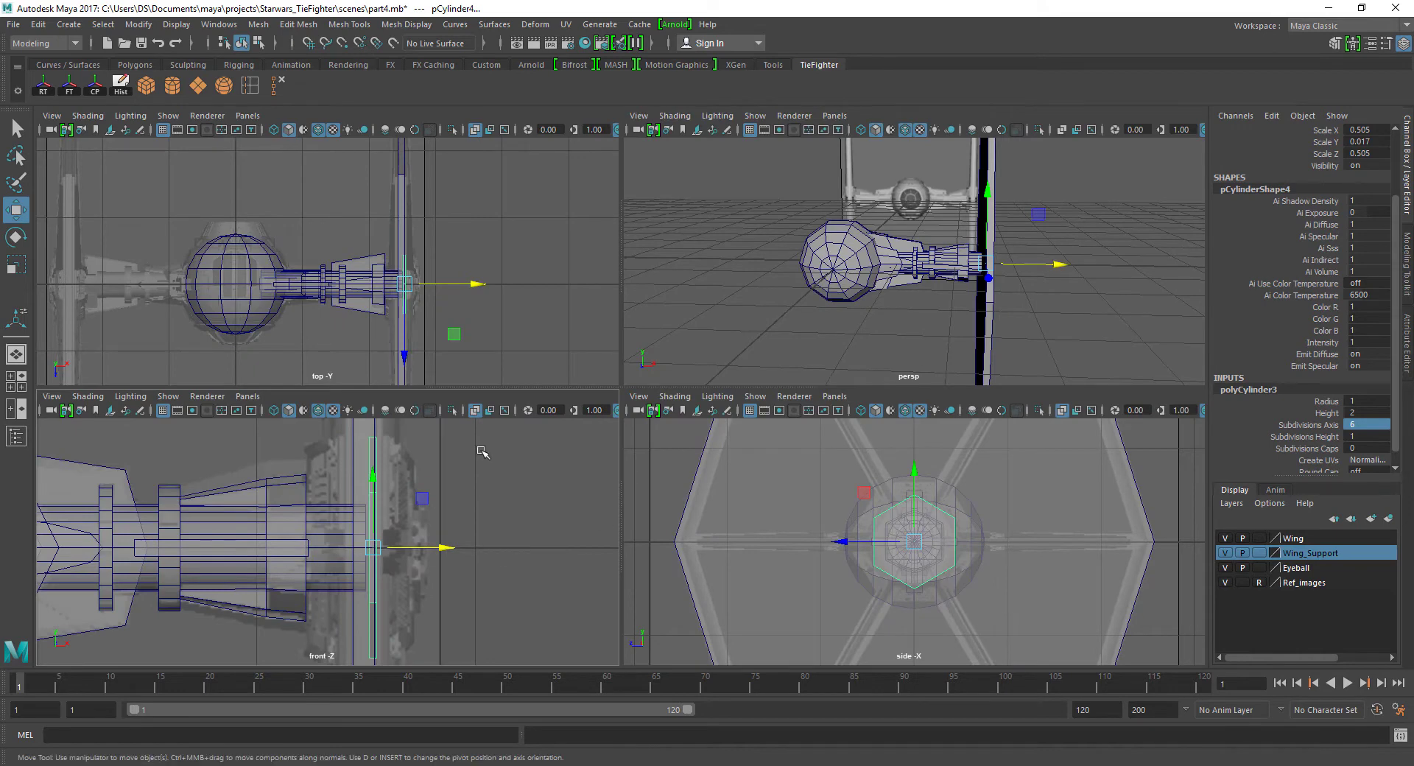
{"action": "key", "text": "space"}
{"action": "scroll", "coordinate": [568, 404], "scroll_direction": "up", "scroll_amount": 3}
{"action": "scroll", "coordinate": [567, 412], "scroll_direction": "up", "scroll_amount": 3}
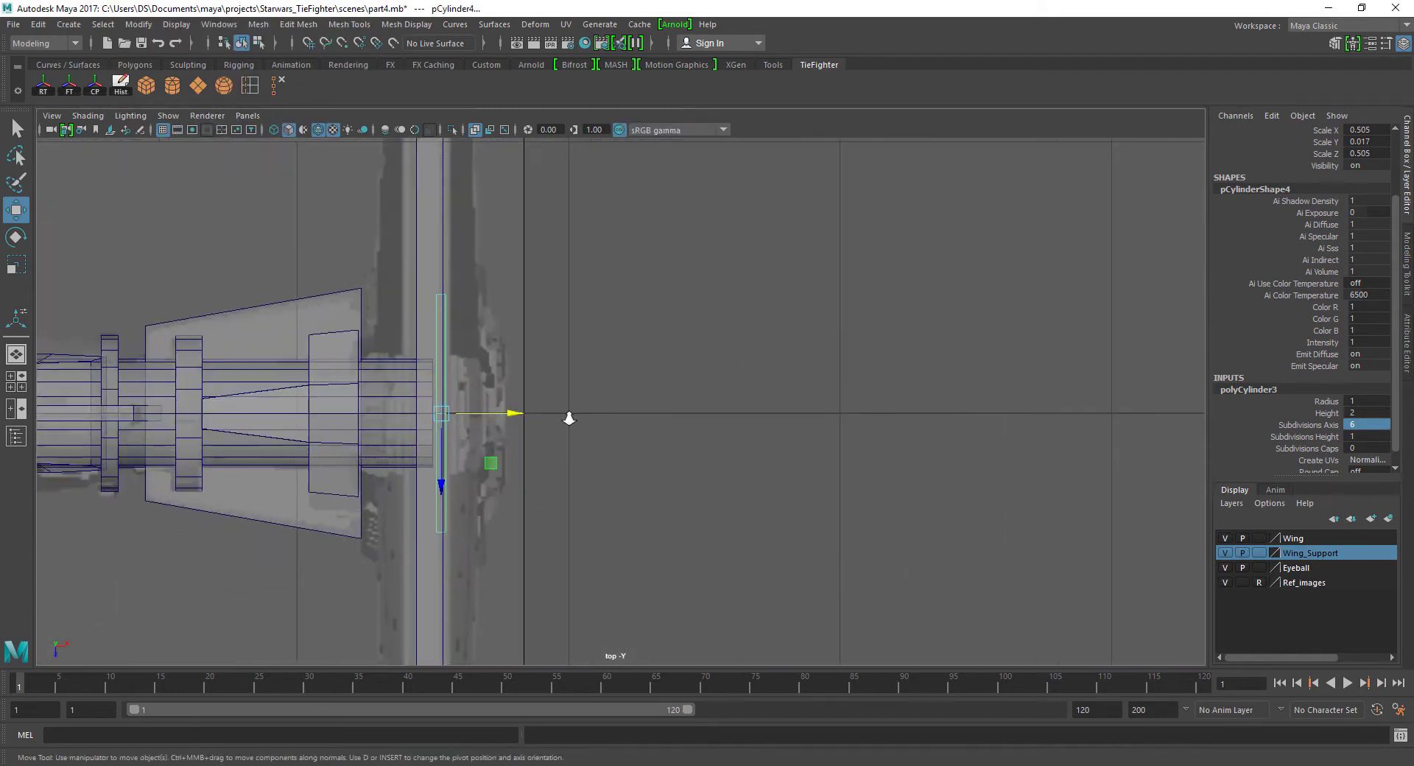
{"action": "scroll", "coordinate": [560, 408], "scroll_direction": "up", "scroll_amount": 2}
{"action": "left_click_drag", "start_coordinate": [484, 414], "coordinate": [492, 440]}
{"action": "key", "text": "space"}
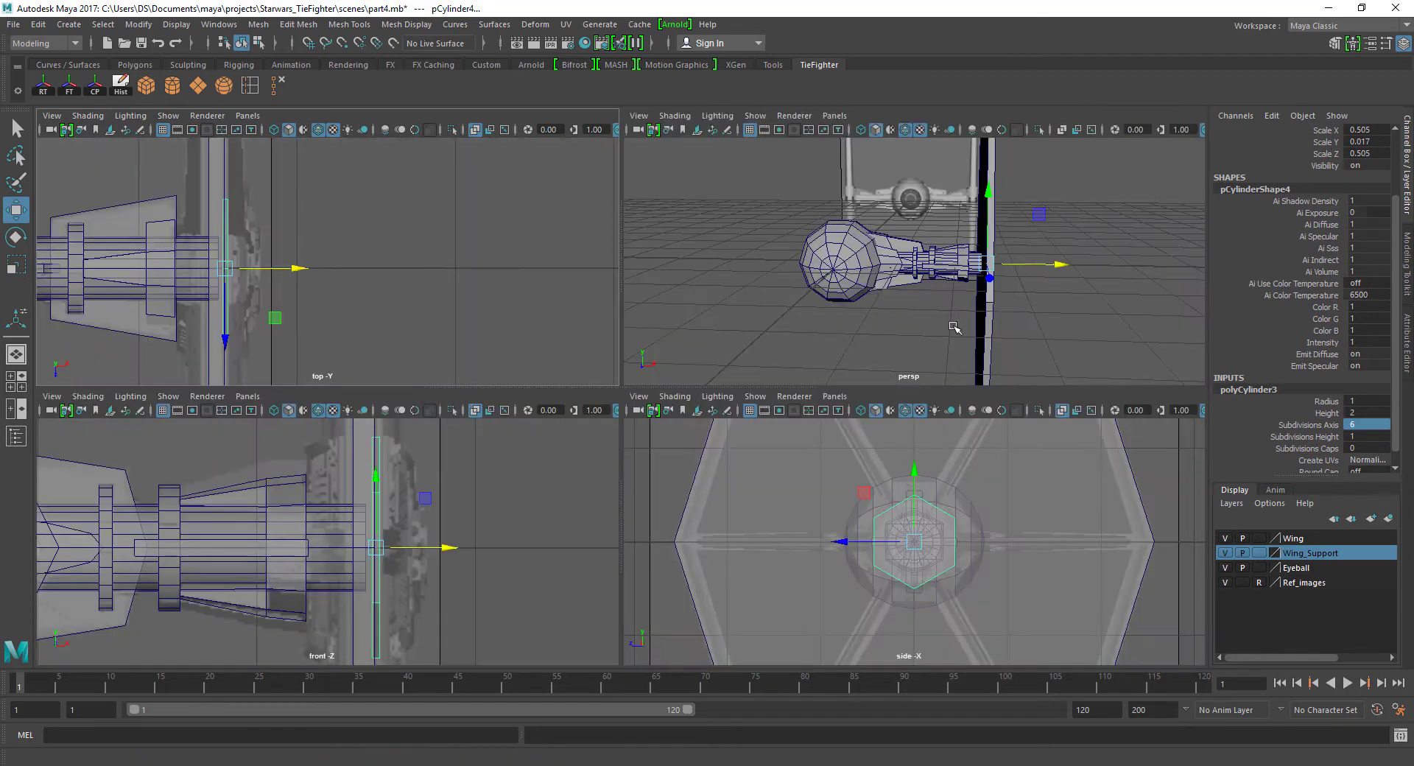
{"action": "key", "text": "space"}
{"action": "left_click_drag", "start_coordinate": [1004, 303], "coordinate": [725, 310], "text": "alt"}
Hide the Eyeball and Wing layers in the side view.
{"action": "key", "text": "space"}
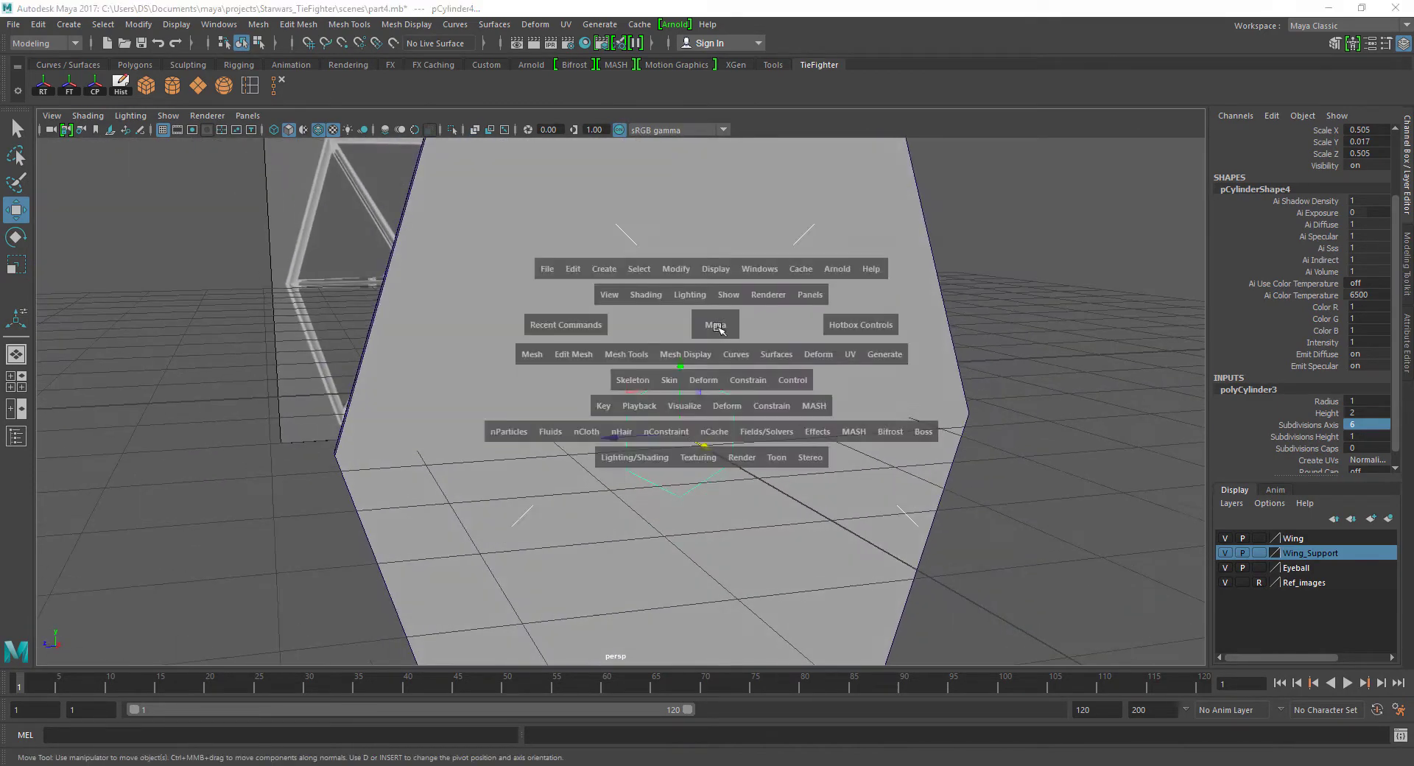
{"action": "key", "text": "space"}
{"action": "left_click", "coordinate": [1225, 567]}
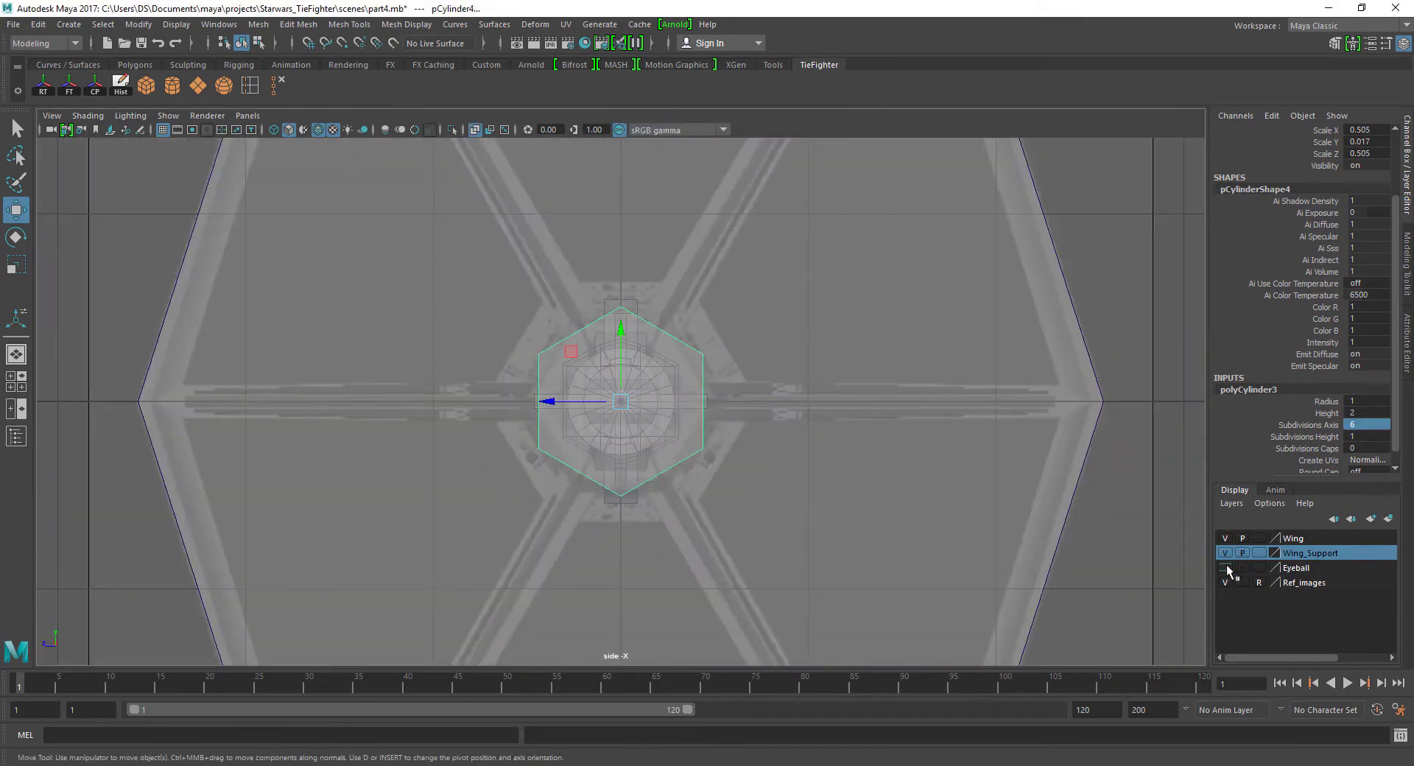
{"action": "left_click", "coordinate": [1225, 582]}
{"action": "left_click", "coordinate": [1225, 538]}
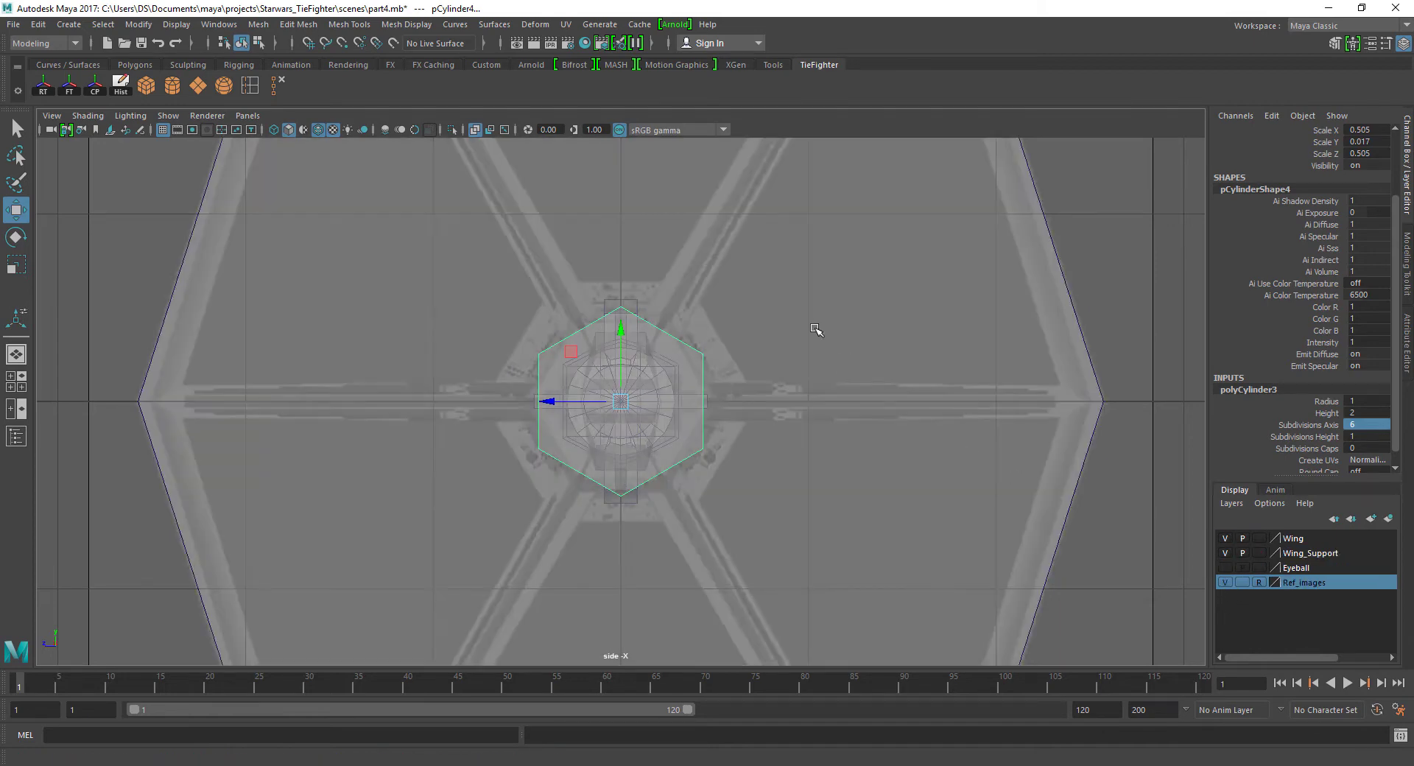
{"action": "middle_click_drag", "start_coordinate": [817, 330], "coordinate": [835, 349], "text": "alt"}
{"action": "left_click", "coordinate": [1227, 539]}
{"action": "left_click", "coordinate": [1226, 541]}
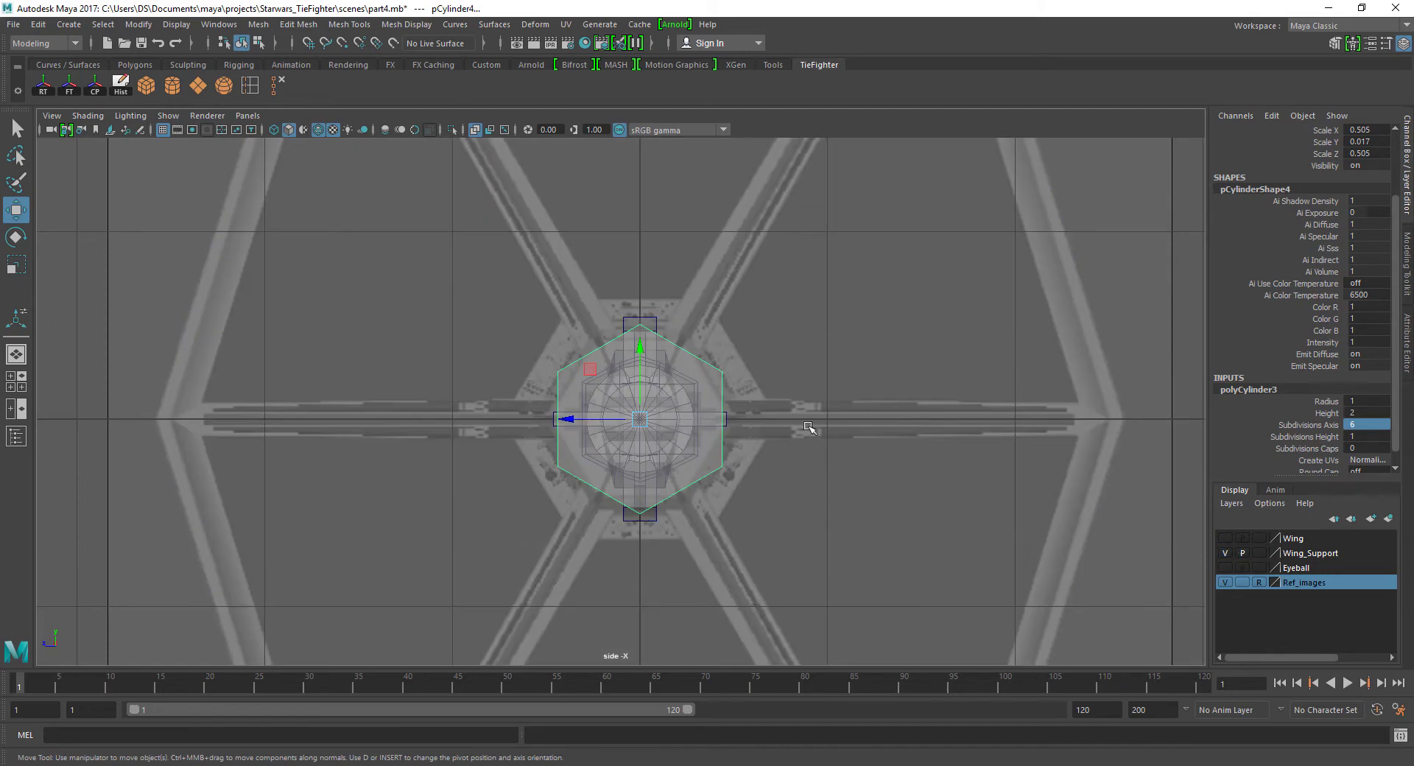
Select the Wing_Support layer's objects and turn off its visibility.
{"action": "key", "text": "space"}
{"action": "key", "text": "space"}
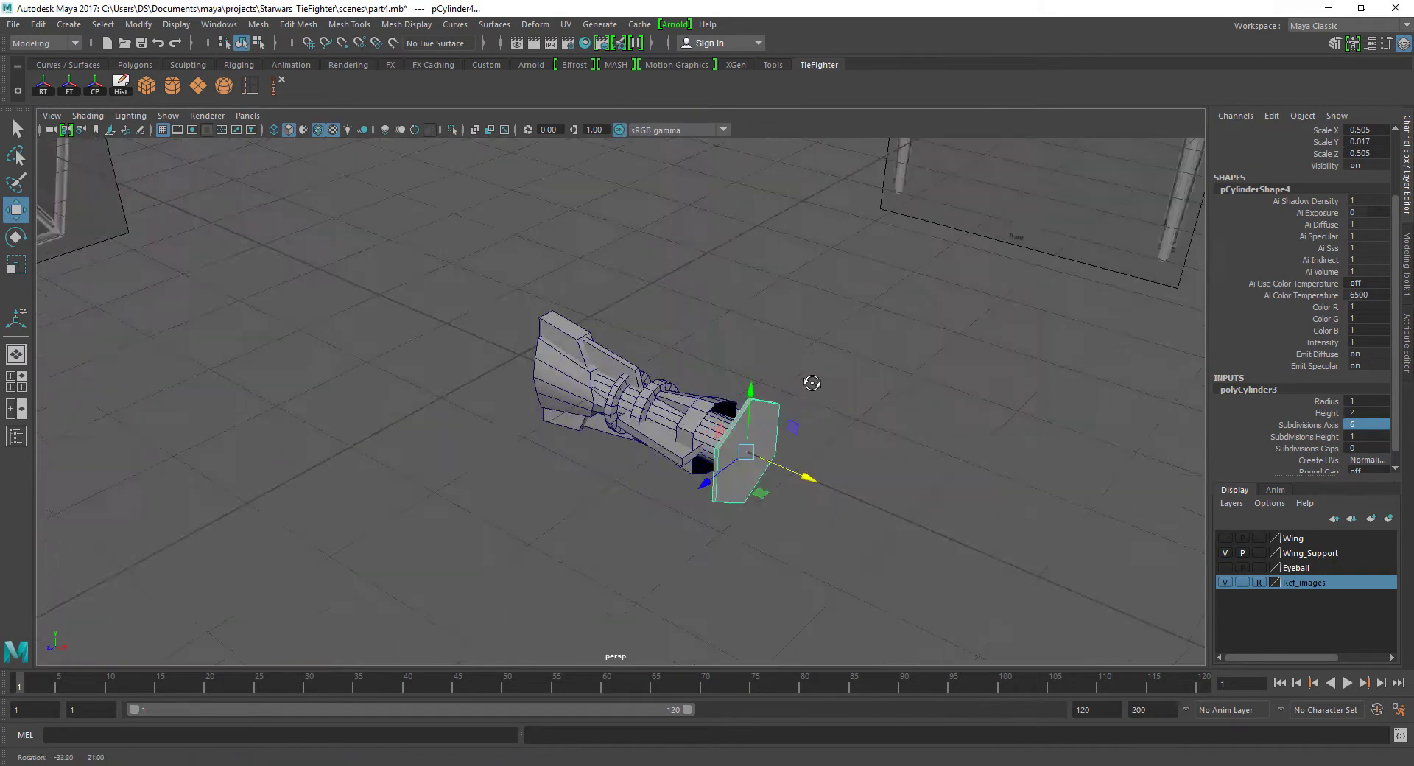
{"action": "left_click_drag", "start_coordinate": [699, 443], "coordinate": [810, 412], "text": "alt"}
{"action": "left_click", "coordinate": [1225, 553]}
{"action": "left_click", "coordinate": [1225, 553]}
{"action": "left_click", "coordinate": [955, 500]}
{"action": "left_click_drag", "start_coordinate": [954, 500], "coordinate": [846, 471], "text": "alt"}
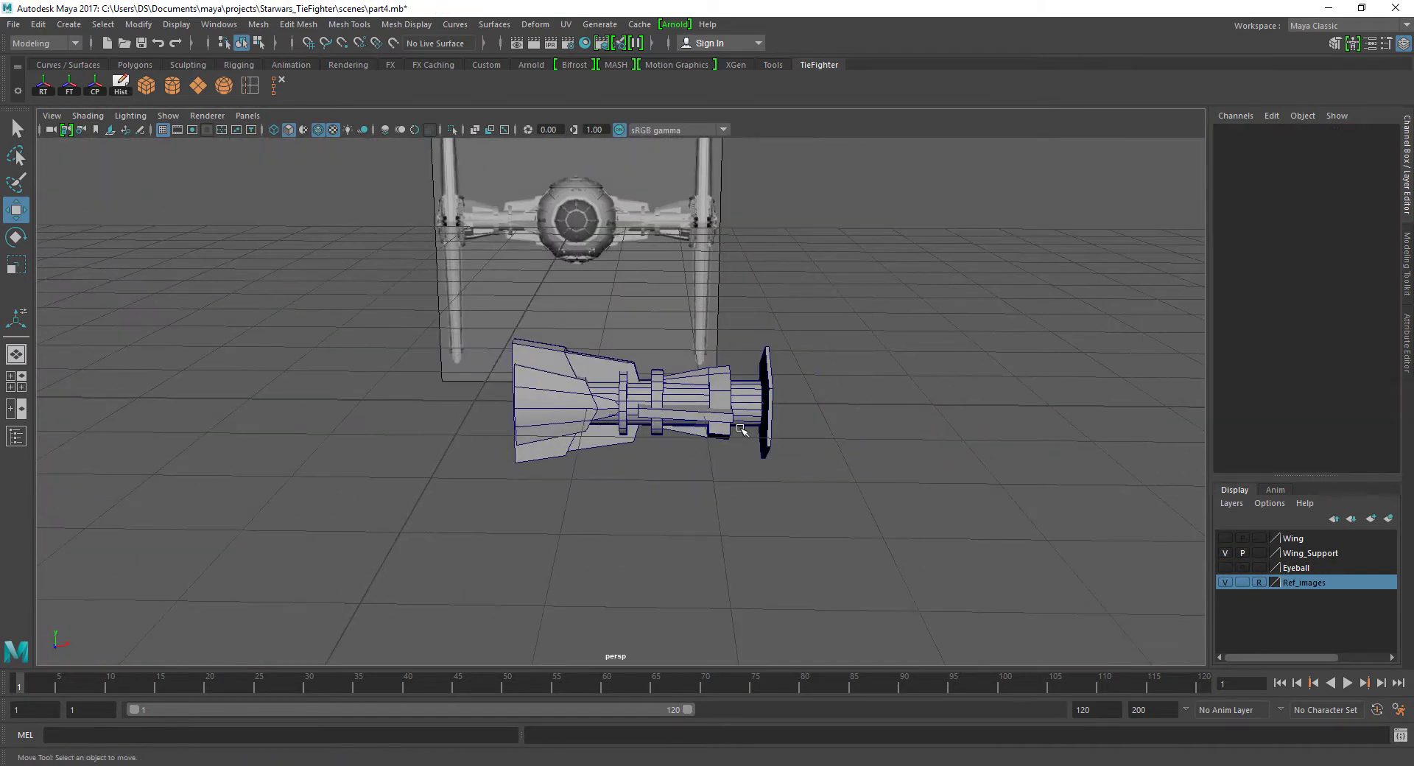
{"action": "left_click", "coordinate": [751, 418]}
{"action": "left_click", "coordinate": [1309, 554]}
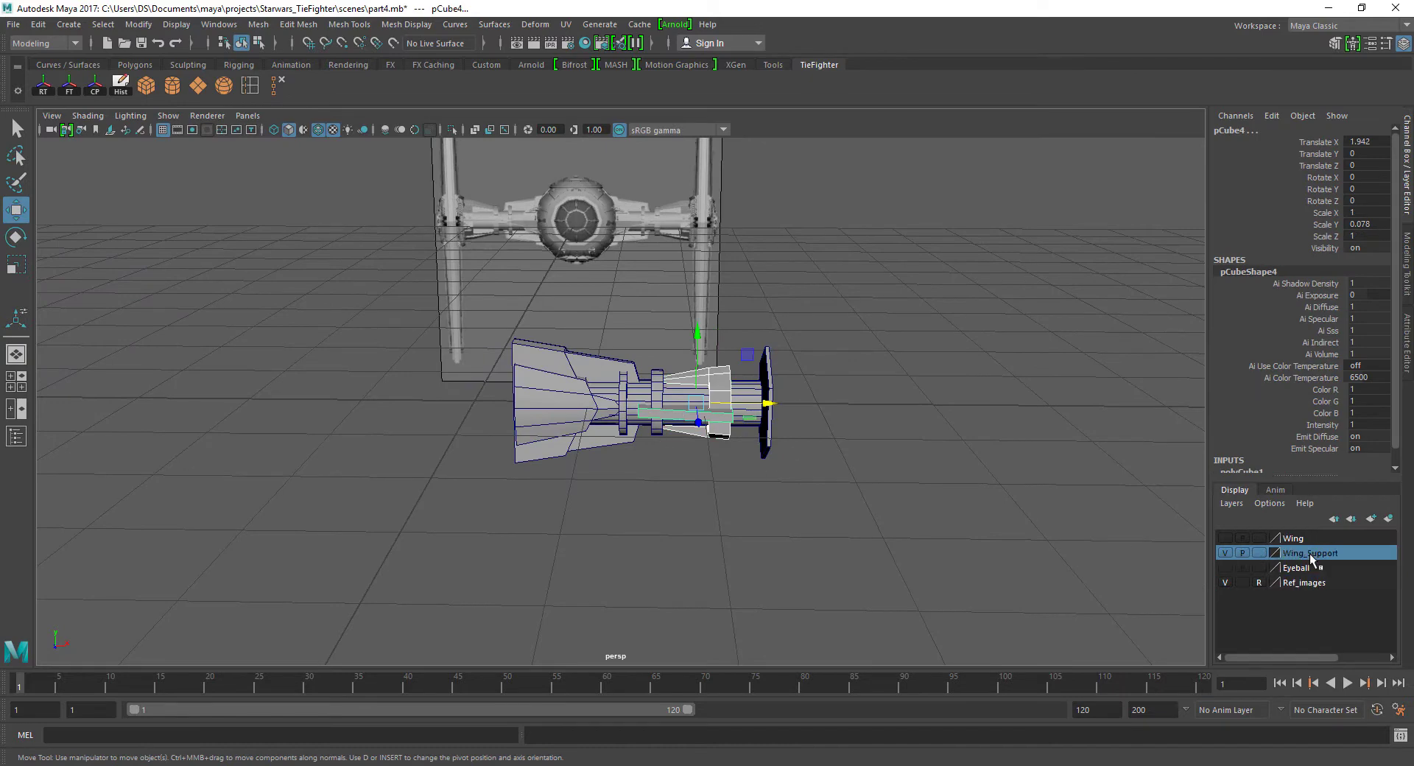
{"action": "right_click", "coordinate": [1309, 554]}
{"action": "left_click", "coordinate": [1322, 588]}
{"action": "left_click", "coordinate": [1225, 553]}
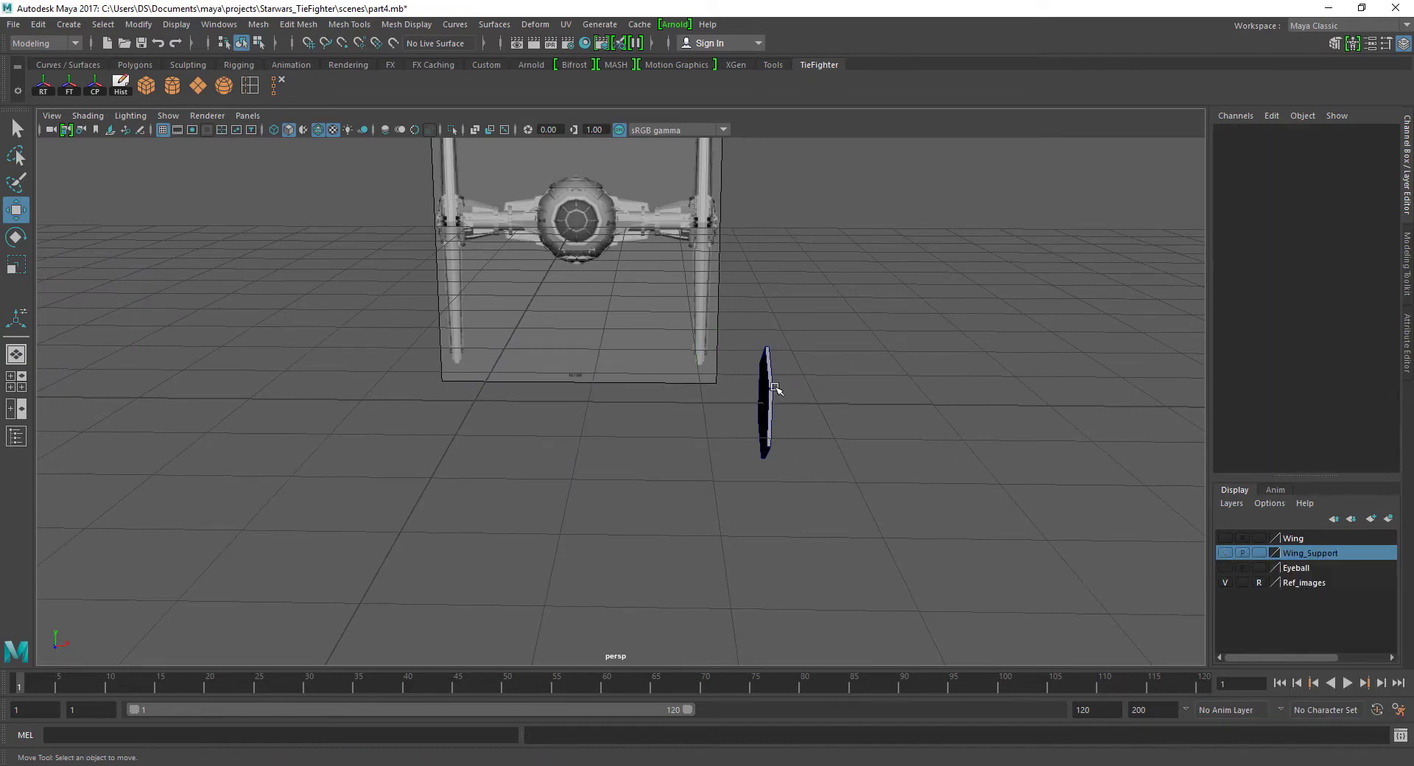
Turn on the Wing layer and maximize the side view.
{"action": "key", "text": "space"}
{"action": "left_click", "coordinate": [1224, 540]}
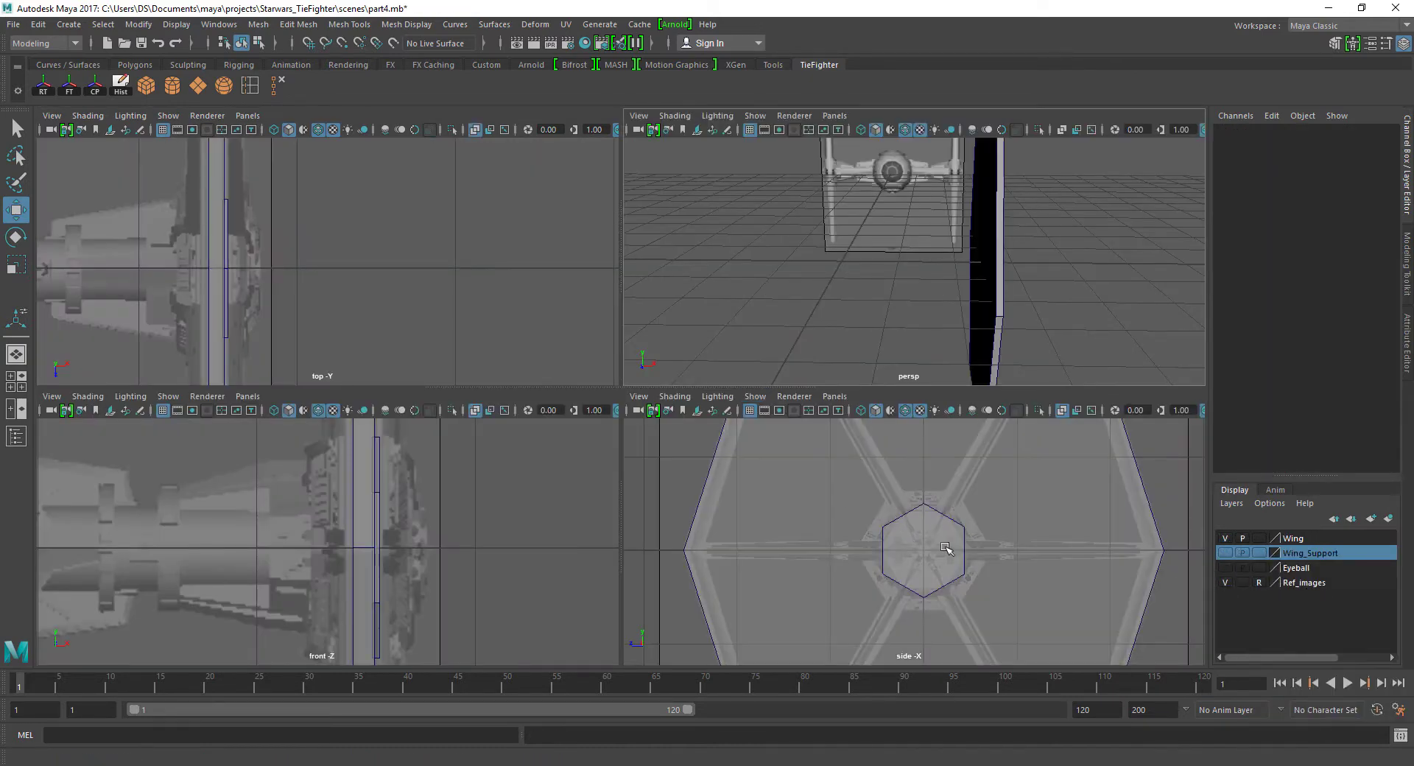
{"action": "left_click", "coordinate": [717, 396]}
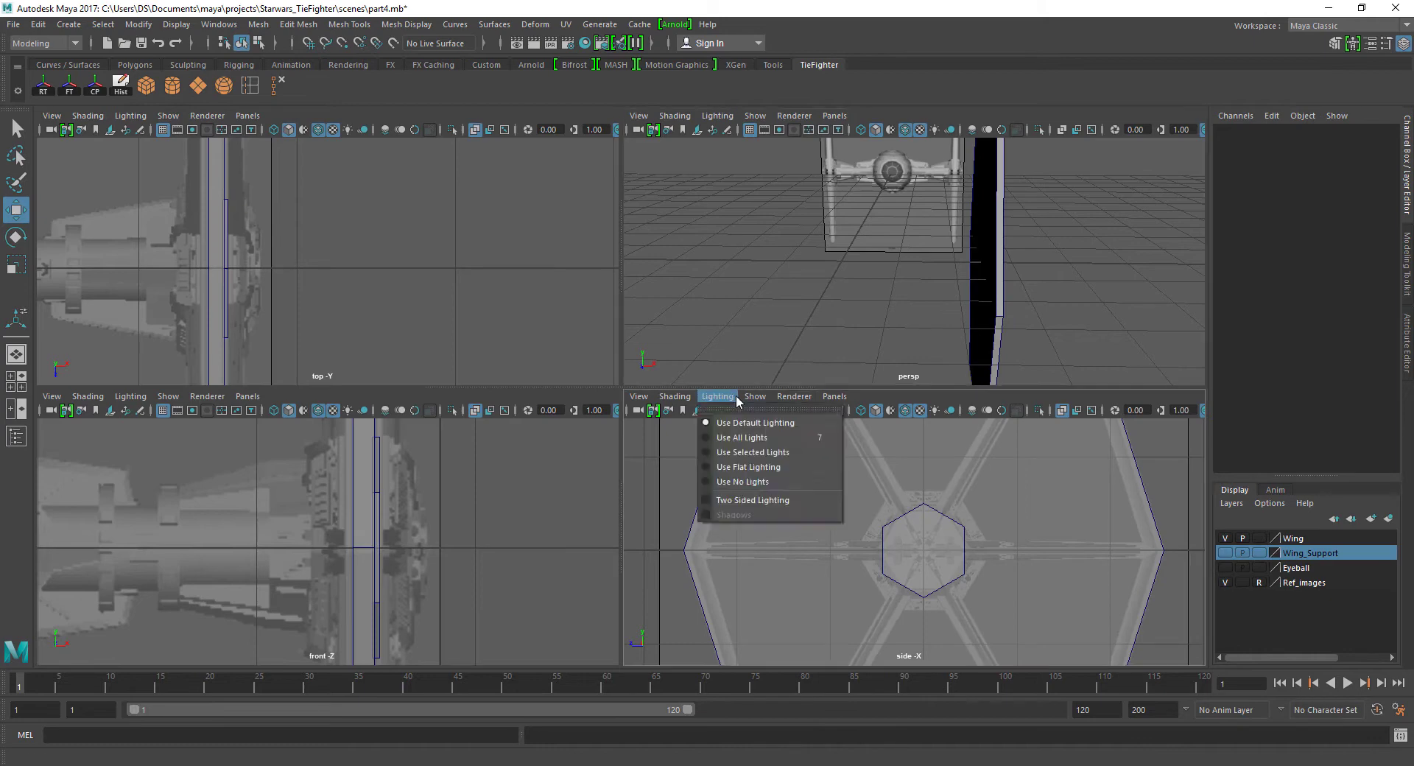
{"action": "left_click", "coordinate": [905, 414]}
{"action": "key", "text": "space"}
Rotate the hub hexagon pCylinder4 to Rotate Y 30 to align with the wing.
{"action": "scroll", "coordinate": [633, 460], "scroll_direction": "down", "scroll_amount": 5}
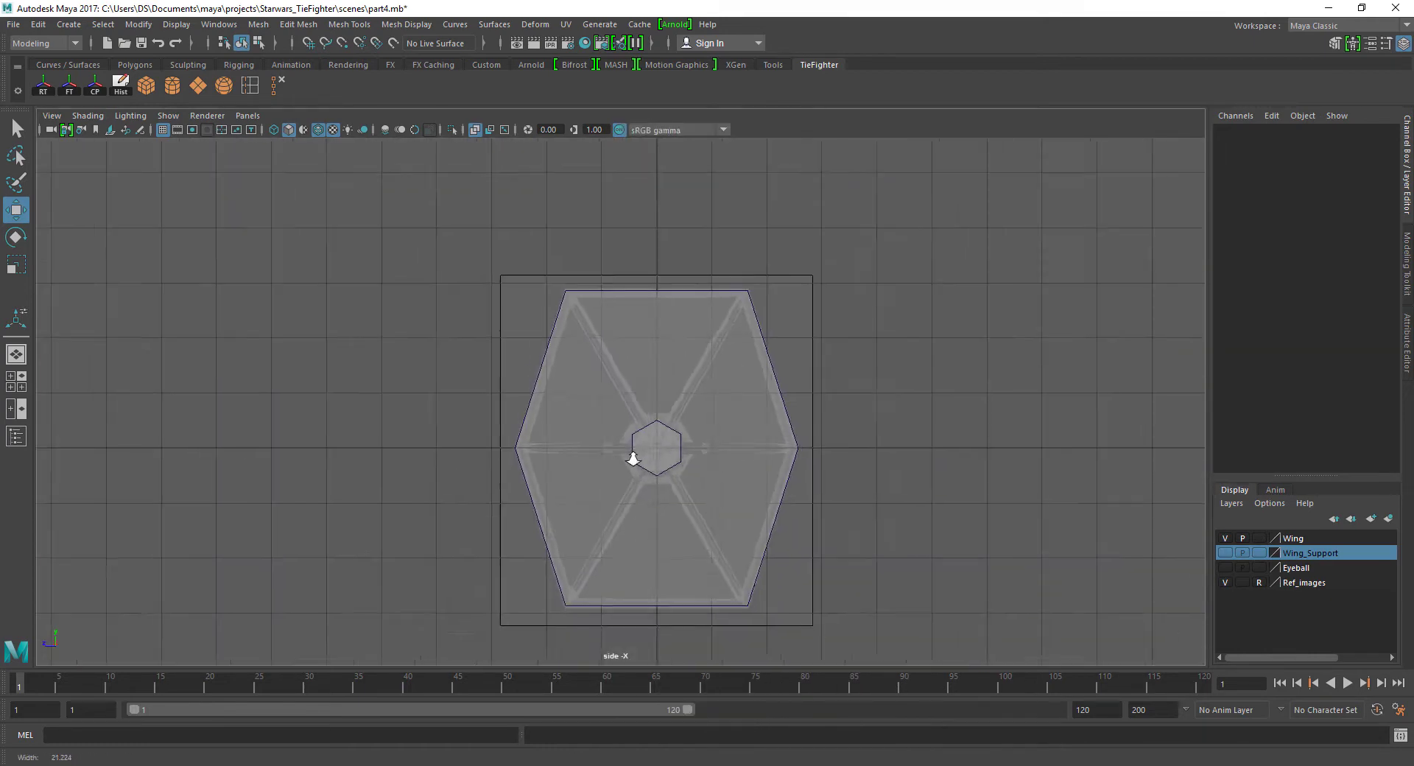
{"action": "scroll", "coordinate": [648, 464], "scroll_direction": "up", "scroll_amount": 1}
{"action": "left_click", "coordinate": [660, 463]}
{"action": "scroll", "coordinate": [707, 427], "scroll_direction": "up", "scroll_amount": 4}
{"action": "scroll", "coordinate": [759, 414], "scroll_direction": "up", "scroll_amount": 3}
{"action": "key", "text": "e"}
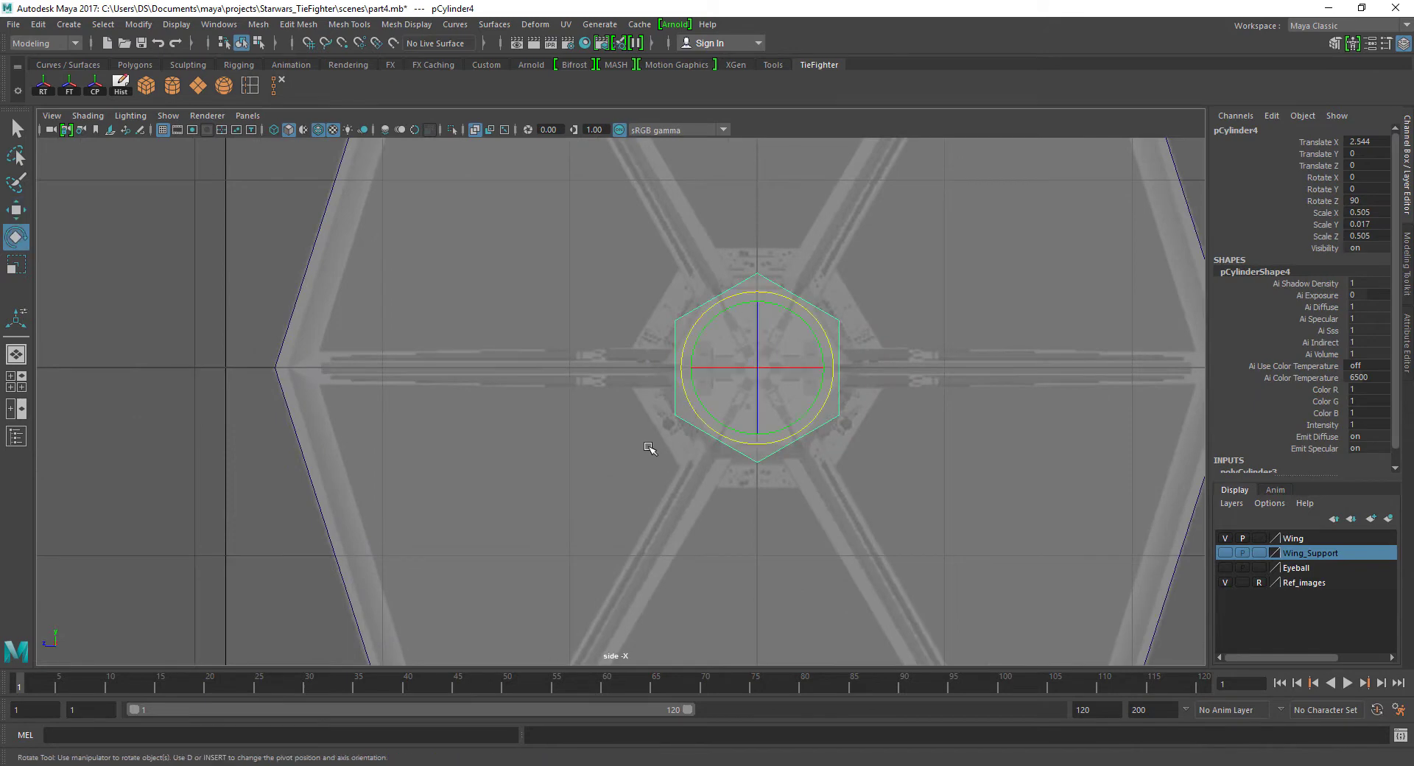
{"action": "left_click_drag", "start_coordinate": [788, 310], "coordinate": [757, 304]}
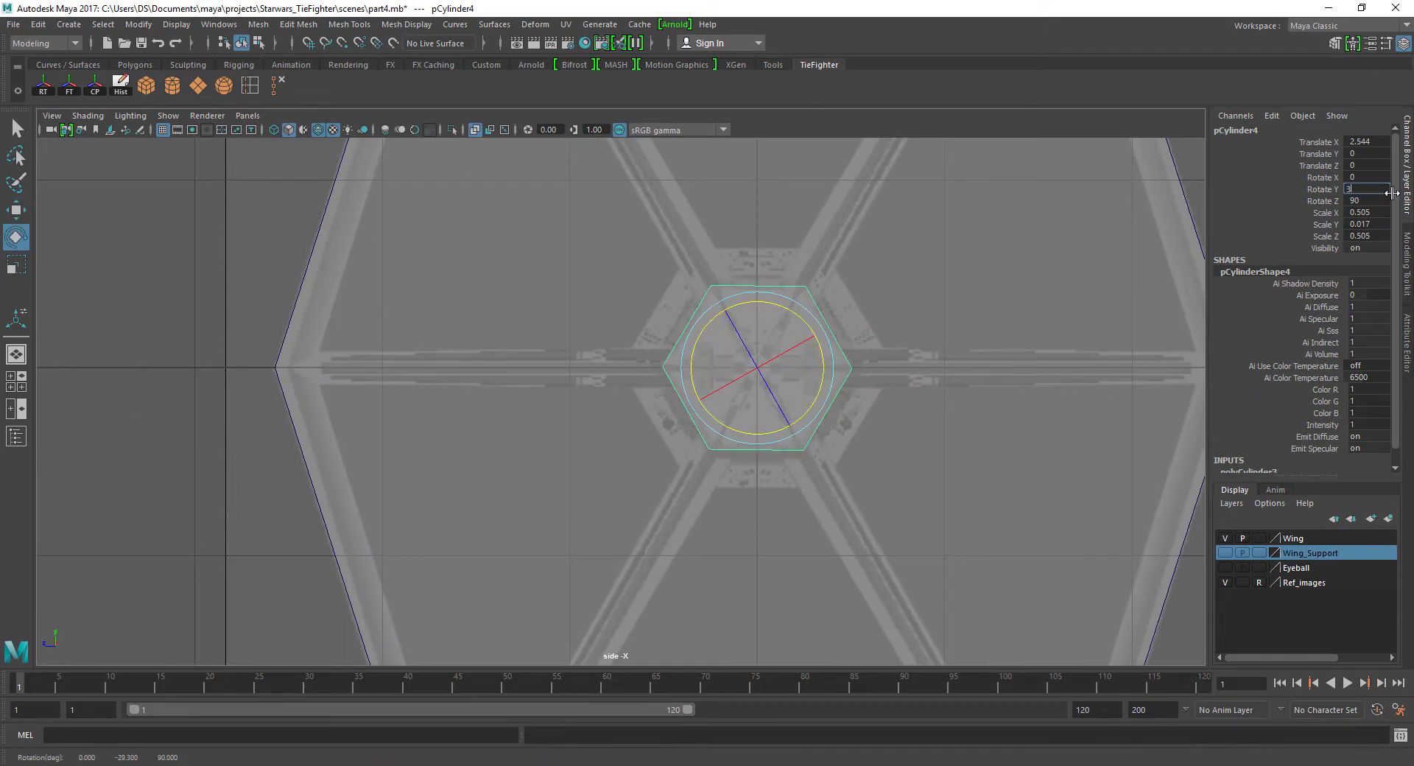
{"action": "type", "text": "0"}
{"action": "key", "text": "Return"}
{"action": "scroll", "coordinate": [763, 378], "scroll_direction": "down", "scroll_amount": 2}
{"action": "scroll", "coordinate": [764, 378], "scroll_direction": "up", "scroll_amount": 3}
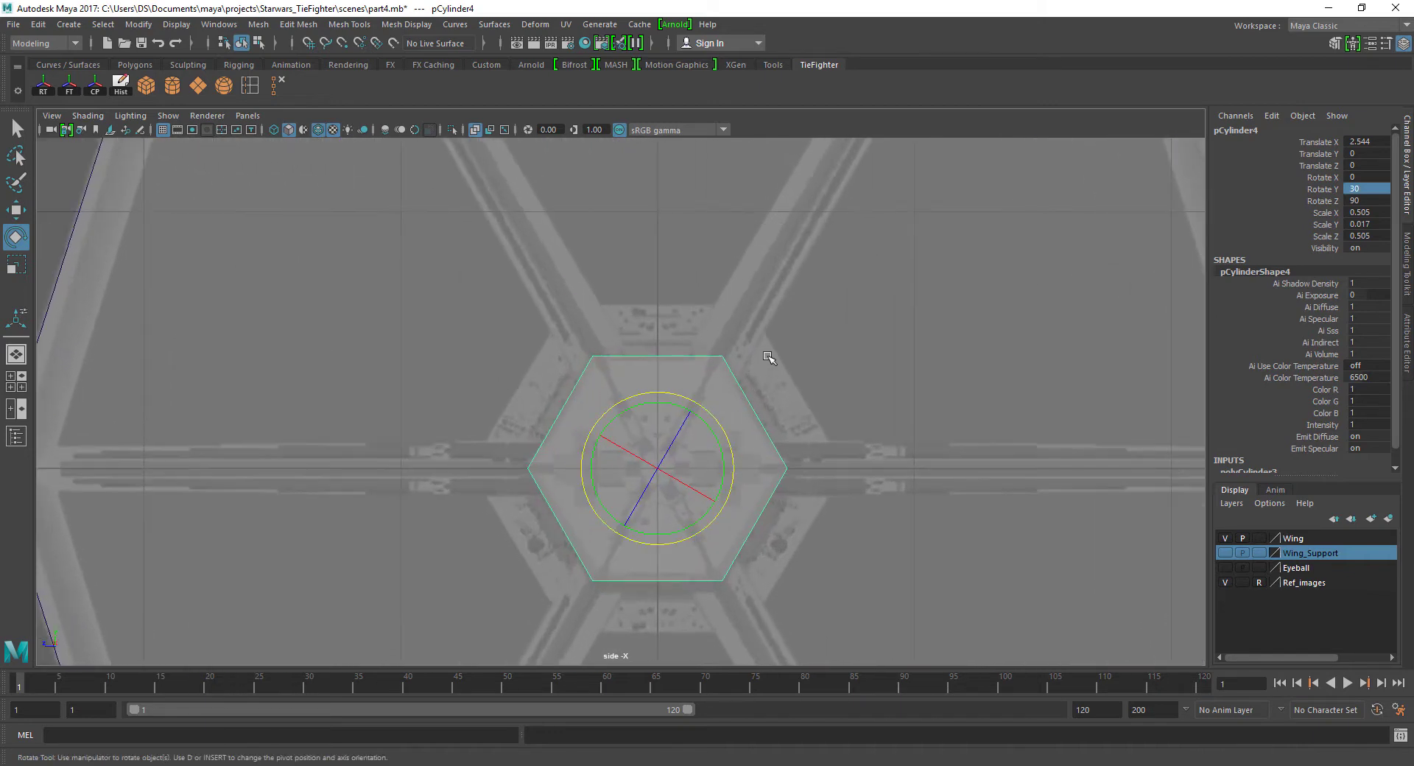
Scale the hub hexagon down slightly to about 0.485.
{"action": "key", "text": "r"}
{"action": "scroll", "coordinate": [864, 379], "scroll_direction": "down", "scroll_amount": 2}
{"action": "scroll", "coordinate": [633, 424], "scroll_direction": "down", "scroll_amount": 2}
{"action": "left_click_drag", "start_coordinate": [632, 424], "coordinate": [631, 423]}
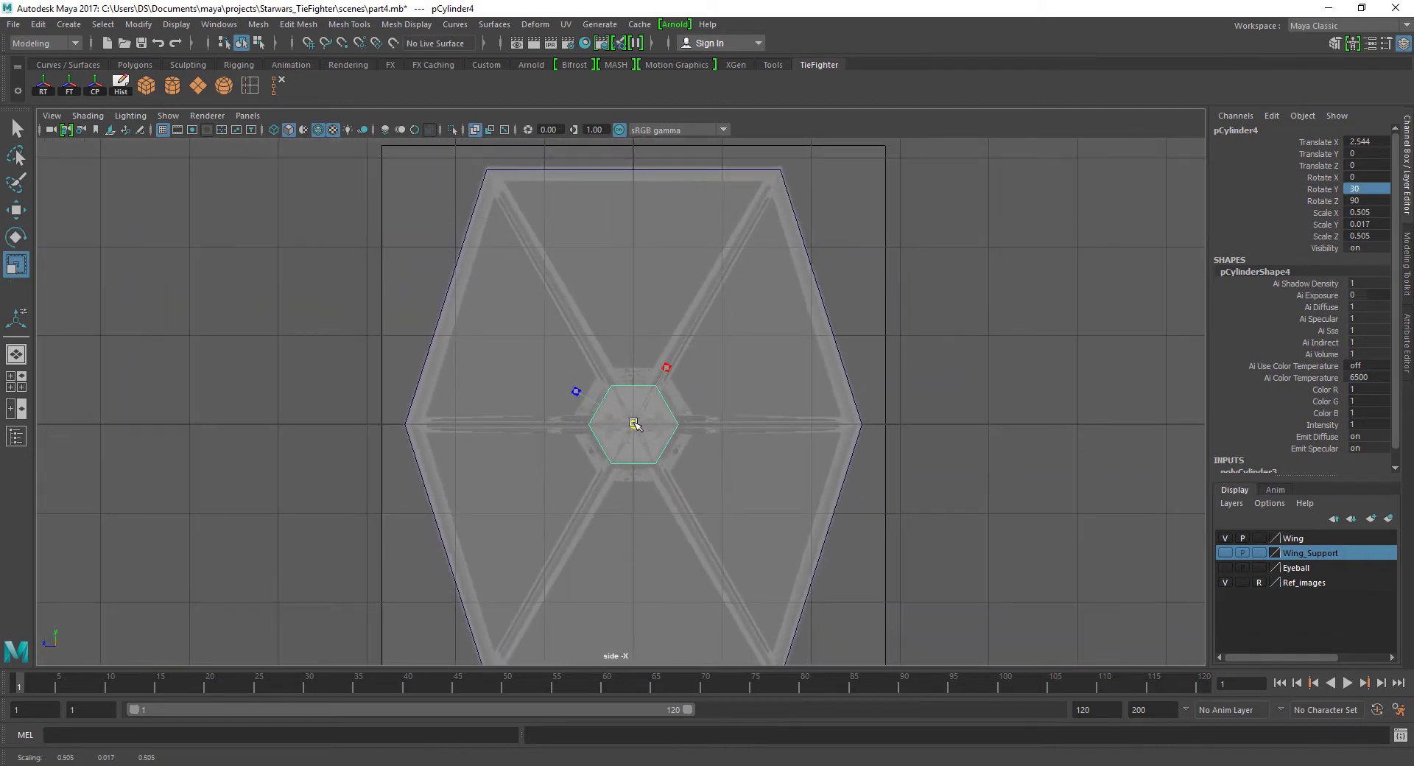
{"action": "scroll", "coordinate": [650, 418], "scroll_direction": "up", "scroll_amount": 4}
{"action": "key", "text": "w"}
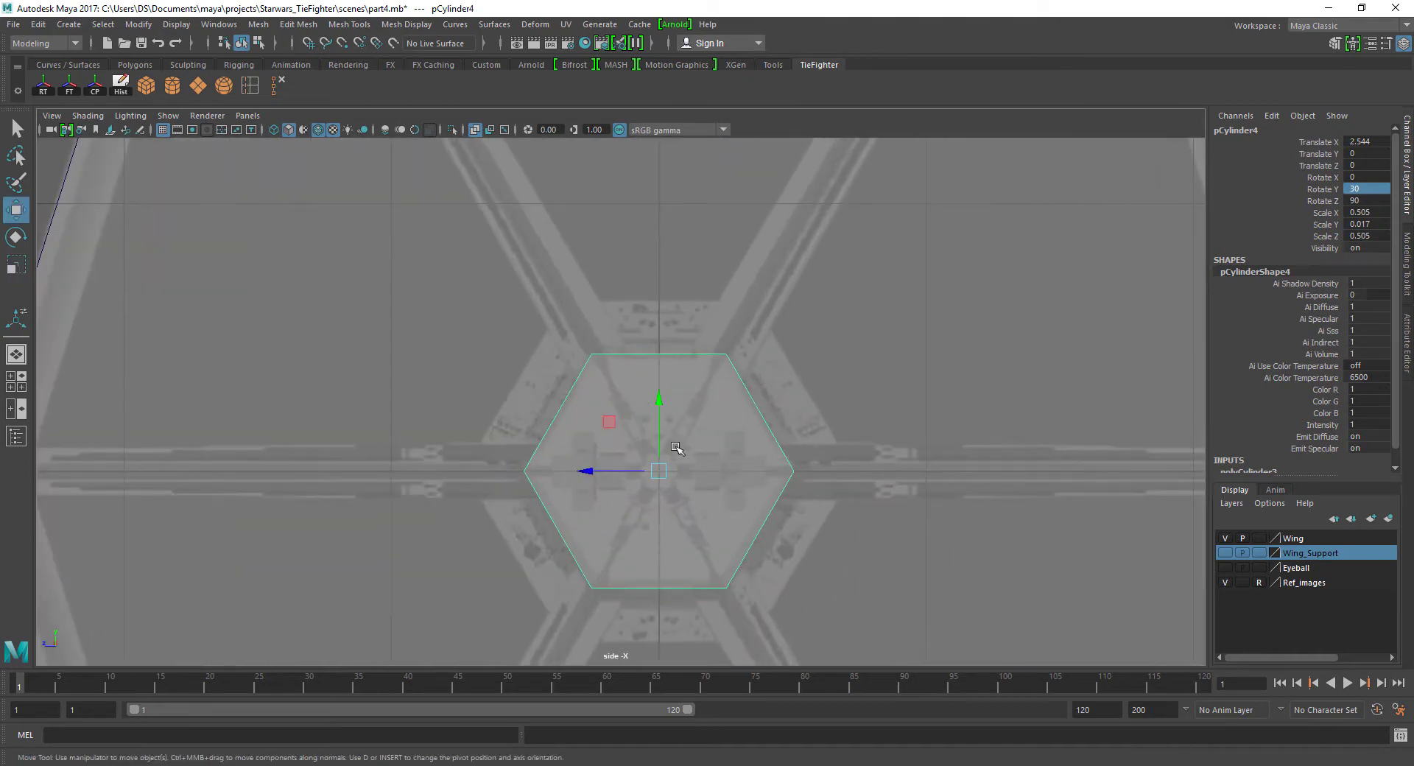
{"action": "key", "text": "e"}
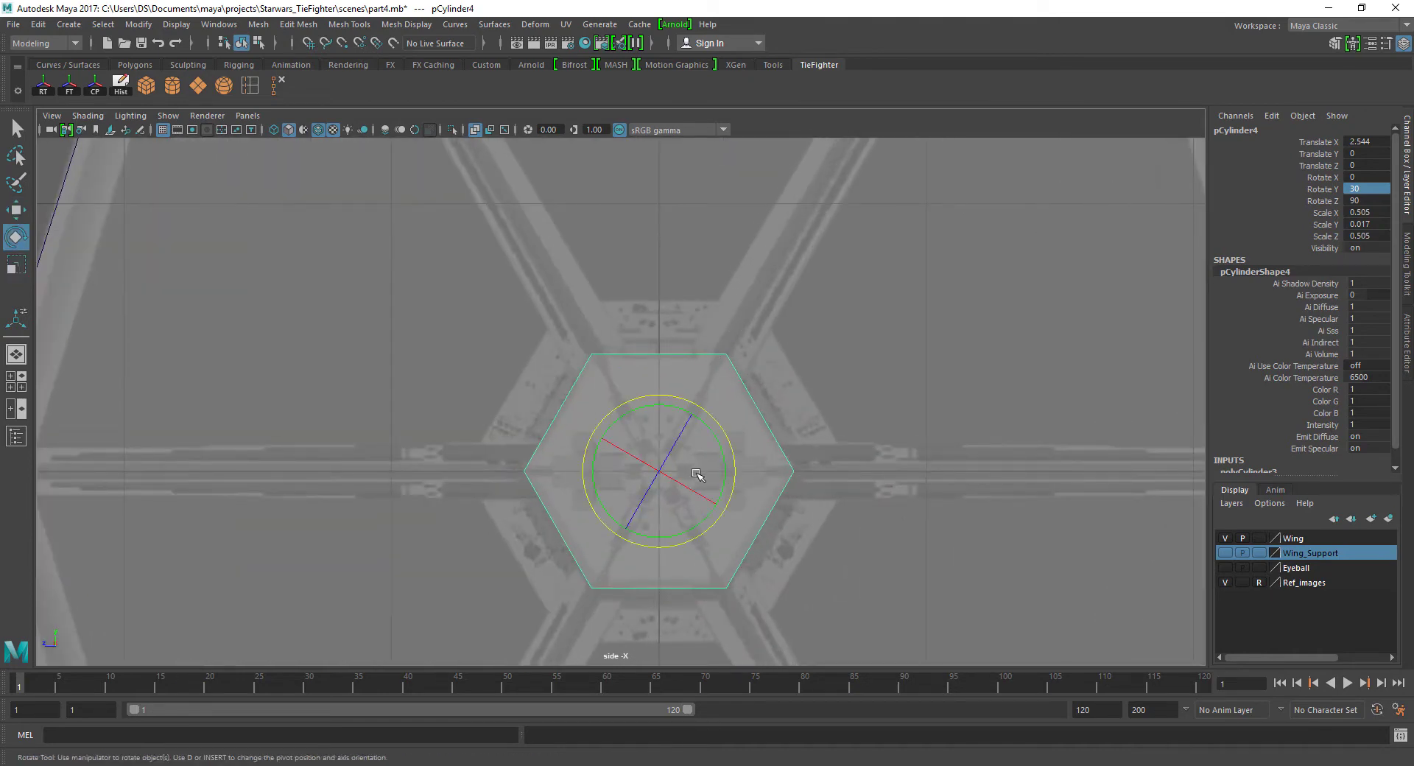
{"action": "key", "text": "r"}
{"action": "left_click_drag", "start_coordinate": [658, 472], "coordinate": [647, 471]}
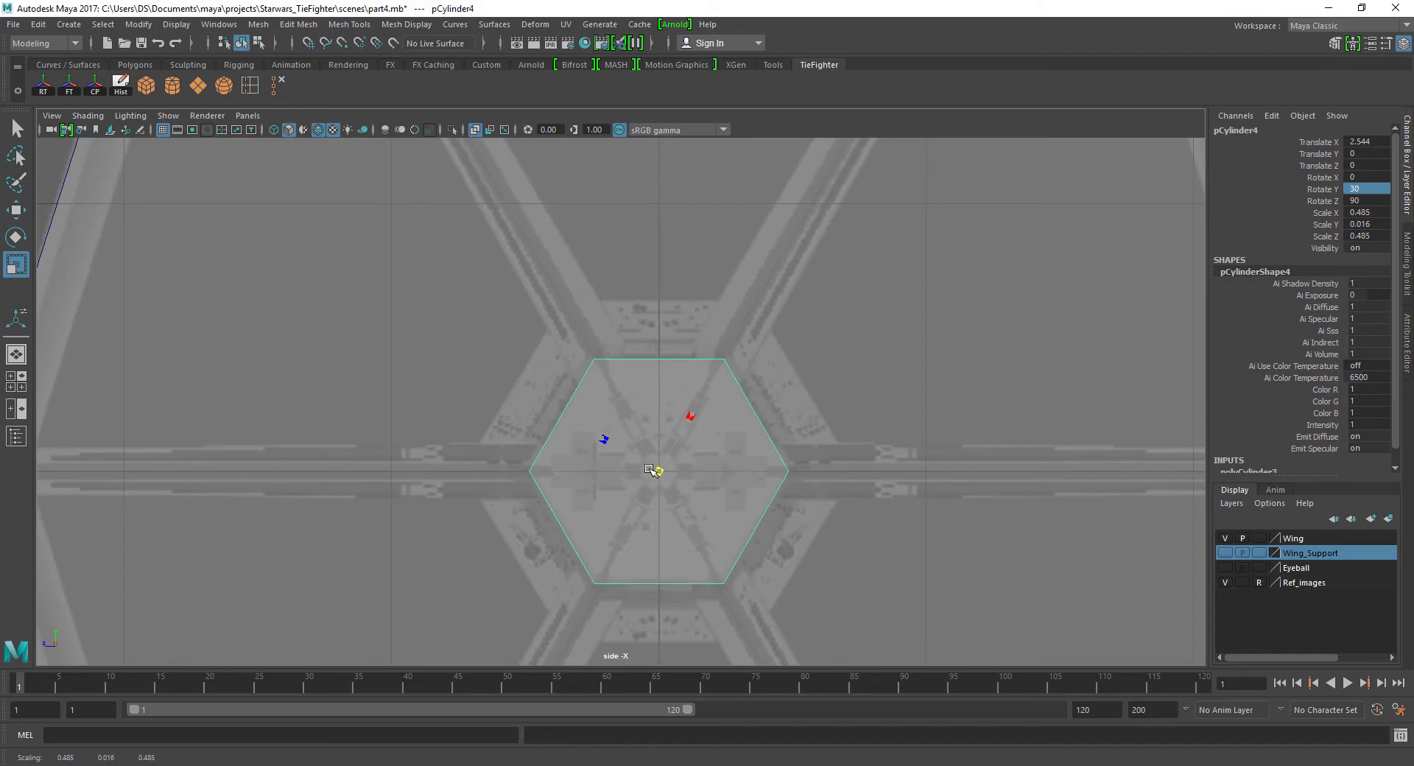
{"action": "scroll", "coordinate": [648, 442], "scroll_direction": "down", "scroll_amount": 5}
{"action": "left_click", "coordinate": [882, 410]}
Select the wing and switch it to face selection mode.
{"action": "key", "text": "space"}
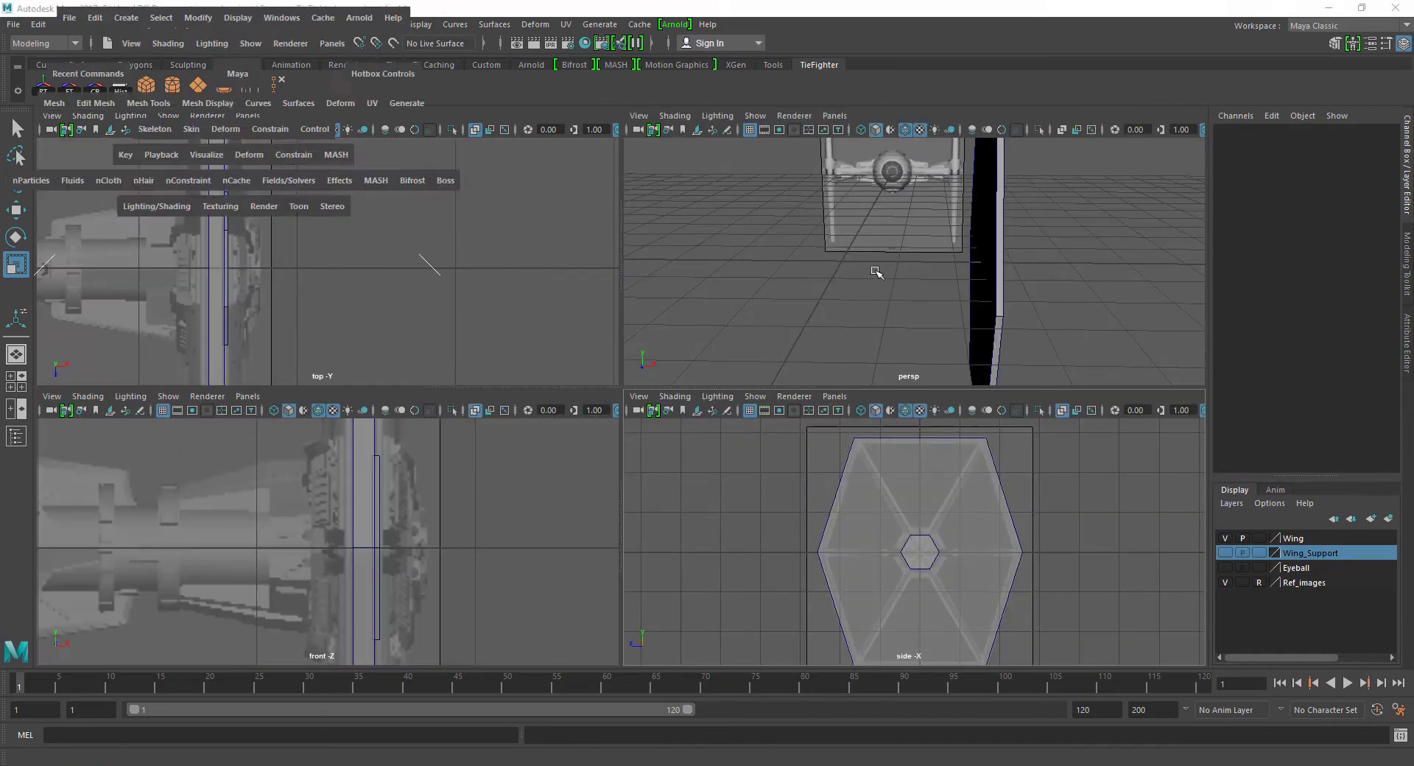
{"action": "key", "text": "space"}
{"action": "mouse_move", "coordinate": [814, 309]}
{"action": "left_mouse_down", "text": "alt"}
{"action": "mouse_move", "coordinate": [660, 275]}
{"action": "mouse_move", "coordinate": [819, 299]}
{"action": "mouse_move", "coordinate": [837, 278]}
{"action": "left_mouse_up", "text": "alt"}
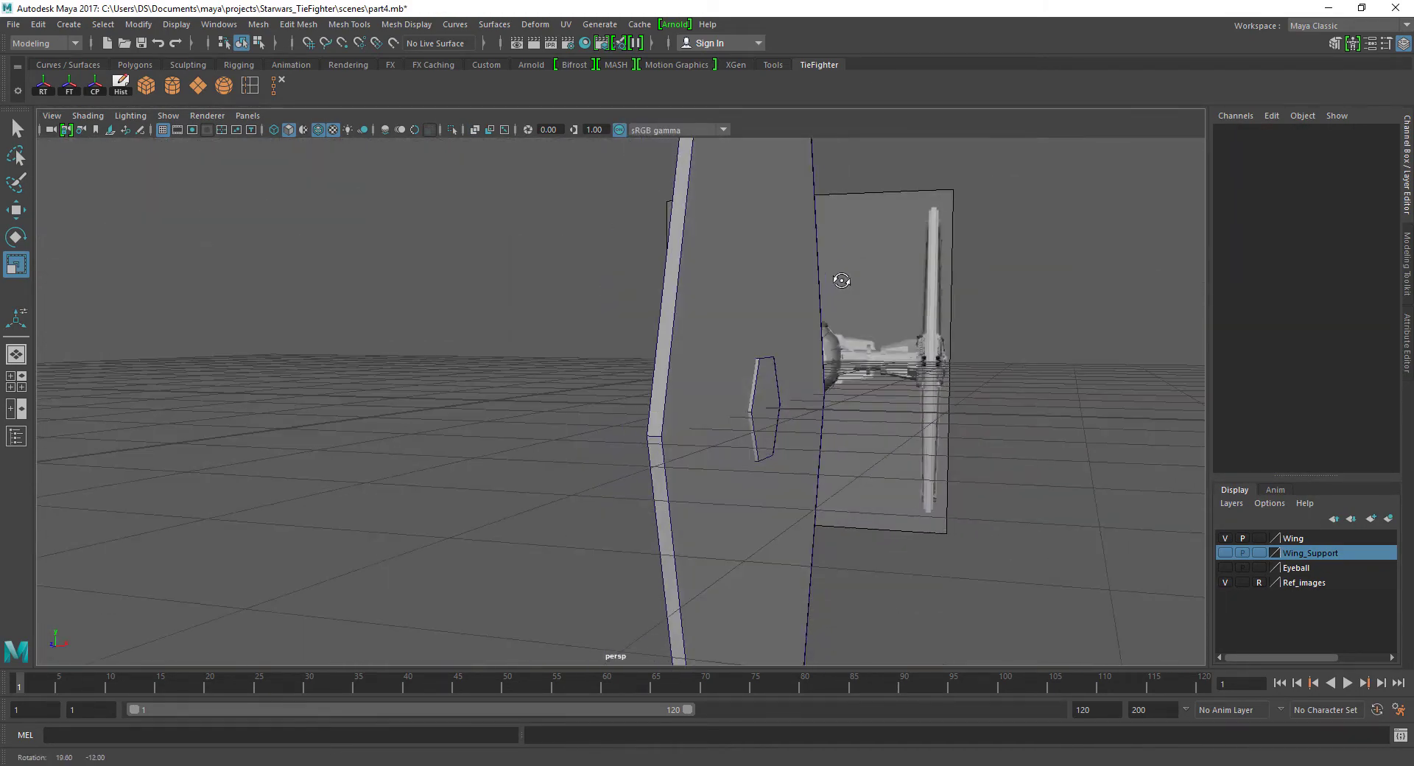
{"action": "left_click", "coordinate": [659, 288]}
{"action": "mouse_move", "coordinate": [659, 287]}
{"action": "left_mouse_down", "text": "alt"}
{"action": "mouse_move", "coordinate": [719, 293]}
{"action": "mouse_move", "coordinate": [692, 296]}
{"action": "left_mouse_up", "text": "alt"}
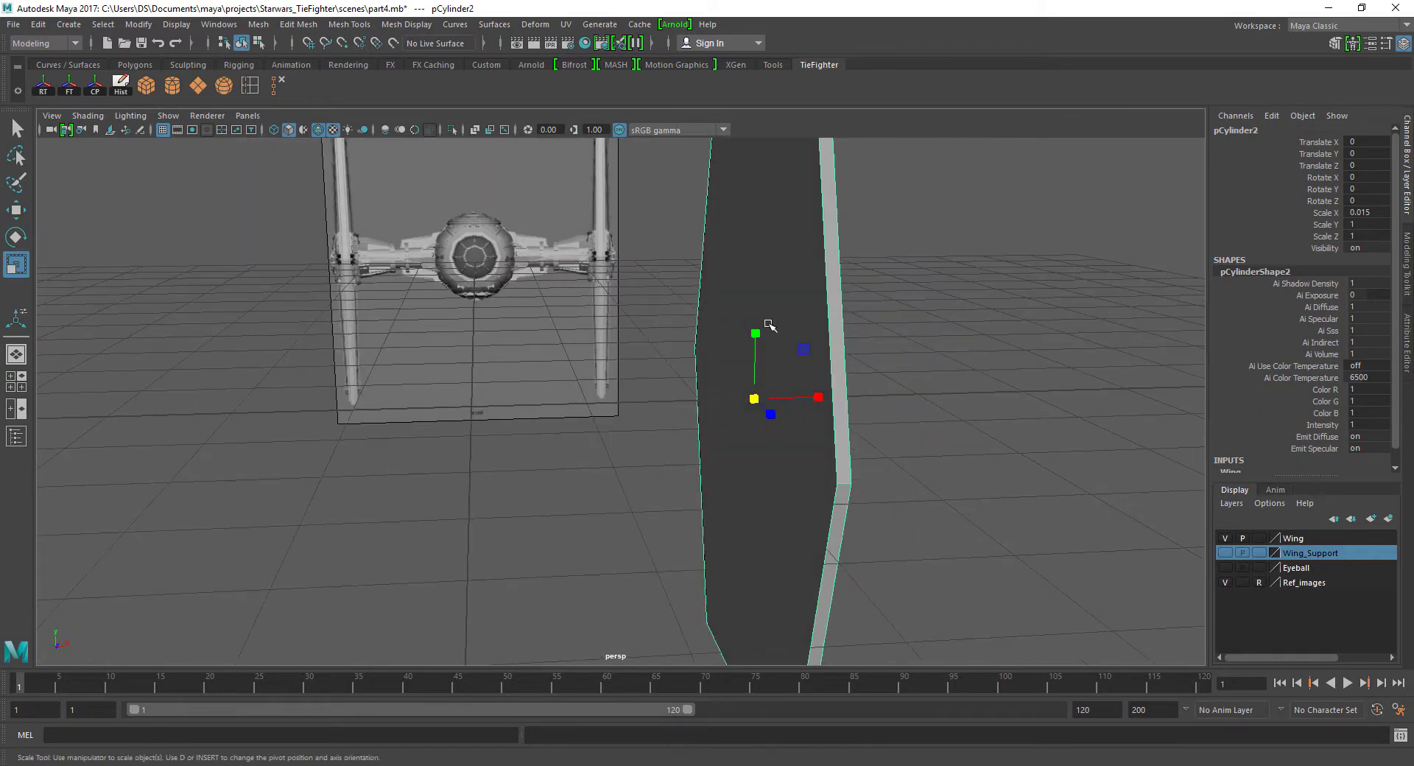
{"action": "key", "text": "space"}
{"action": "key", "text": "space"}
{"action": "scroll", "coordinate": [678, 432], "scroll_direction": "down", "scroll_amount": 5}
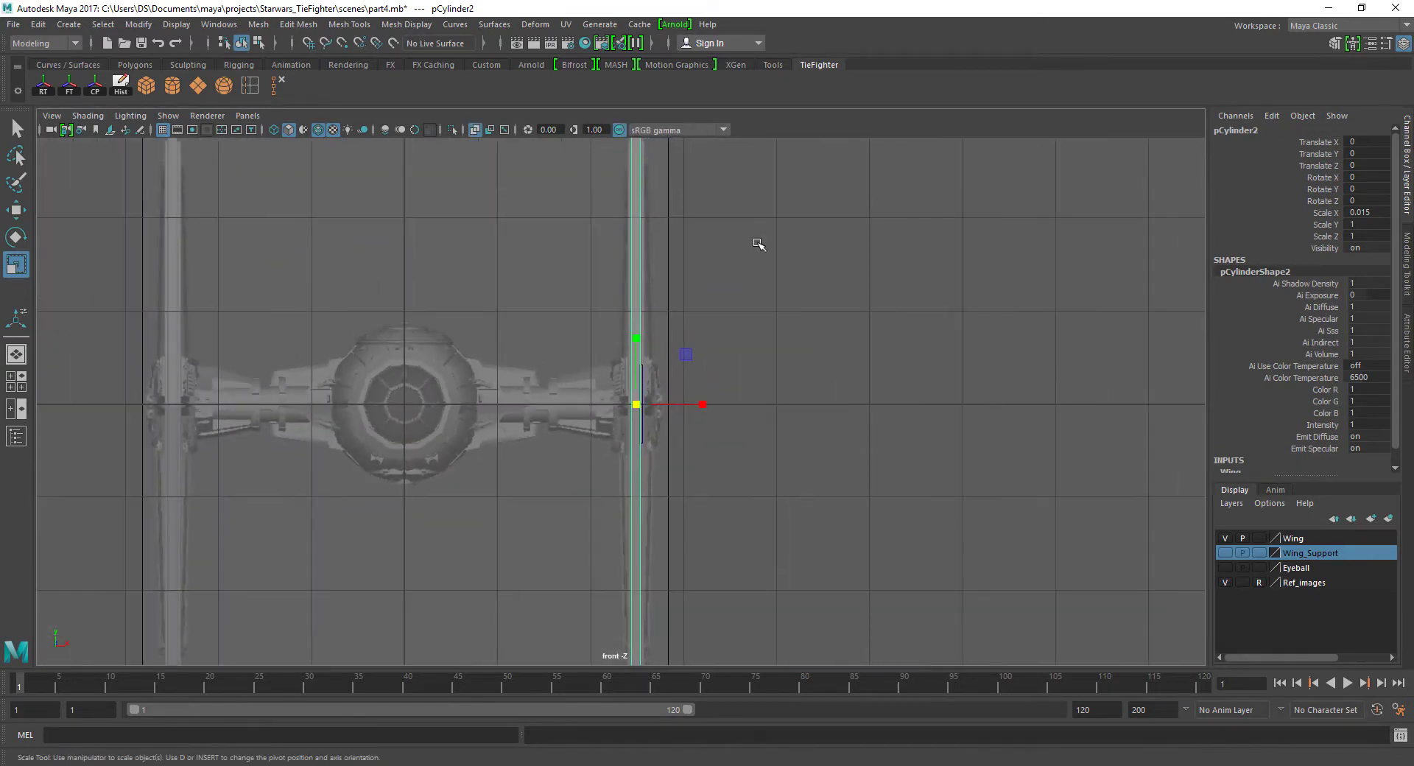
{"action": "right_click_drag", "start_coordinate": [744, 224], "coordinate": [750, 264]}
{"action": "scroll", "coordinate": [736, 302], "scroll_direction": "down", "scroll_amount": 2}
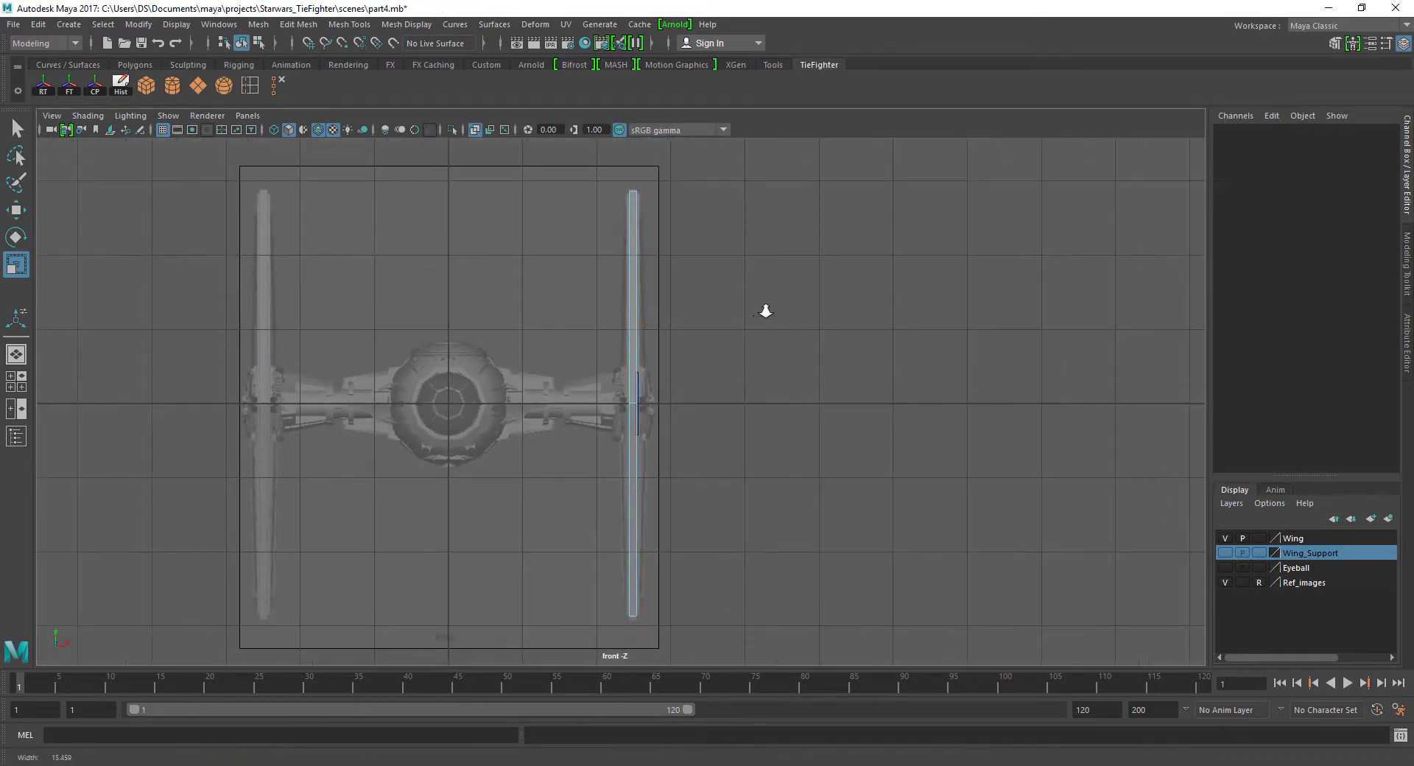
{"action": "scroll", "coordinate": [764, 309], "scroll_direction": "down", "scroll_amount": 1}
Select the right wing's faces and delete them.
{"action": "left_click_drag", "start_coordinate": [583, 187], "coordinate": [618, 631]}
{"action": "key", "text": "space"}
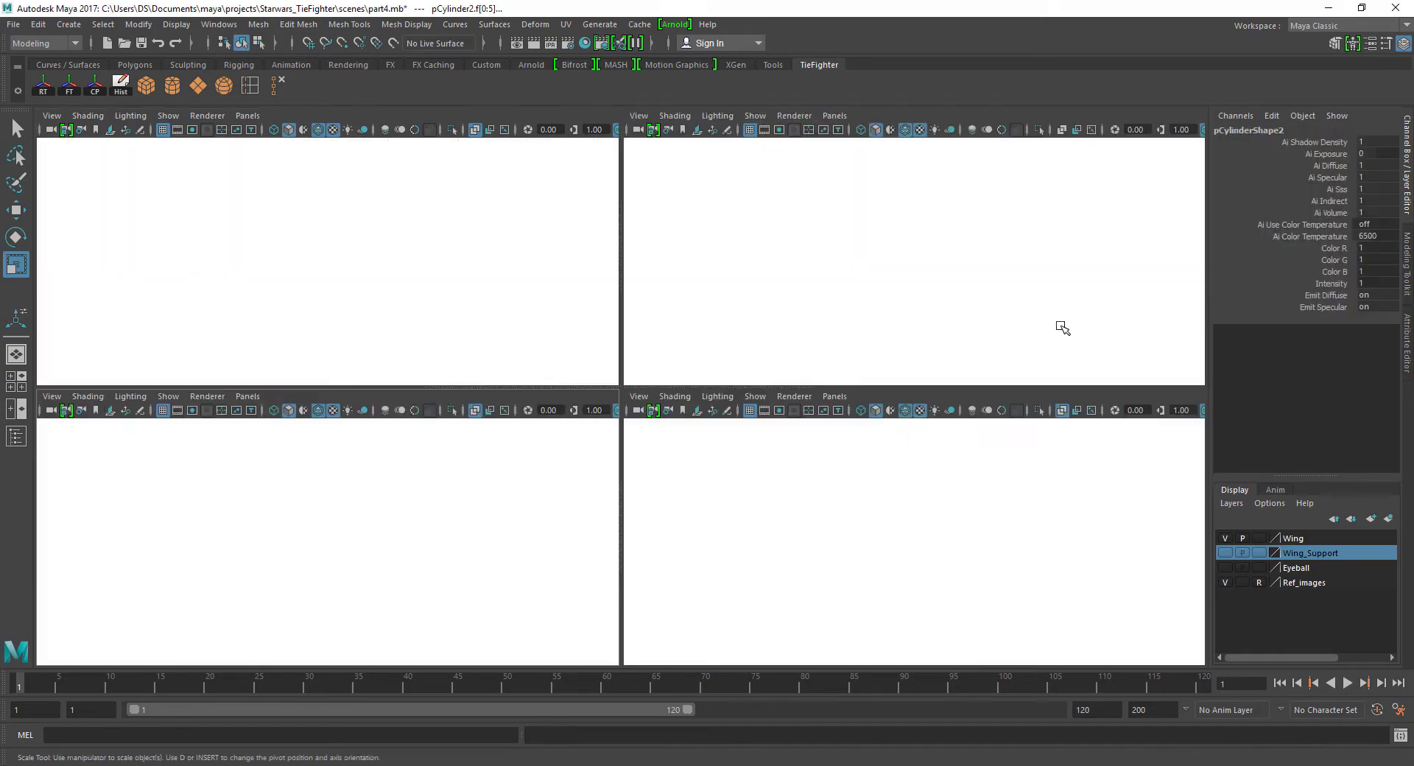
{"action": "key", "text": "space"}
{"action": "key", "text": "f"}
{"action": "mouse_move", "coordinate": [972, 346]}
{"action": "left_mouse_down", "text": "alt"}
{"action": "mouse_move", "coordinate": [861, 344]}
{"action": "mouse_move", "coordinate": [788, 382]}
{"action": "left_mouse_up", "text": "alt"}
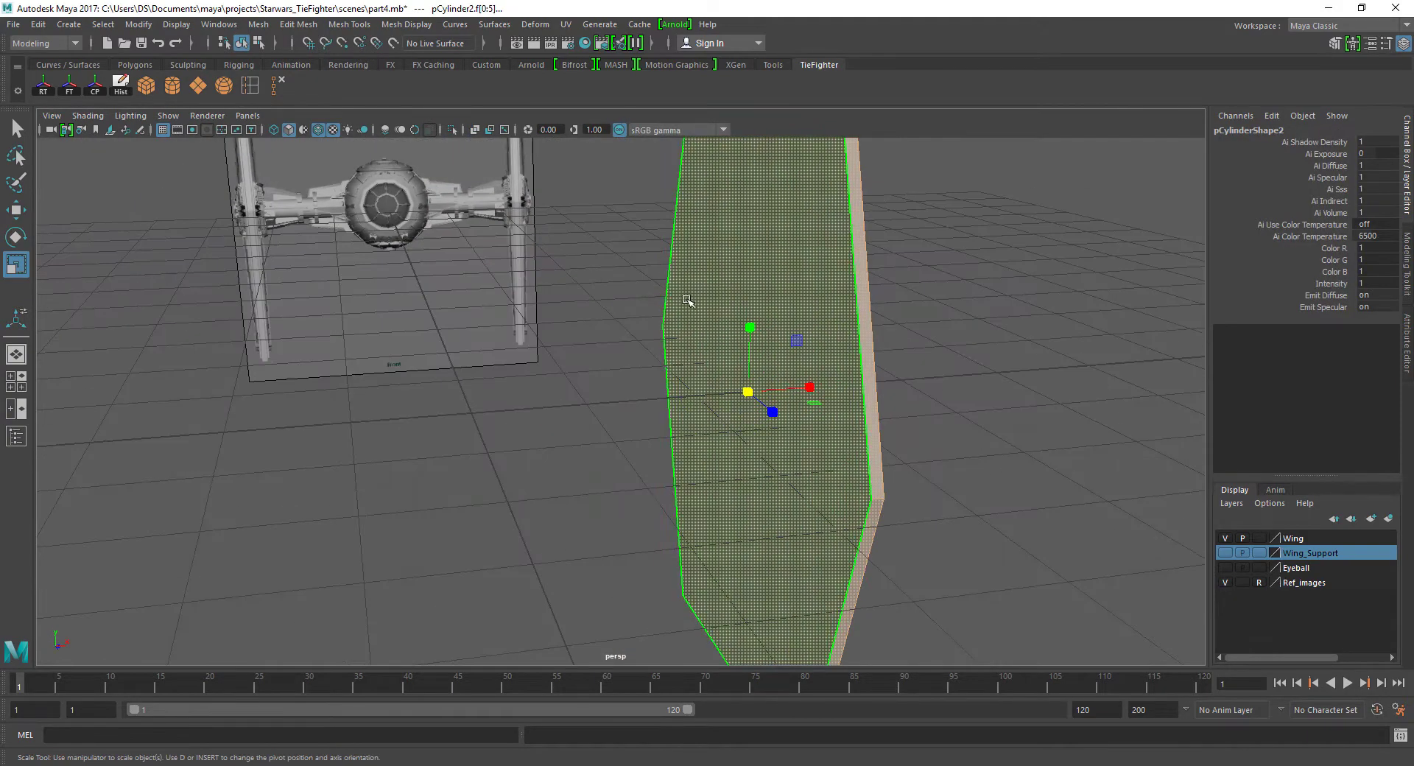
{"action": "key", "text": "Delete"}
{"action": "mouse_move", "coordinate": [686, 300]}
{"action": "left_mouse_down", "text": "alt"}
{"action": "mouse_move", "coordinate": [947, 268]}
{"action": "mouse_move", "coordinate": [868, 300]}
{"action": "mouse_move", "coordinate": [824, 363]}
{"action": "mouse_move", "coordinate": [710, 328]}
{"action": "mouse_move", "coordinate": [572, 313]}
{"action": "mouse_move", "coordinate": [749, 304]}
{"action": "left_mouse_up", "text": "alt"}
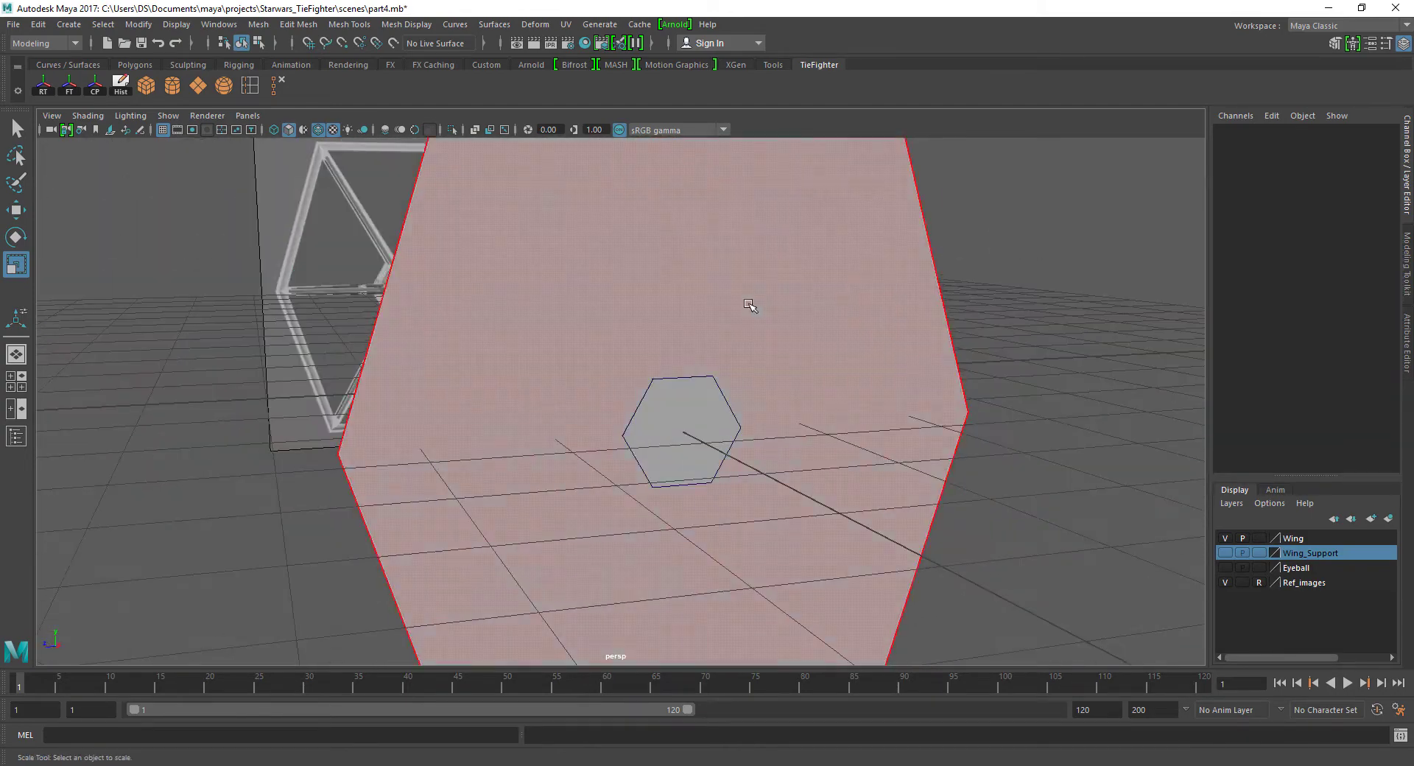
Select the flat hexagonal face f[0] and apply Extrude Face.
{"action": "key", "text": "space"}
{"action": "key", "text": "space"}
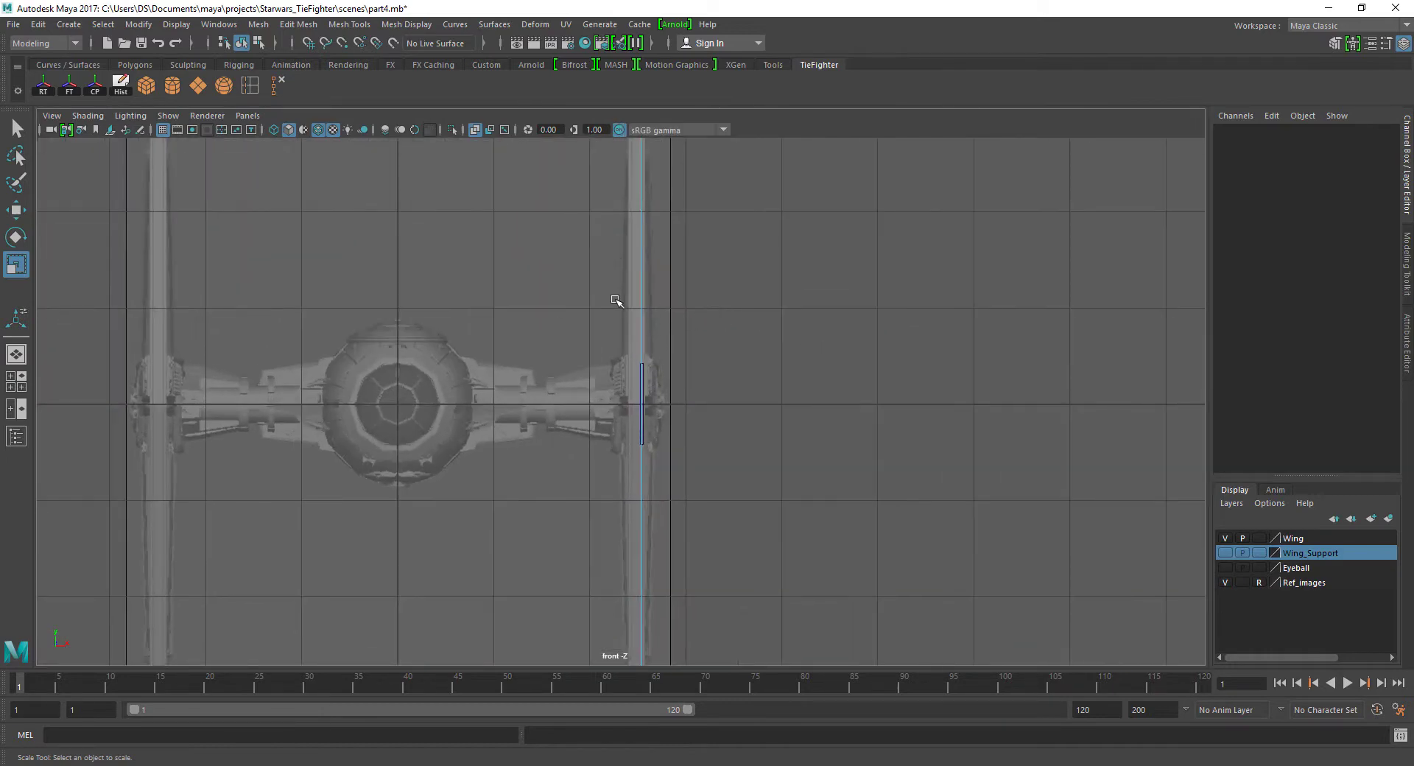
{"action": "key", "text": "space"}
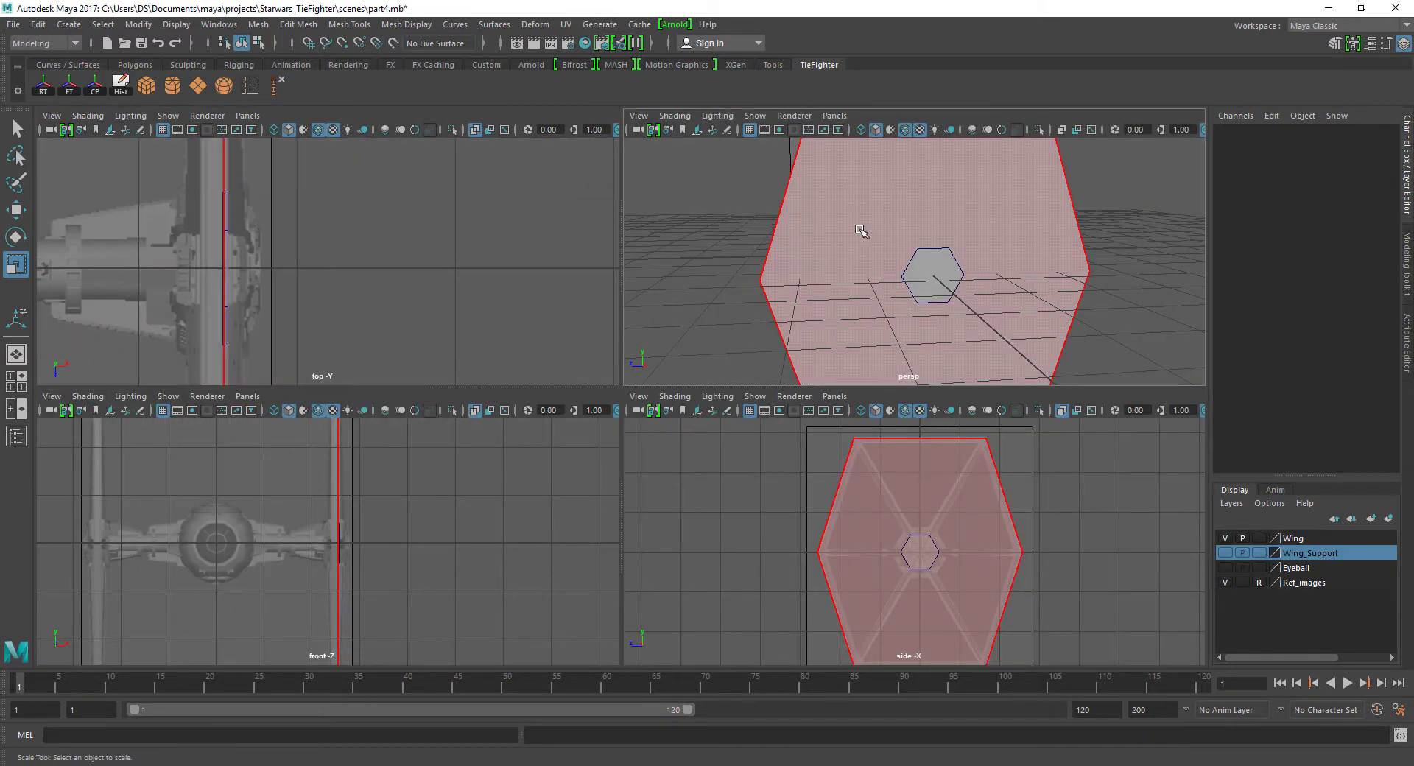
{"action": "left_click", "coordinate": [861, 231]}
{"action": "key", "text": "space"}
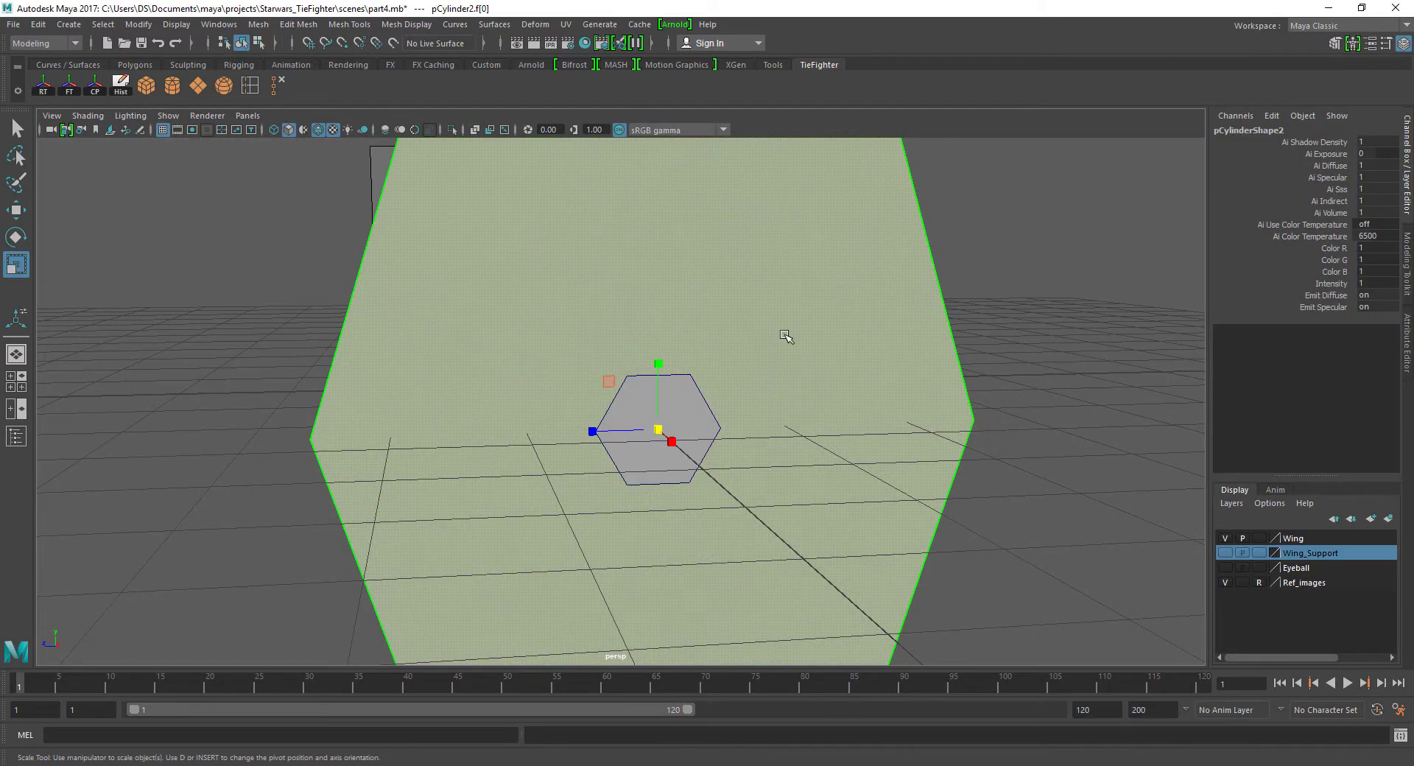
{"action": "mouse_move", "coordinate": [786, 336]}
{"action": "left_mouse_down", "text": "alt"}
{"action": "mouse_move", "coordinate": [968, 293]}
{"action": "mouse_move", "coordinate": [735, 278]}
{"action": "left_mouse_up", "text": "alt"}
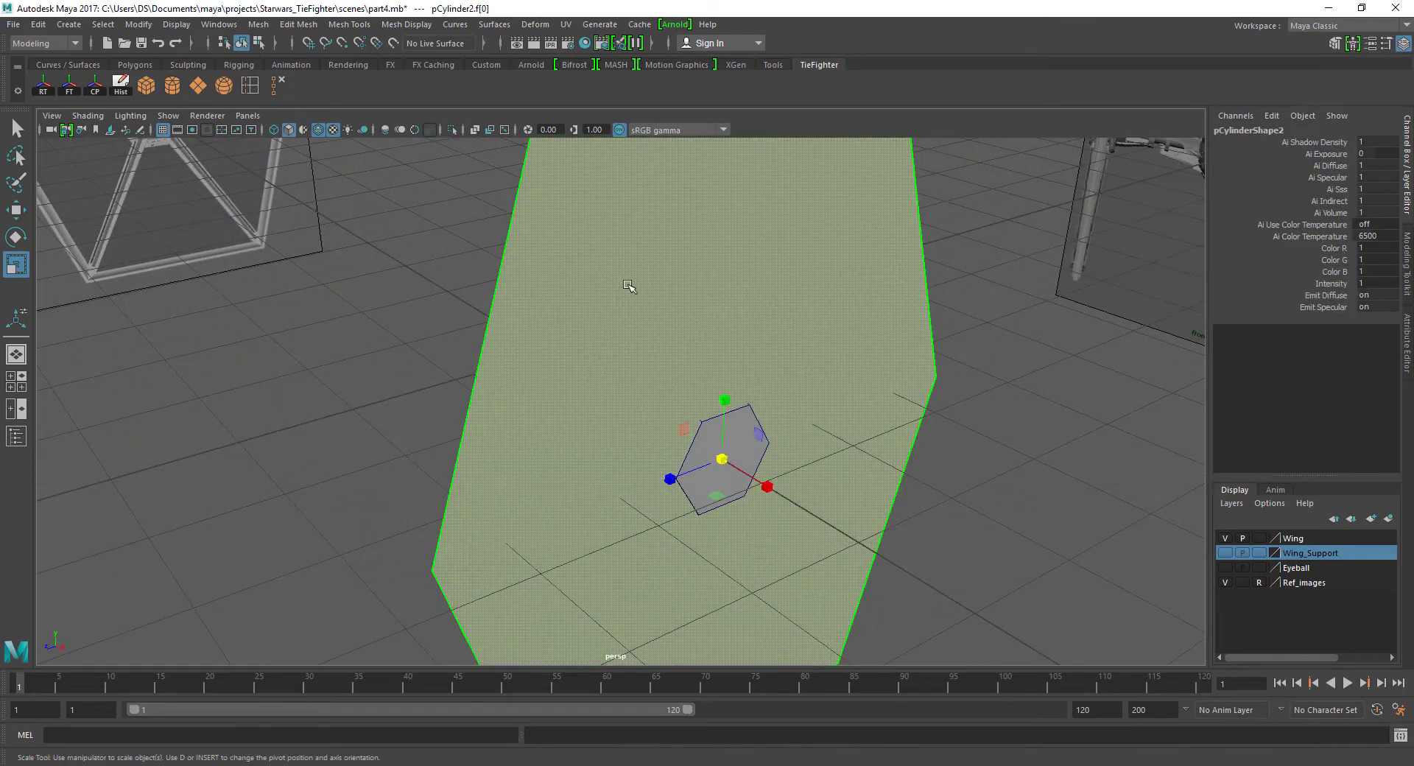
{"action": "left_click_drag", "start_coordinate": [629, 286], "coordinate": [593, 265], "text": "alt"}
{"action": "right_click_drag", "start_coordinate": [578, 240], "coordinate": [581, 276], "text": "shift"}
{"action": "mouse_move", "coordinate": [656, 300]}
{"action": "left_mouse_down", "text": "alt"}
{"action": "mouse_move", "coordinate": [722, 221]}
{"action": "mouse_move", "coordinate": [741, 284]}
{"action": "left_mouse_up", "text": "alt"}
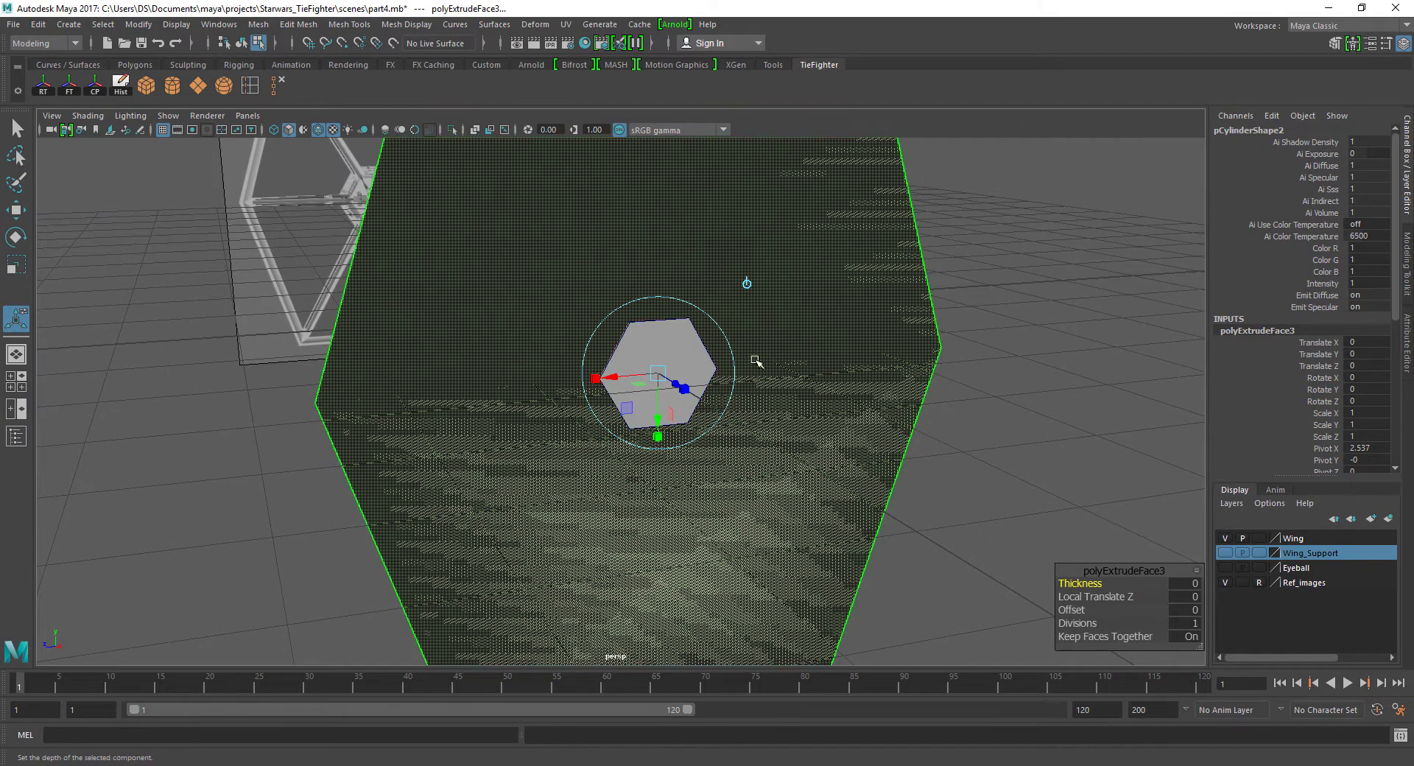
Scale the extruded face inward to form a border around the hex panel.
{"action": "key", "text": "space"}
{"action": "key", "text": "space"}
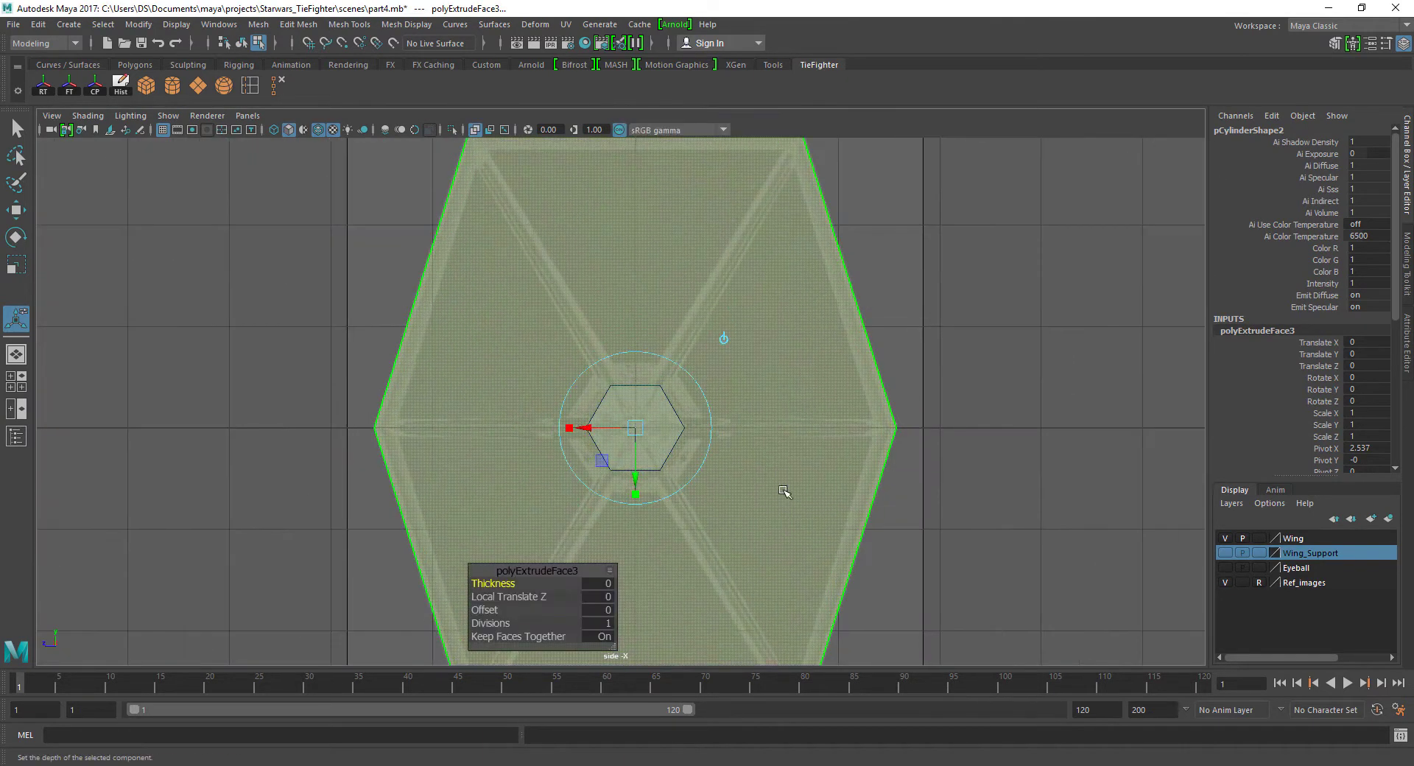
{"action": "scroll", "coordinate": [783, 491], "scroll_direction": "up", "scroll_amount": 3}
{"action": "mouse_move", "coordinate": [852, 348]}
{"action": "middle_mouse_down", "text": "alt"}
{"action": "mouse_move", "coordinate": [896, 416]}
{"action": "mouse_move", "coordinate": [906, 469]}
{"action": "middle_mouse_up", "text": "alt"}
{"action": "left_click_drag", "start_coordinate": [706, 567], "coordinate": [699, 565]}
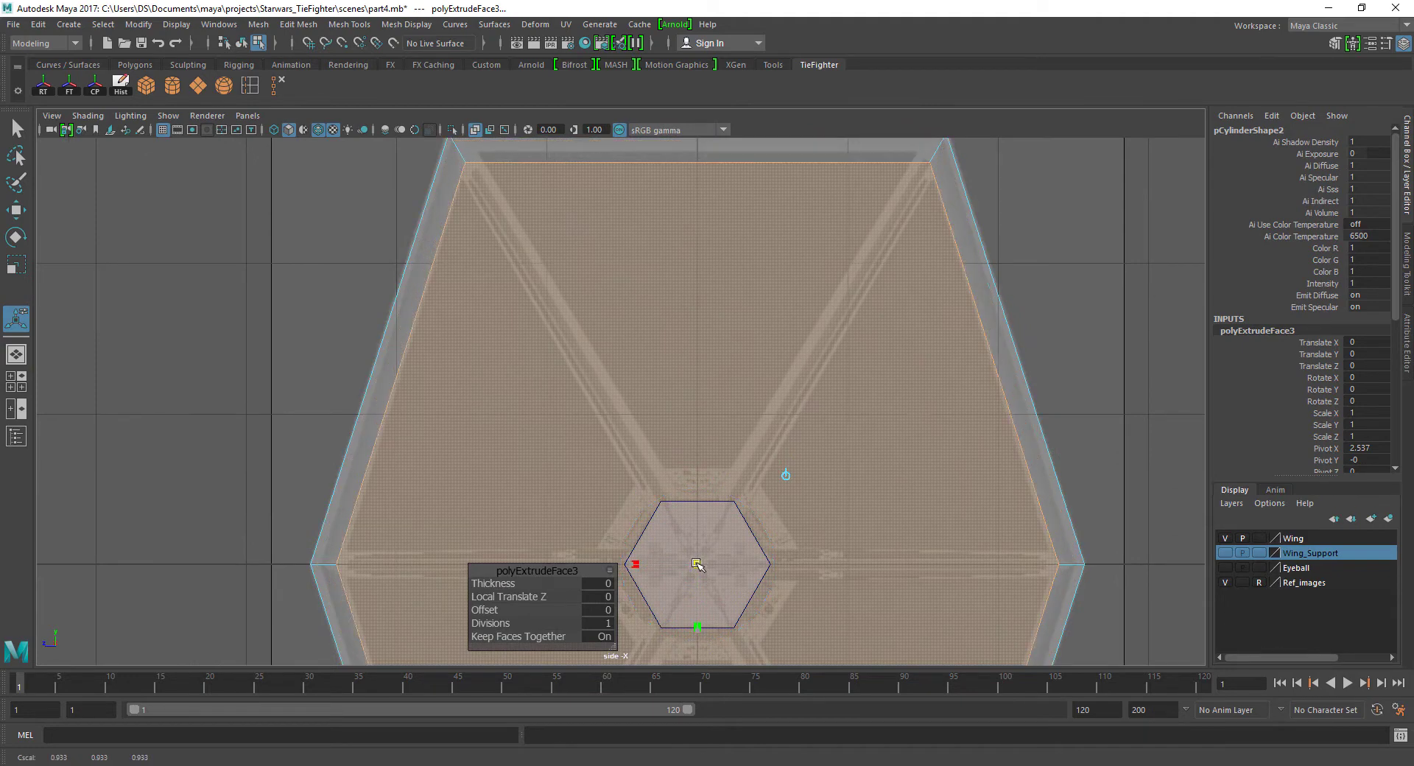
{"action": "middle_click_drag", "start_coordinate": [699, 565], "coordinate": [907, 464], "text": "alt"}
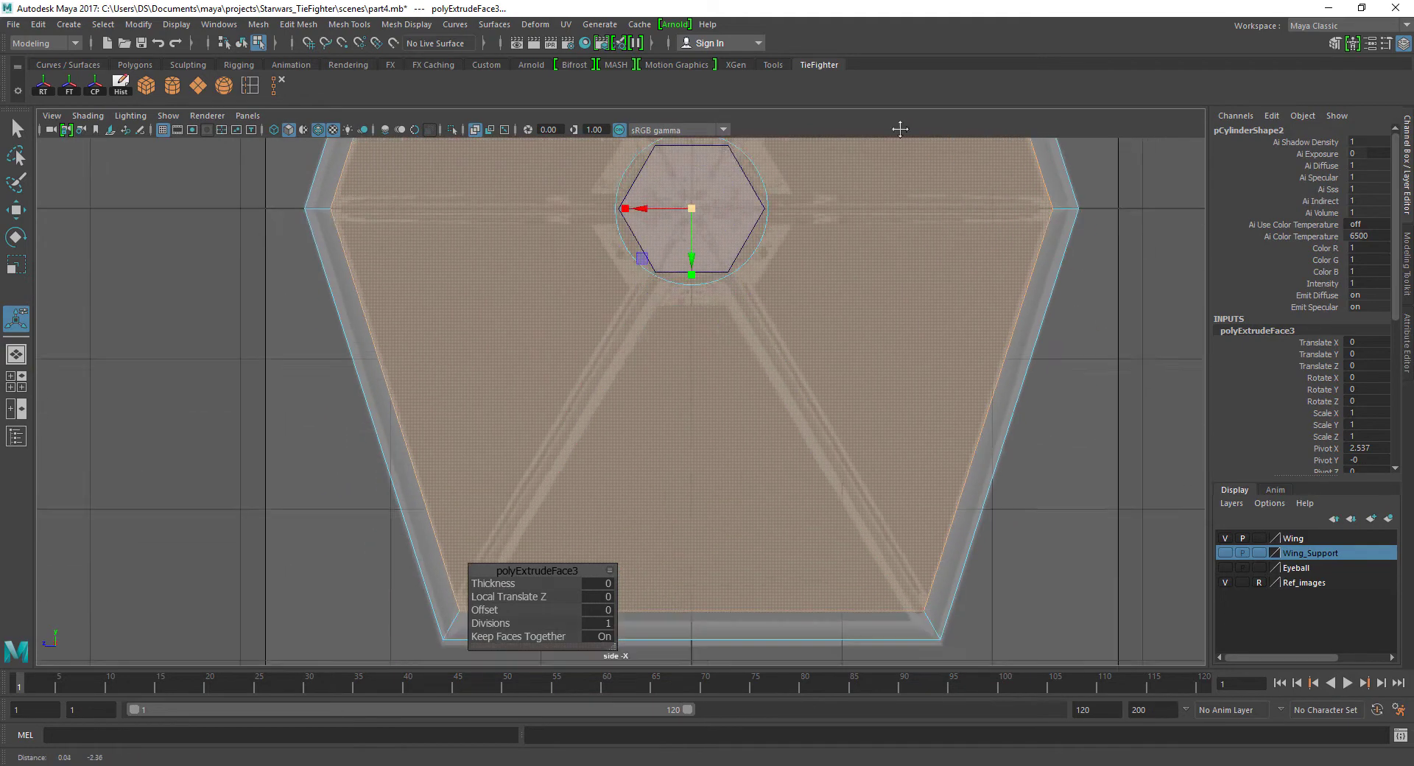
{"action": "scroll", "coordinate": [907, 464], "scroll_direction": "down", "scroll_amount": 5}
{"action": "scroll", "coordinate": [892, 433], "scroll_direction": "down", "scroll_amount": 2}
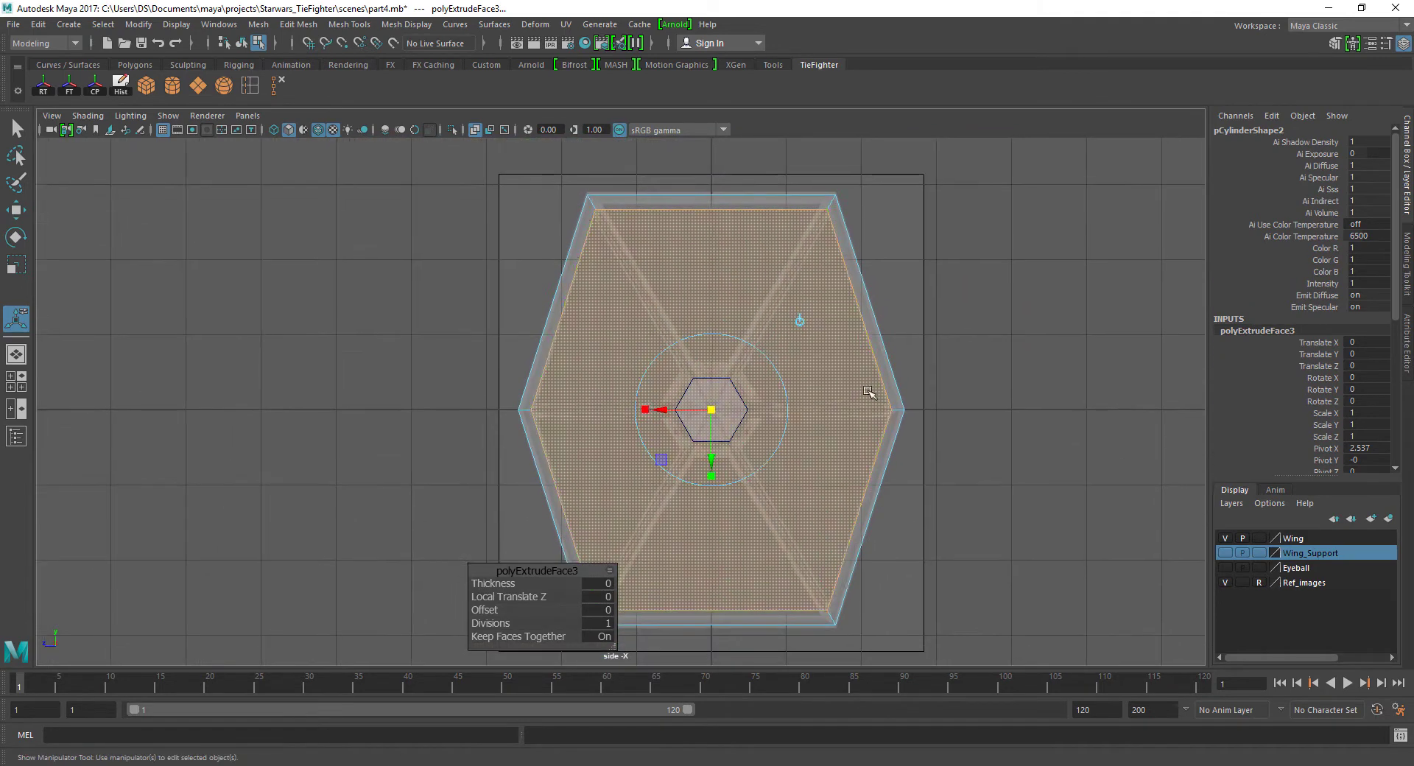
{"action": "scroll", "coordinate": [885, 456], "scroll_direction": "up", "scroll_amount": 2}
Extrude the face again with Ctrl+E and shrink it to a small hub hexagon.
{"action": "key", "text": "ctrl+e"}
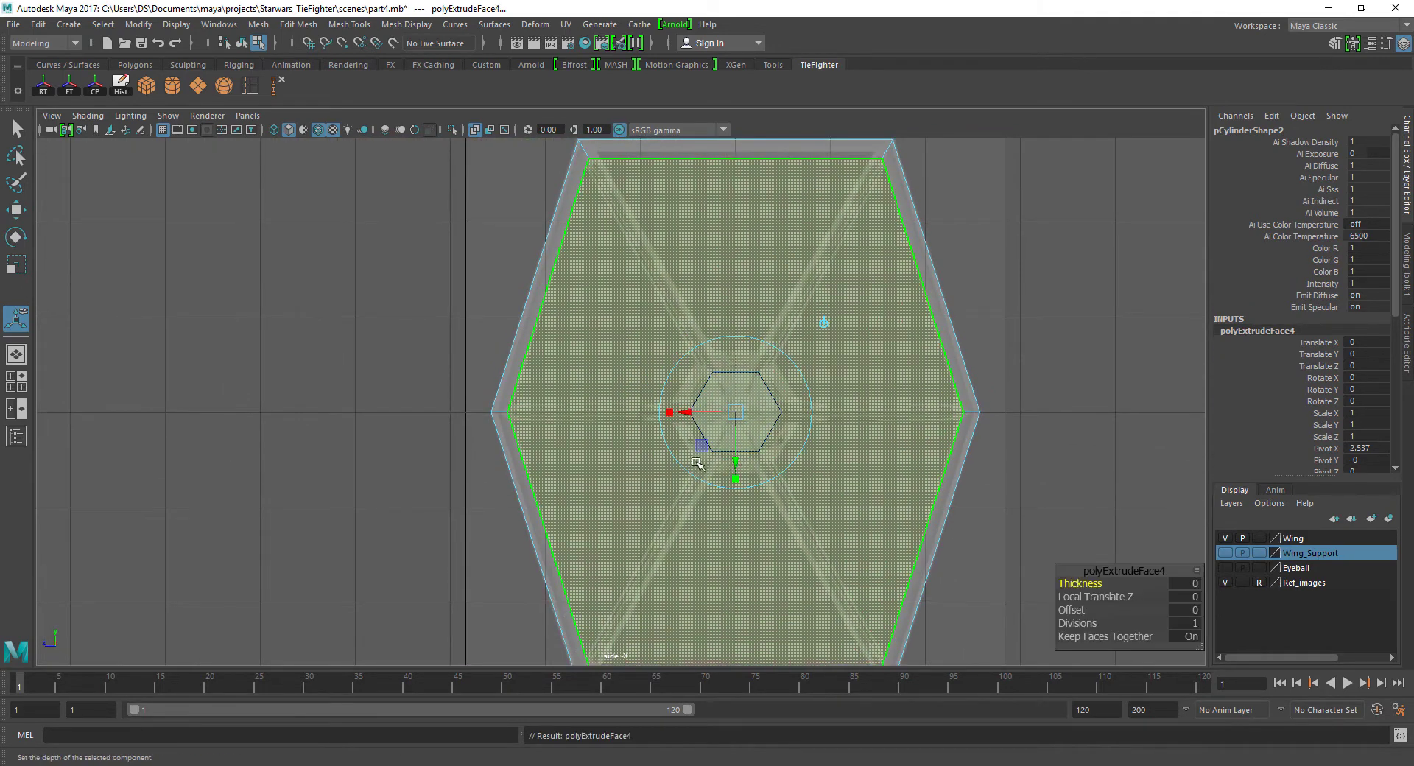
{"action": "left_click", "coordinate": [736, 482]}
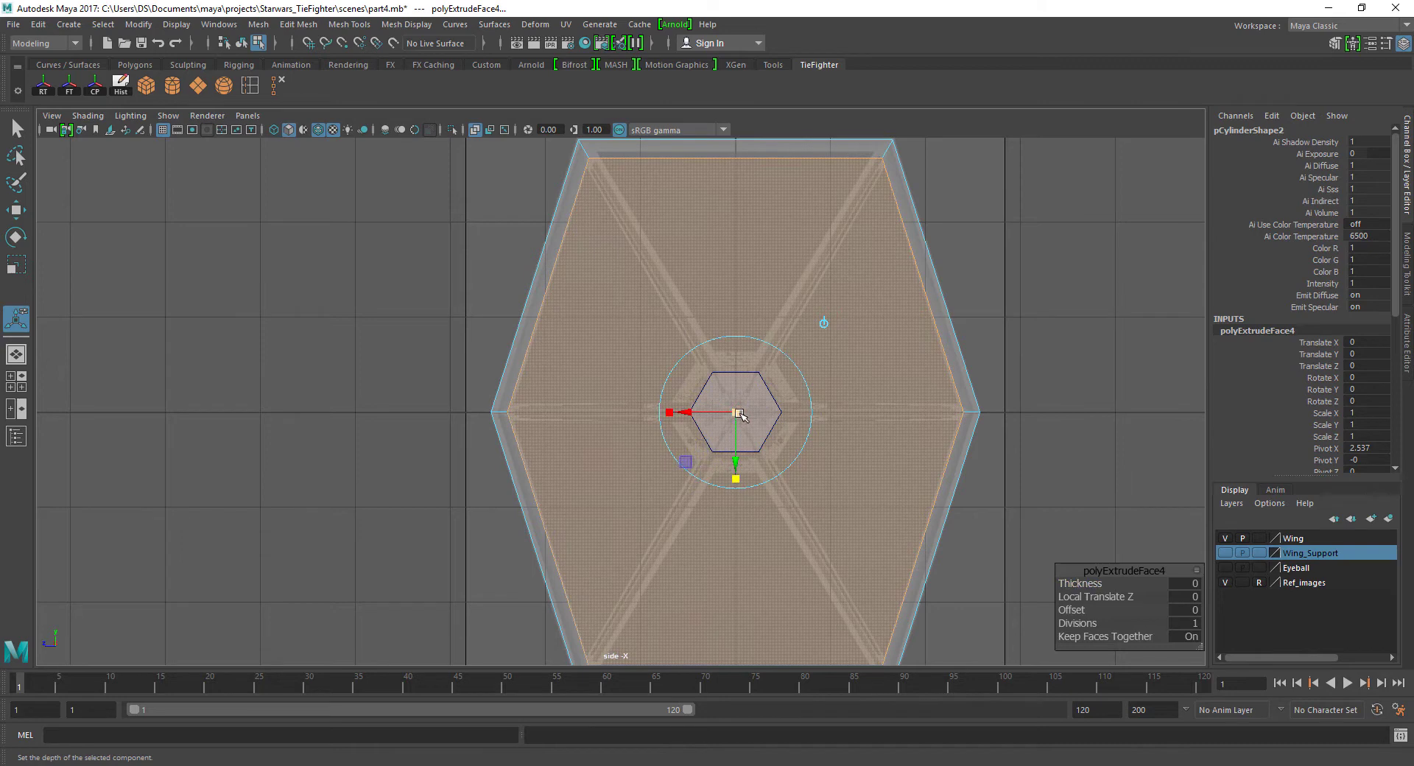
{"action": "left_click_drag", "start_coordinate": [739, 413], "coordinate": [701, 412]}
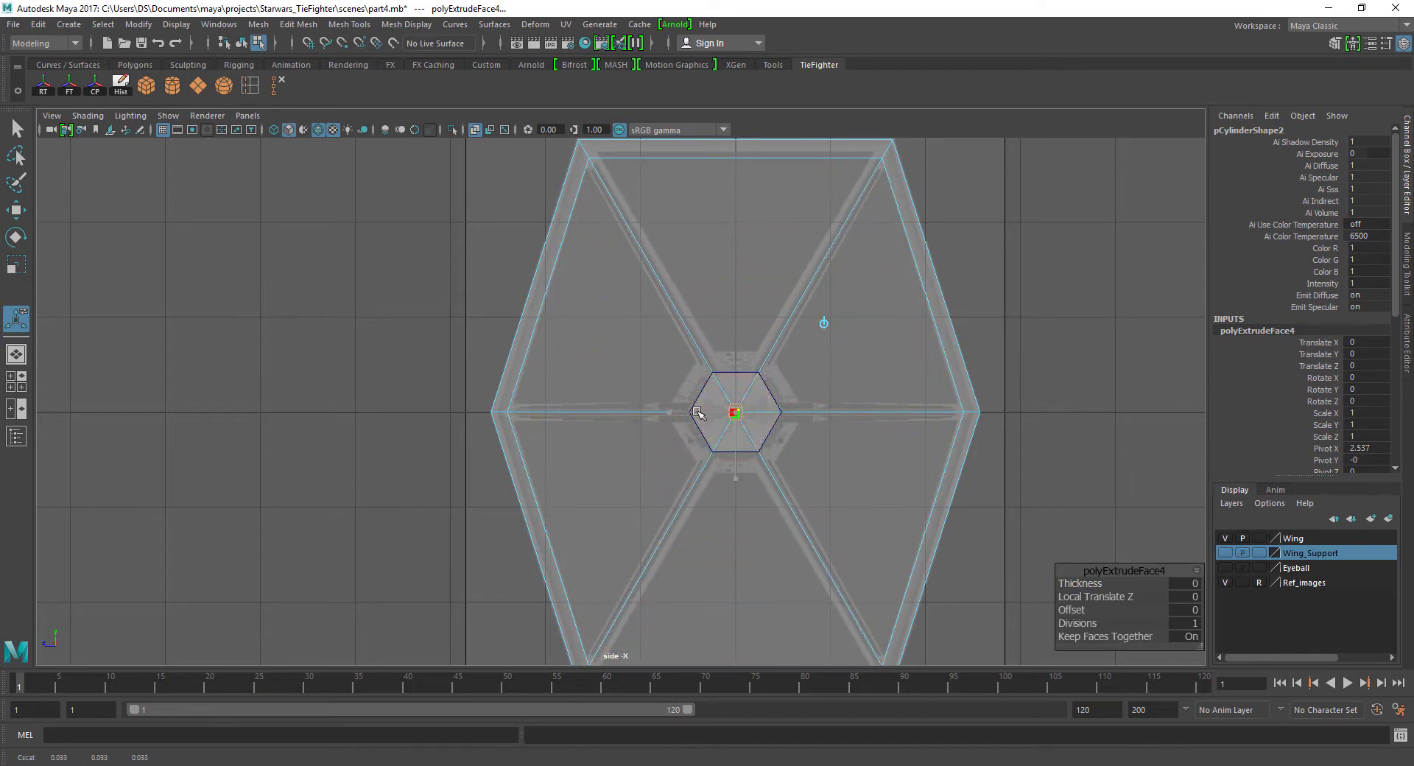
{"action": "right_click_drag", "start_coordinate": [735, 413], "coordinate": [841, 418]}
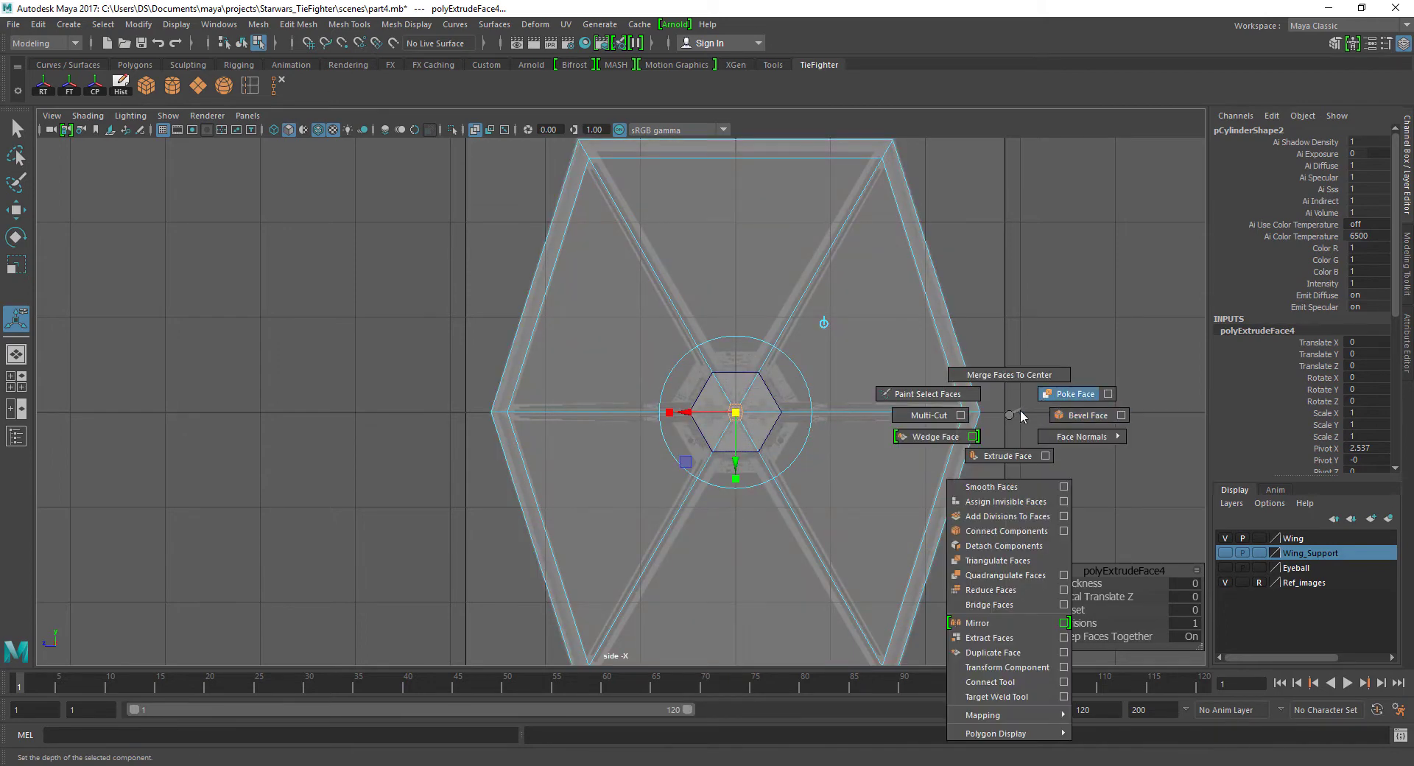
{"action": "right_click_drag", "start_coordinate": [1120, 414], "coordinate": [1019, 409]}
{"action": "scroll", "coordinate": [843, 431], "scroll_direction": "up", "scroll_amount": 2}
{"action": "scroll", "coordinate": [842, 431], "scroll_direction": "up", "scroll_amount": 4}
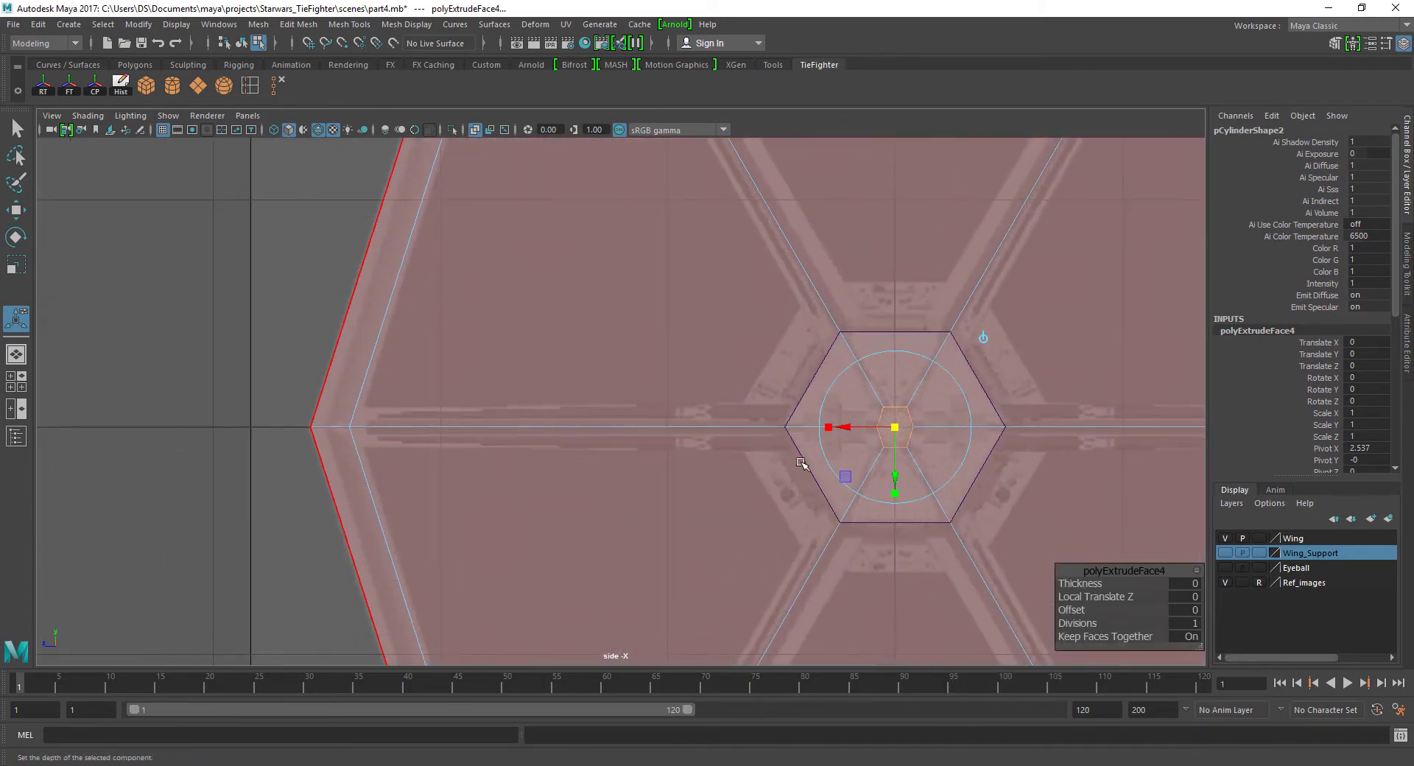
{"action": "left_click_drag", "start_coordinate": [731, 352], "coordinate": [707, 353]}
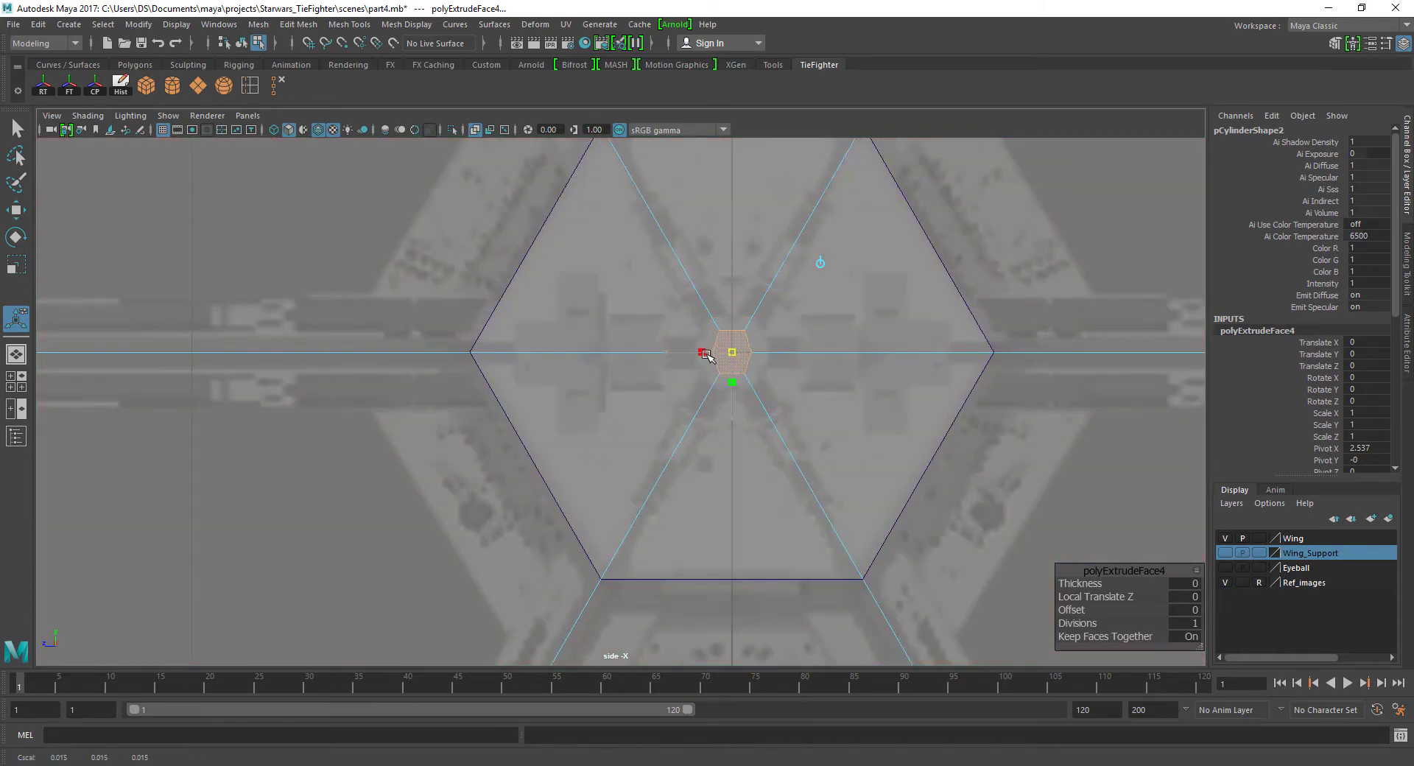
{"action": "left_click_drag", "start_coordinate": [708, 355], "coordinate": [829, 371]}
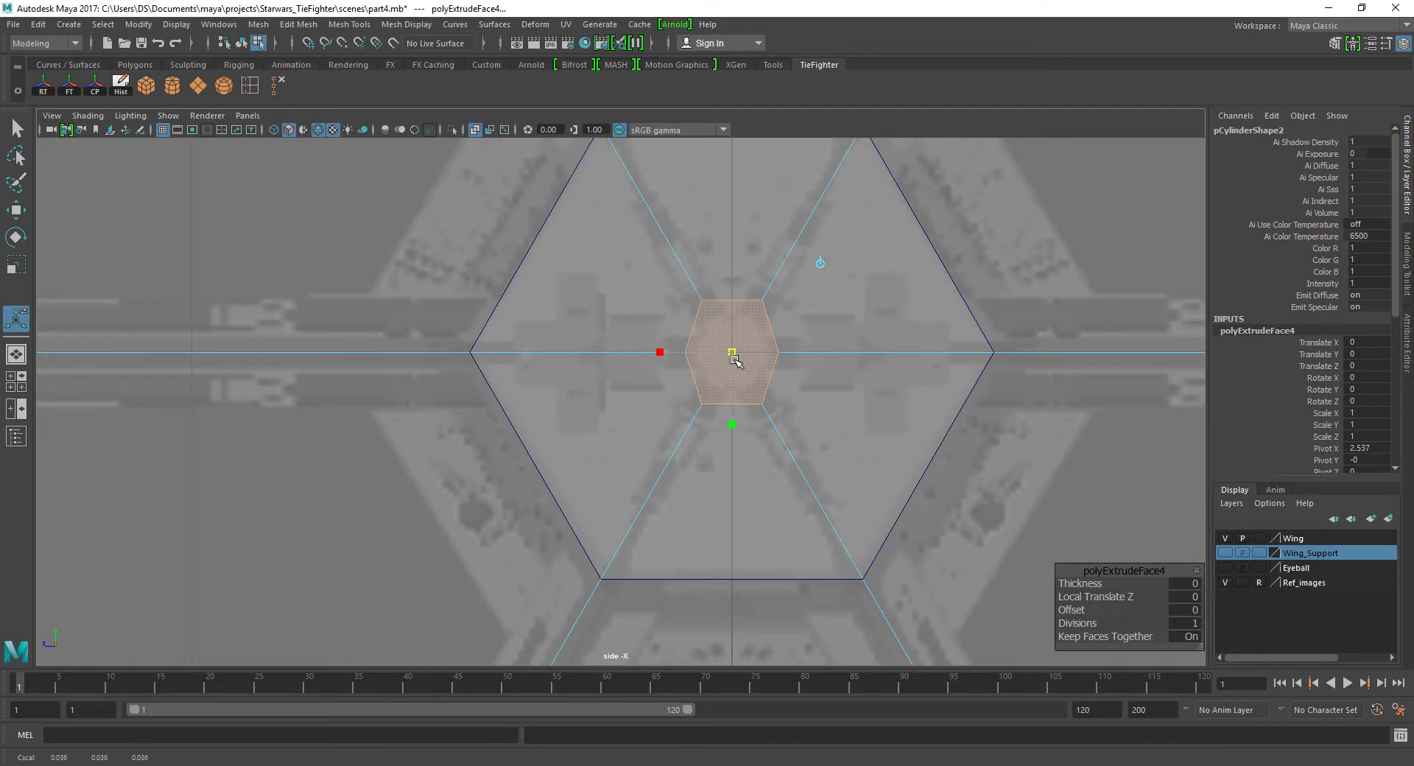
{"action": "scroll", "coordinate": [744, 366], "scroll_direction": "down", "scroll_amount": 3}
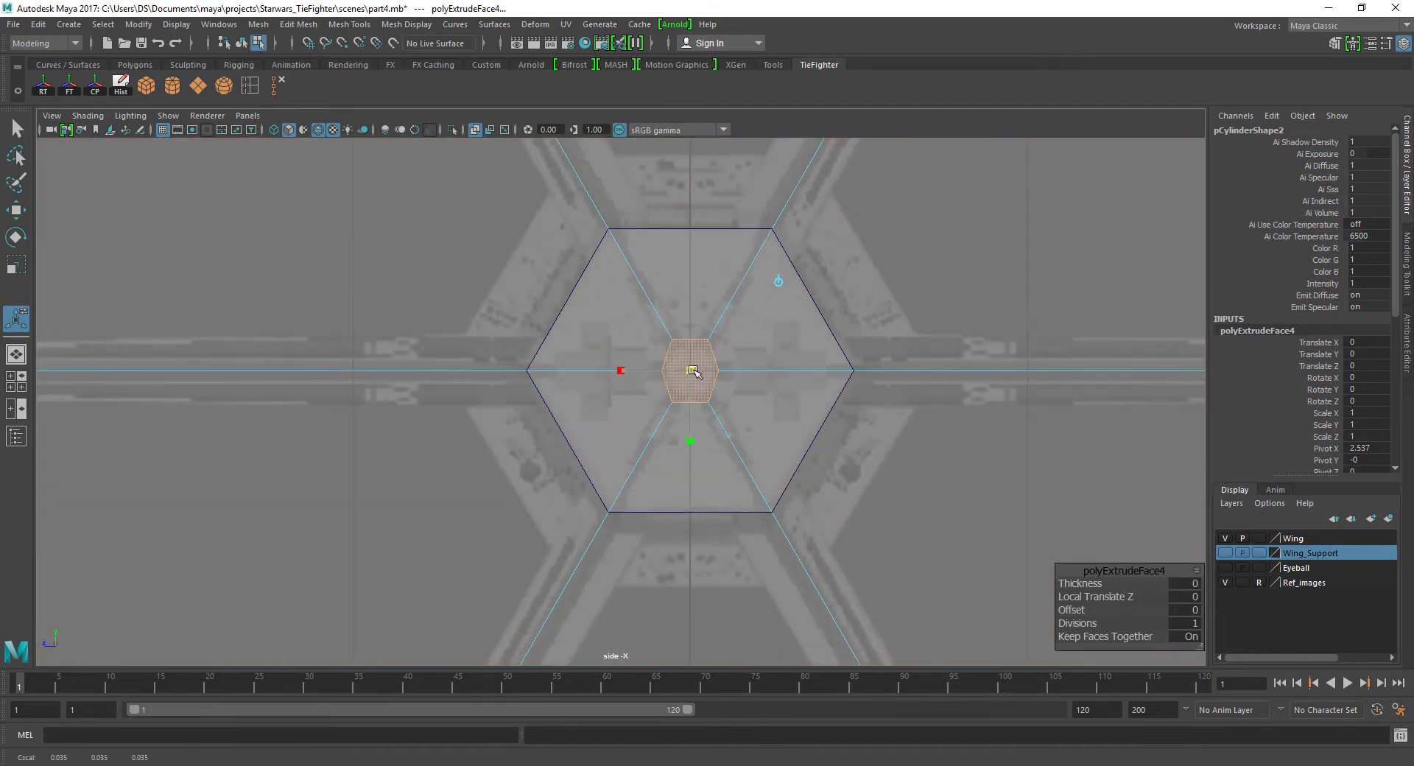
{"action": "left_click", "coordinate": [745, 373]}
Frame the hex panel and tumble the enlarged perspective view to an oblique angle.
{"action": "key", "text": "f"}
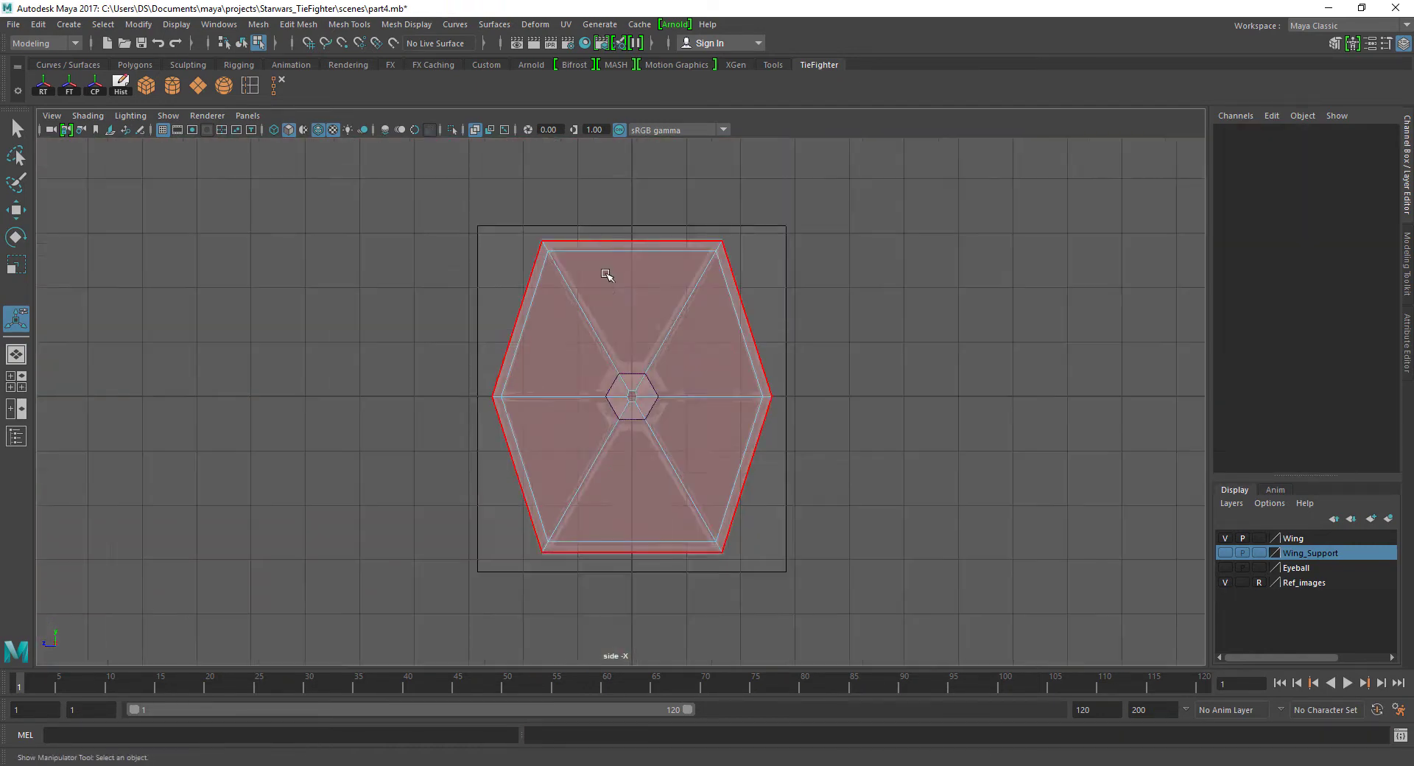
{"action": "key", "text": "space"}
{"action": "left_click_drag", "start_coordinate": [784, 317], "coordinate": [835, 233], "text": "alt"}
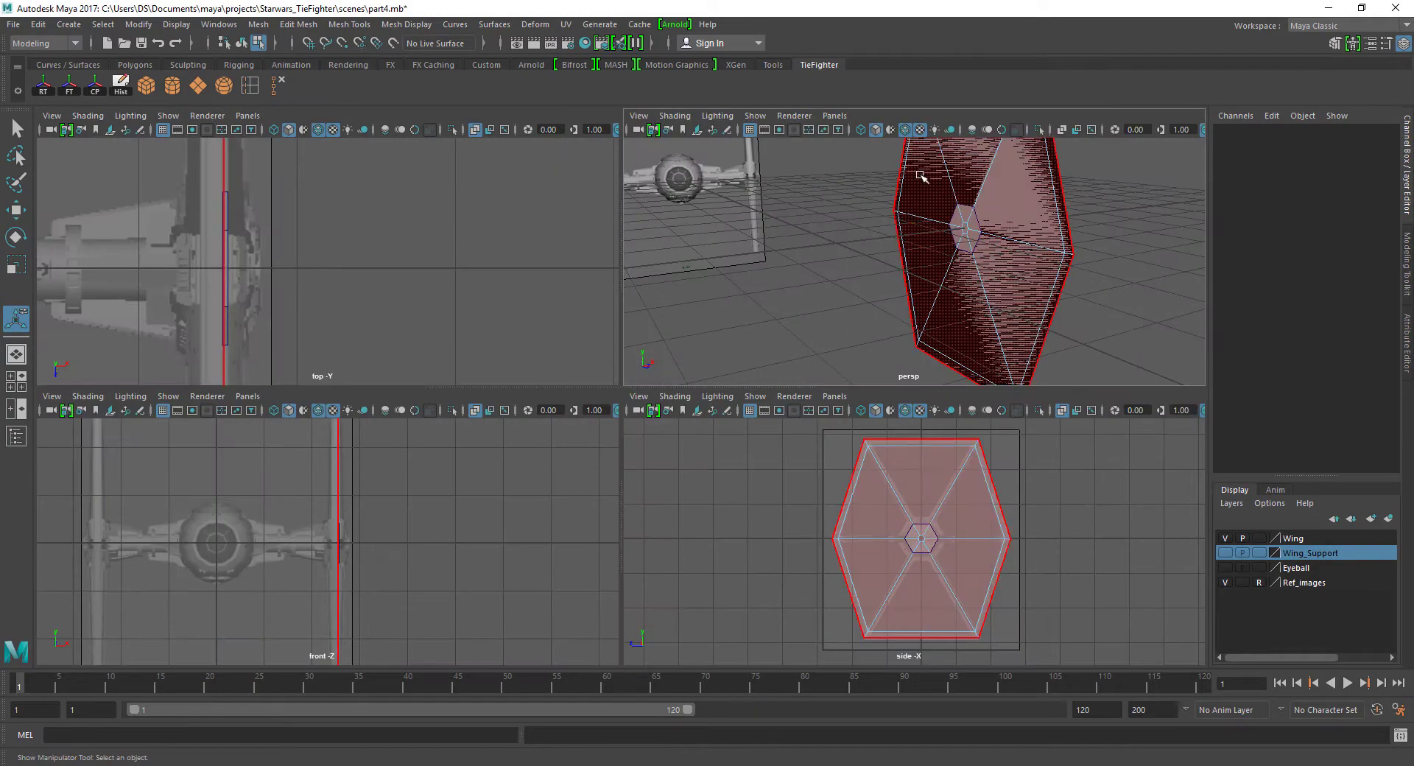
{"action": "left_click", "coordinate": [897, 211]}
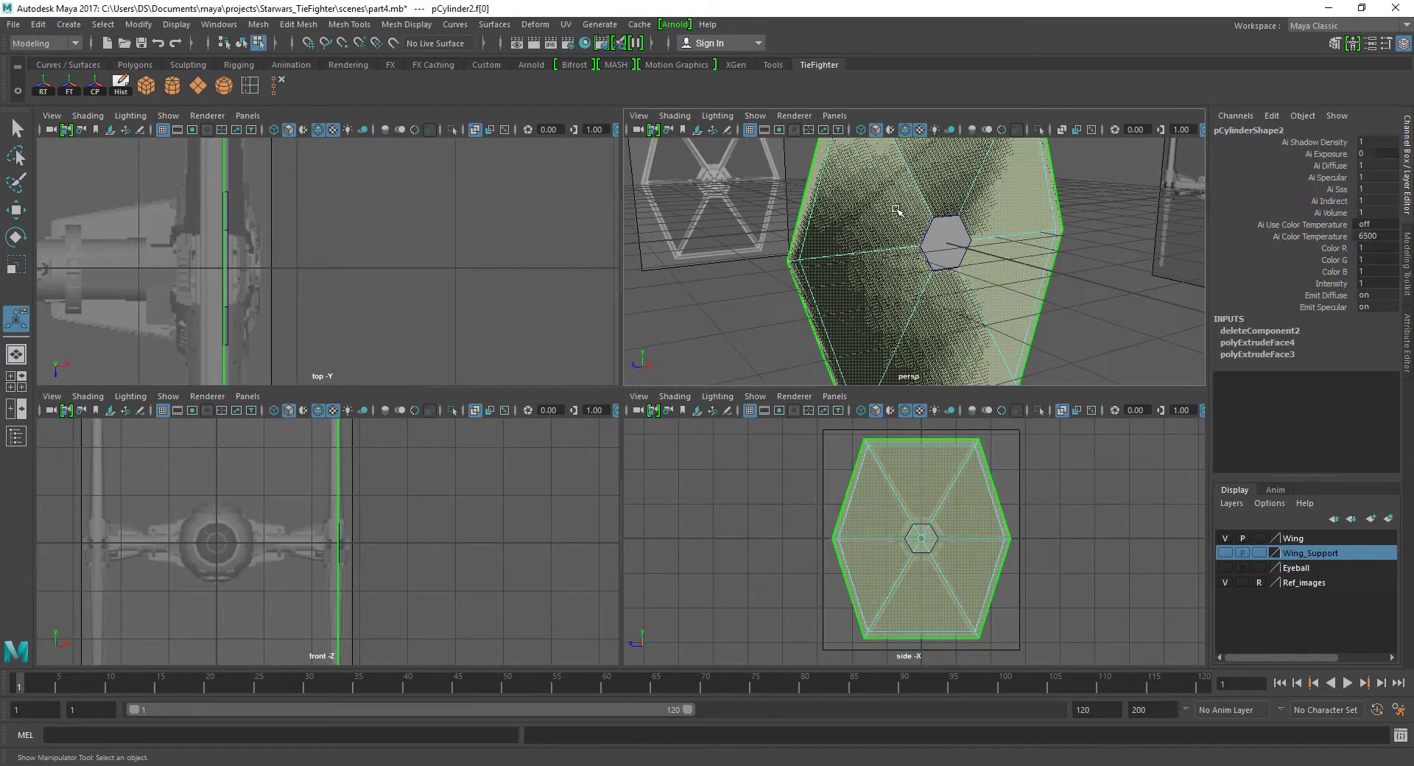
{"action": "left_click", "coordinate": [600, 261]}
{"action": "mouse_move", "coordinate": [963, 304]}
{"action": "left_mouse_down", "text": "alt"}
{"action": "mouse_move", "coordinate": [804, 242]}
{"action": "mouse_move", "coordinate": [817, 309]}
{"action": "left_mouse_up", "text": "alt"}
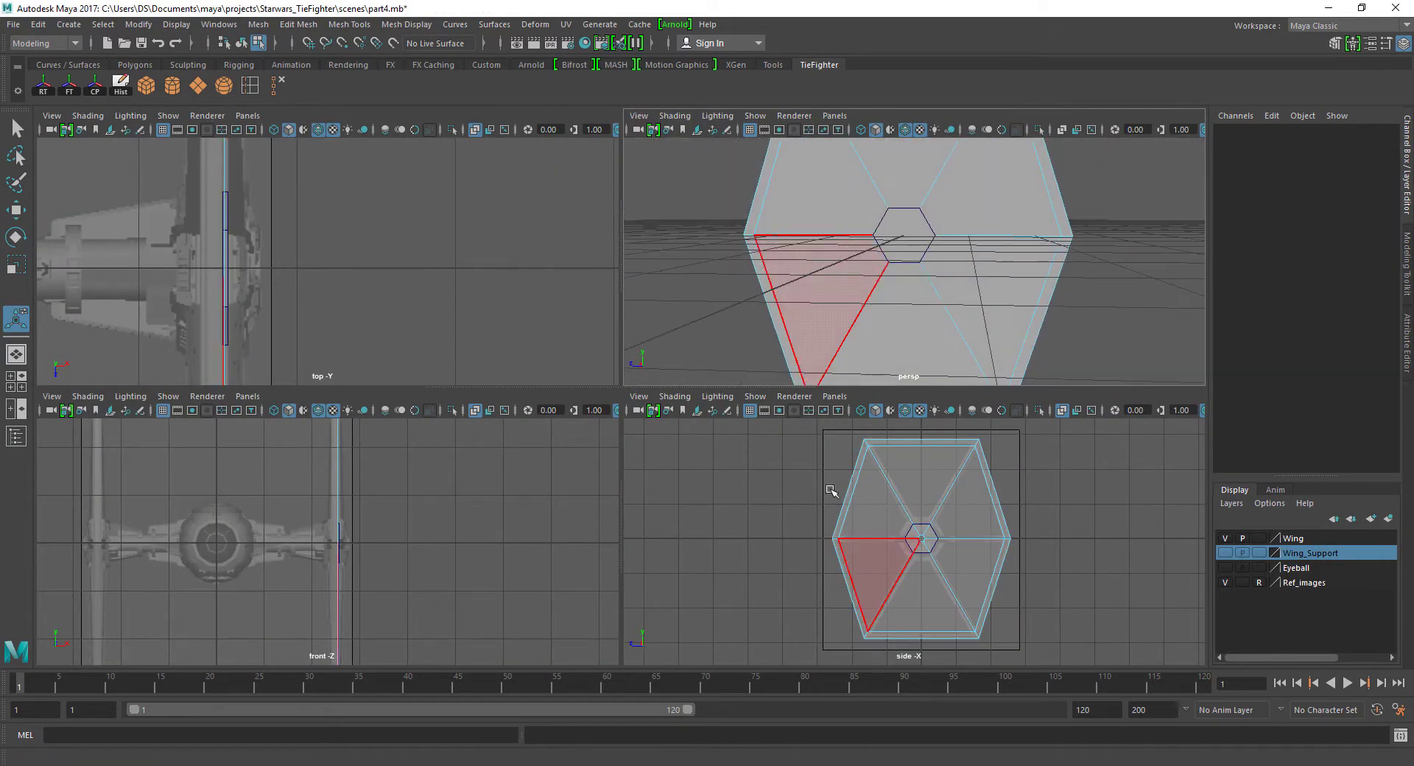
{"action": "key", "text": "space"}
{"action": "scroll", "coordinate": [743, 418], "scroll_direction": "up", "scroll_amount": 3}
{"action": "scroll", "coordinate": [662, 383], "scroll_direction": "up", "scroll_amount": 2}
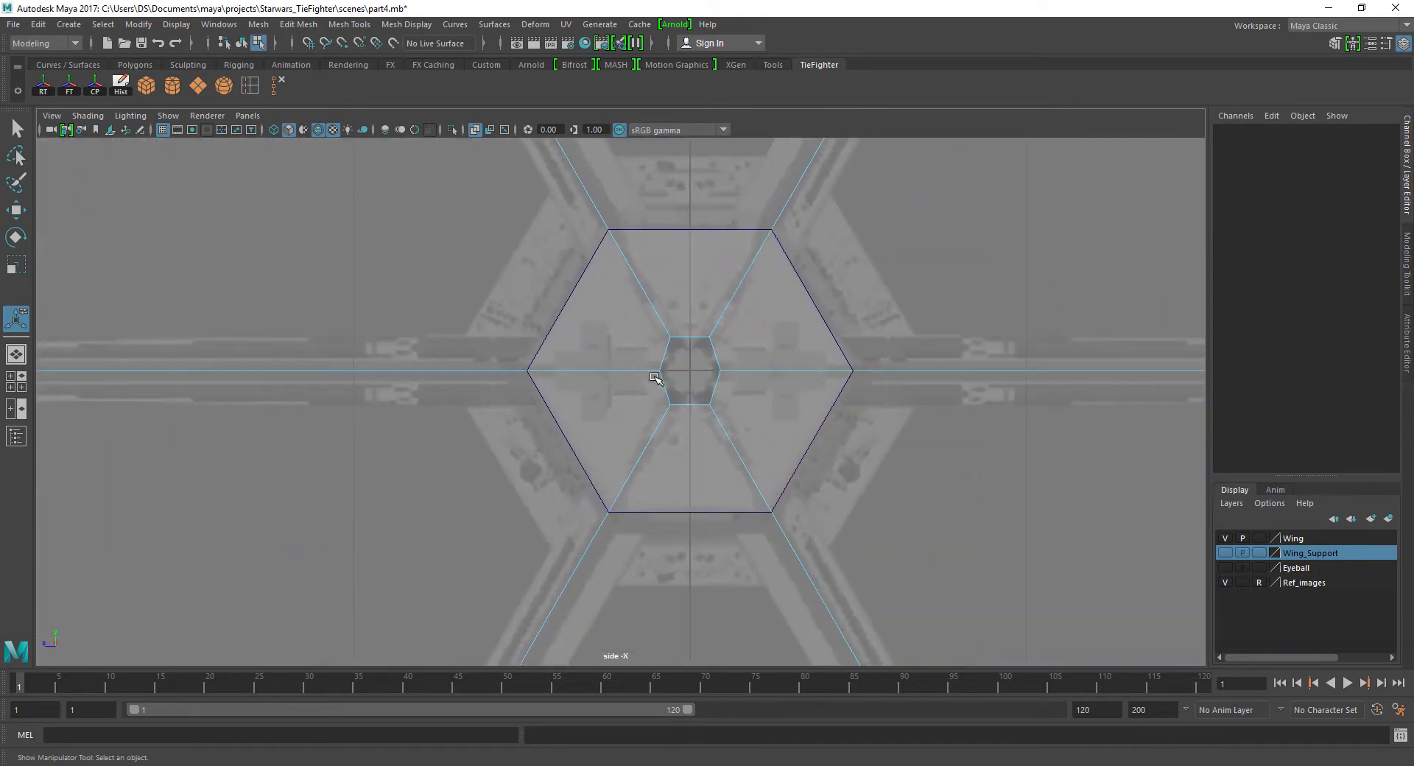
{"action": "scroll", "coordinate": [659, 379], "scroll_direction": "down", "scroll_amount": 5}
{"action": "key", "text": "space"}
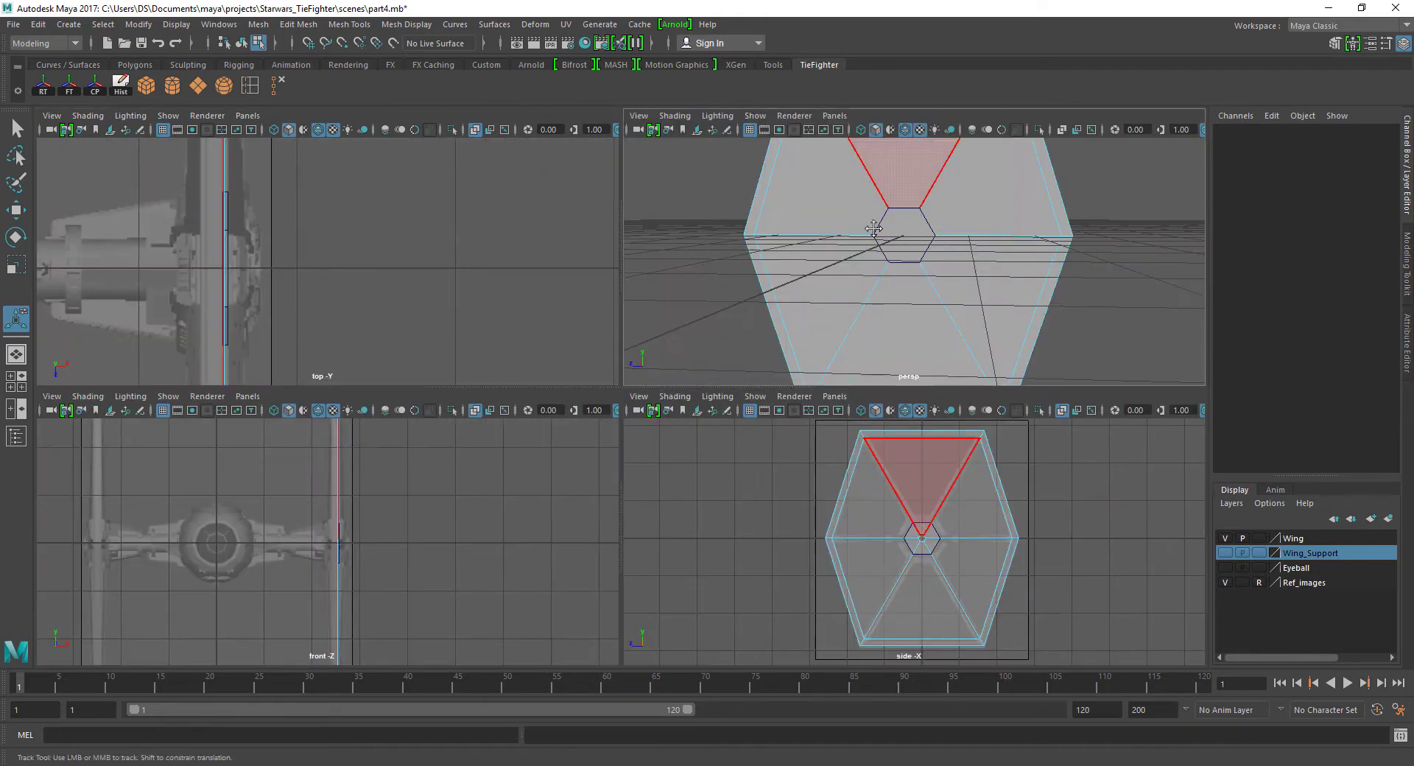
{"action": "key", "text": "space"}
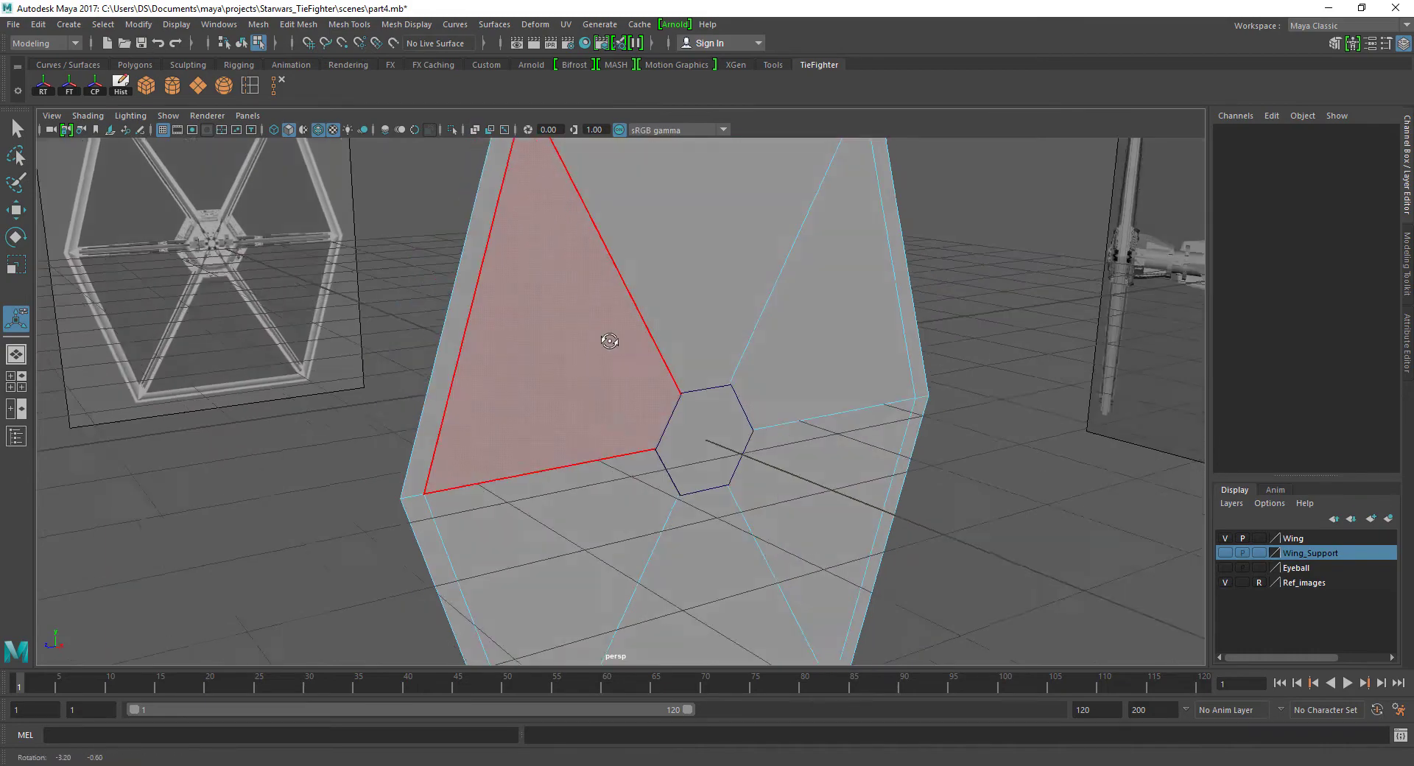
{"action": "mouse_move", "coordinate": [600, 317]}
{"action": "left_mouse_down", "text": "alt"}
{"action": "mouse_move", "coordinate": [603, 344]}
{"action": "mouse_move", "coordinate": [653, 250]}
{"action": "left_mouse_up", "text": "alt"}
In edge mode, select the strut edges running from the hub hexagon to the panel corners.
{"action": "right_click_drag", "start_coordinate": [652, 248], "coordinate": [671, 217]}
{"action": "scroll", "coordinate": [703, 243], "scroll_direction": "down", "scroll_amount": 5}
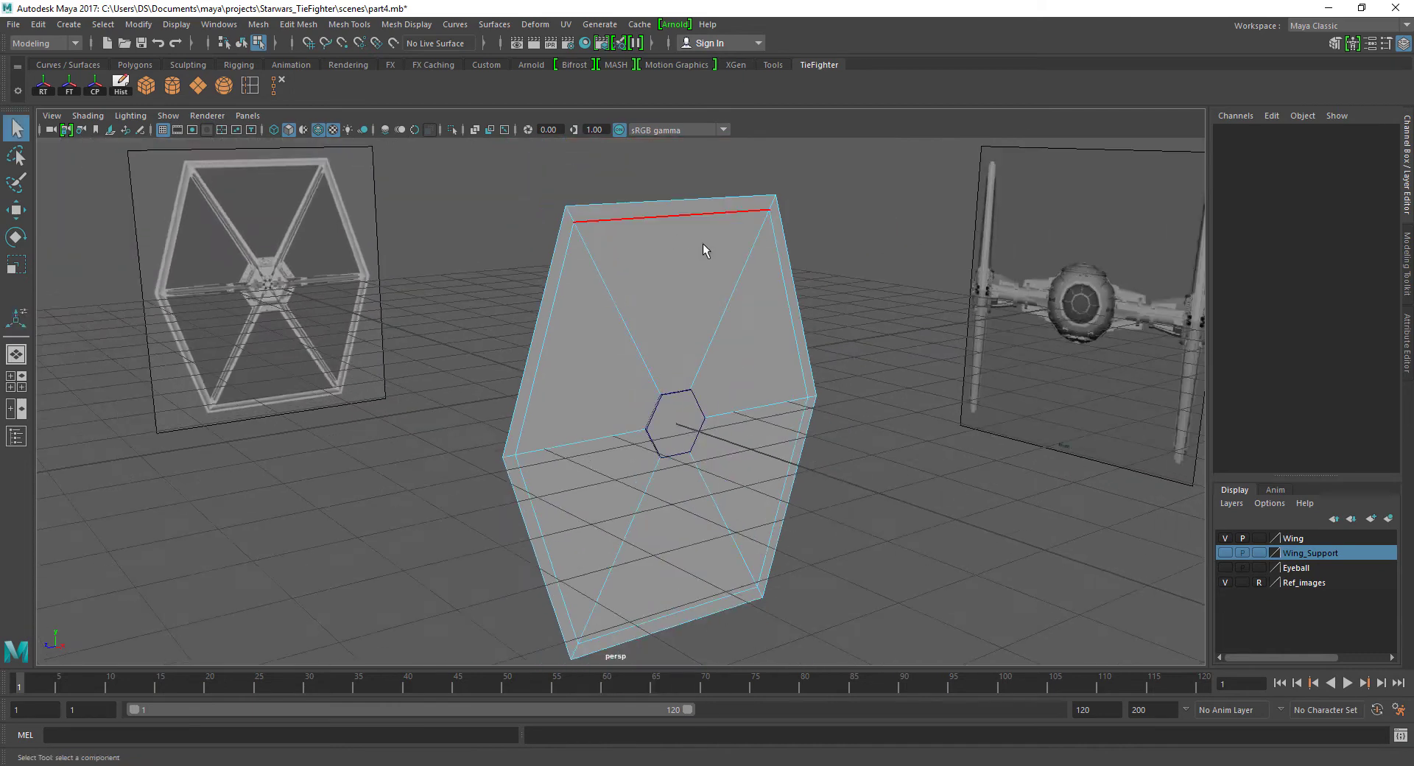
{"action": "left_click", "coordinate": [576, 234]}
{"action": "left_click", "coordinate": [747, 252], "text": "shift"}
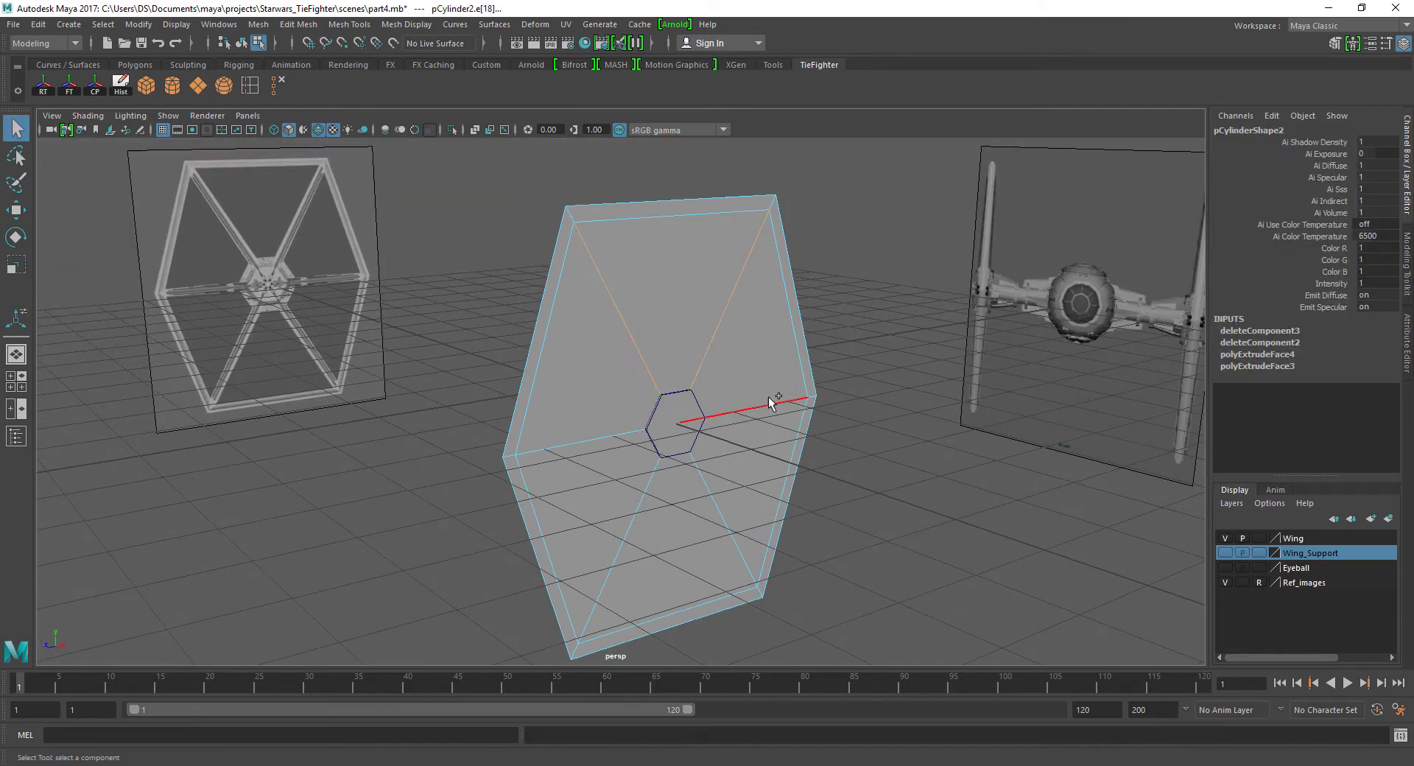
{"action": "left_click", "coordinate": [629, 483], "text": "shift"}
{"action": "mouse_move", "coordinate": [858, 361]}
{"action": "left_mouse_down", "text": "alt"}
{"action": "mouse_move", "coordinate": [734, 401]}
{"action": "mouse_move", "coordinate": [861, 357]}
{"action": "left_mouse_up", "text": "alt"}
{"action": "scroll", "coordinate": [658, 283], "scroll_direction": "up", "scroll_amount": 5}
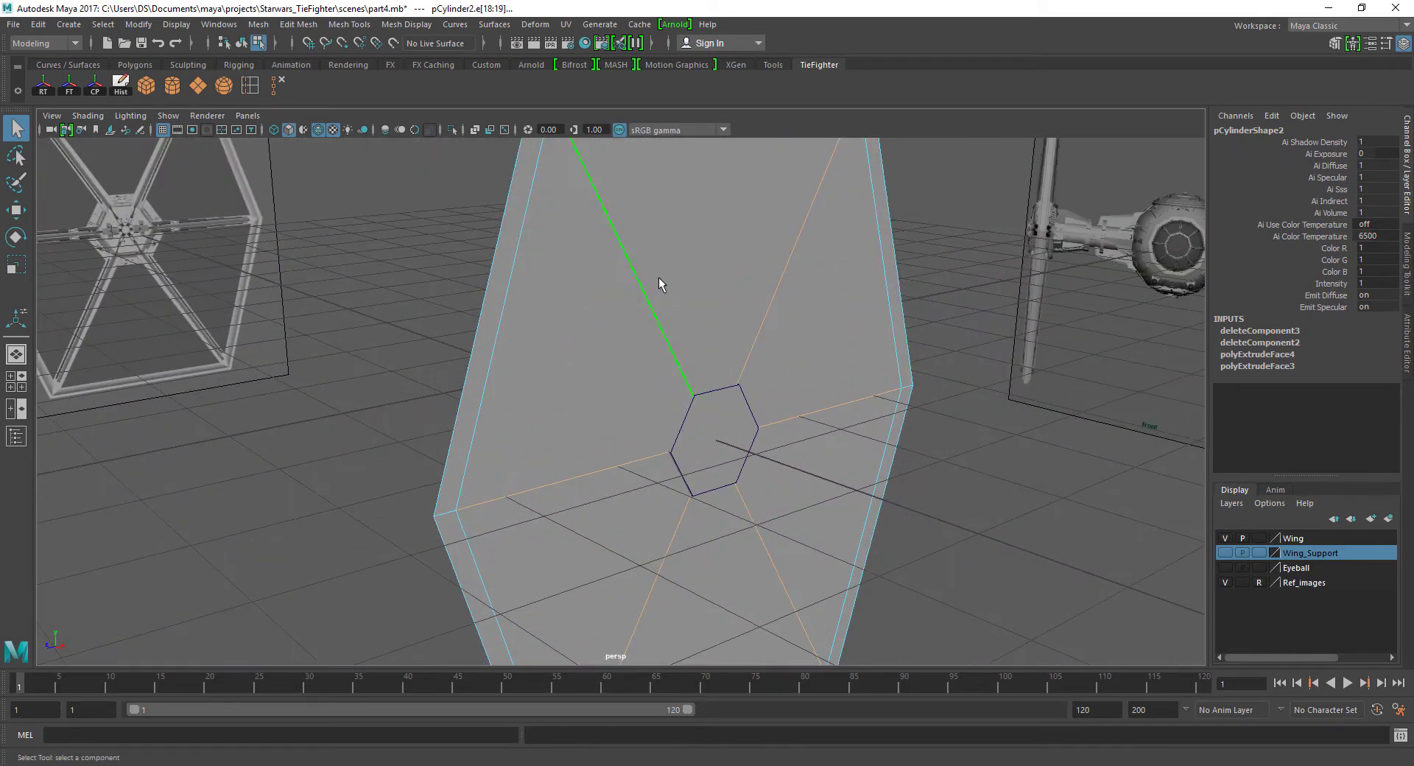
{"action": "left_click", "coordinate": [1406, 254]}
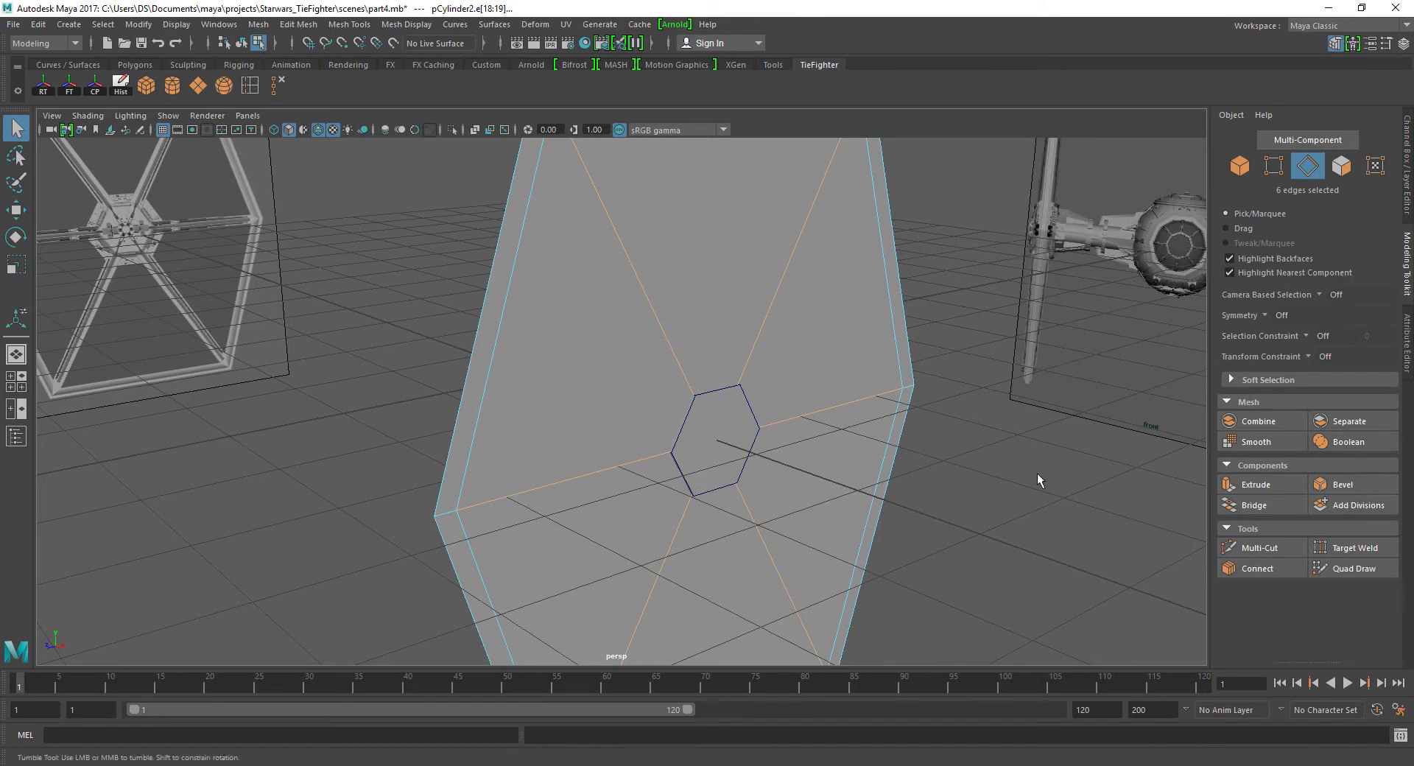
Bevel the six spoke edges with Fraction 1, Segments 2, and miter direction Center.
{"action": "left_click_drag", "start_coordinate": [1038, 479], "coordinate": [1009, 527], "text": "alt"}
{"action": "left_click", "coordinate": [1356, 490]}
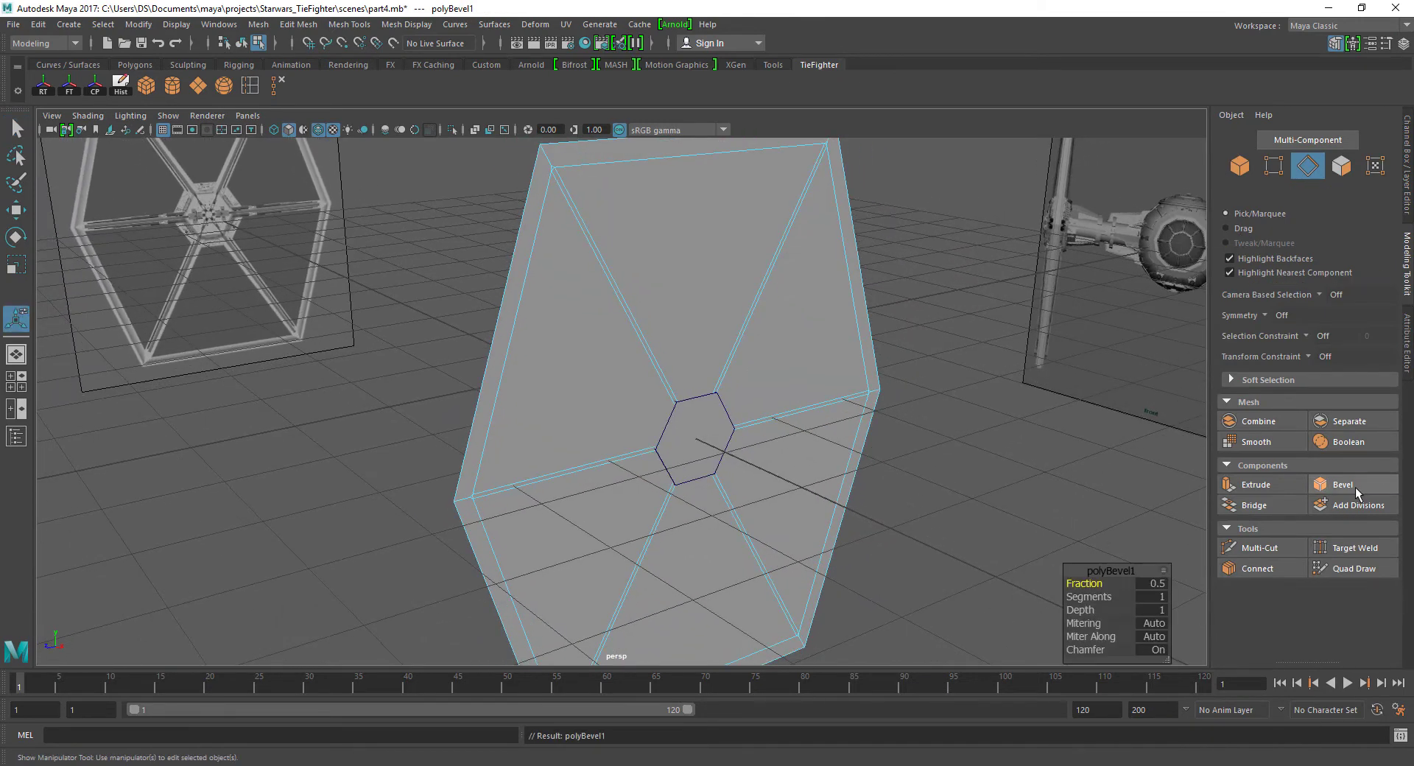
{"action": "left_click_drag", "start_coordinate": [1113, 570], "coordinate": [1040, 412]}
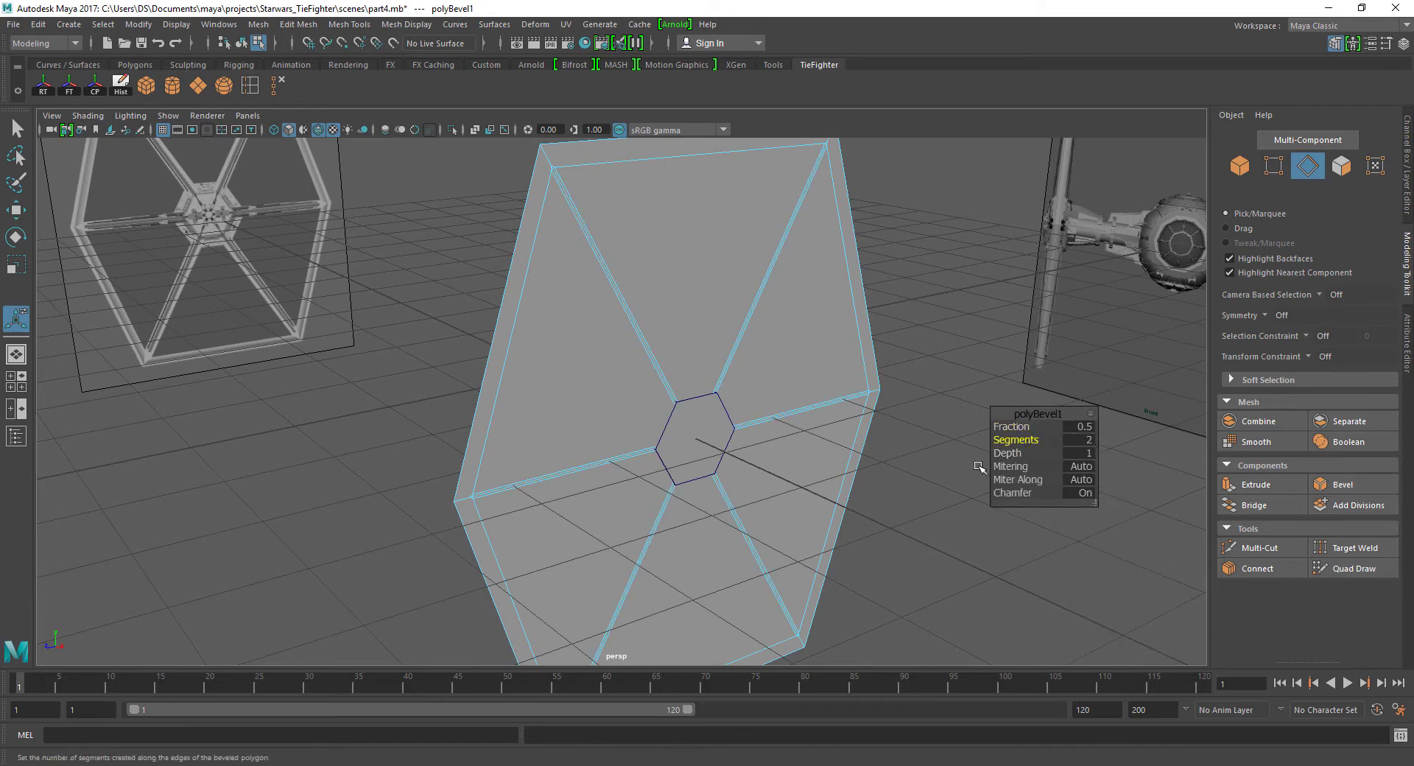
{"action": "left_click_drag", "start_coordinate": [1010, 426], "coordinate": [1019, 426]}
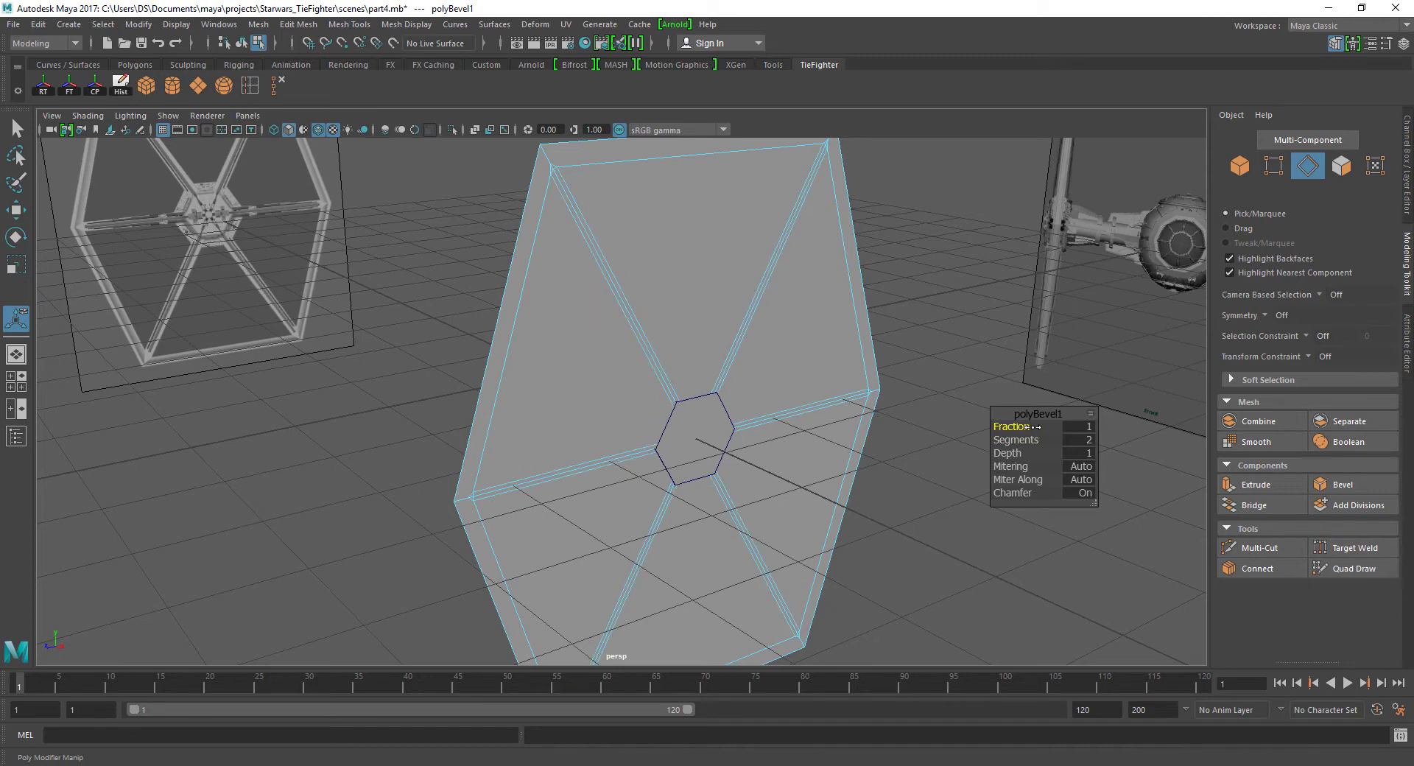
{"action": "left_click", "coordinate": [1087, 479]}
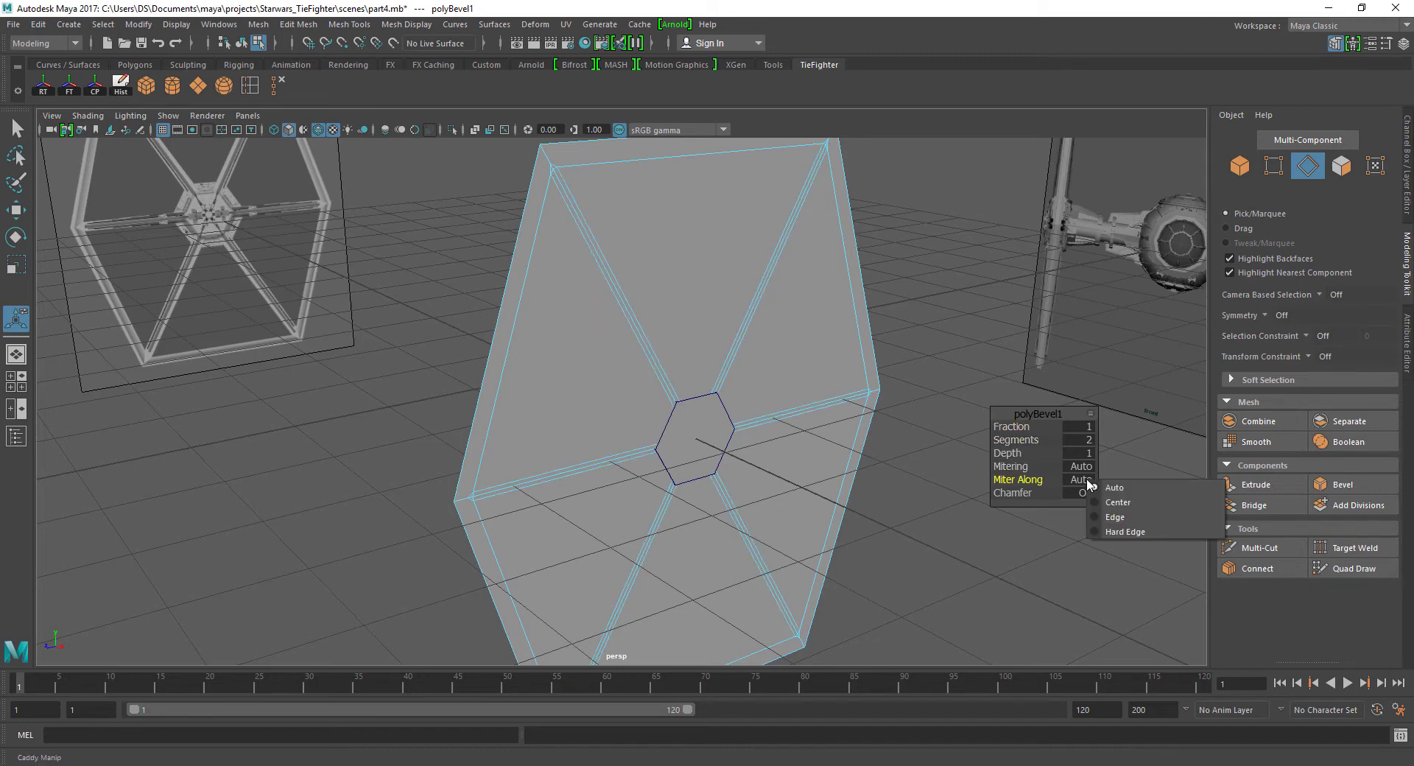
{"action": "left_click", "coordinate": [1094, 514]}
{"action": "left_click", "coordinate": [1075, 479]}
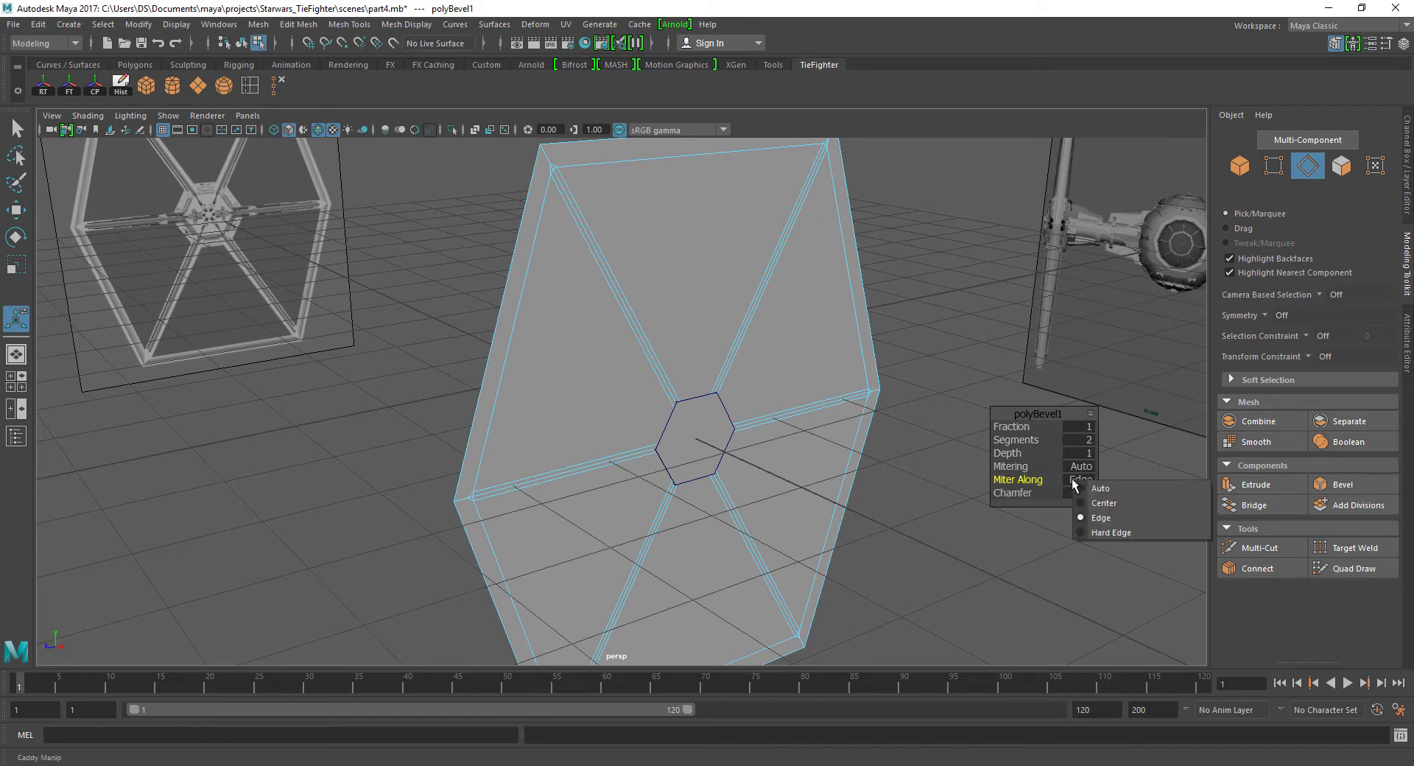
{"action": "left_click", "coordinate": [1095, 502]}
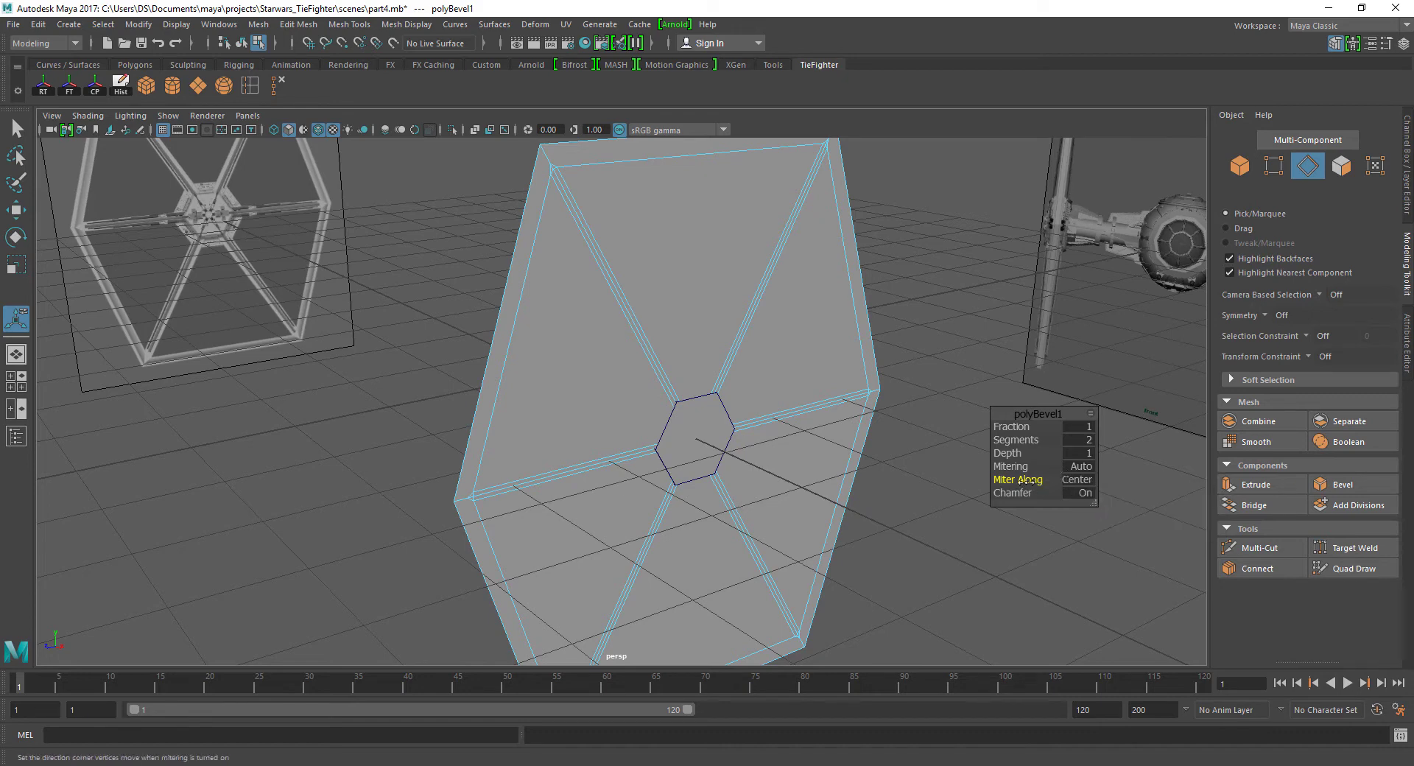
Restore the six strut edge selection and zoom the side view onto the upper struts.
{"action": "left_click", "coordinate": [977, 454]}
{"action": "key", "text": "ctrl+z"}
{"action": "key", "text": "ctrl+z"}
{"action": "key", "text": "f"}
{"action": "key", "text": "space"}
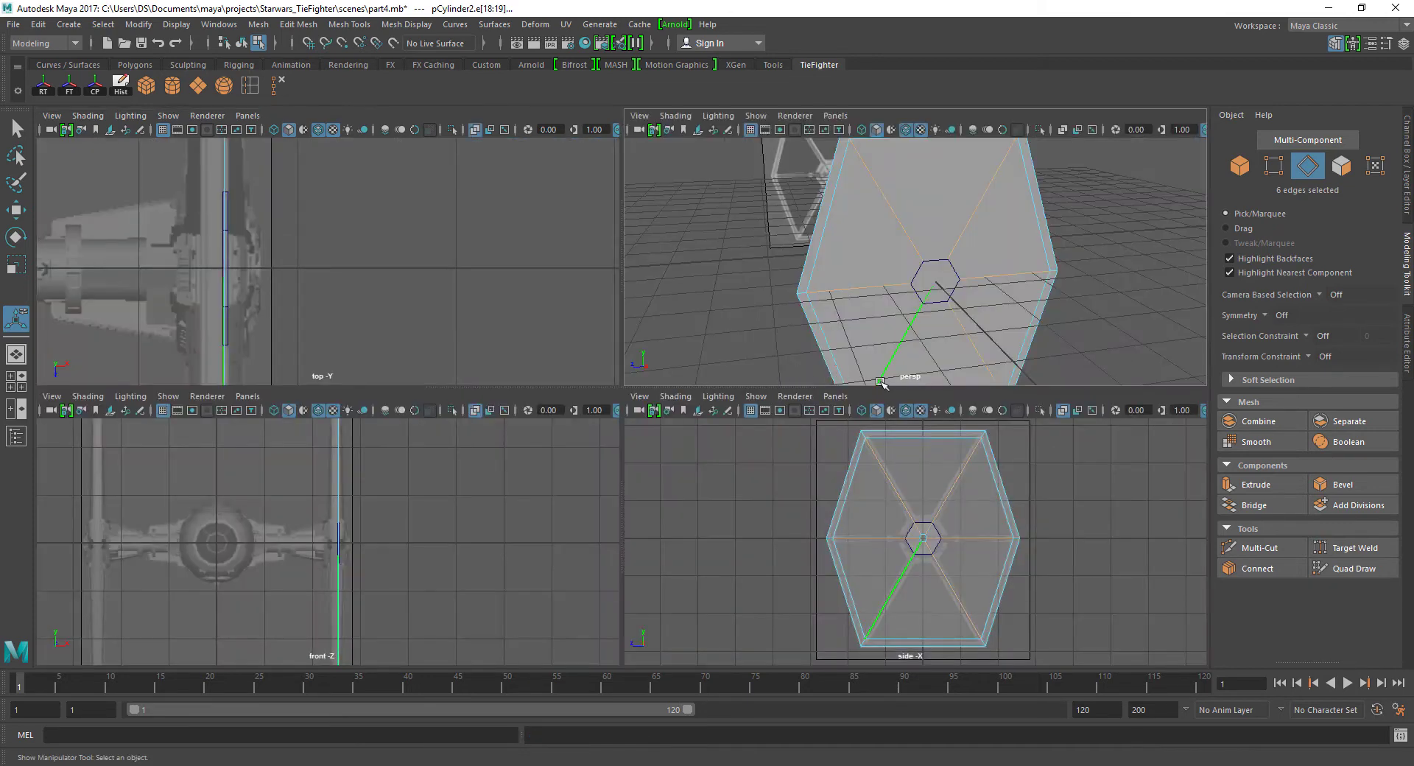
{"action": "key", "text": "space"}
{"action": "scroll", "coordinate": [766, 352], "scroll_direction": "up", "scroll_amount": 3}
{"action": "middle_click_drag", "start_coordinate": [766, 353], "coordinate": [751, 444], "text": "alt"}
{"action": "scroll", "coordinate": [751, 444], "scroll_direction": "up", "scroll_amount": 2}
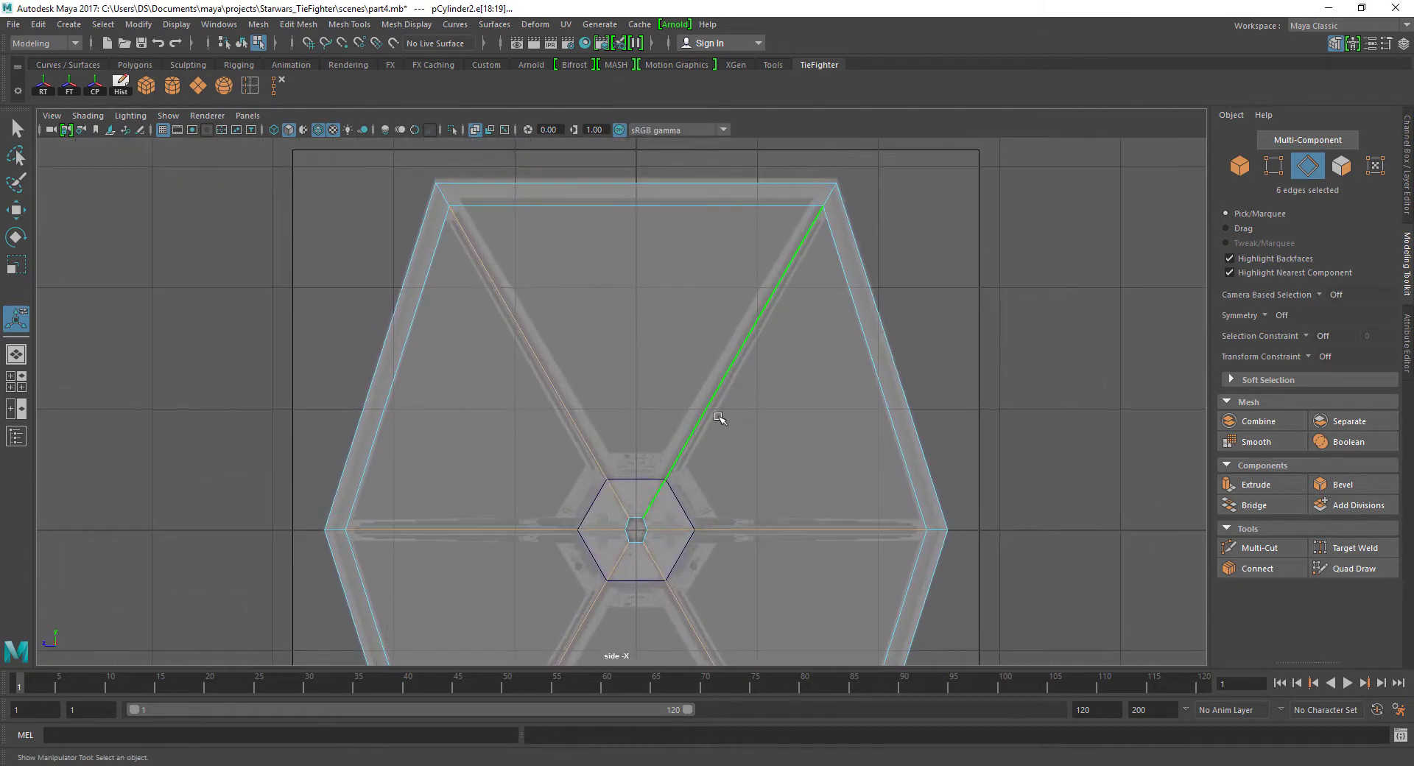
Try an Offset Edge Loop along the upper-left strut, then undo it.
{"action": "left_click", "coordinate": [333, 25]}
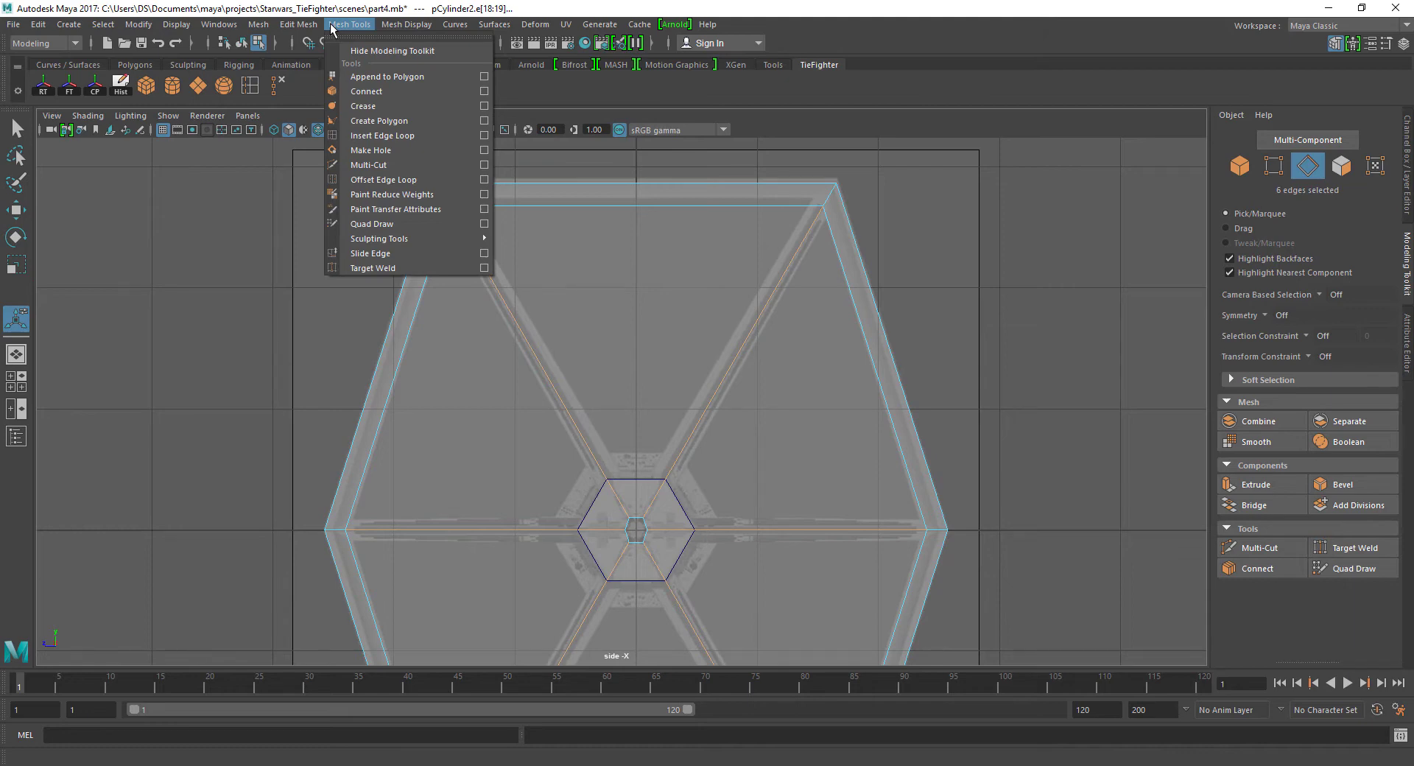
{"action": "left_click", "coordinate": [398, 180]}
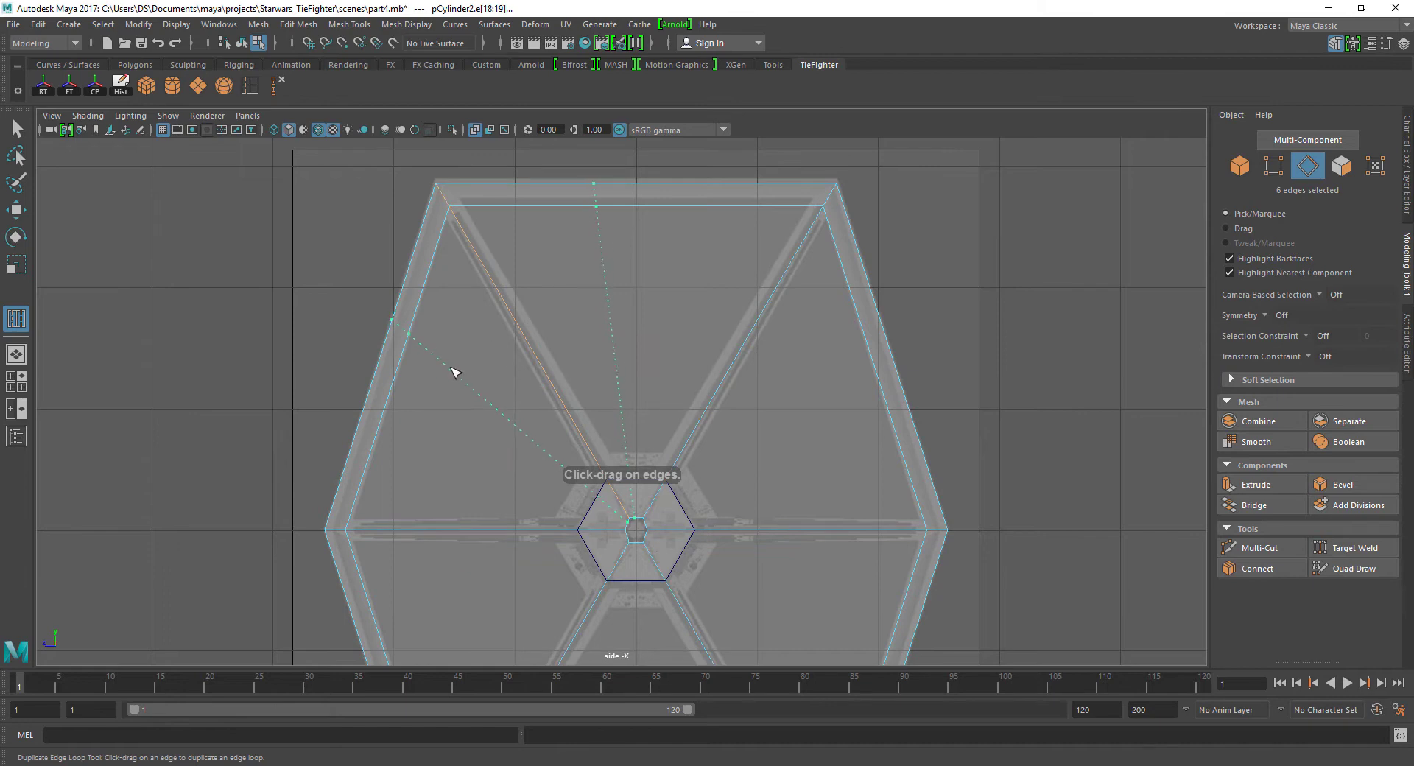
{"action": "left_click", "coordinate": [486, 207]}
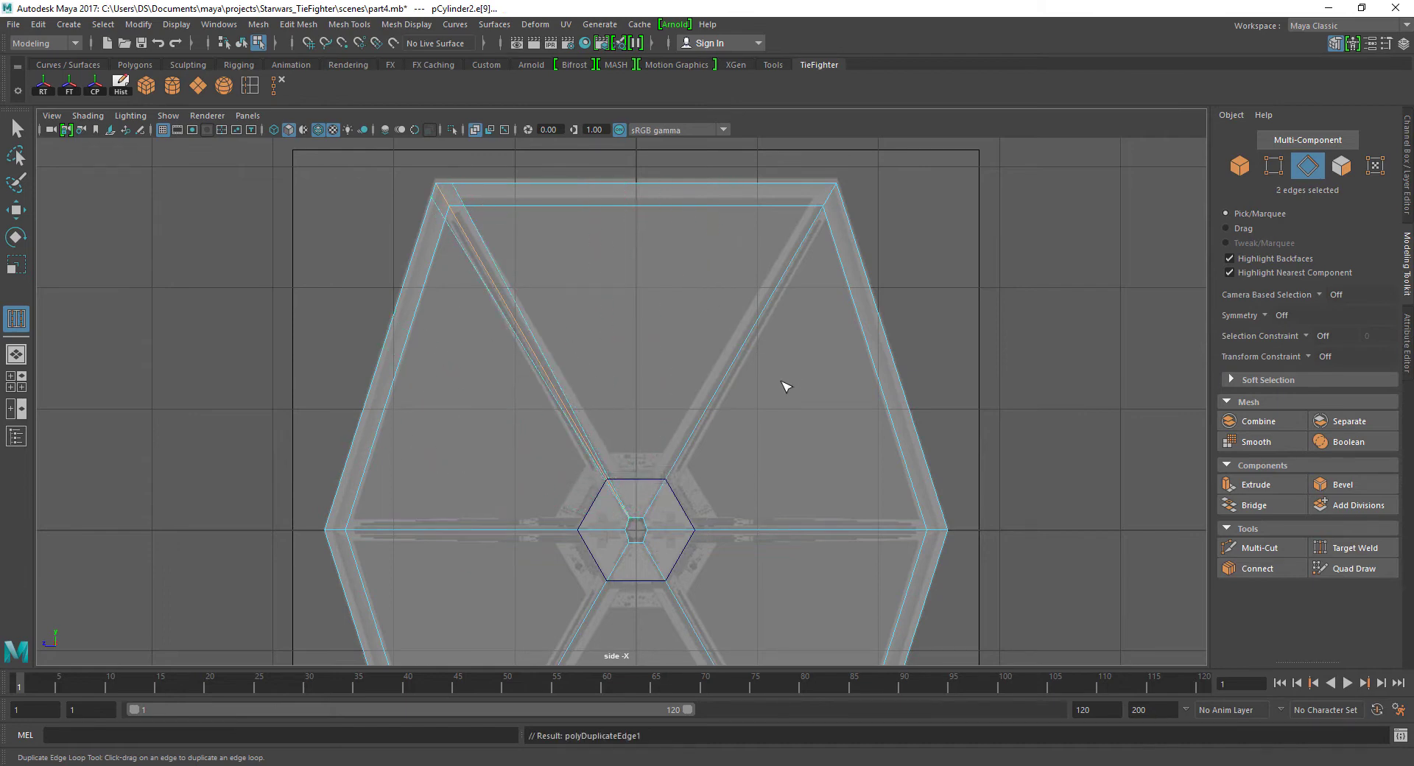
{"action": "key", "text": "q"}
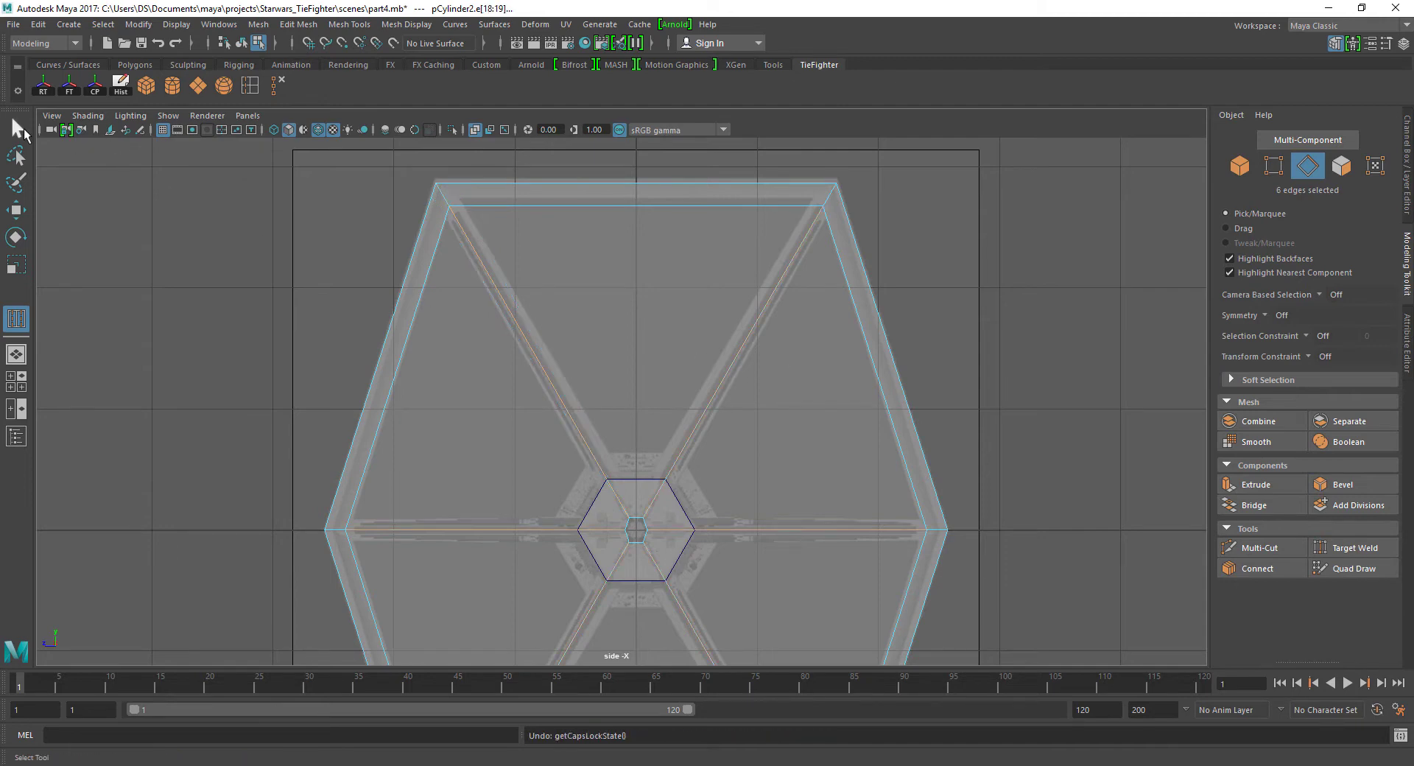
{"action": "left_click", "coordinate": [309, 29]}
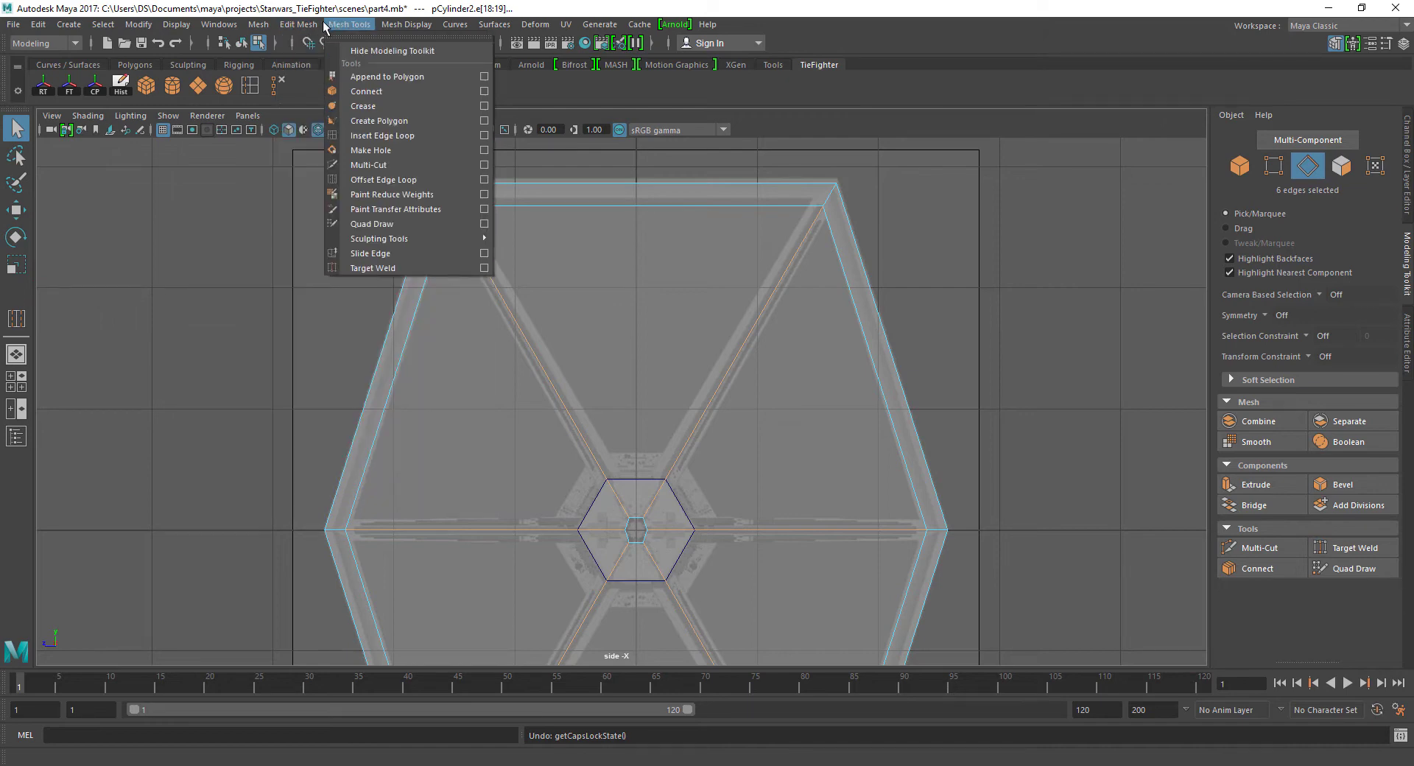
{"action": "left_click", "coordinate": [405, 25]}
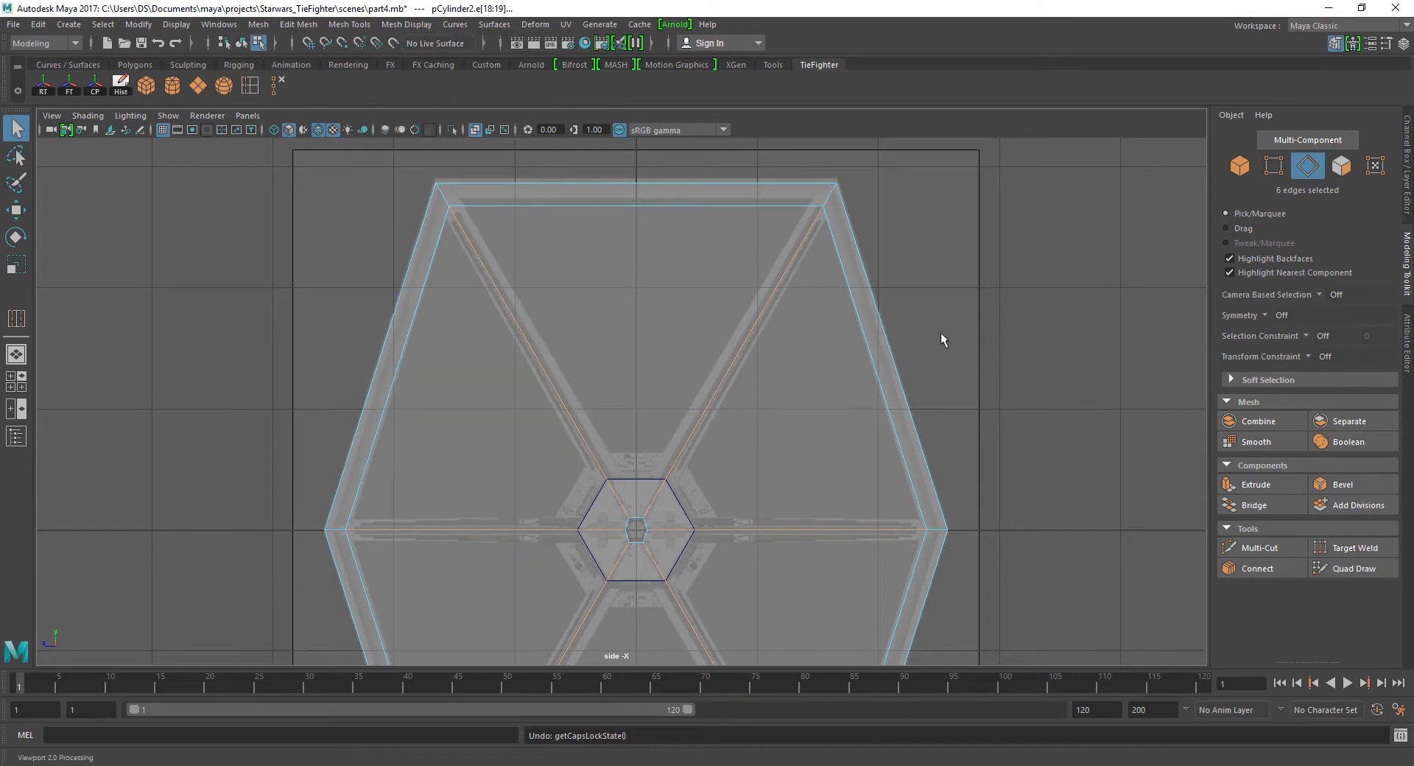
{"action": "right_click_drag", "start_coordinate": [939, 333], "coordinate": [990, 329], "text": "shift"}
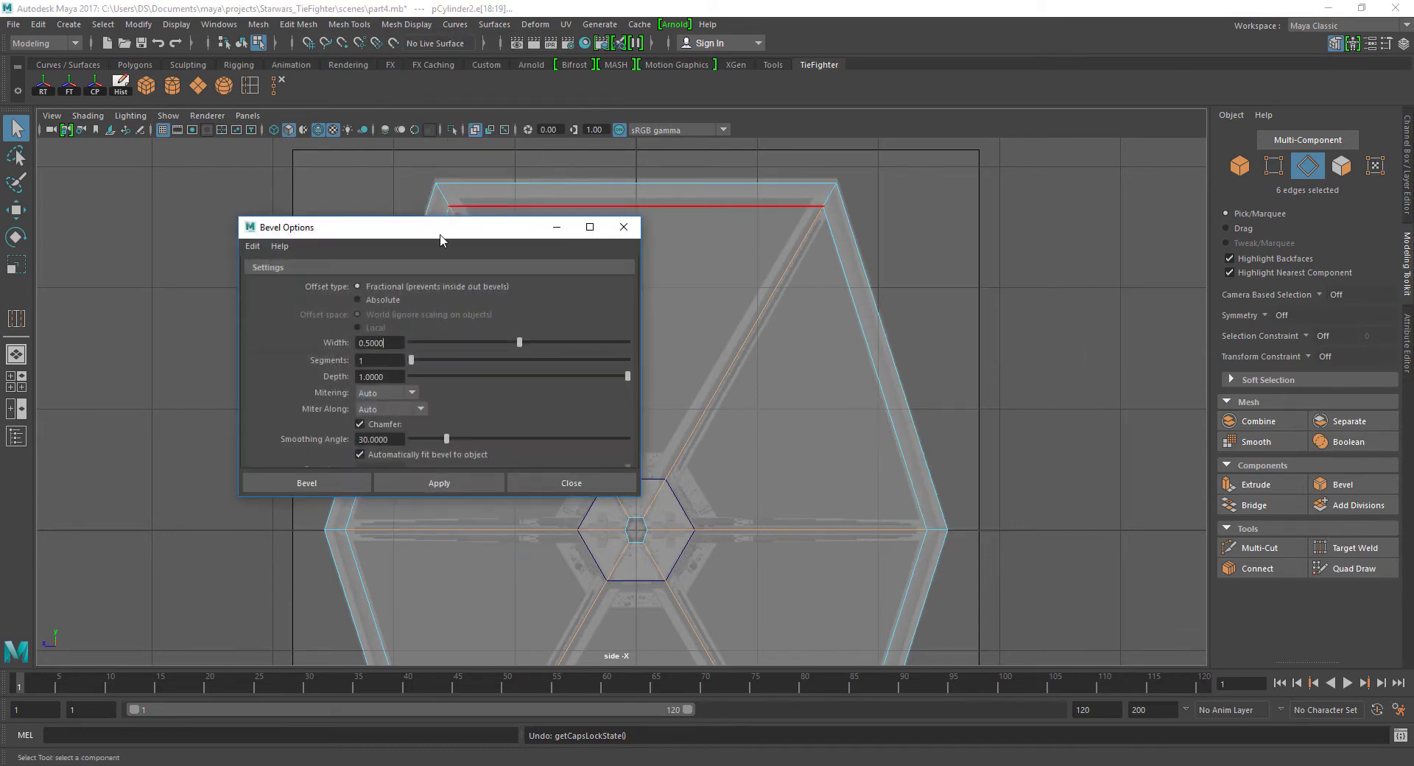
{"action": "left_click_drag", "start_coordinate": [440, 234], "coordinate": [289, 241]}
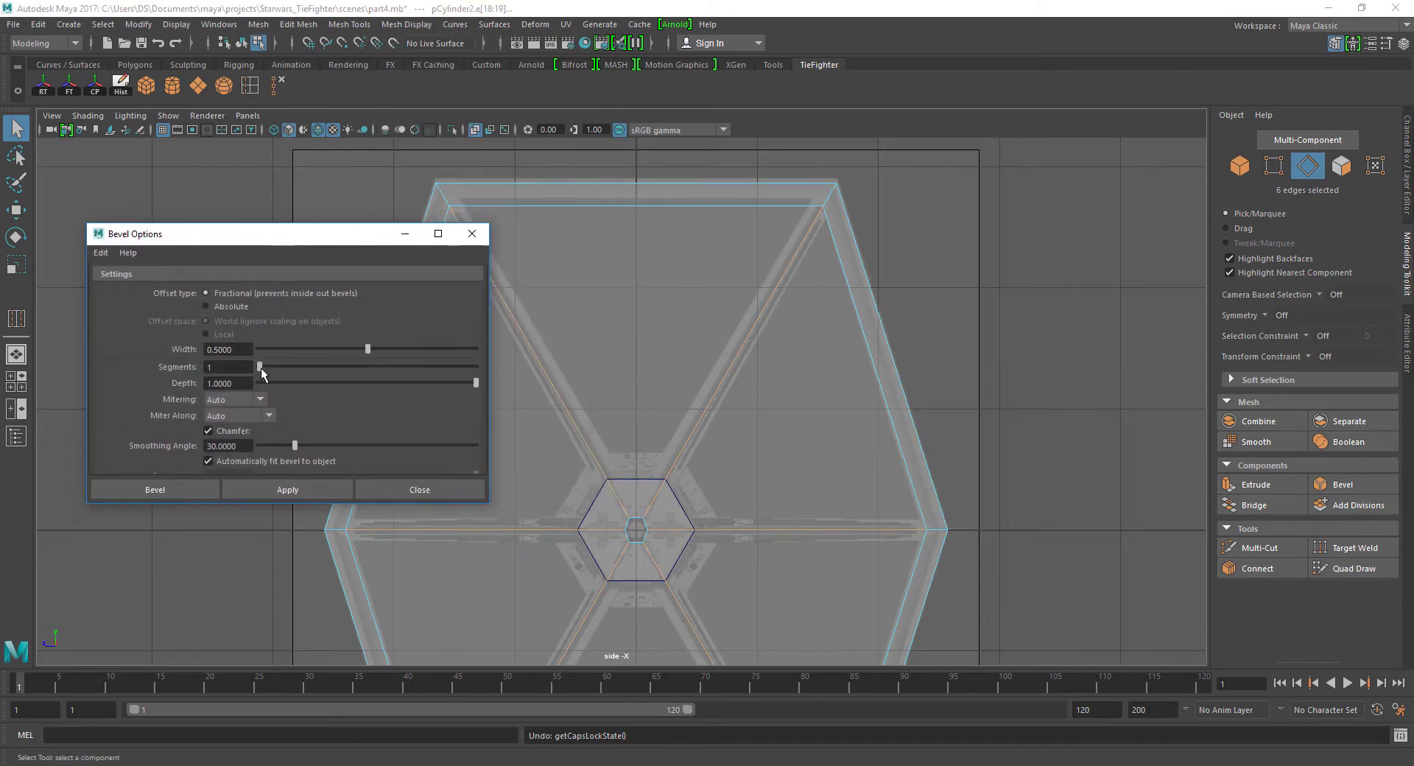
{"action": "left_click_drag", "start_coordinate": [260, 366], "coordinate": [278, 367]}
{"action": "left_click", "coordinate": [249, 492]}
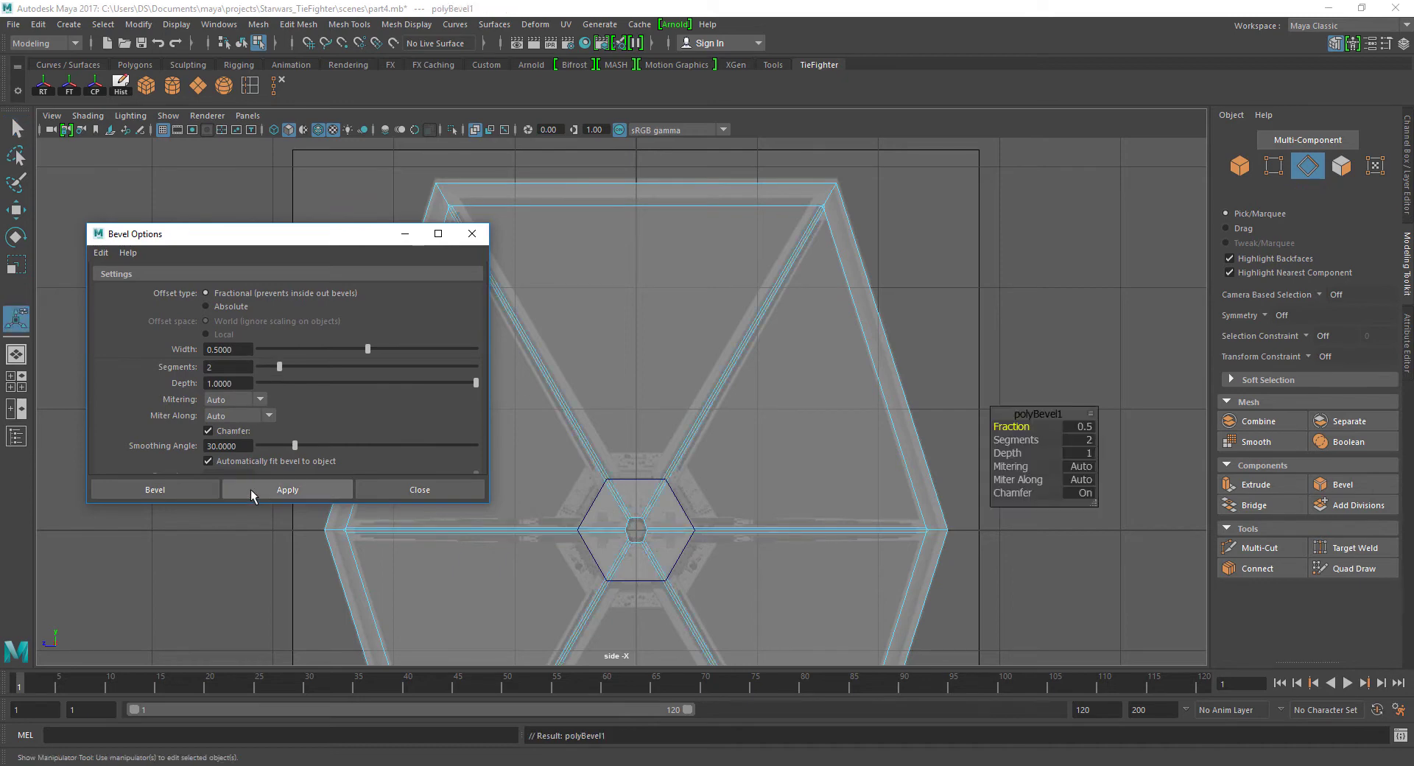
{"action": "scroll", "coordinate": [584, 446], "scroll_direction": "up", "scroll_amount": 2}
{"action": "scroll", "coordinate": [561, 464], "scroll_direction": "up", "scroll_amount": 2}
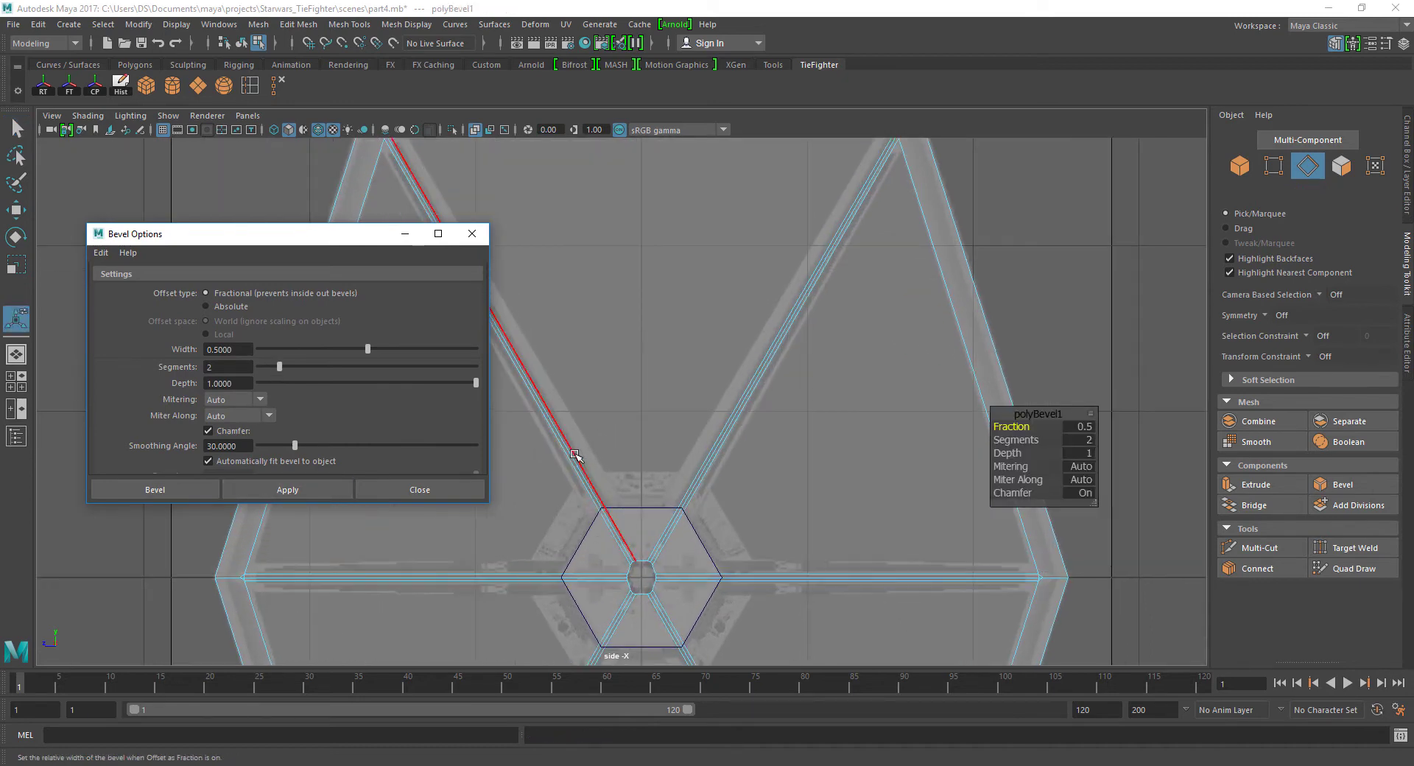
{"action": "left_click_drag", "start_coordinate": [367, 349], "coordinate": [476, 348]}
{"action": "left_click", "coordinate": [431, 488]}
{"action": "key", "text": "ctrl+z"}
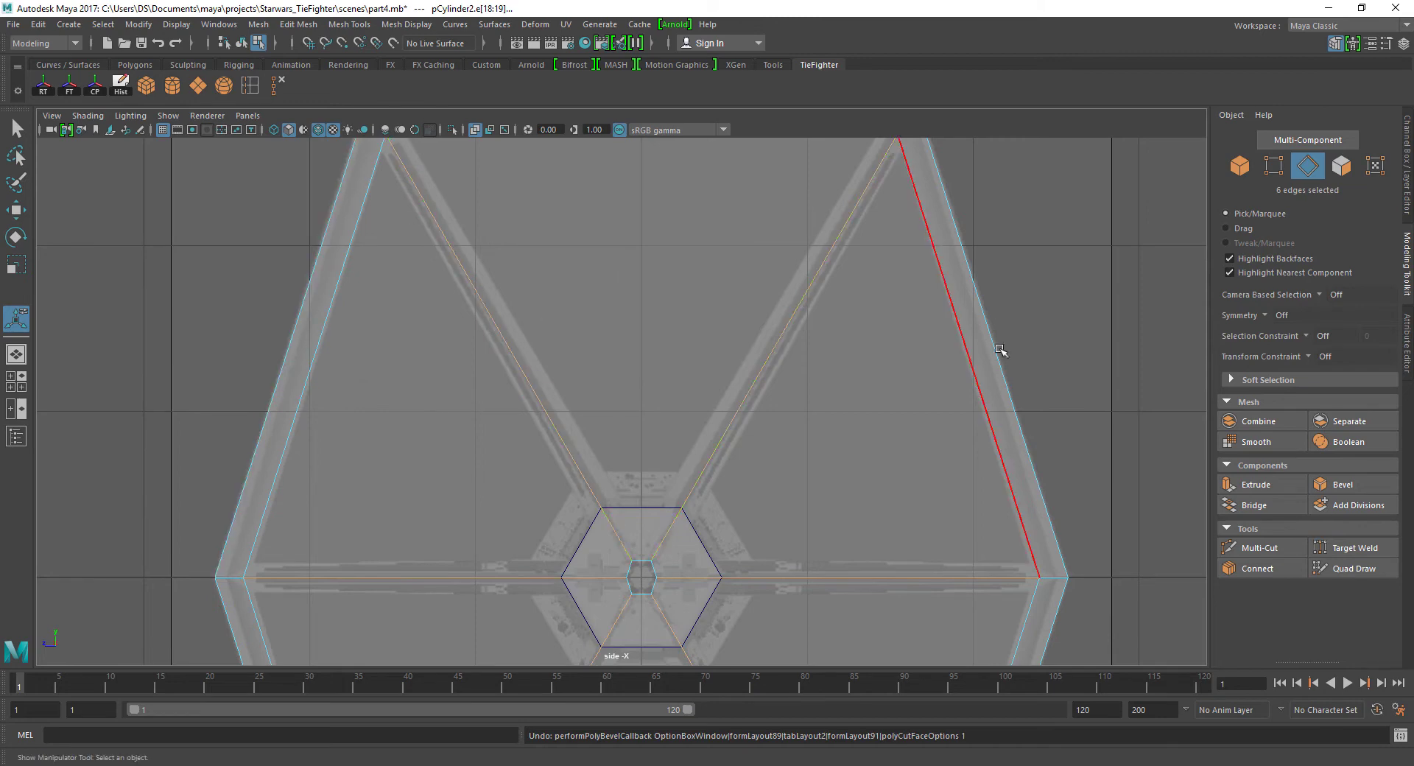
Apply Bevel Edge to the six strut edges and show polyBevel1's attributes in the Channel Box.
{"action": "right_click", "coordinate": [1039, 268], "text": "shift"}
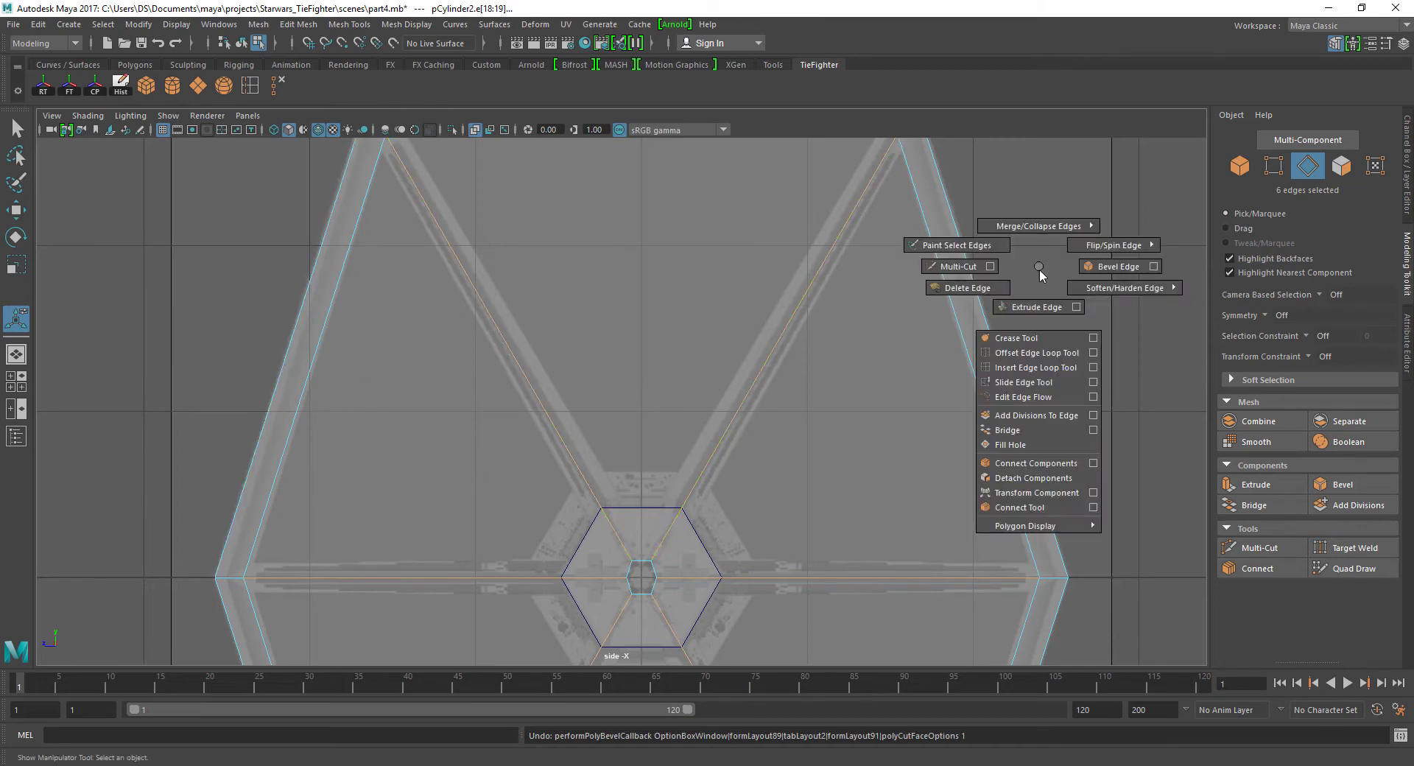
{"action": "left_click", "coordinate": [1118, 266]}
{"action": "mouse_move", "coordinate": [814, 350]}
{"action": "middle_mouse_down", "text": "alt"}
{"action": "mouse_move", "coordinate": [856, 499]}
{"action": "mouse_move", "coordinate": [821, 410]}
{"action": "middle_mouse_up", "text": "alt"}
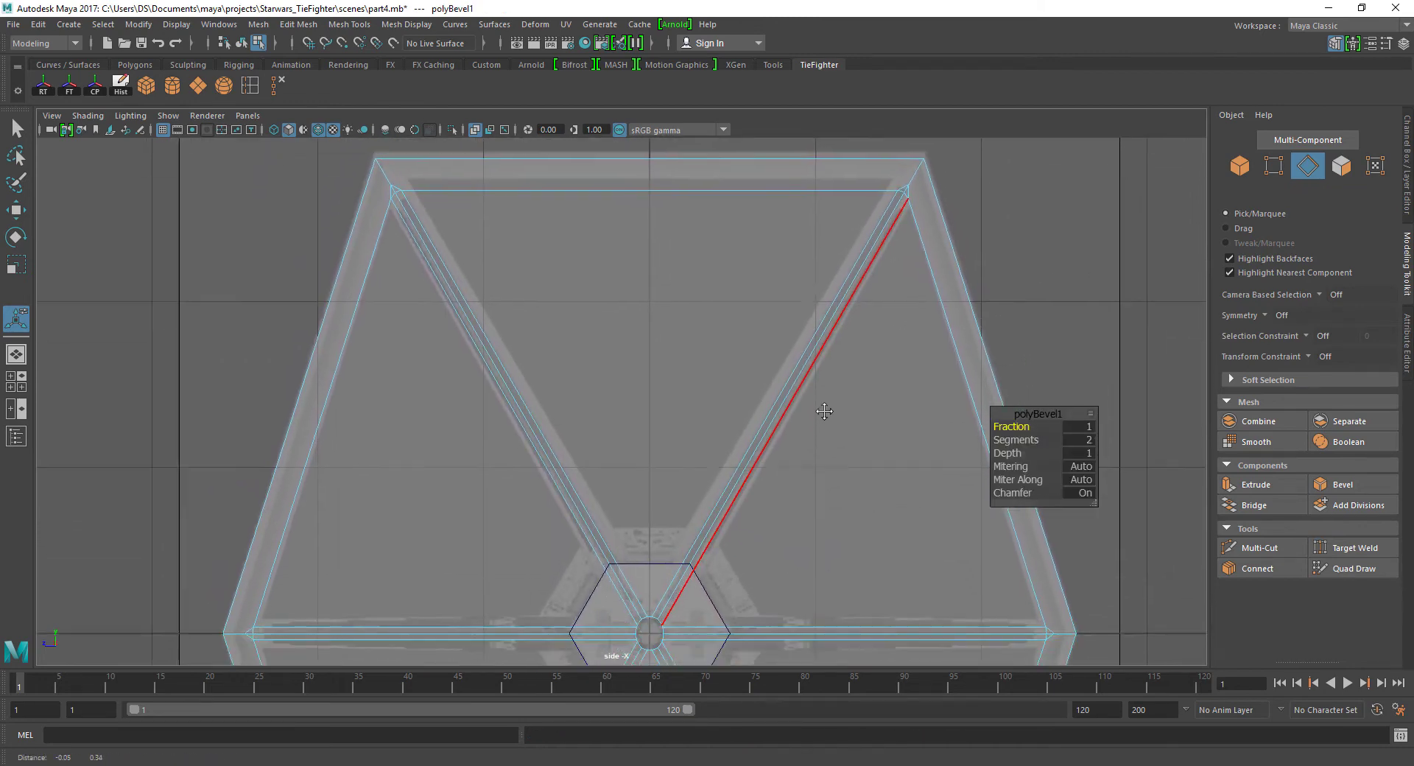
{"action": "left_click", "coordinate": [1408, 173]}
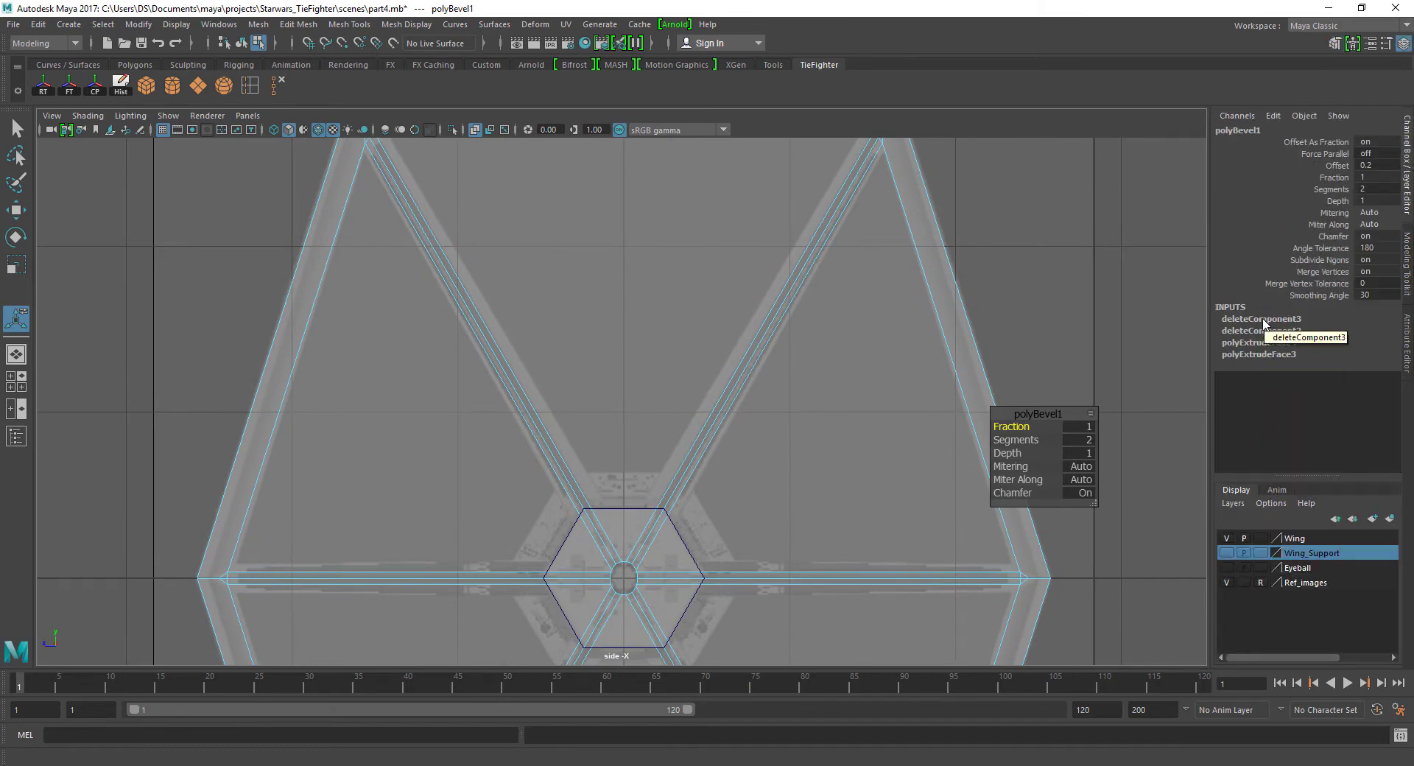
Set the polyBevel1 Offset to 1 while viewing the whole wing-support frame.
{"action": "mouse_move", "coordinate": [1014, 246]}
{"action": "right_mouse_down", "text": "alt"}
{"action": "mouse_move", "coordinate": [957, 313]}
{"action": "mouse_move", "coordinate": [912, 311]}
{"action": "right_mouse_up", "text": "alt"}
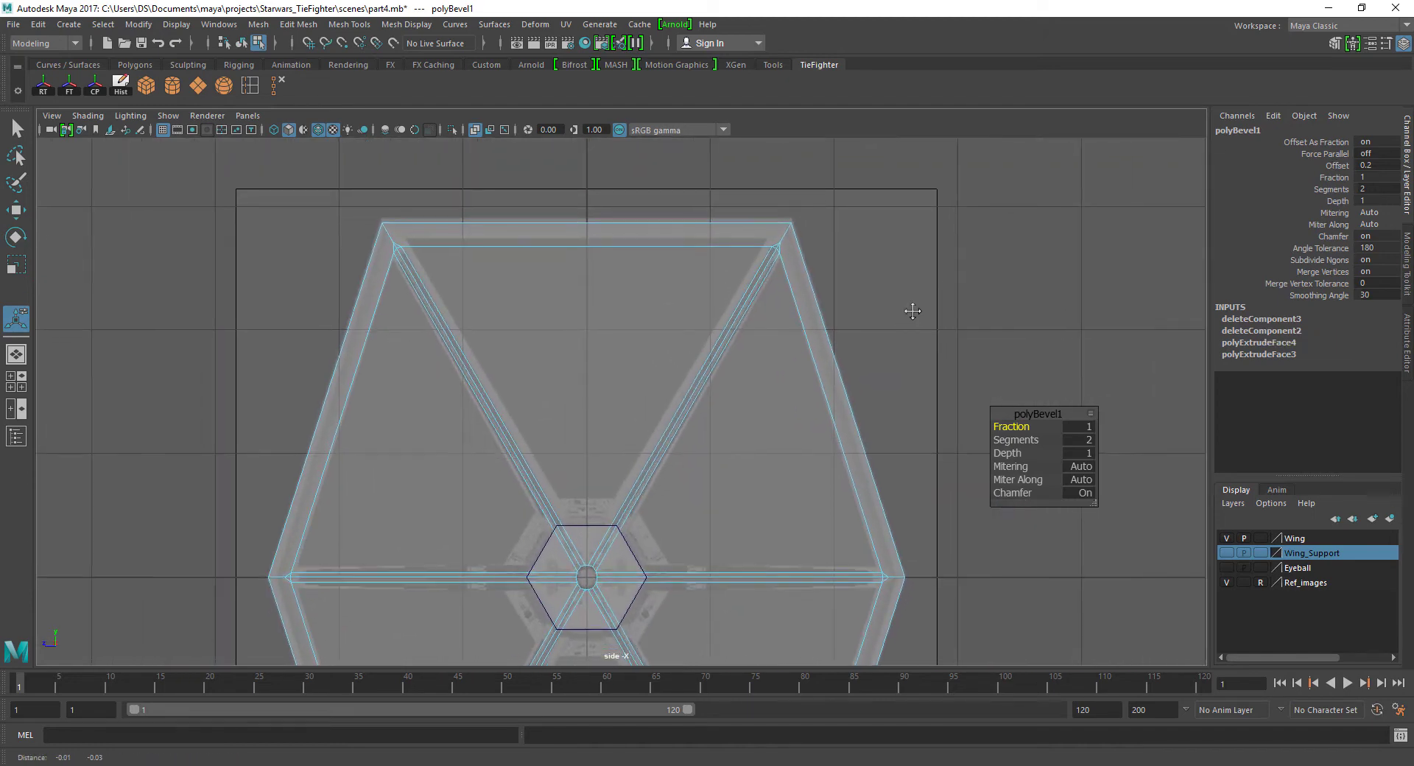
{"action": "middle_click_drag", "start_coordinate": [912, 312], "coordinate": [924, 231], "text": "alt"}
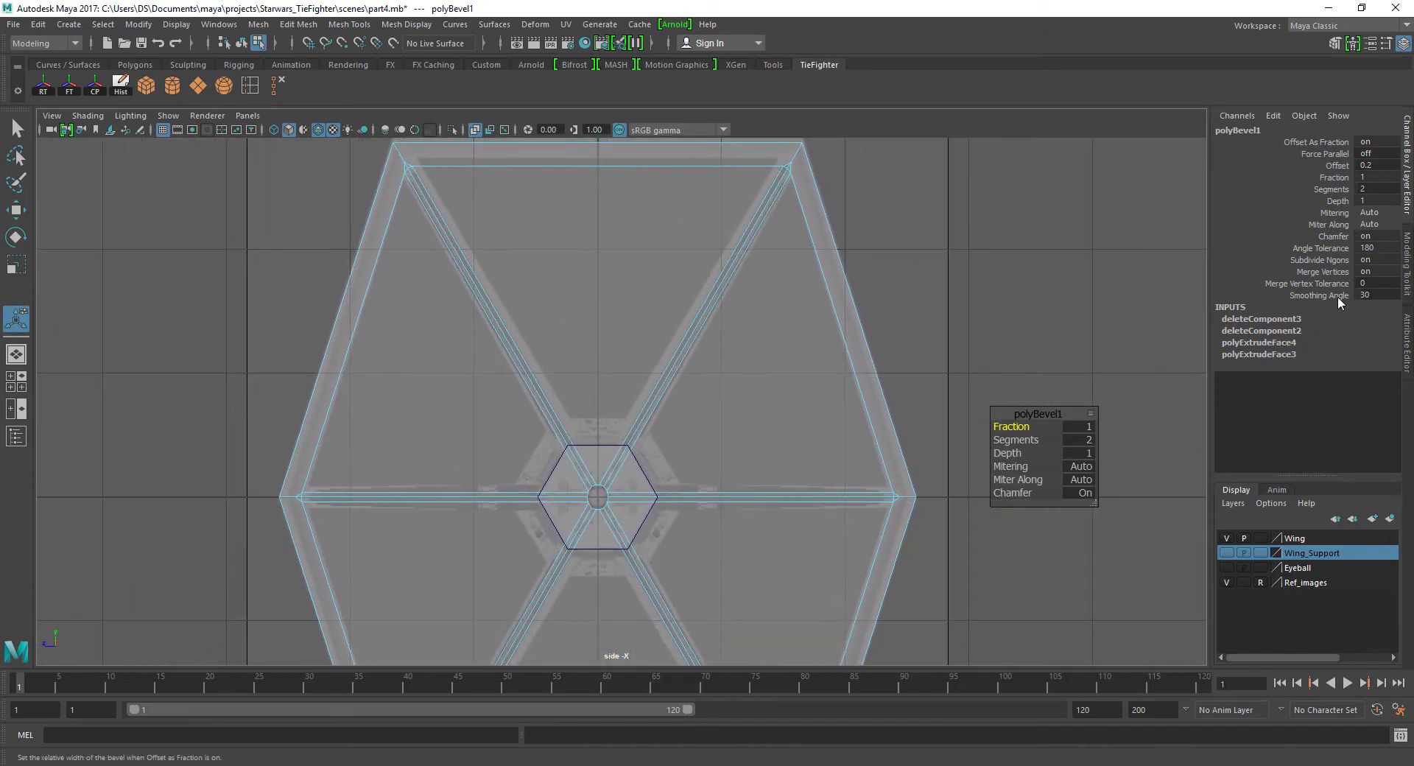
{"action": "left_click", "coordinate": [1342, 166]}
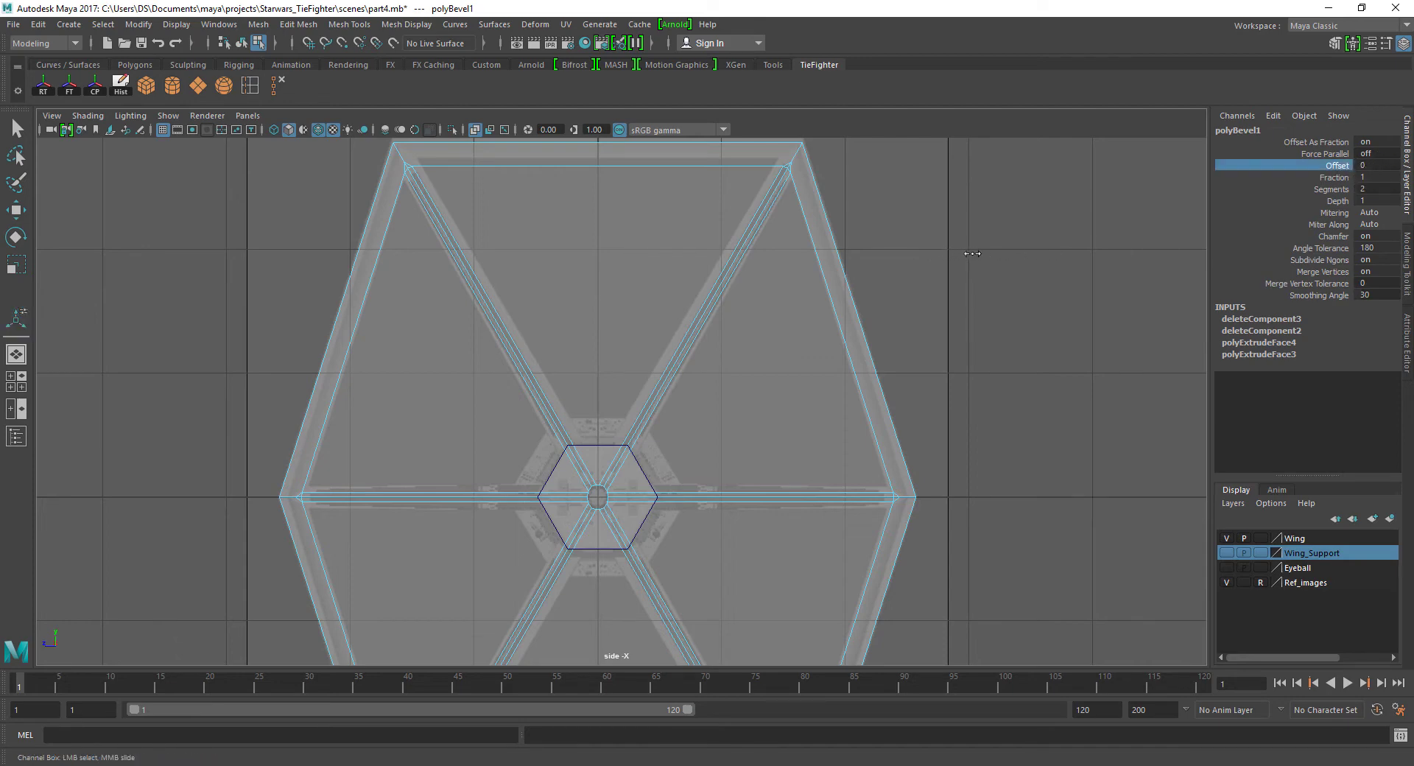
{"action": "left_click", "coordinate": [1383, 165]}
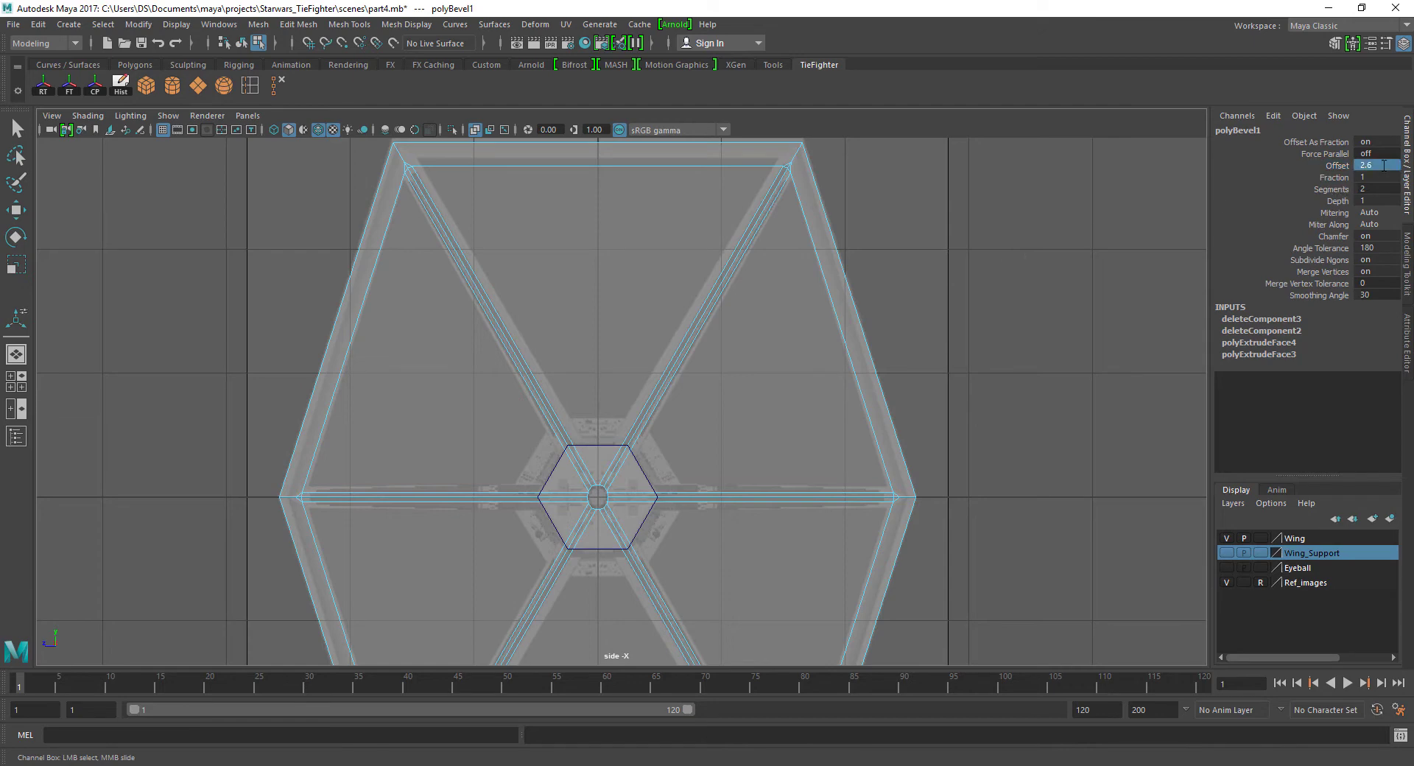
{"action": "key", "text": "Return"}
{"action": "scroll", "coordinate": [820, 435], "scroll_direction": "up", "scroll_amount": 2}
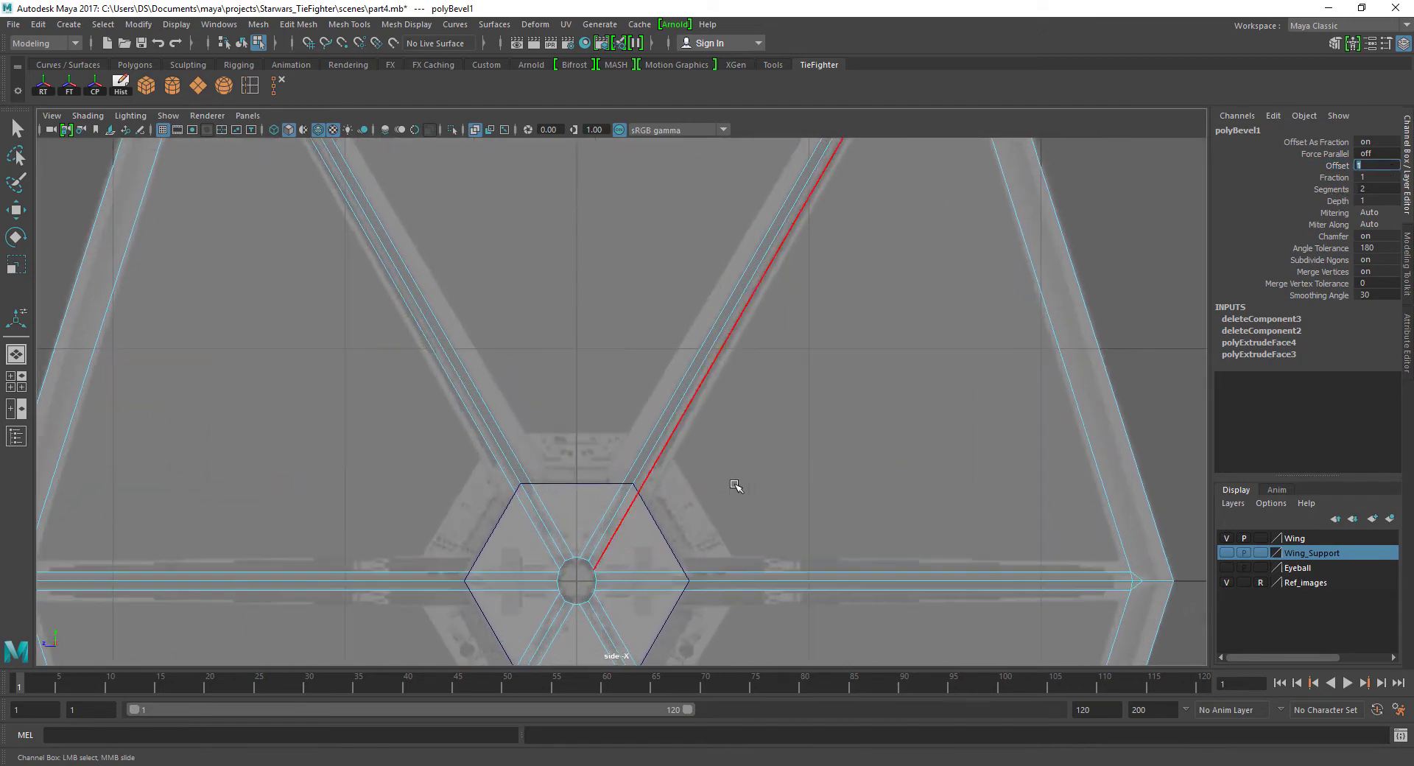
{"action": "scroll", "coordinate": [736, 486], "scroll_direction": "up", "scroll_amount": 1}
{"action": "scroll", "coordinate": [736, 486], "scroll_direction": "up", "scroll_amount": 3}
{"action": "scroll", "coordinate": [956, 385], "scroll_direction": "up", "scroll_amount": 2}
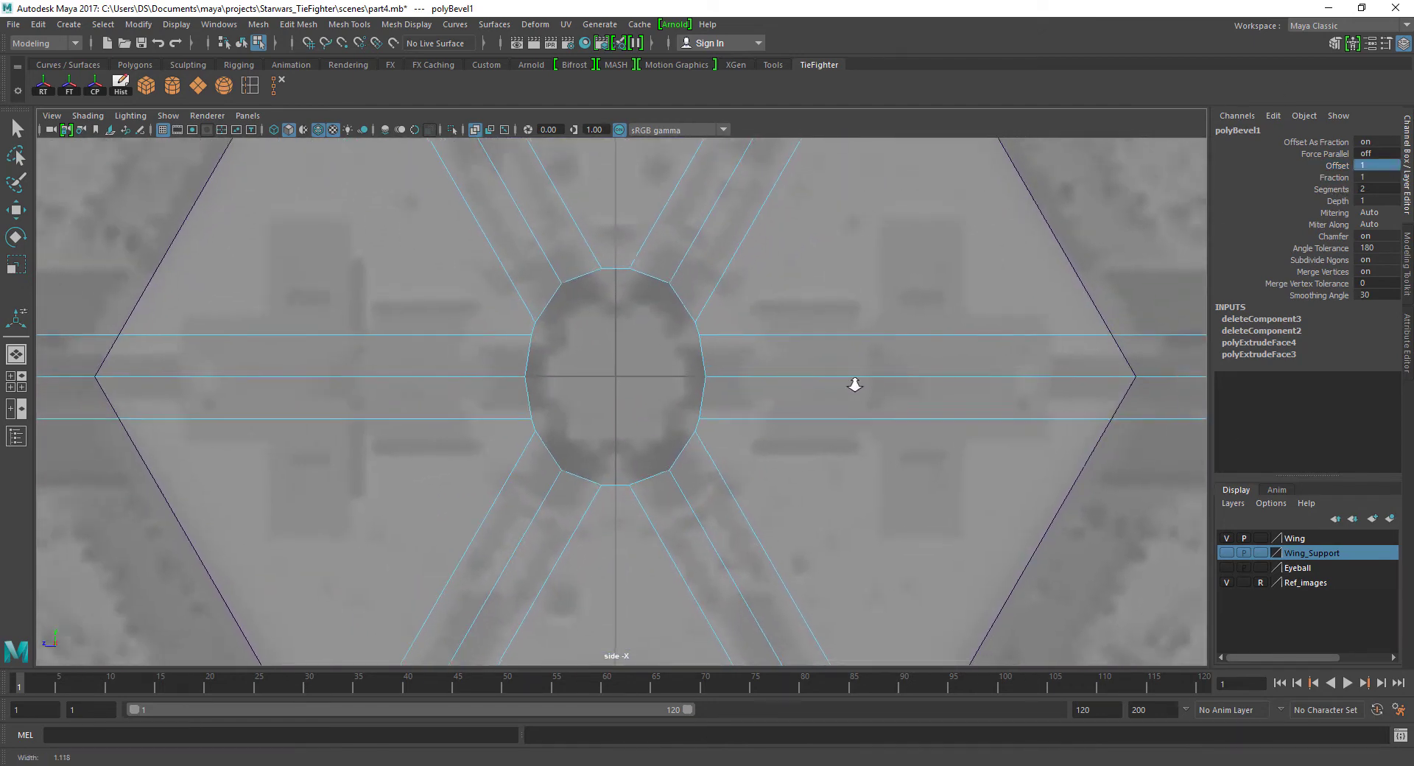
{"action": "scroll", "coordinate": [736, 372], "scroll_direction": "down", "scroll_amount": 5}
{"action": "scroll", "coordinate": [904, 388], "scroll_direction": "up", "scroll_amount": 1}
{"action": "scroll", "coordinate": [1080, 338], "scroll_direction": "up", "scroll_amount": 1}
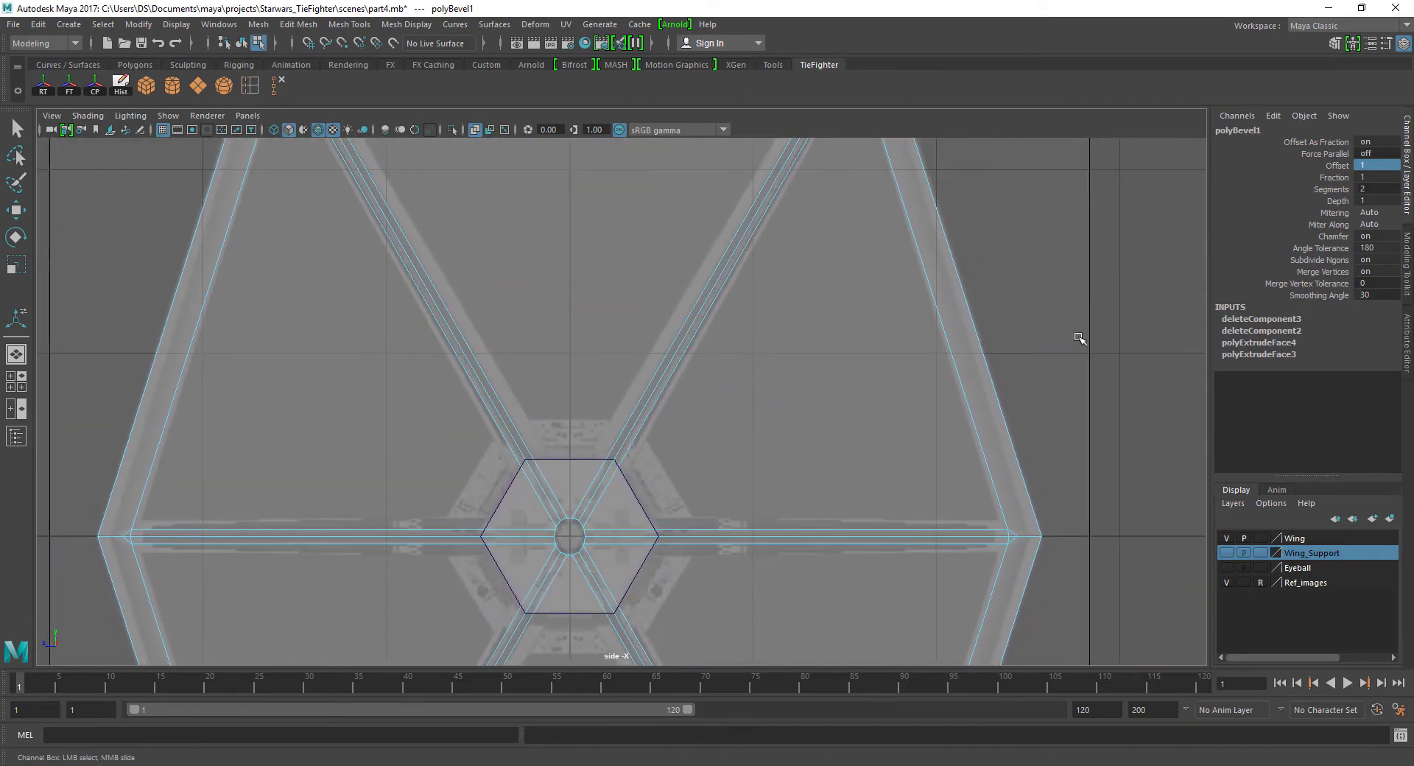
Return the bevel Fraction to 1 and check the evenly wide struts around the hub.
{"action": "left_click", "coordinate": [1345, 200]}
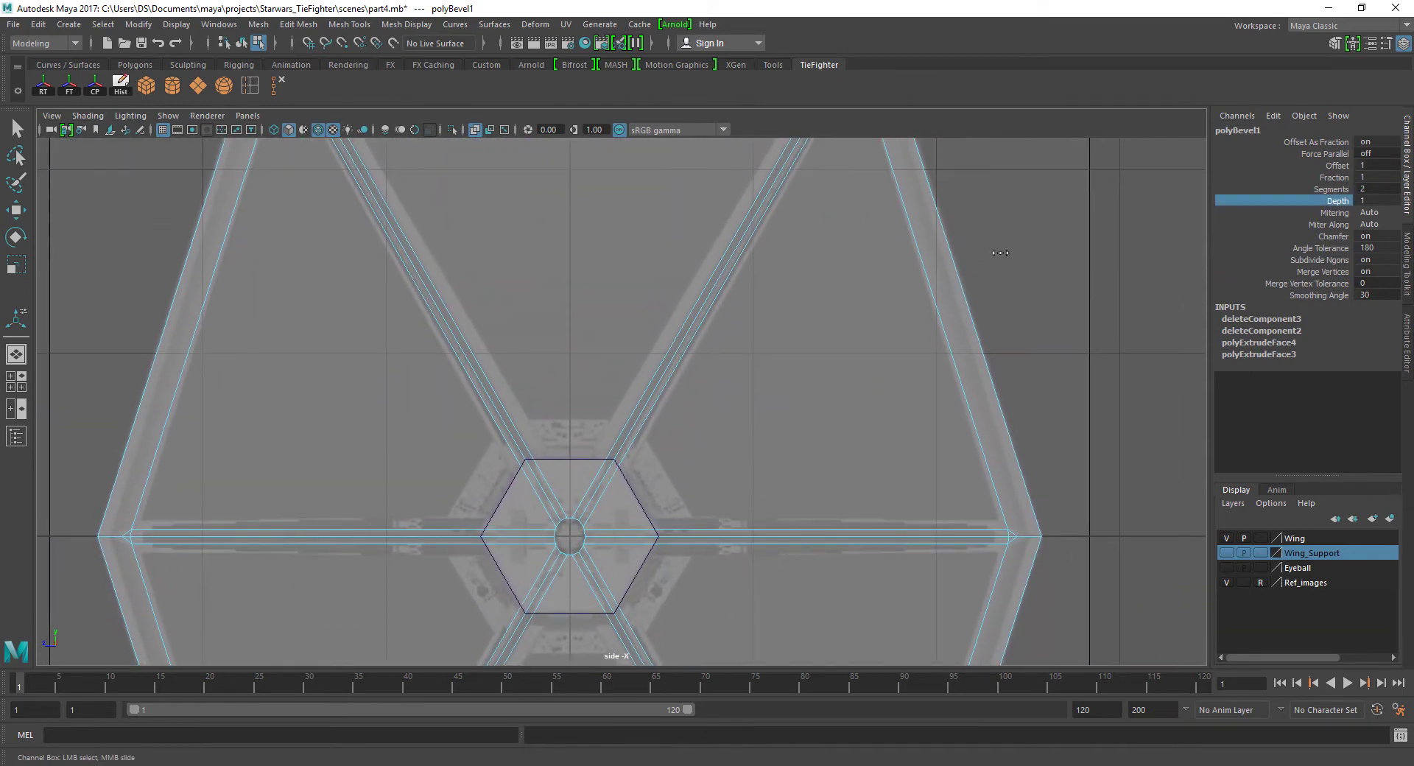
{"action": "left_click", "coordinate": [1329, 178]}
{"action": "middle_click_drag", "start_coordinate": [980, 252], "coordinate": [975, 251]}
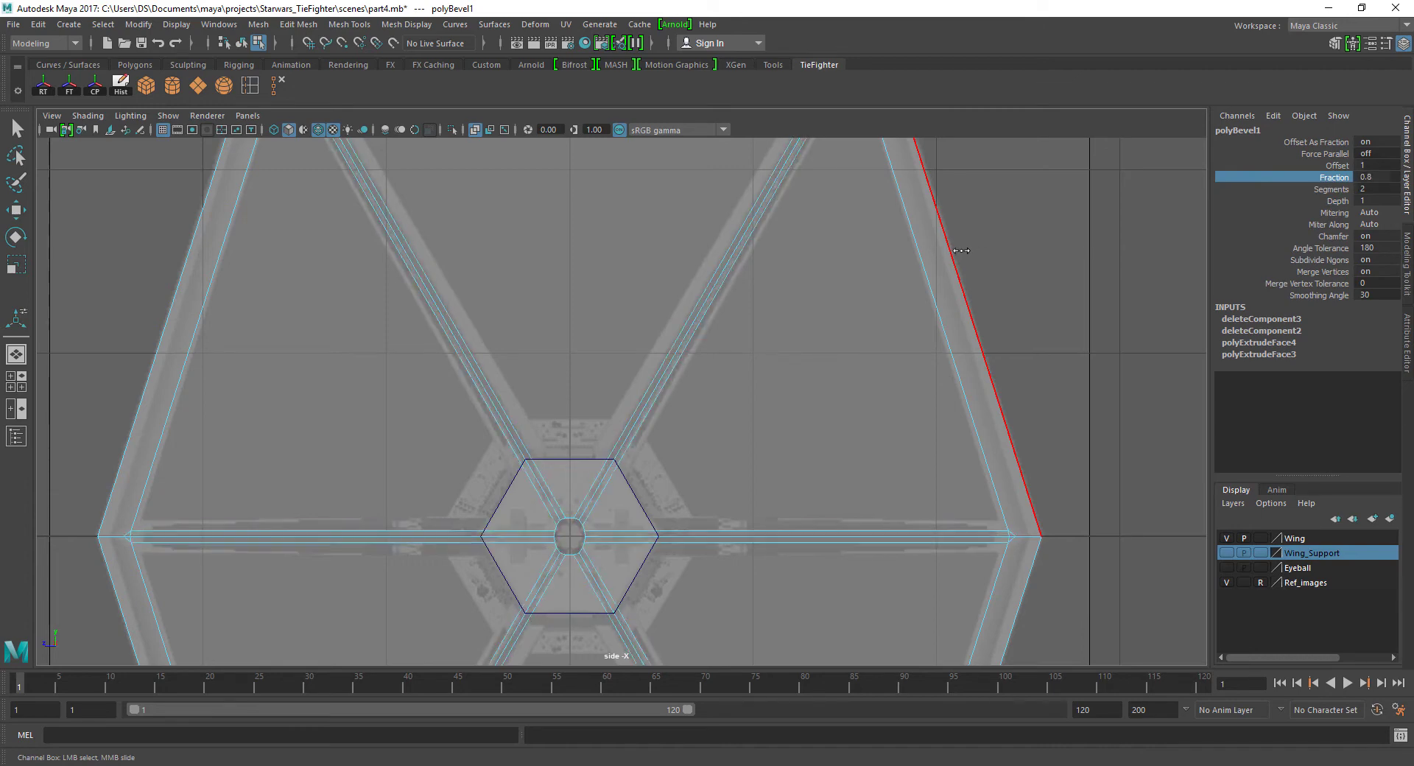
{"action": "middle_click_drag", "start_coordinate": [1045, 406], "coordinate": [934, 246], "text": "alt"}
{"action": "scroll", "coordinate": [997, 334], "scroll_direction": "up", "scroll_amount": 3}
{"action": "mouse_move", "coordinate": [997, 333]}
{"action": "middle_mouse_down", "text": "alt"}
{"action": "mouse_move", "coordinate": [811, 374]}
{"action": "mouse_move", "coordinate": [1044, 456]}
{"action": "middle_mouse_up", "text": "alt"}
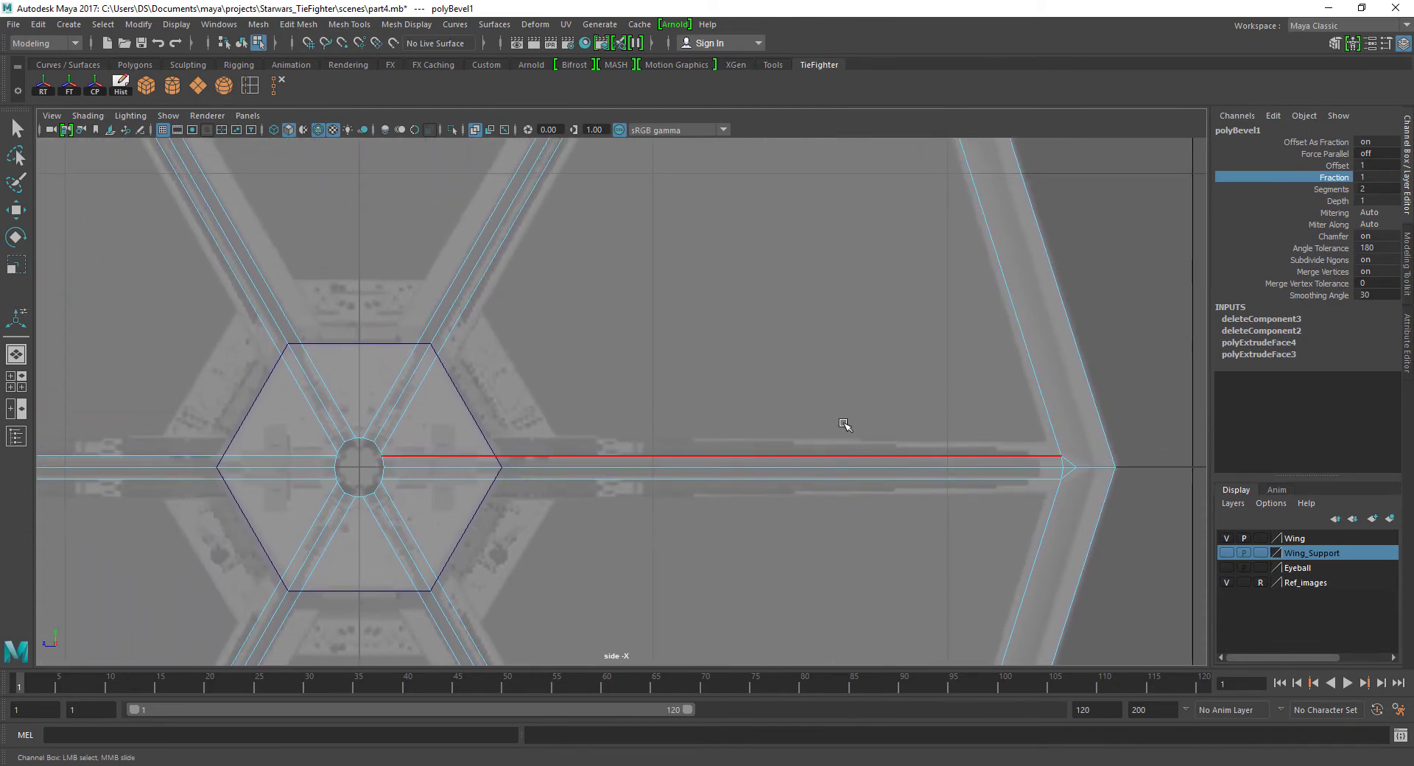
{"action": "scroll", "coordinate": [839, 420], "scroll_direction": "down", "scroll_amount": 3}
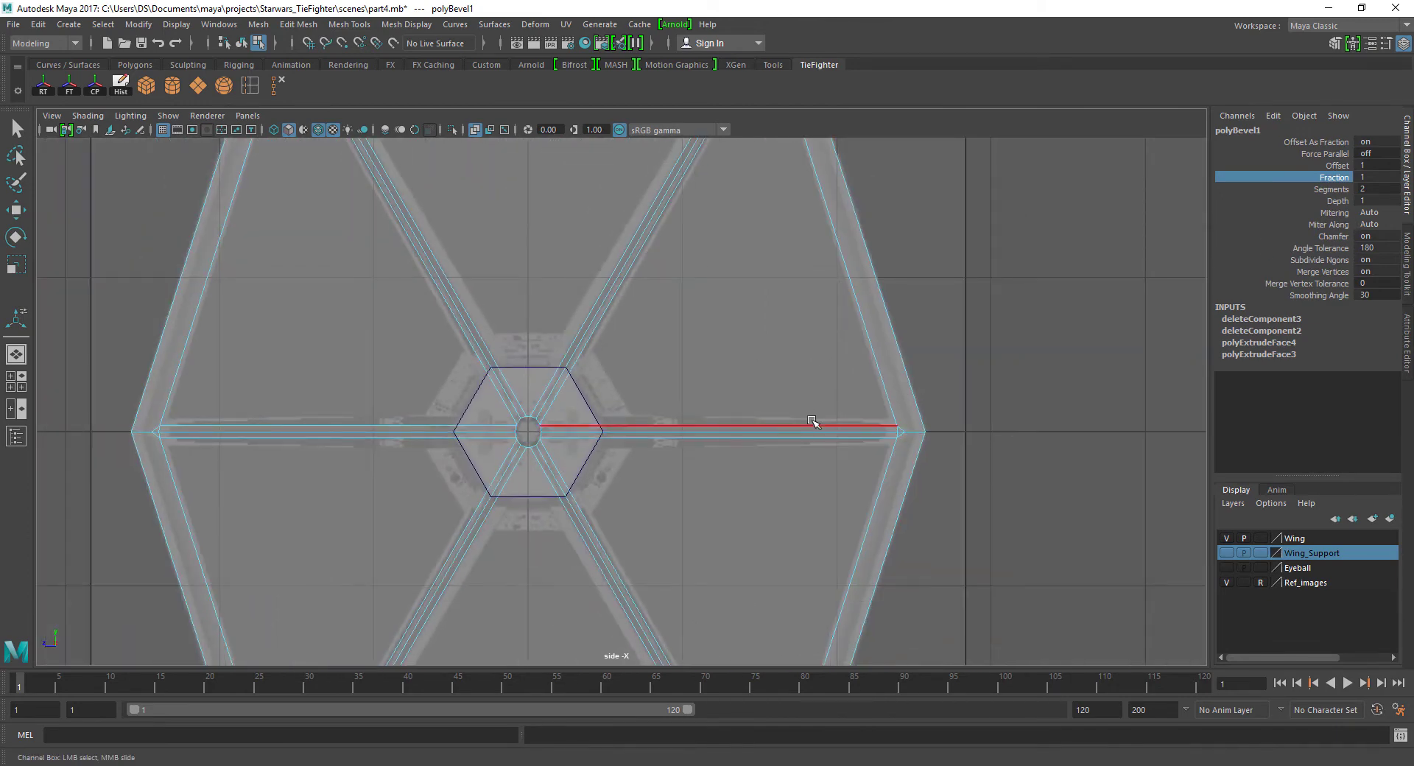
{"action": "scroll", "coordinate": [736, 416], "scroll_direction": "down", "scroll_amount": 3}
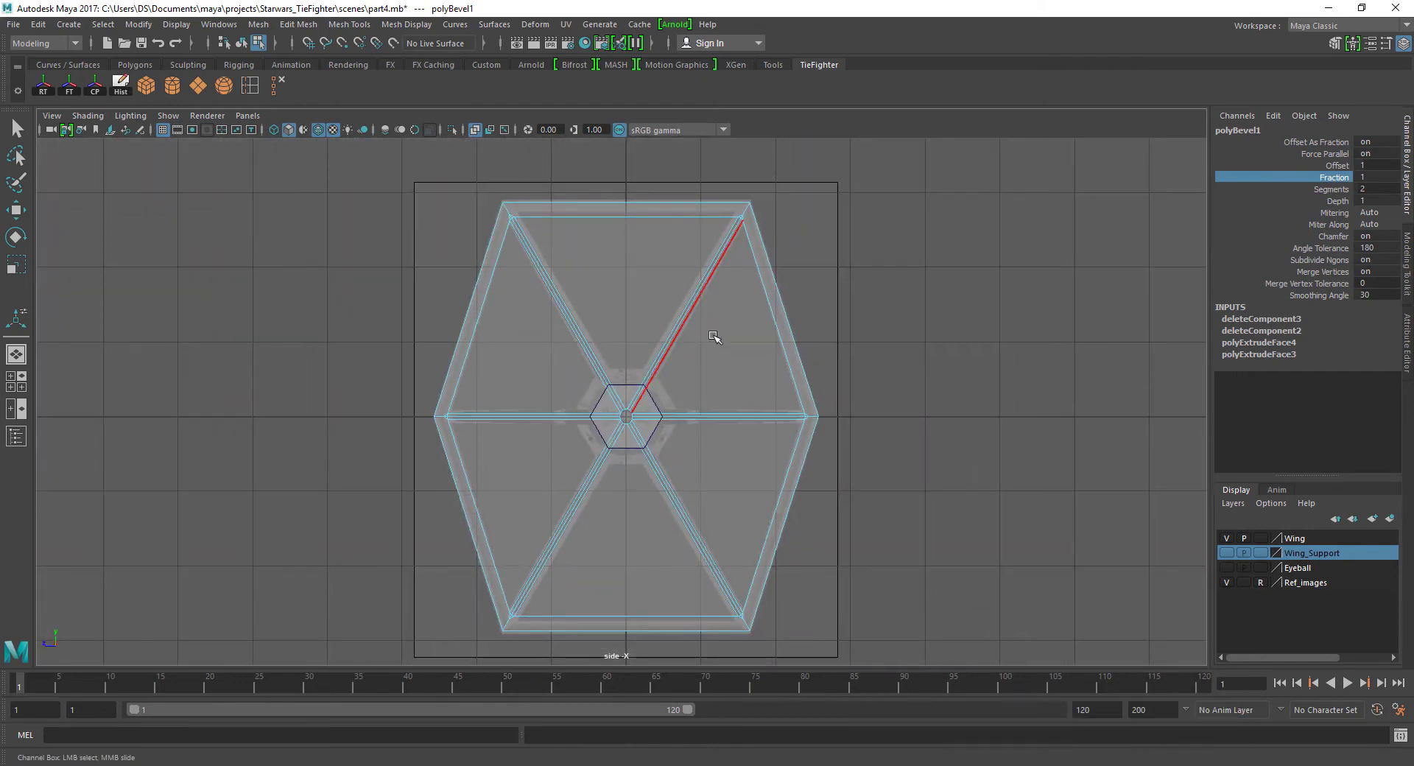
{"action": "scroll", "coordinate": [716, 338], "scroll_direction": "up", "scroll_amount": 2}
{"action": "scroll", "coordinate": [732, 479], "scroll_direction": "up", "scroll_amount": 1}
{"action": "middle_click_drag", "start_coordinate": [740, 403], "coordinate": [821, 273], "text": "alt"}
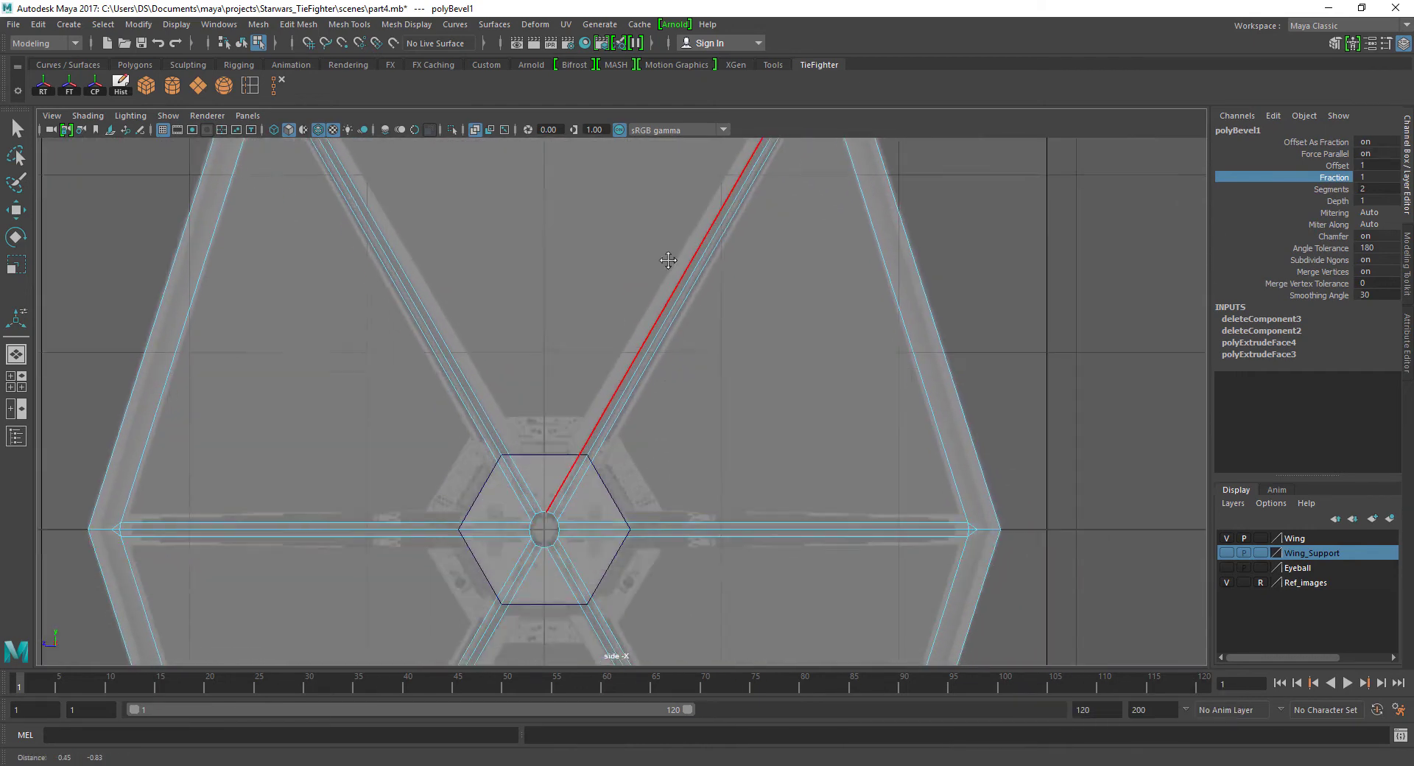
{"action": "scroll", "coordinate": [821, 274], "scroll_direction": "down", "scroll_amount": 3}
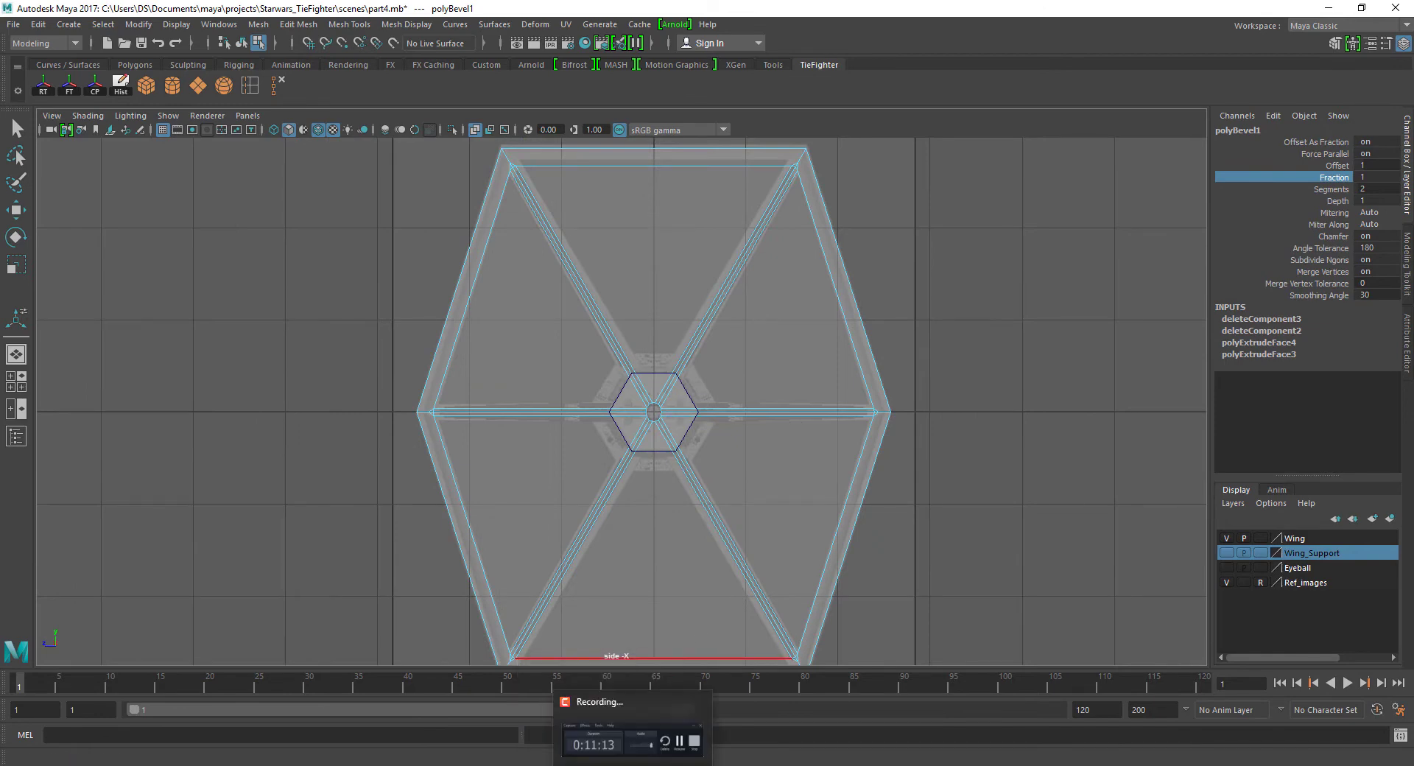
Zoom in on the hub and select the run of edges along the frame's top edge.
{"action": "right_click_drag", "start_coordinate": [653, 411], "coordinate": [1051, 391], "text": "alt"}
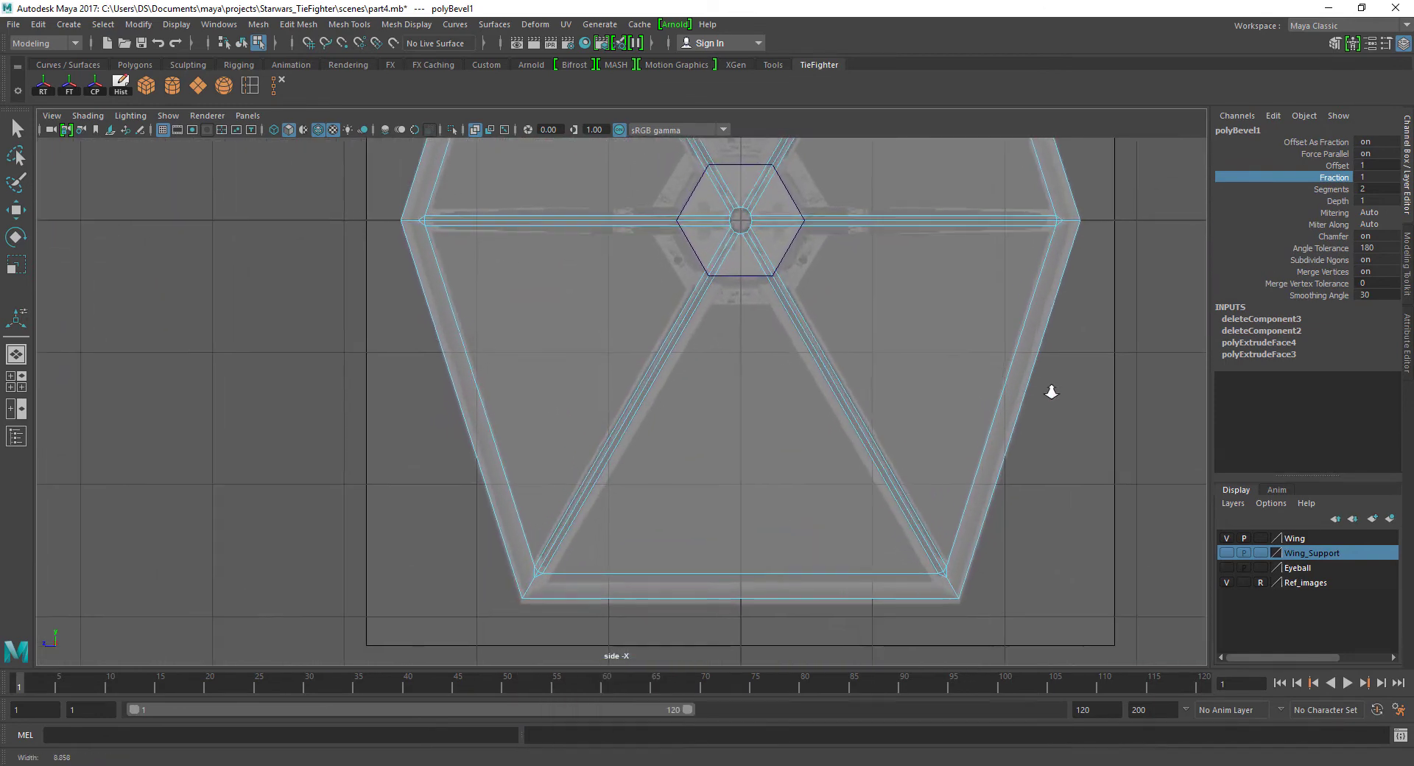
{"action": "middle_click_drag", "start_coordinate": [886, 306], "coordinate": [858, 488], "text": "alt"}
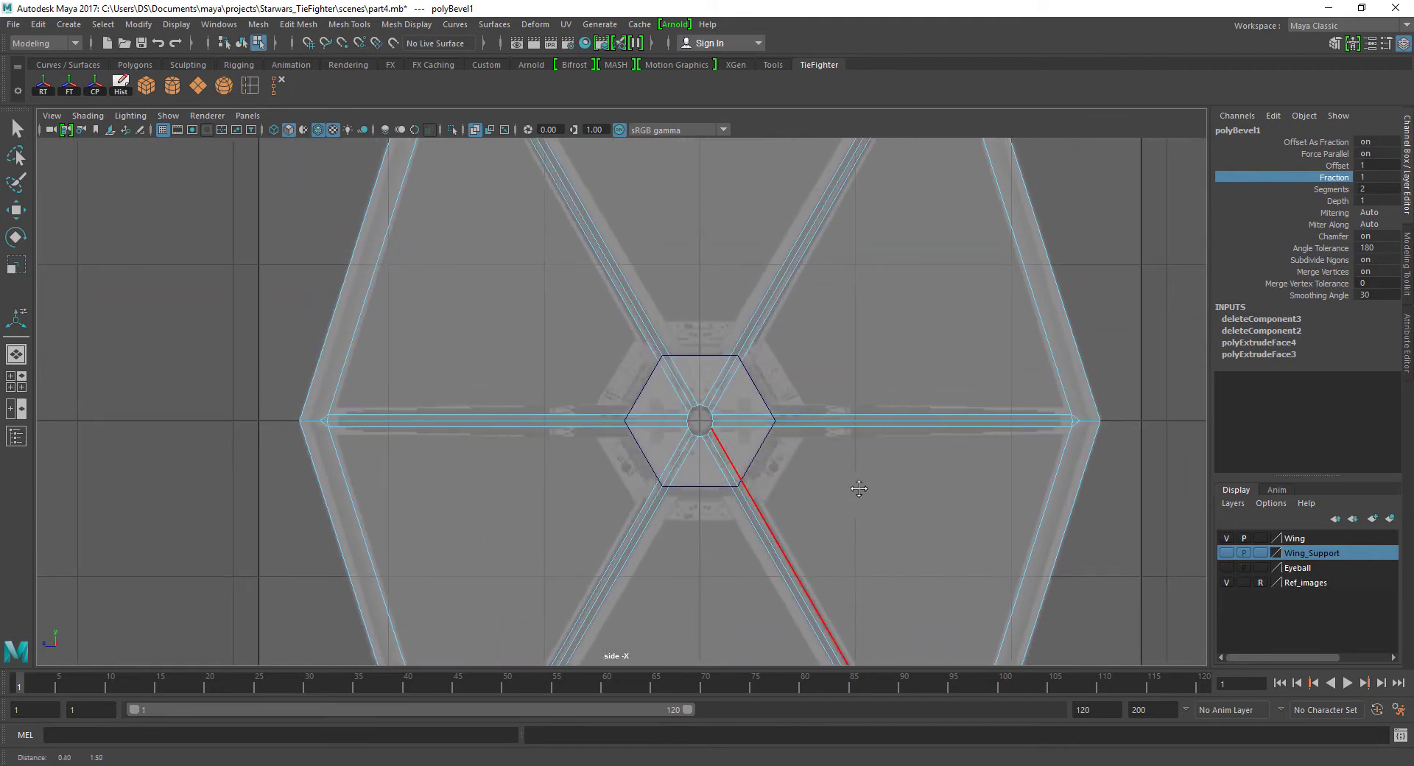
{"action": "scroll", "coordinate": [809, 442], "scroll_direction": "down", "scroll_amount": 3}
{"action": "scroll", "coordinate": [520, 261], "scroll_direction": "up", "scroll_amount": 3}
{"action": "scroll", "coordinate": [521, 340], "scroll_direction": "up", "scroll_amount": 2}
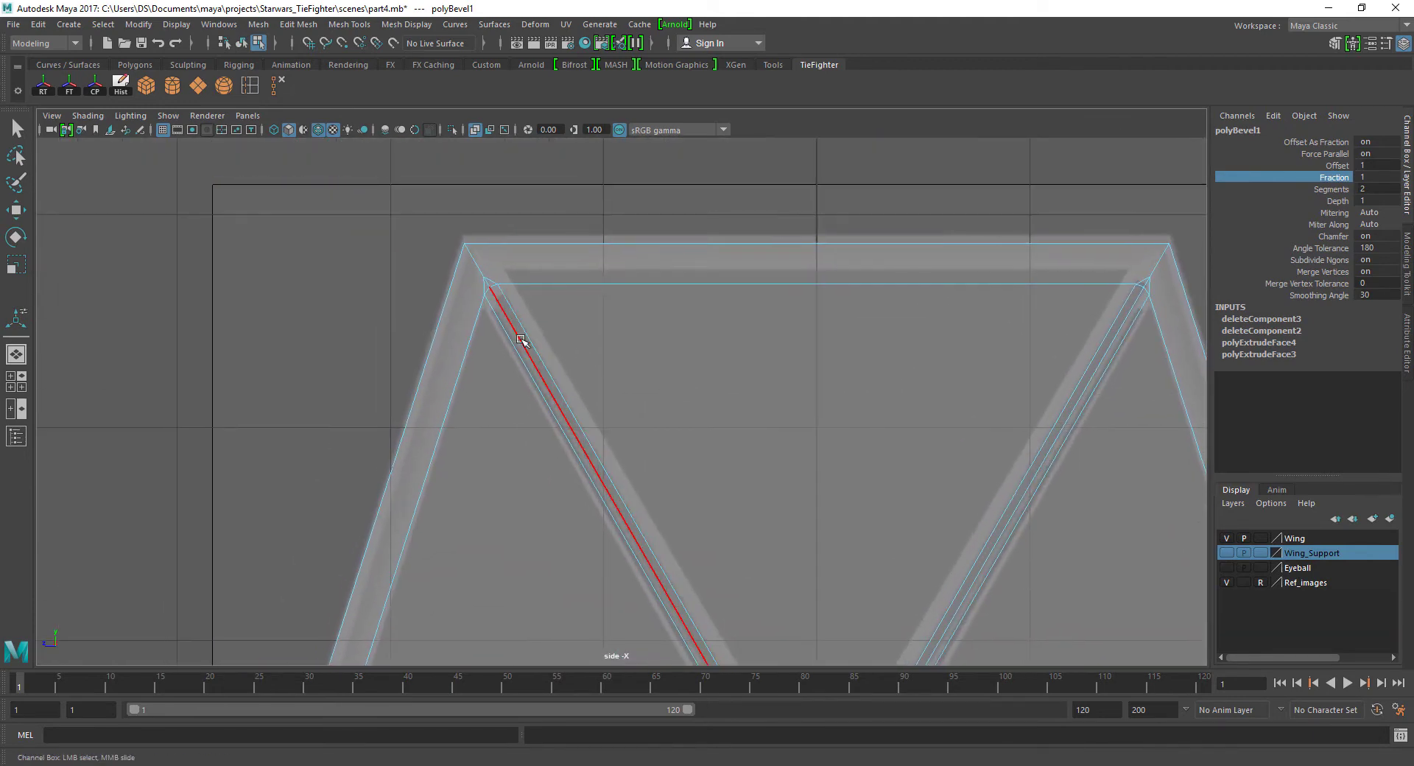
{"action": "right_click_drag", "start_coordinate": [520, 339], "coordinate": [485, 281]}
{"action": "key", "text": "t"}
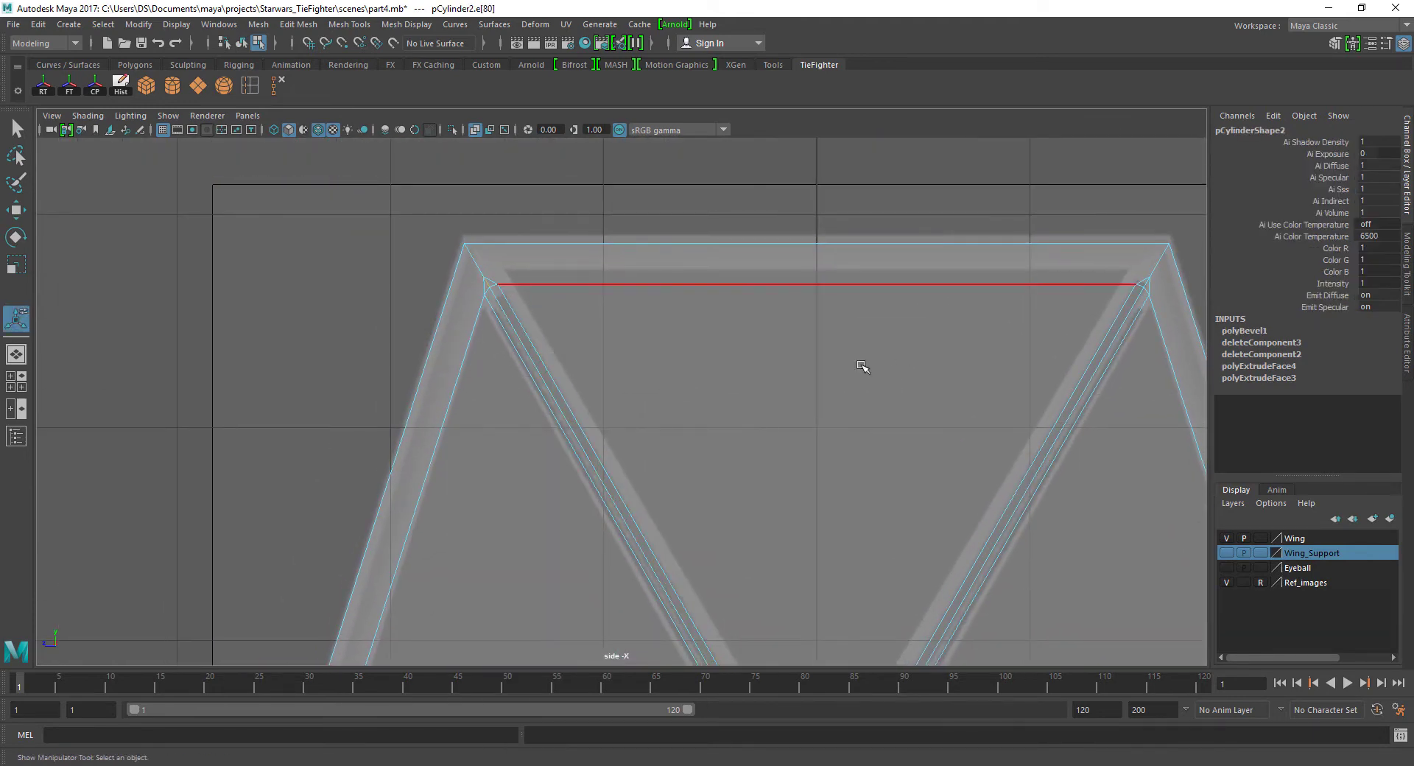
{"action": "middle_click_drag", "start_coordinate": [864, 366], "coordinate": [547, 330], "text": "alt"}
{"action": "scroll", "coordinate": [707, 423], "scroll_direction": "down", "scroll_amount": 3}
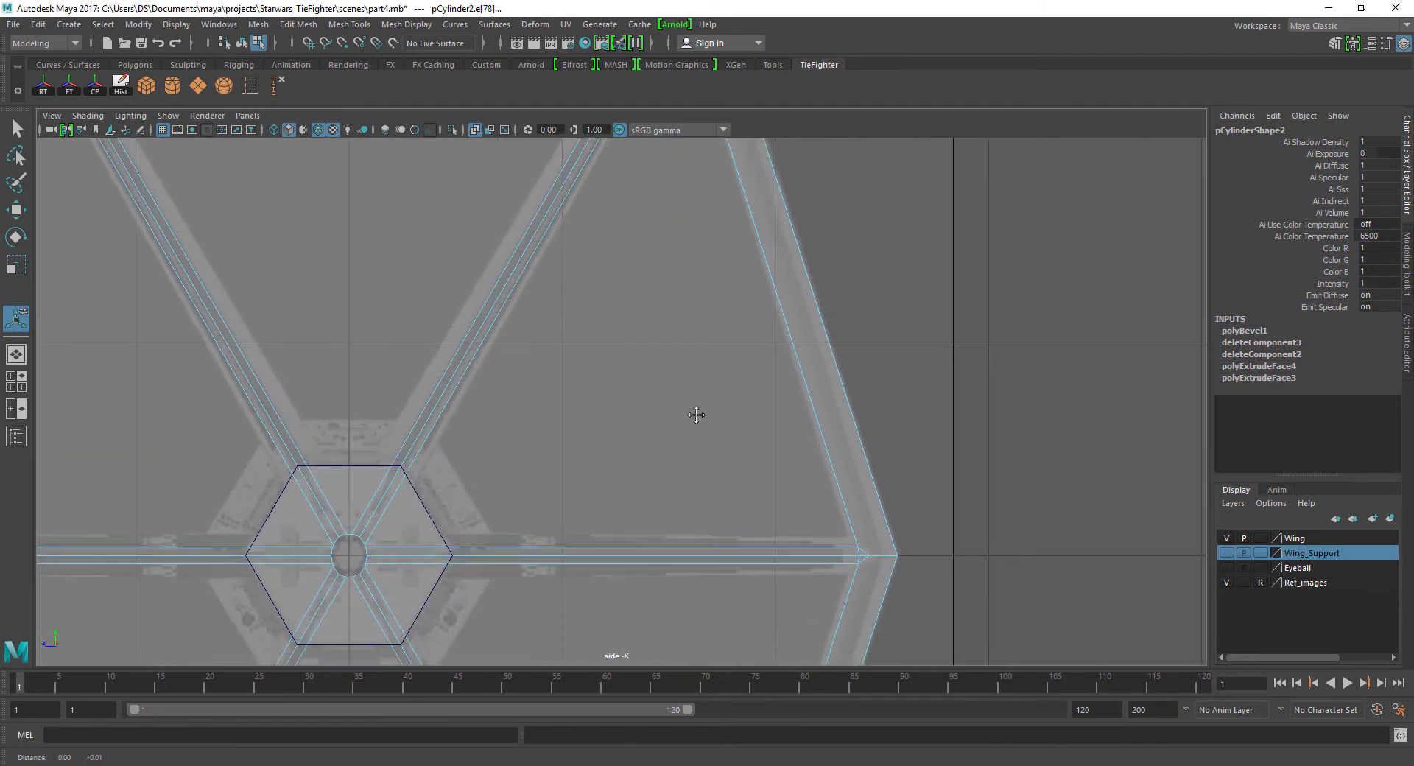
{"action": "scroll", "coordinate": [810, 430], "scroll_direction": "up", "scroll_amount": 2}
{"action": "double_click", "coordinate": [974, 410]}
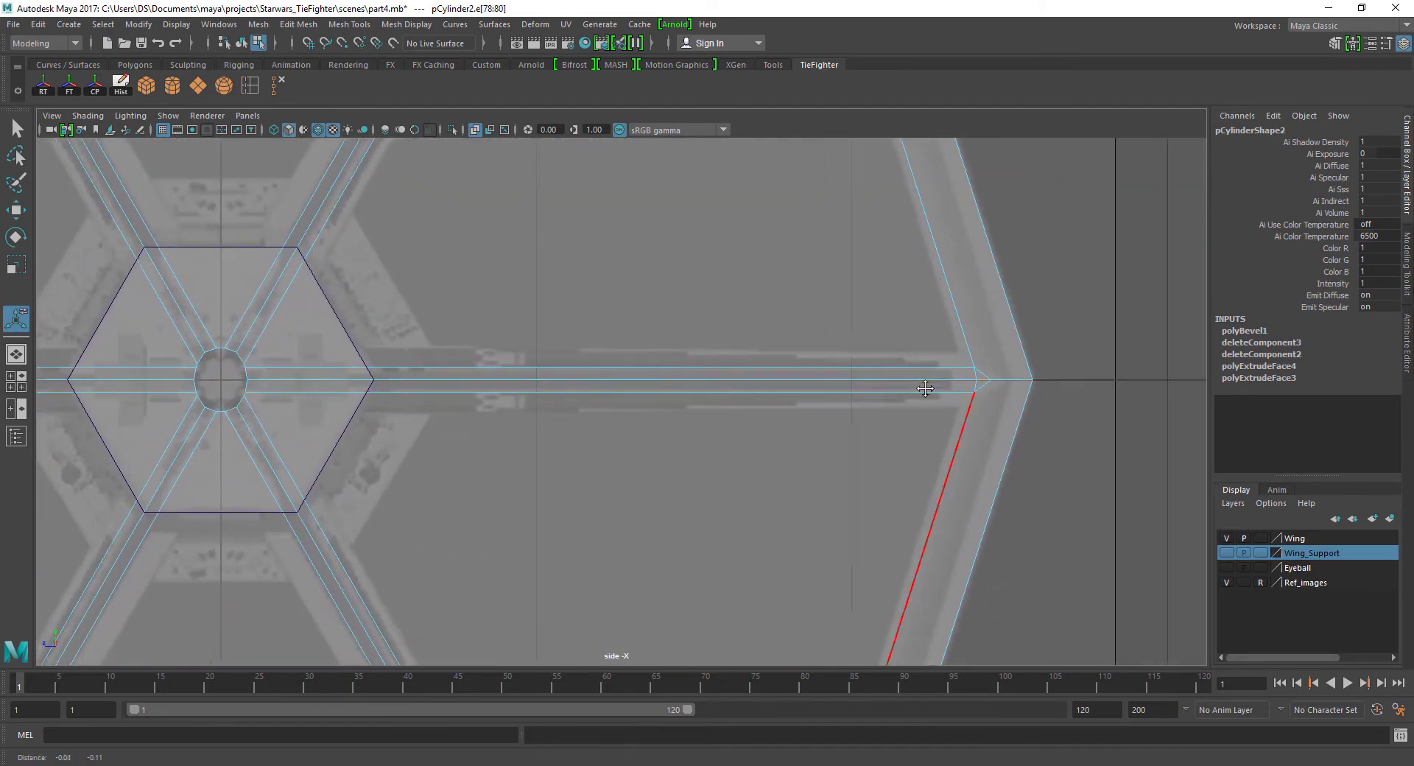
Select the edge loop along the horizontal strut out to its pointed outer corner.
{"action": "scroll", "coordinate": [920, 456], "scroll_direction": "up", "scroll_amount": 5}
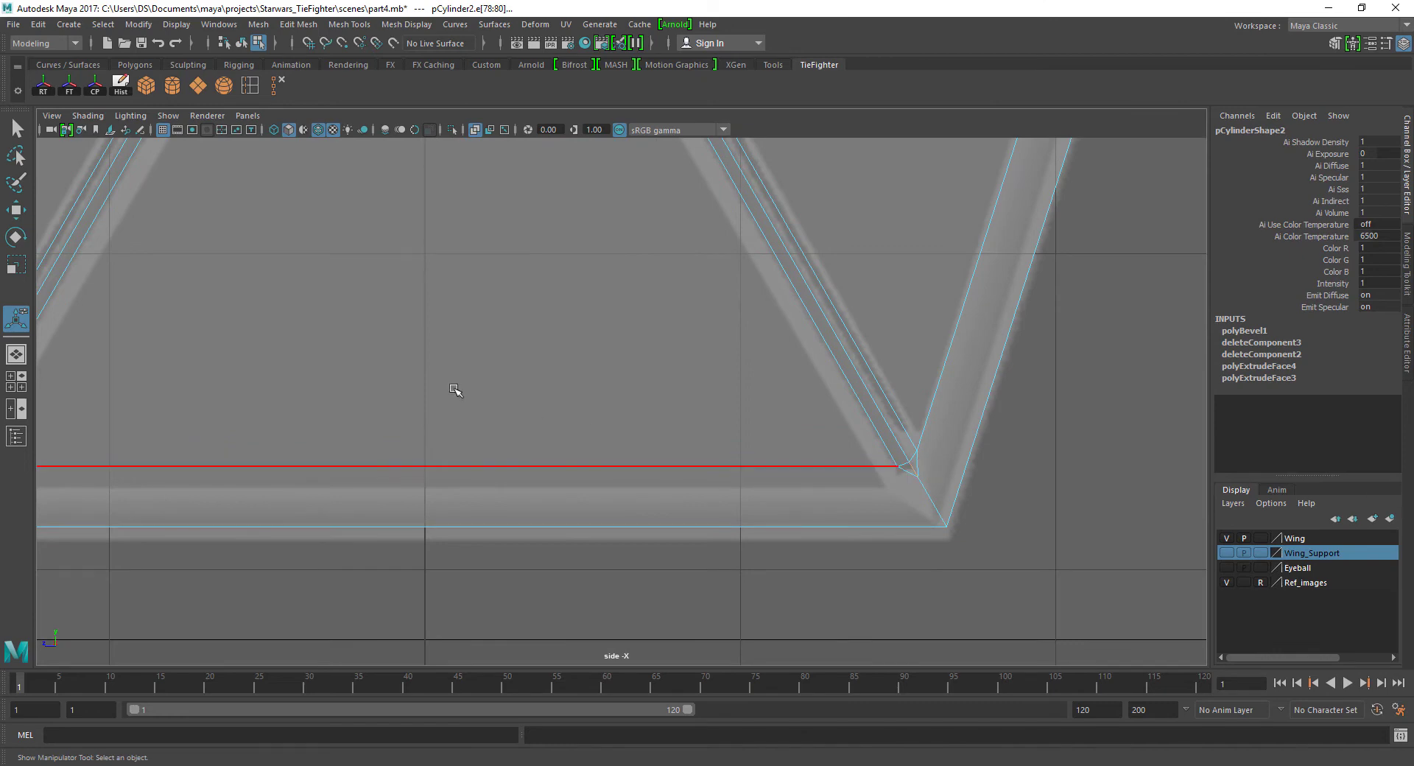
{"action": "middle_click_drag", "start_coordinate": [457, 391], "coordinate": [647, 381], "text": "alt"}
{"action": "middle_click_drag", "start_coordinate": [530, 482], "coordinate": [677, 481], "text": "alt"}
{"action": "scroll", "coordinate": [523, 278], "scroll_direction": "down", "scroll_amount": 3}
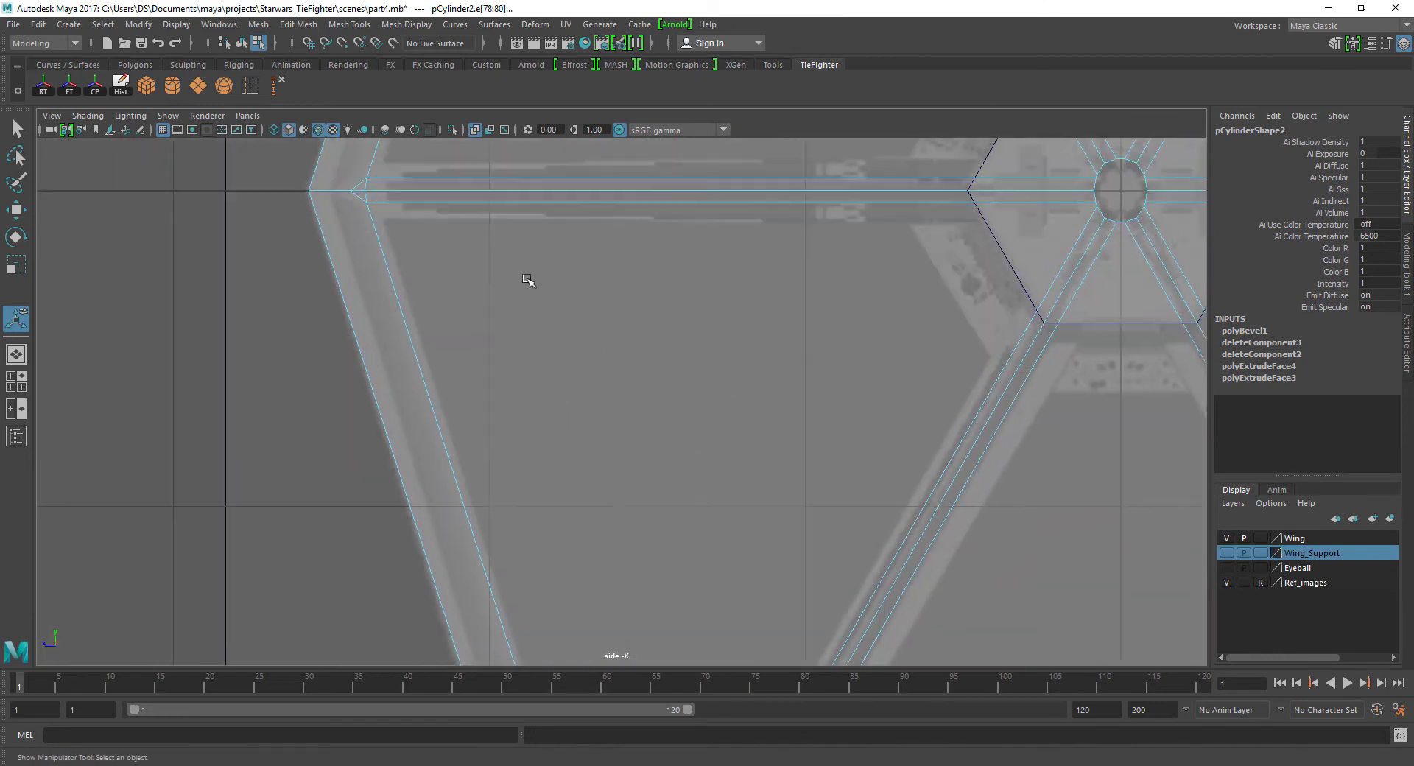
{"action": "scroll", "coordinate": [520, 394], "scroll_direction": "up", "scroll_amount": 3}
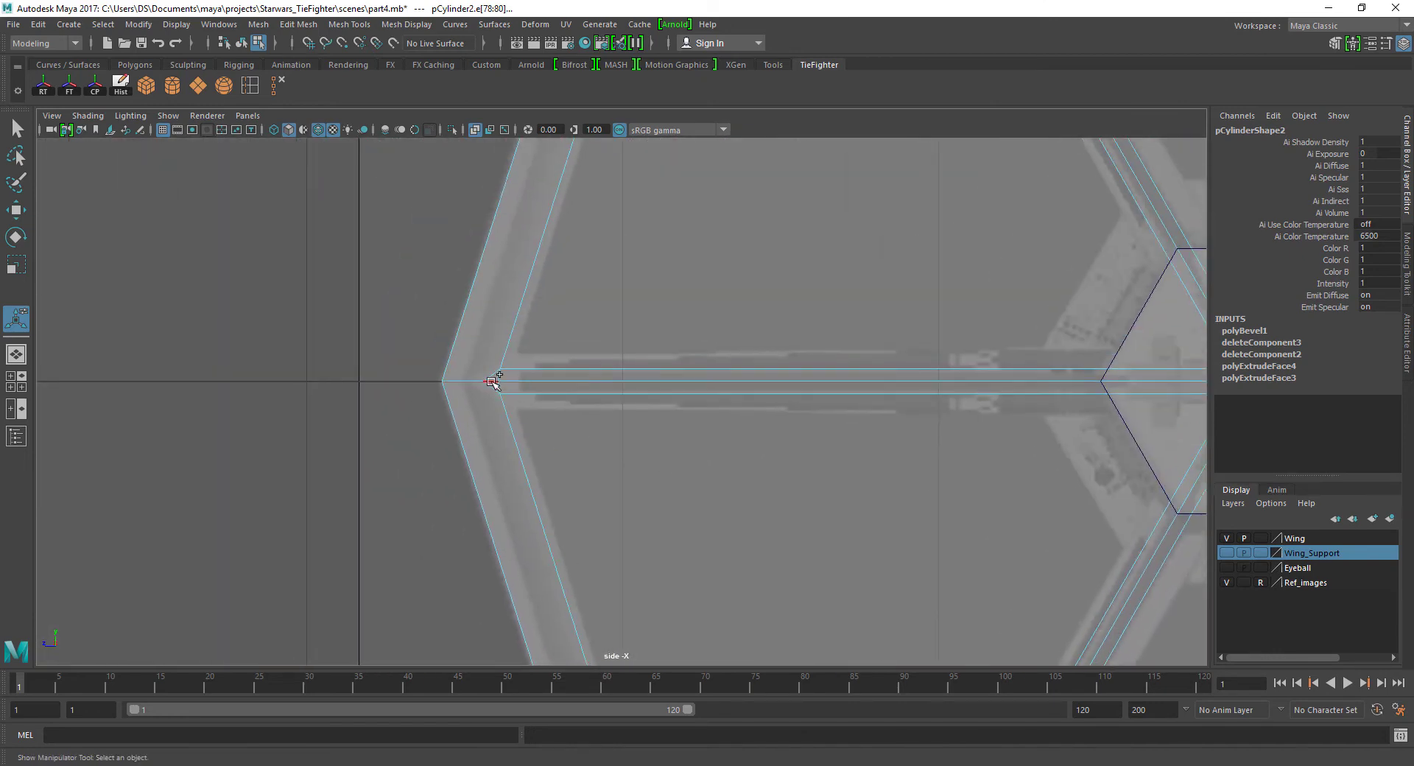
{"action": "double_click", "coordinate": [492, 380], "text": "shift"}
{"action": "mouse_move", "coordinate": [779, 261]}
{"action": "middle_mouse_down", "text": "alt"}
{"action": "mouse_move", "coordinate": [807, 214]}
{"action": "mouse_move", "coordinate": [465, 229]}
{"action": "middle_mouse_up", "text": "alt"}
{"action": "left_click", "coordinate": [353, 26]}
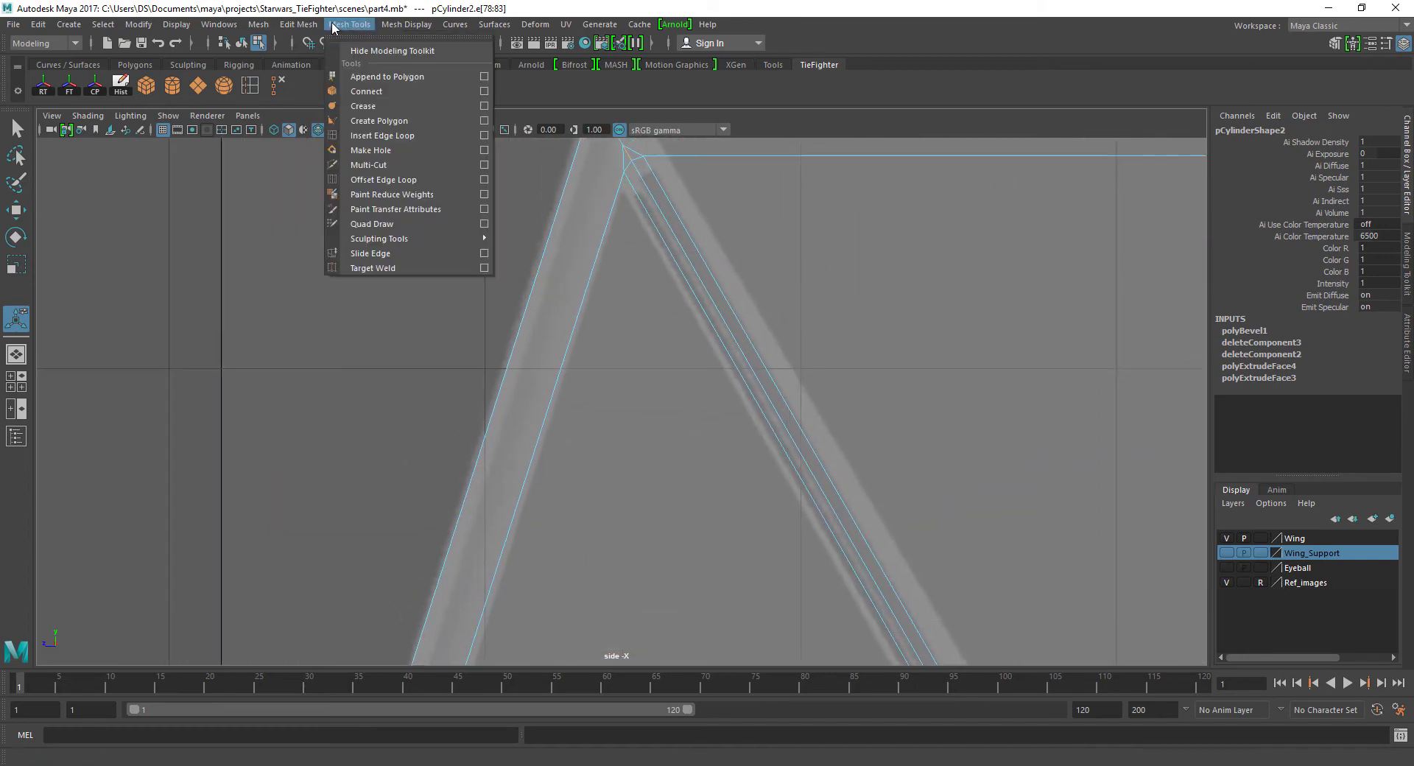
Collapse the selected strut edges with Edit Mesh > Collapse.
{"action": "left_click", "coordinate": [333, 27]}
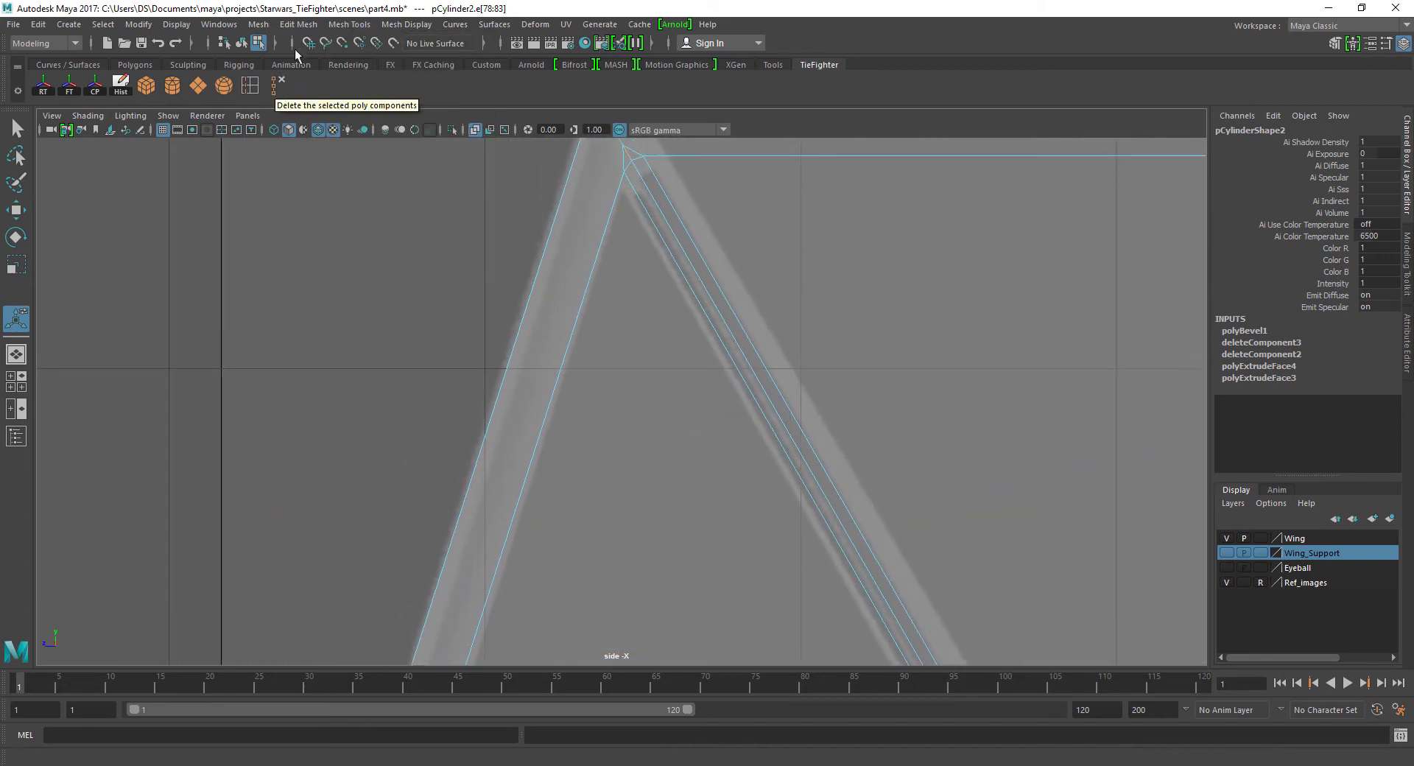
{"action": "left_click", "coordinate": [298, 24]}
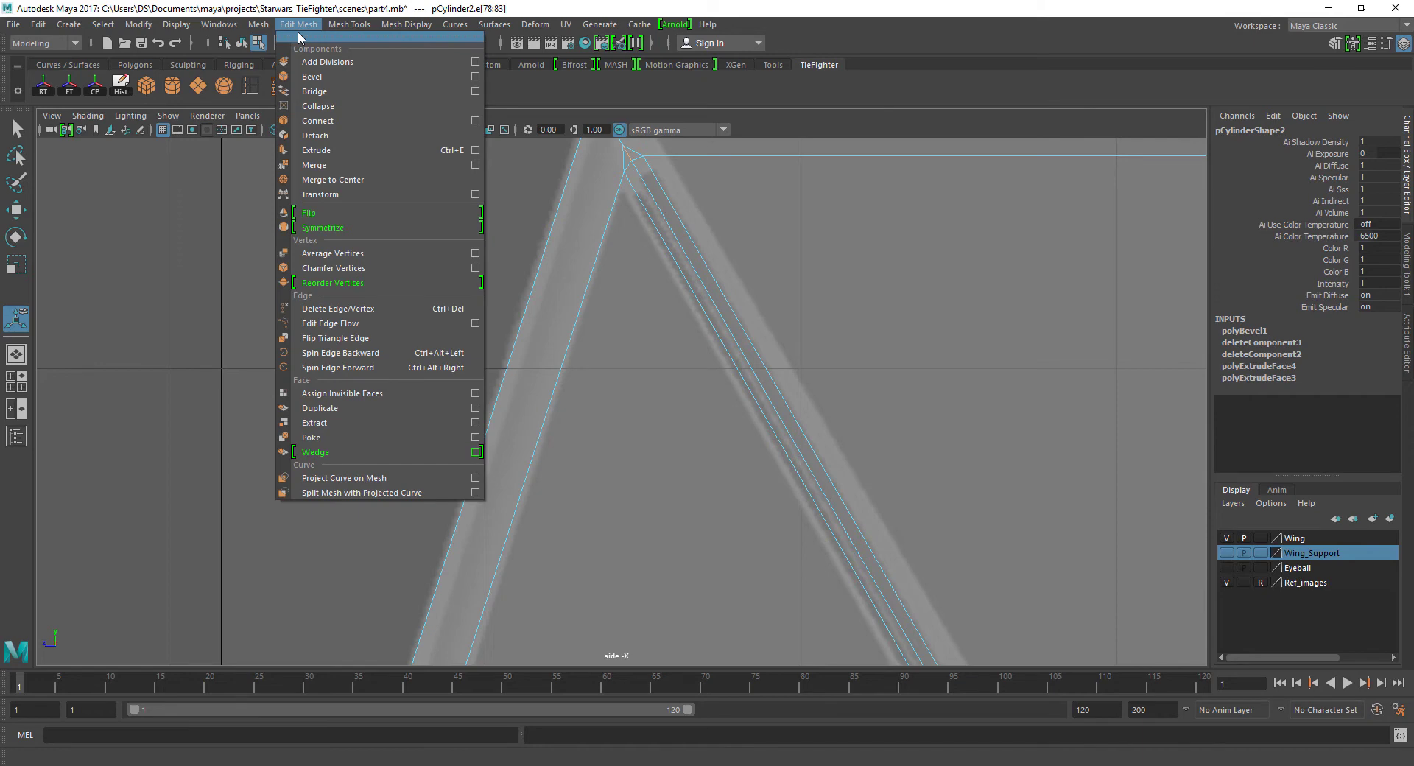
{"action": "left_click", "coordinate": [298, 24]}
{"action": "left_click", "coordinate": [298, 24]}
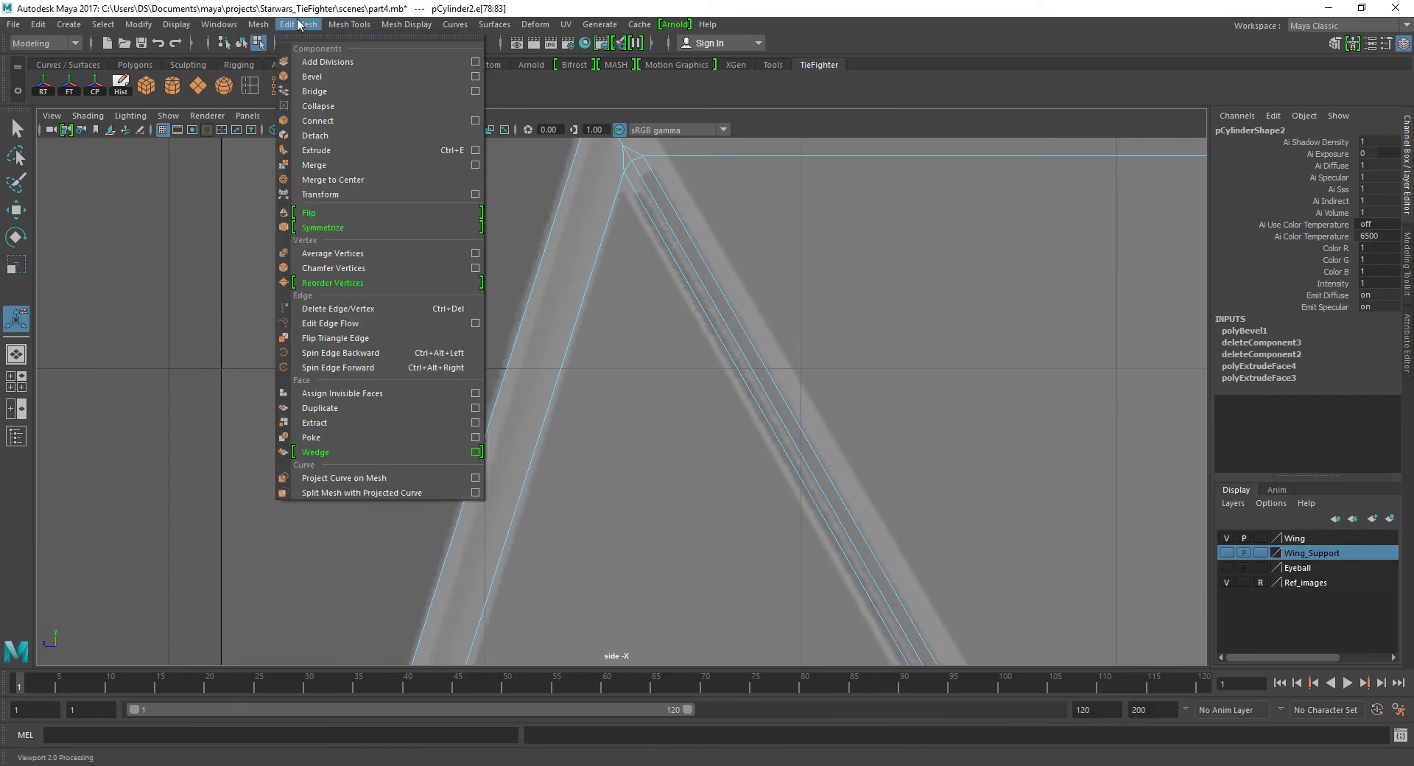
{"action": "left_click", "coordinate": [331, 109]}
Review the whole wing frame, briefly previewing it smoothed and orbiting the perspective view.
{"action": "scroll", "coordinate": [410, 471], "scroll_direction": "down", "scroll_amount": 5}
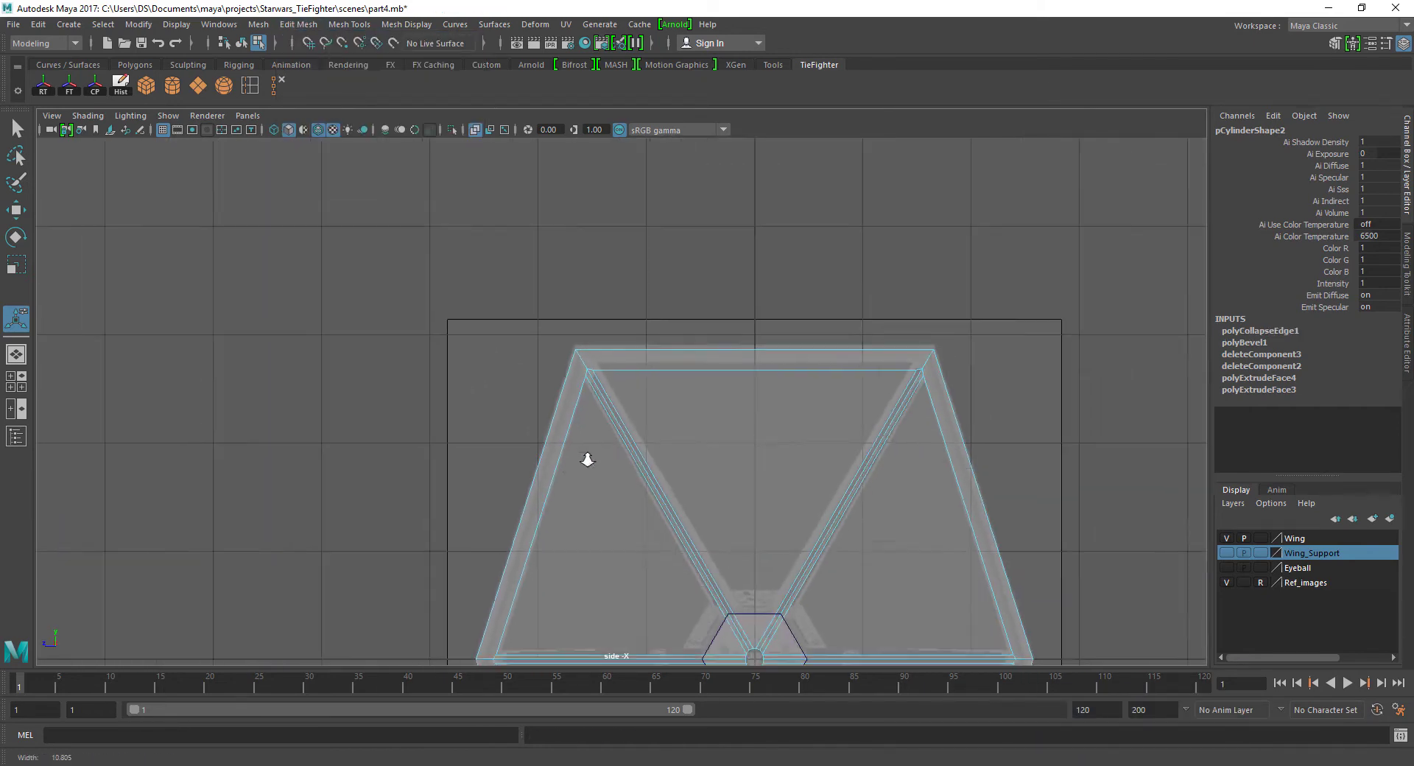
{"action": "mouse_move", "coordinate": [751, 441]}
{"action": "middle_mouse_down", "text": "alt"}
{"action": "mouse_move", "coordinate": [687, 123]}
{"action": "mouse_move", "coordinate": [669, 284]}
{"action": "mouse_move", "coordinate": [568, 365]}
{"action": "middle_mouse_up", "text": "alt"}
{"action": "mouse_move", "coordinate": [567, 365]}
{"action": "right_mouse_down", "text": "alt"}
{"action": "mouse_move", "coordinate": [749, 359]}
{"action": "mouse_move", "coordinate": [870, 274]}
{"action": "right_mouse_up", "text": "alt"}
{"action": "mouse_move", "coordinate": [871, 274]}
{"action": "middle_mouse_down", "text": "alt"}
{"action": "mouse_move", "coordinate": [805, 402]}
{"action": "mouse_move", "coordinate": [974, 344]}
{"action": "middle_mouse_up", "text": "alt"}
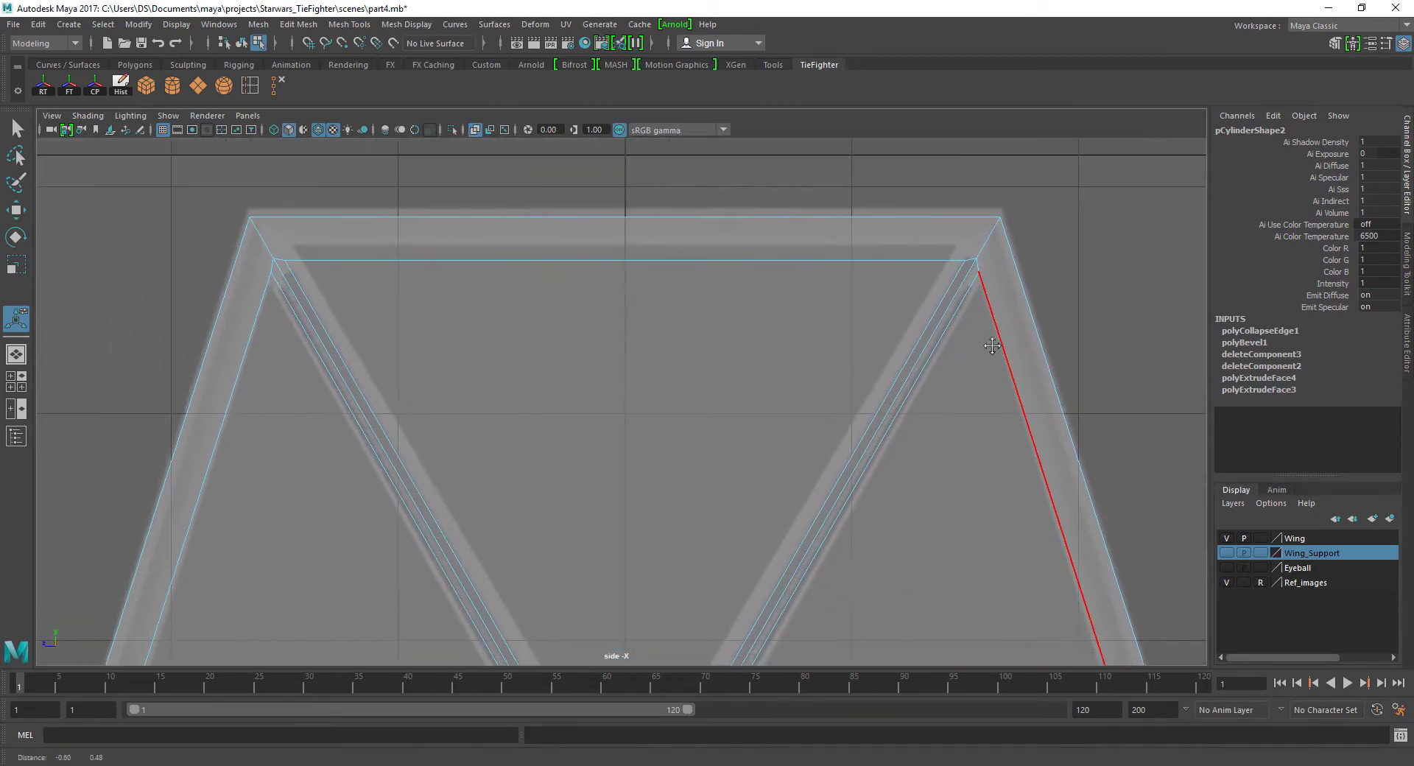
{"action": "scroll", "coordinate": [480, 306], "scroll_direction": "up", "scroll_amount": 2}
{"action": "scroll", "coordinate": [234, 233], "scroll_direction": "down", "scroll_amount": 3}
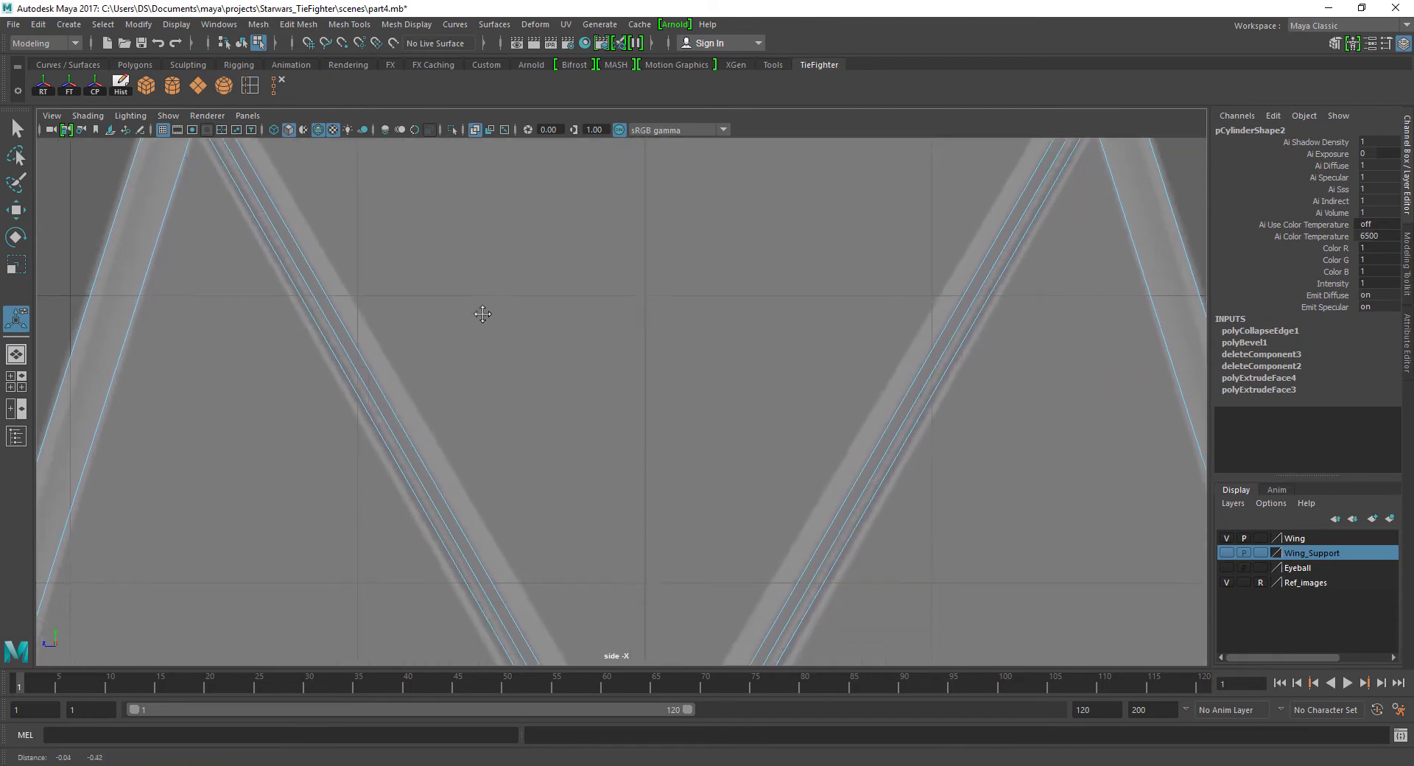
{"action": "scroll", "coordinate": [483, 312], "scroll_direction": "down", "scroll_amount": 4}
{"action": "scroll", "coordinate": [486, 376], "scroll_direction": "up", "scroll_amount": 1}
{"action": "key", "text": "3"}
{"action": "key", "text": "1"}
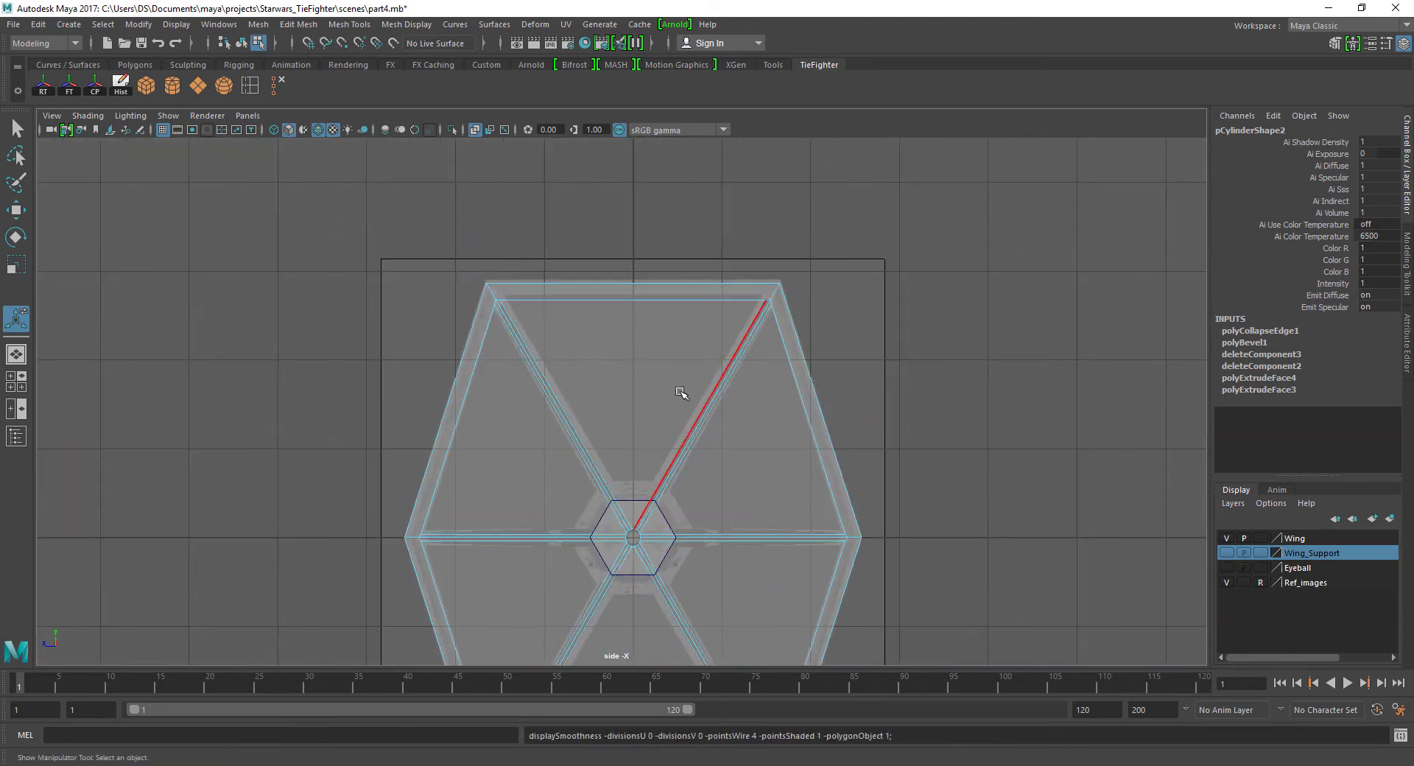
{"action": "key", "text": "space"}
{"action": "key", "text": "space"}
{"action": "scroll", "coordinate": [736, 360], "scroll_direction": "down", "scroll_amount": 3}
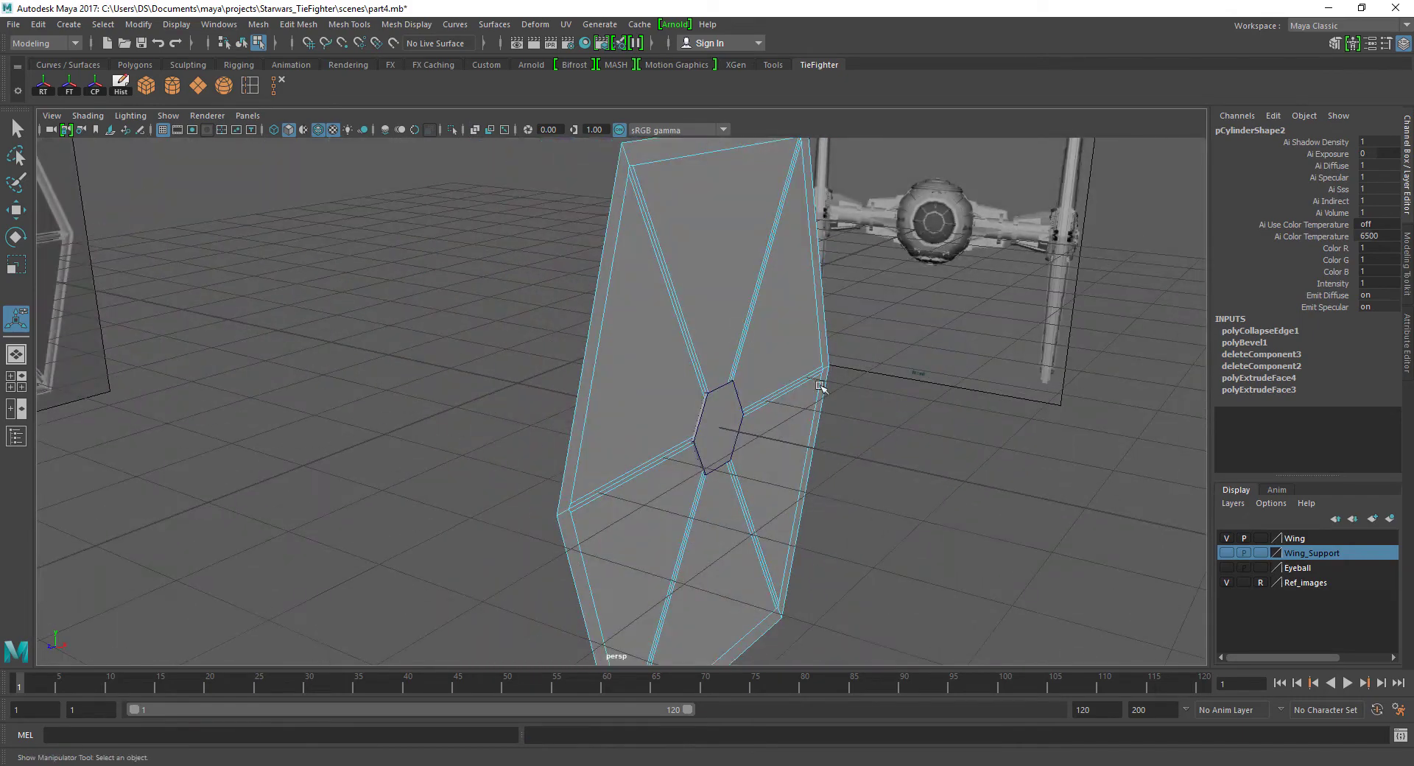
{"action": "right_click_drag", "start_coordinate": [725, 278], "coordinate": [789, 258]}
{"action": "mouse_move", "coordinate": [789, 259]}
{"action": "left_mouse_down", "text": "alt"}
{"action": "mouse_move", "coordinate": [1050, 321]}
{"action": "mouse_move", "coordinate": [1041, 290]}
{"action": "mouse_move", "coordinate": [773, 299]}
{"action": "left_mouse_up", "text": "alt"}
{"action": "key", "text": "space"}
{"action": "key", "text": "space"}
Centre the hub ring in the side view and select its vertices.
{"action": "scroll", "coordinate": [740, 519], "scroll_direction": "up", "scroll_amount": 5}
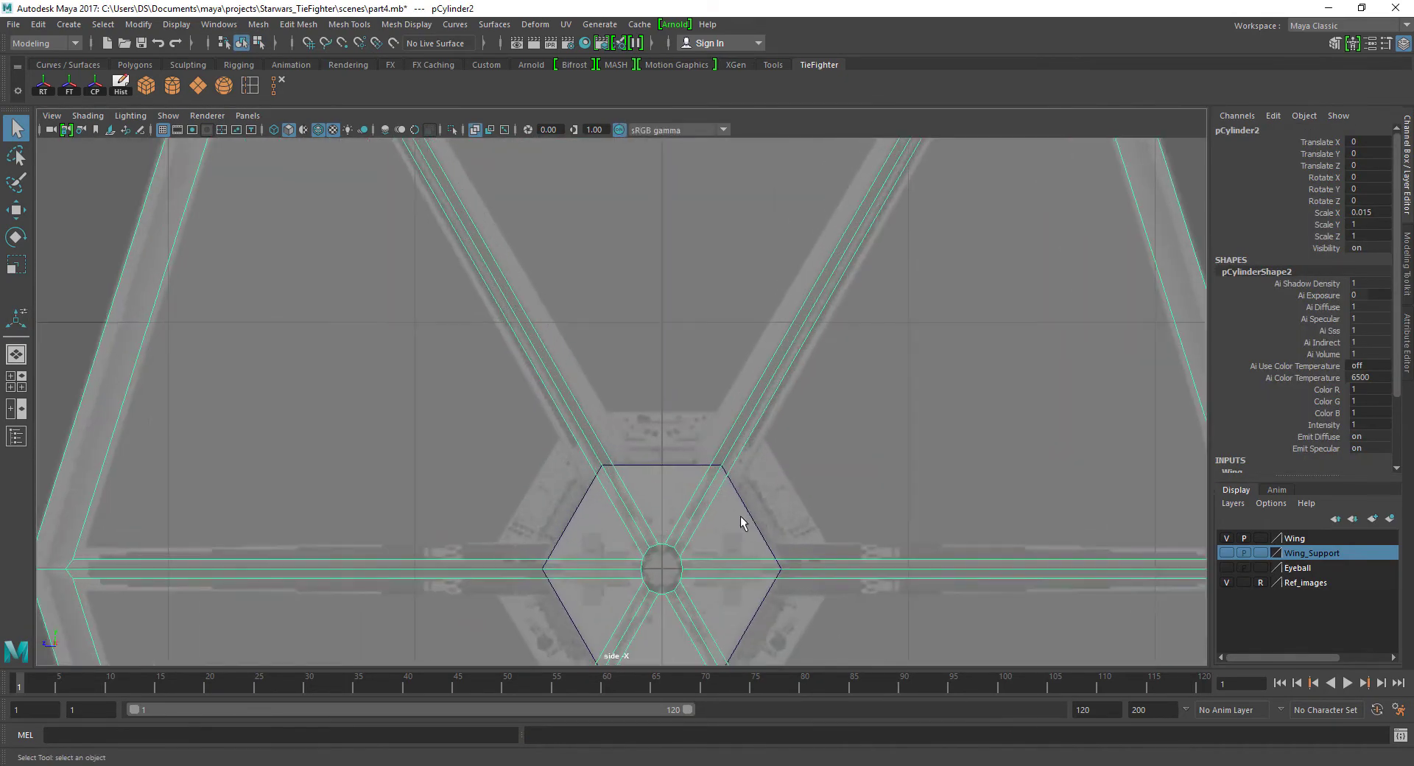
{"action": "scroll", "coordinate": [543, 354], "scroll_direction": "up", "scroll_amount": 3}
{"action": "scroll", "coordinate": [401, 315], "scroll_direction": "up", "scroll_amount": 2}
{"action": "scroll", "coordinate": [579, 323], "scroll_direction": "up", "scroll_amount": 3}
{"action": "middle_click_drag", "start_coordinate": [580, 322], "coordinate": [674, 430], "text": "alt"}
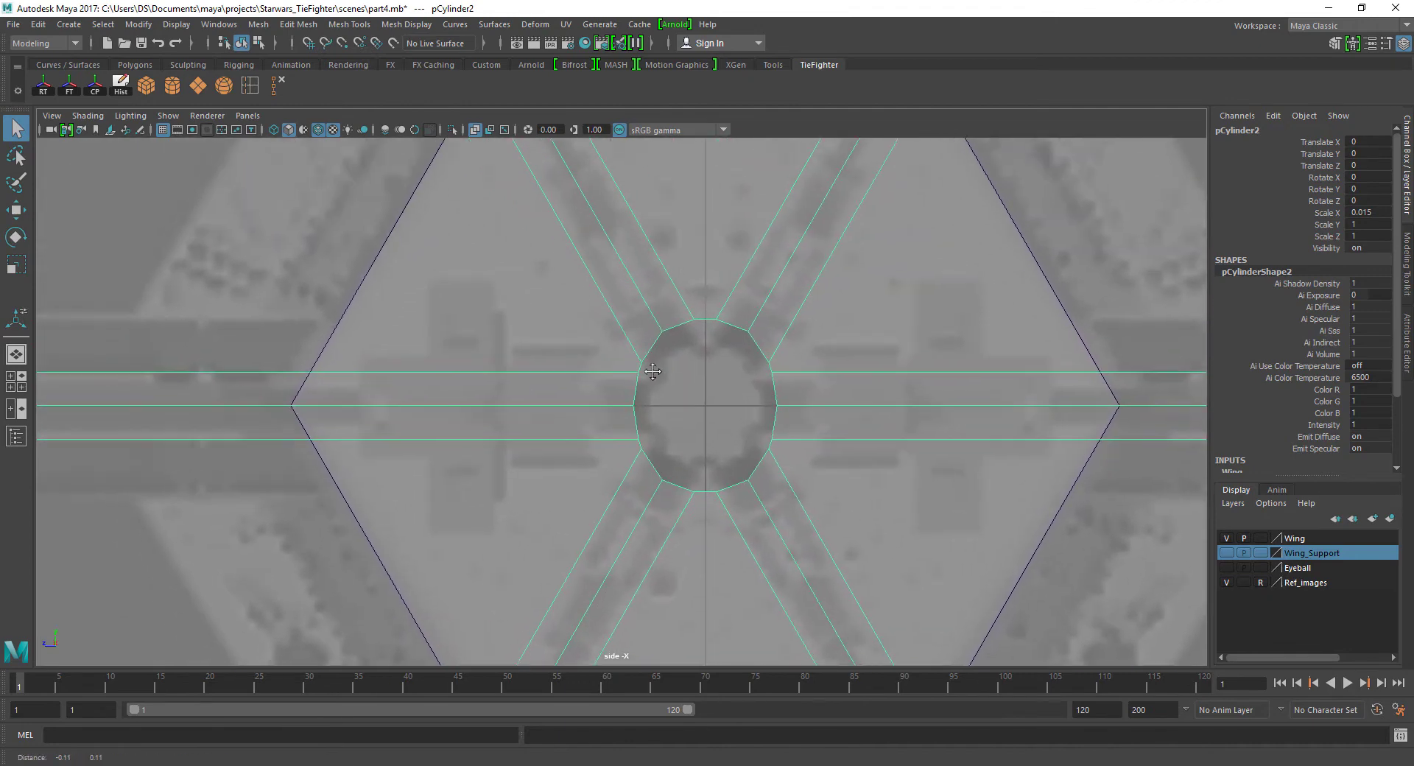
{"action": "right_click_drag", "start_coordinate": [321, 251], "coordinate": [250, 251]}
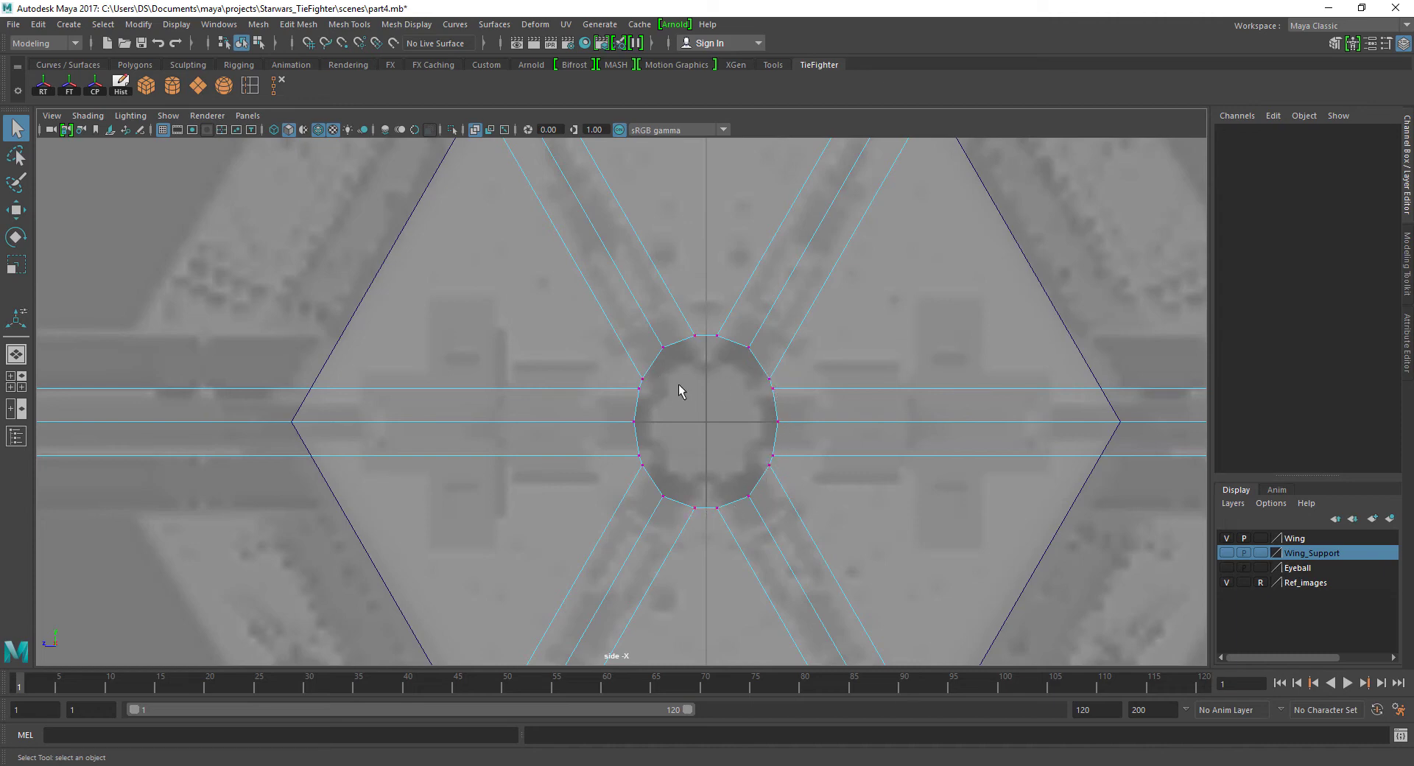
{"action": "left_click", "coordinate": [662, 347]}
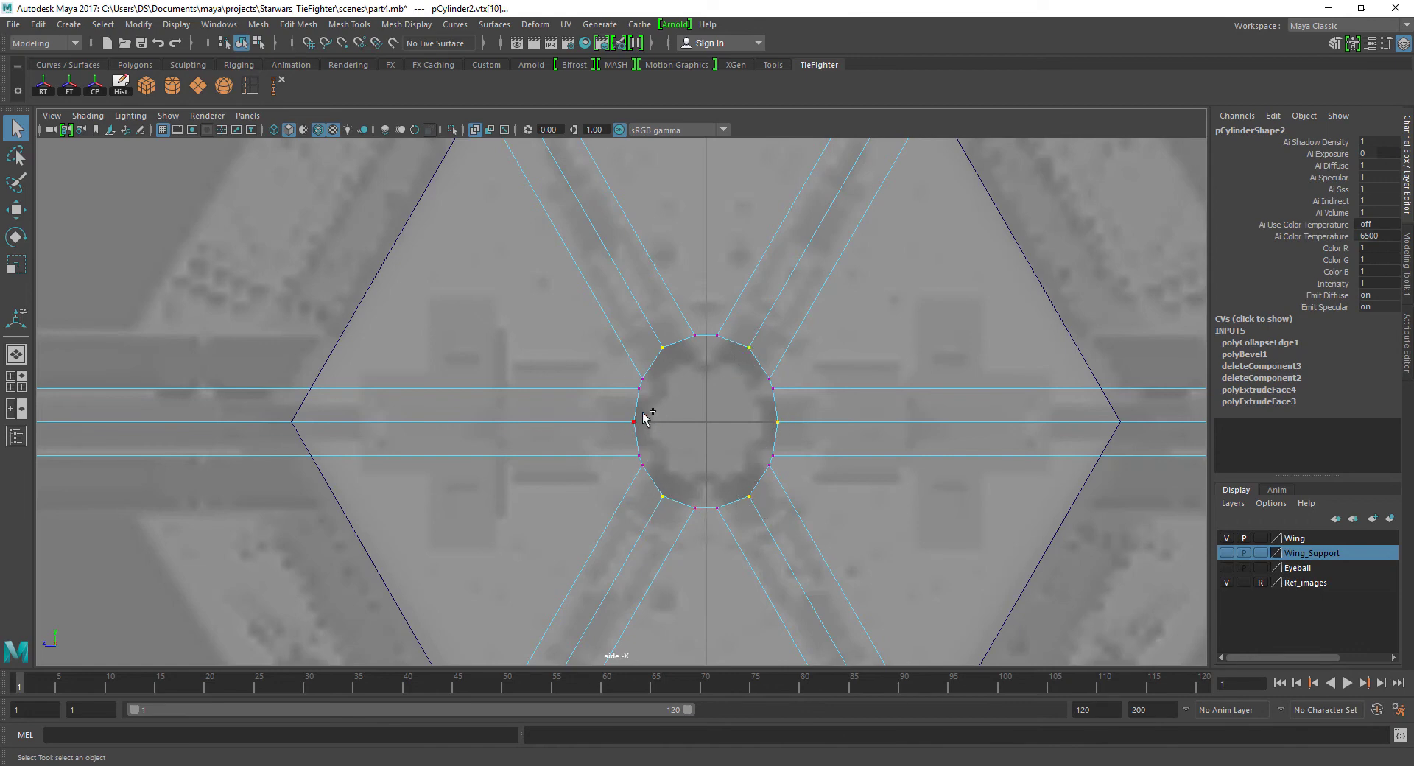
Scale the hub ring vertices slightly inward, vertically and horizontally.
{"action": "key", "text": "e"}
{"action": "key", "text": "r"}
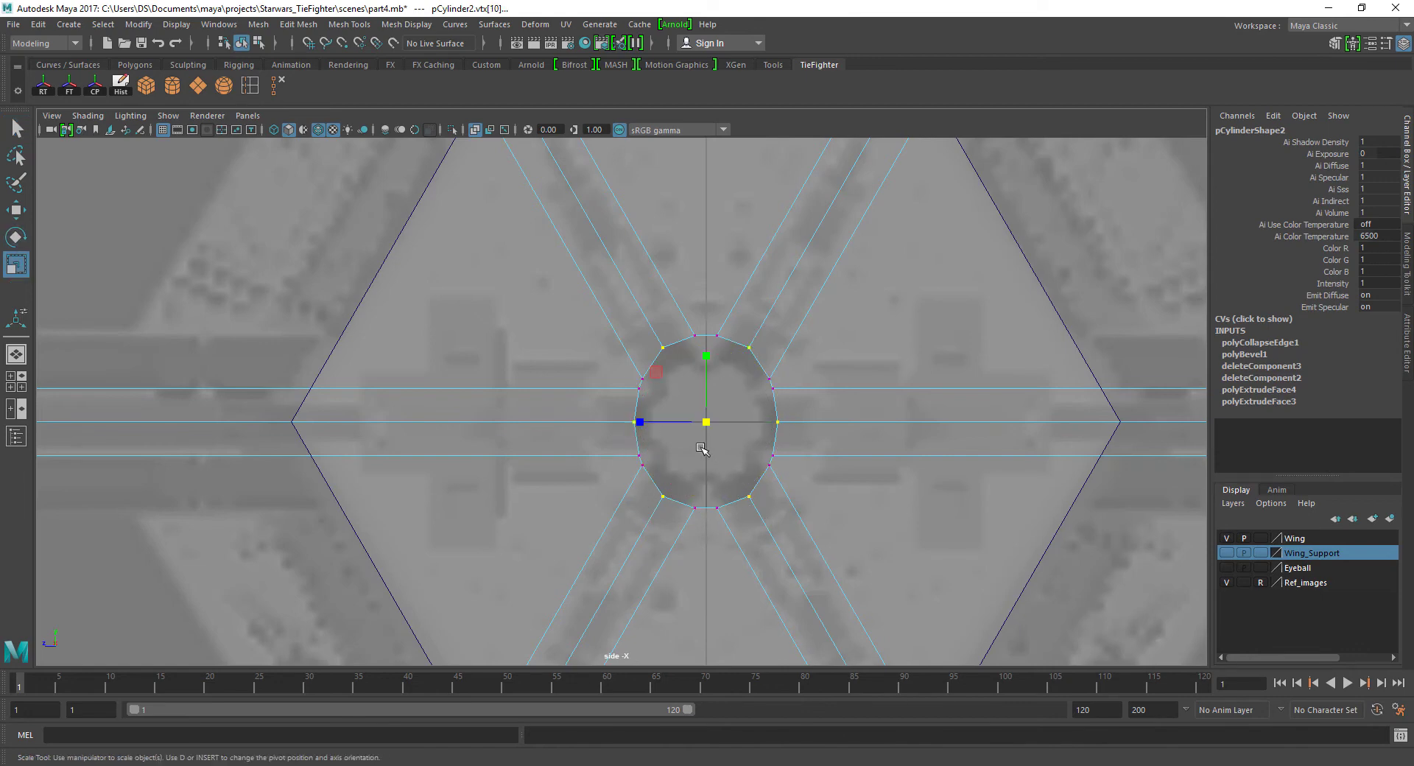
{"action": "left_click_drag", "start_coordinate": [705, 357], "coordinate": [707, 364]}
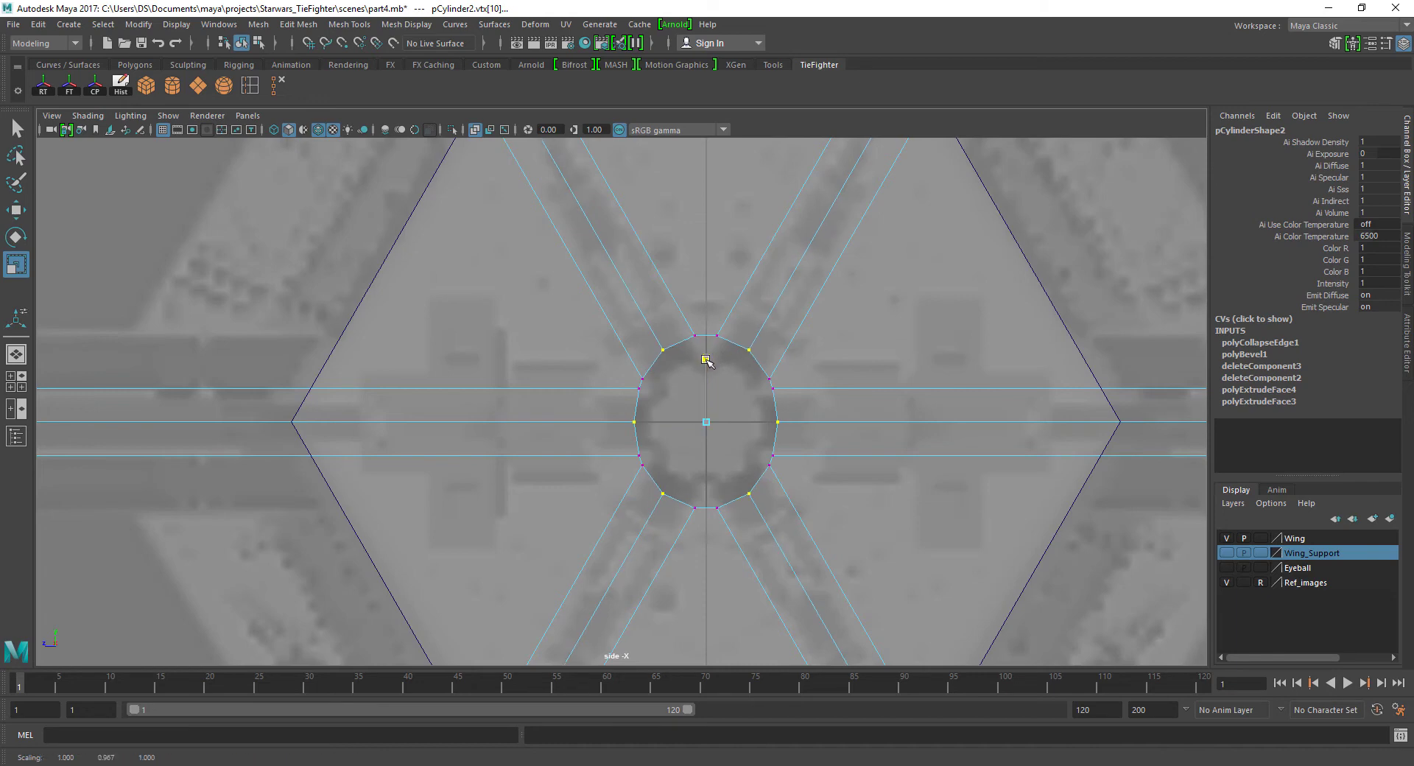
{"action": "left_click_drag", "start_coordinate": [653, 422], "coordinate": [644, 424]}
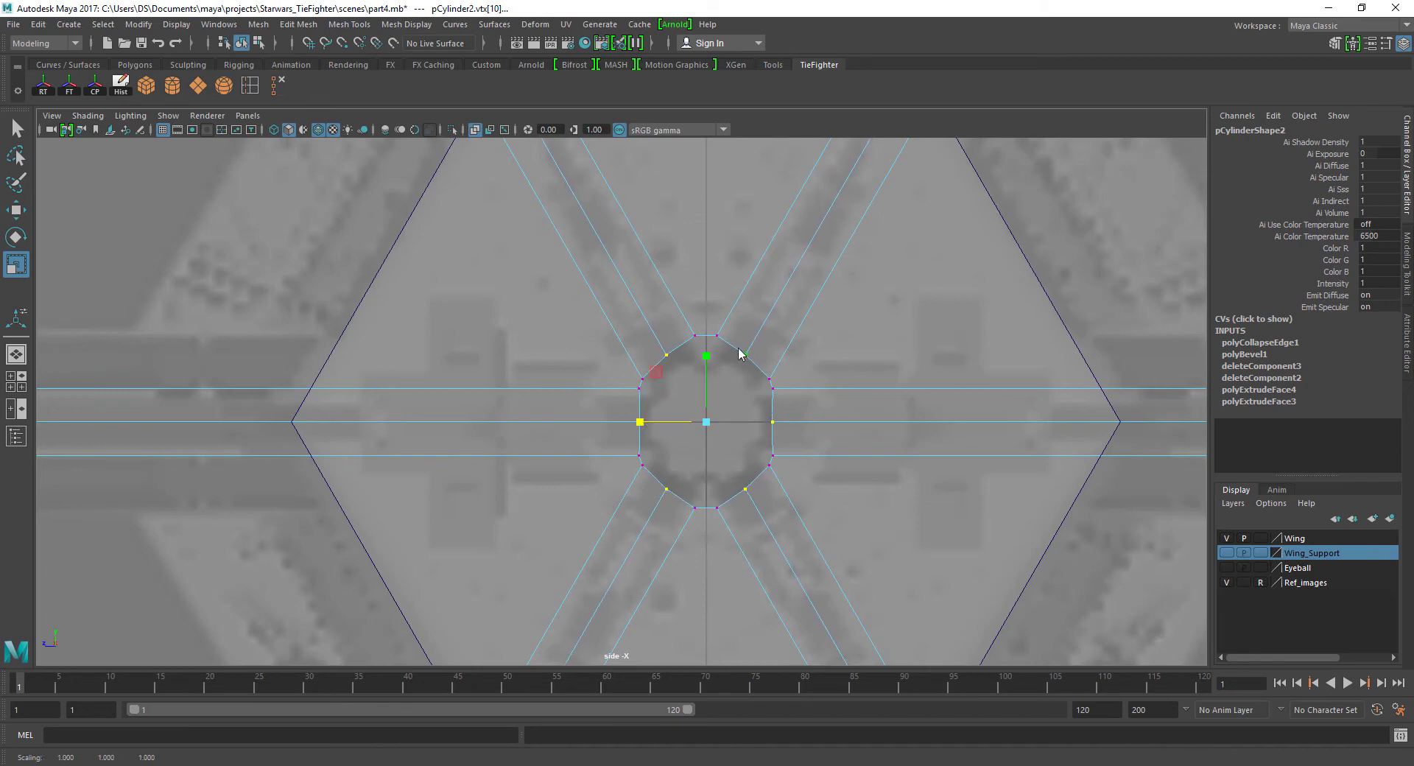
{"action": "key", "text": "space"}
{"action": "key", "text": "space"}
{"action": "left_click_drag", "start_coordinate": [838, 334], "coordinate": [748, 287], "text": "alt"}
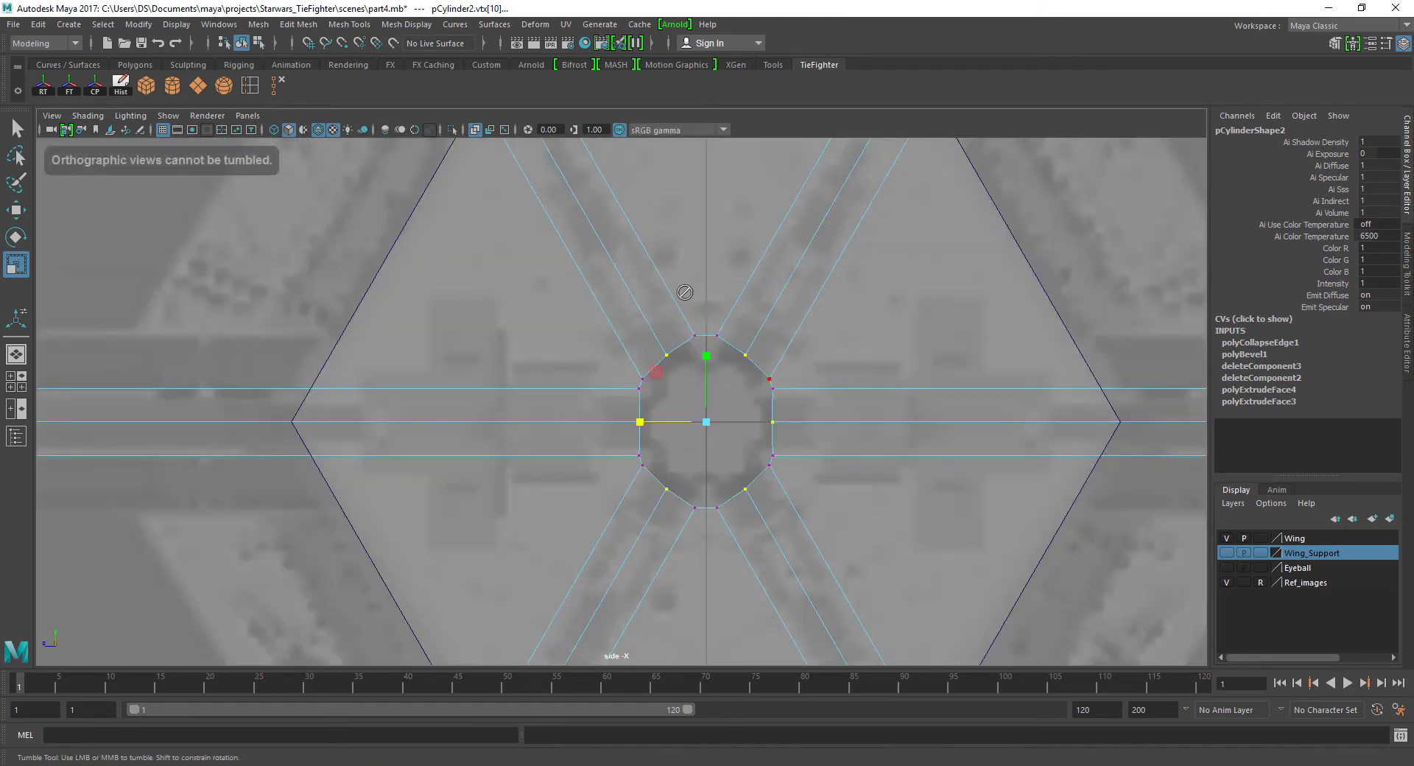
Frame the wing in perspective and select the six faces of the central hexagonal hub.
{"action": "key", "text": "space"}
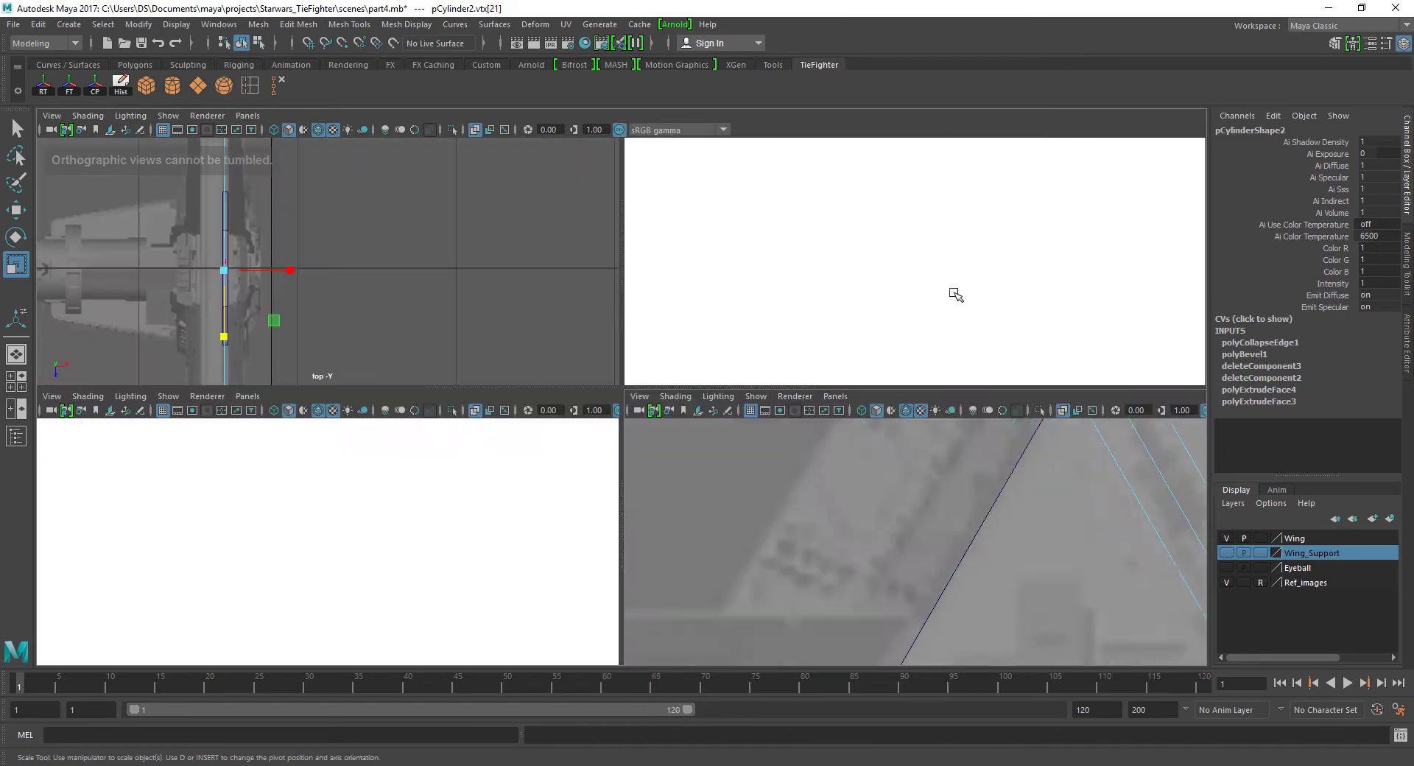
{"action": "key", "text": "space"}
{"action": "left_click_drag", "start_coordinate": [719, 372], "coordinate": [895, 393], "text": "alt"}
{"action": "left_click", "coordinate": [682, 431]}
{"action": "key", "text": "space"}
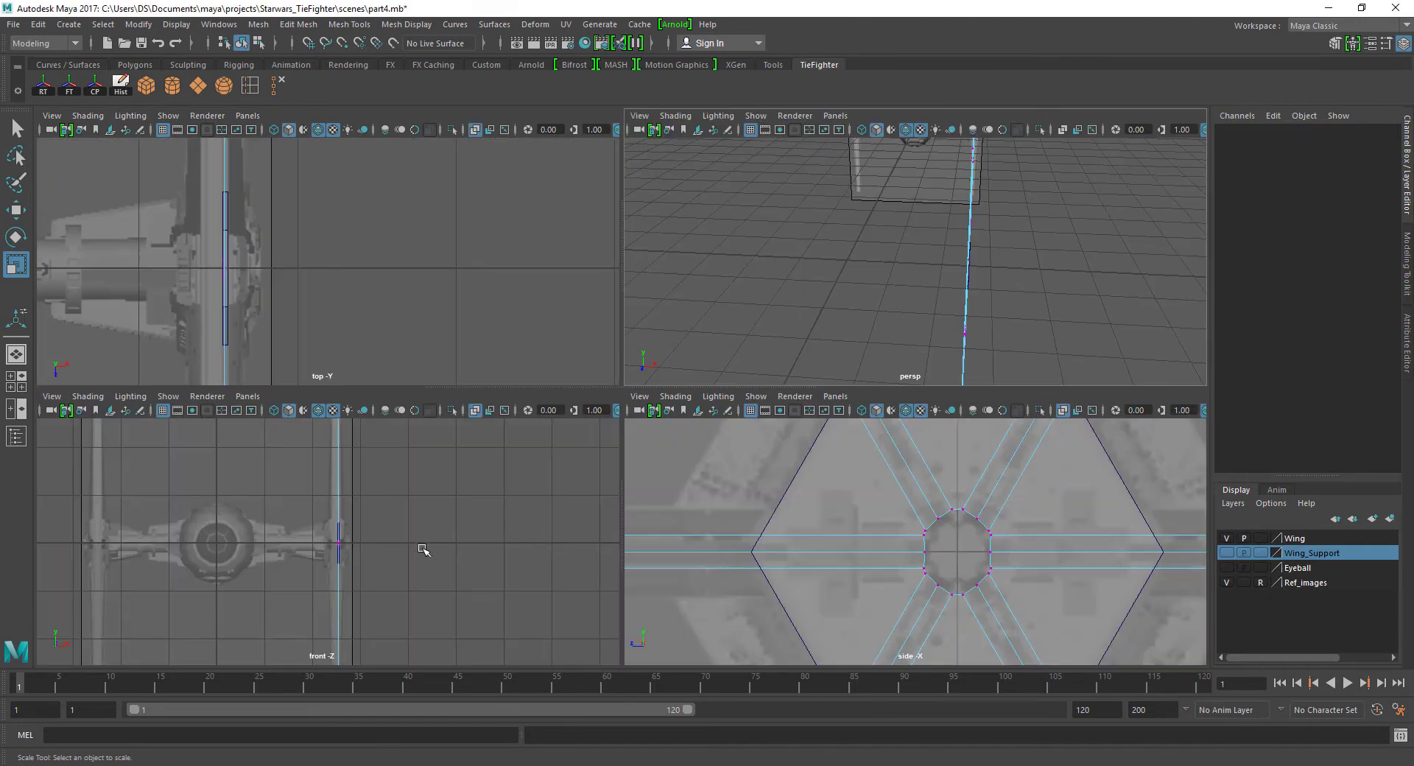
{"action": "mouse_move", "coordinate": [423, 572]}
{"action": "middle_mouse_down", "text": "alt"}
{"action": "mouse_move", "coordinate": [415, 405]}
{"action": "mouse_move", "coordinate": [419, 457]}
{"action": "middle_mouse_up", "text": "alt"}
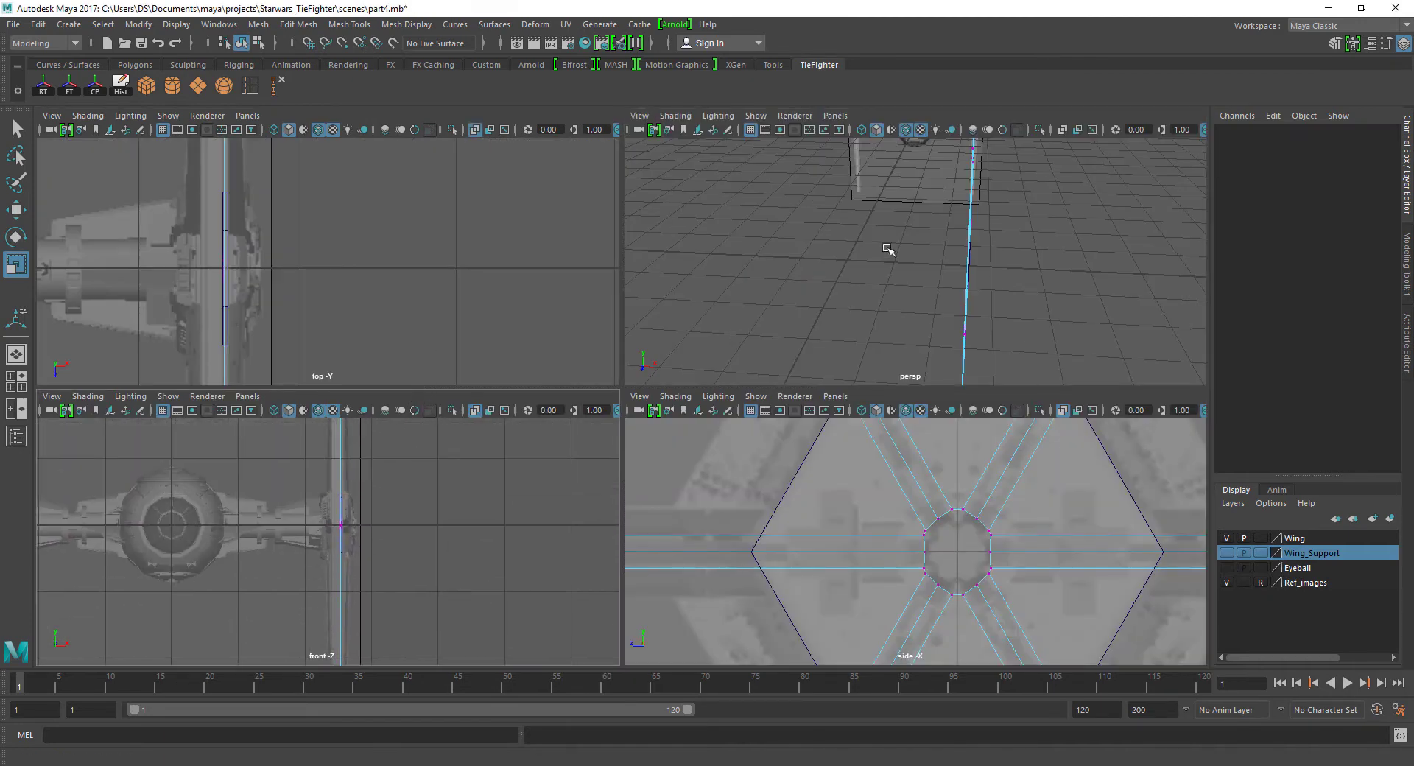
{"action": "key", "text": "f"}
{"action": "scroll", "coordinate": [895, 219], "scroll_direction": "up", "scroll_amount": 3}
{"action": "right_click_drag", "start_coordinate": [833, 237], "coordinate": [833, 275]}
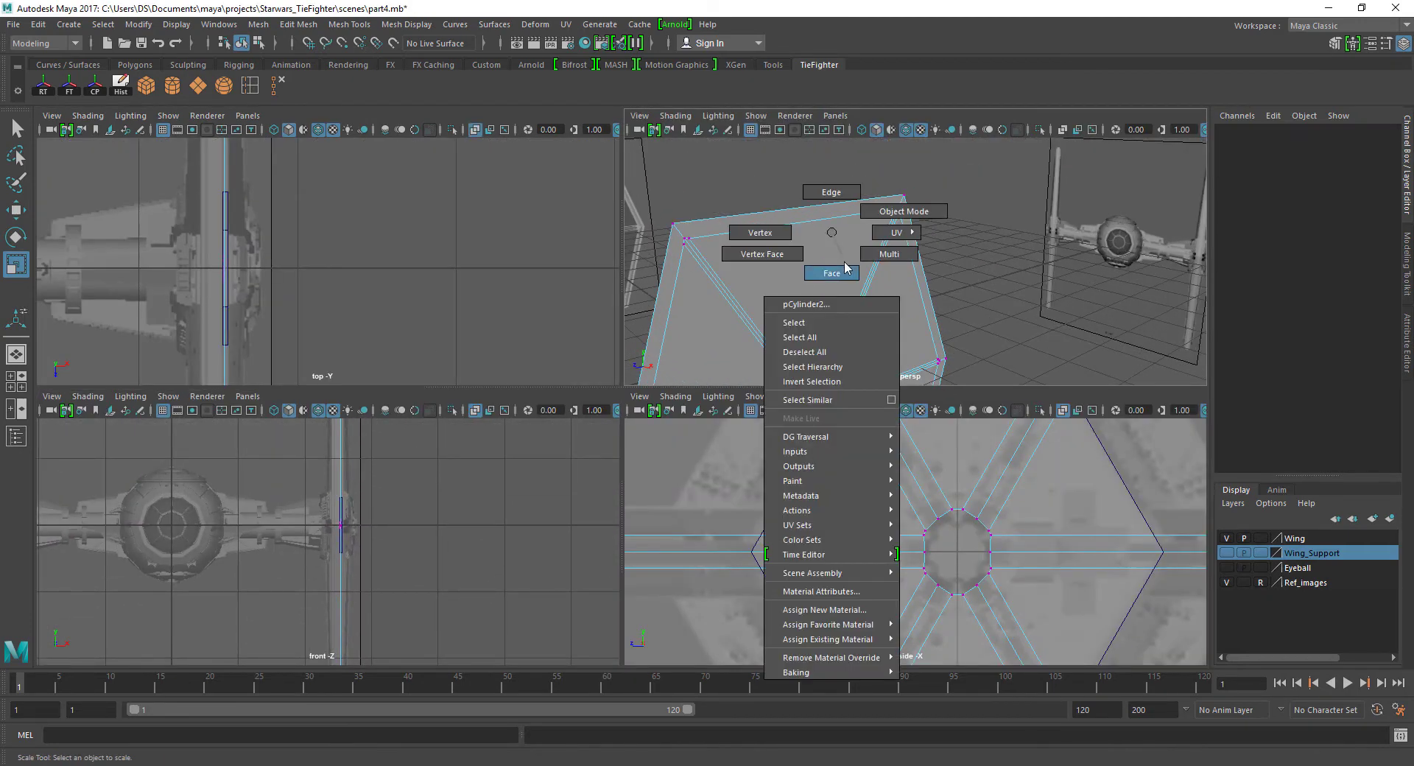
{"action": "left_click", "coordinate": [839, 213]}
{"action": "mouse_move", "coordinate": [919, 198]}
{"action": "left_mouse_down", "text": "shift"}
{"action": "mouse_move", "coordinate": [773, 331]}
{"action": "mouse_move", "coordinate": [921, 338]}
{"action": "mouse_move", "coordinate": [894, 337]}
{"action": "left_mouse_up", "text": "shift"}
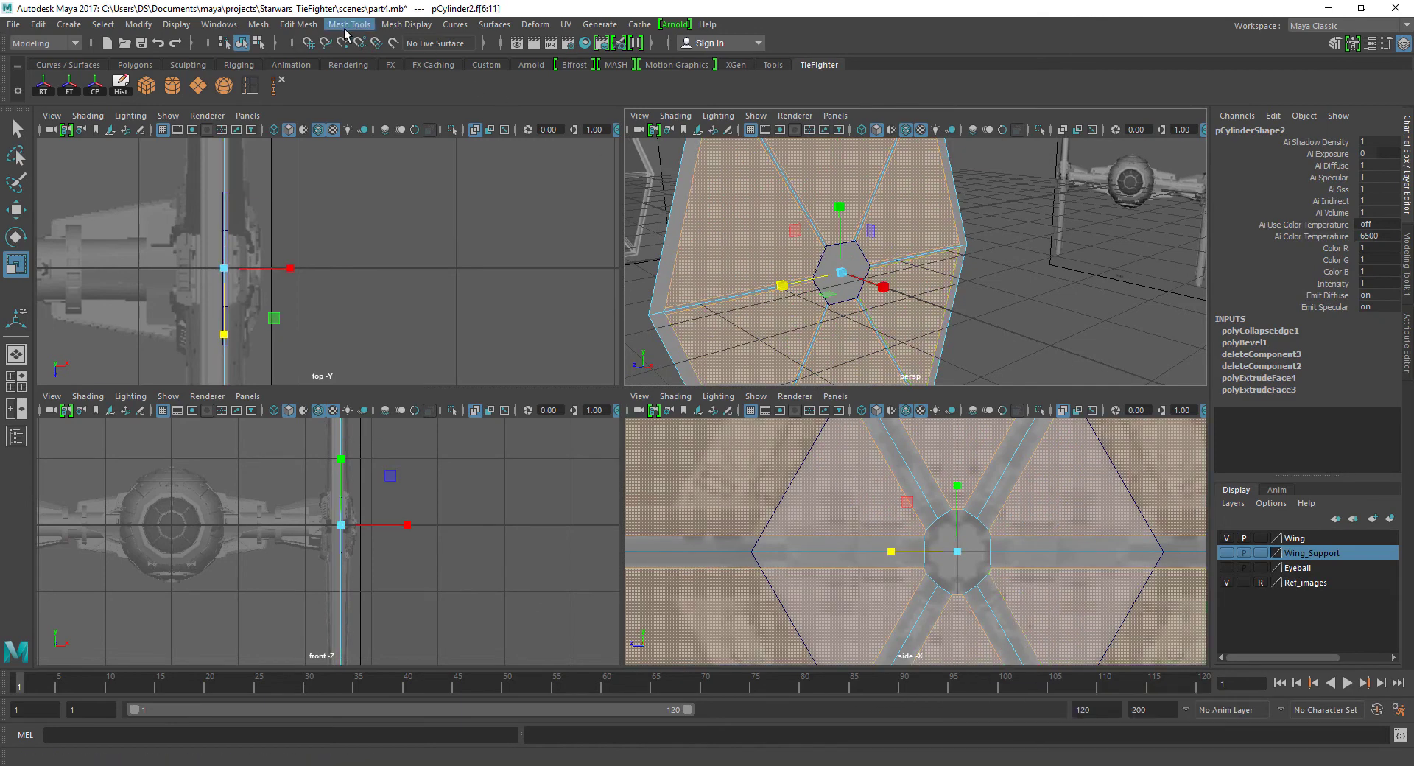
{"action": "left_click", "coordinate": [308, 25]}
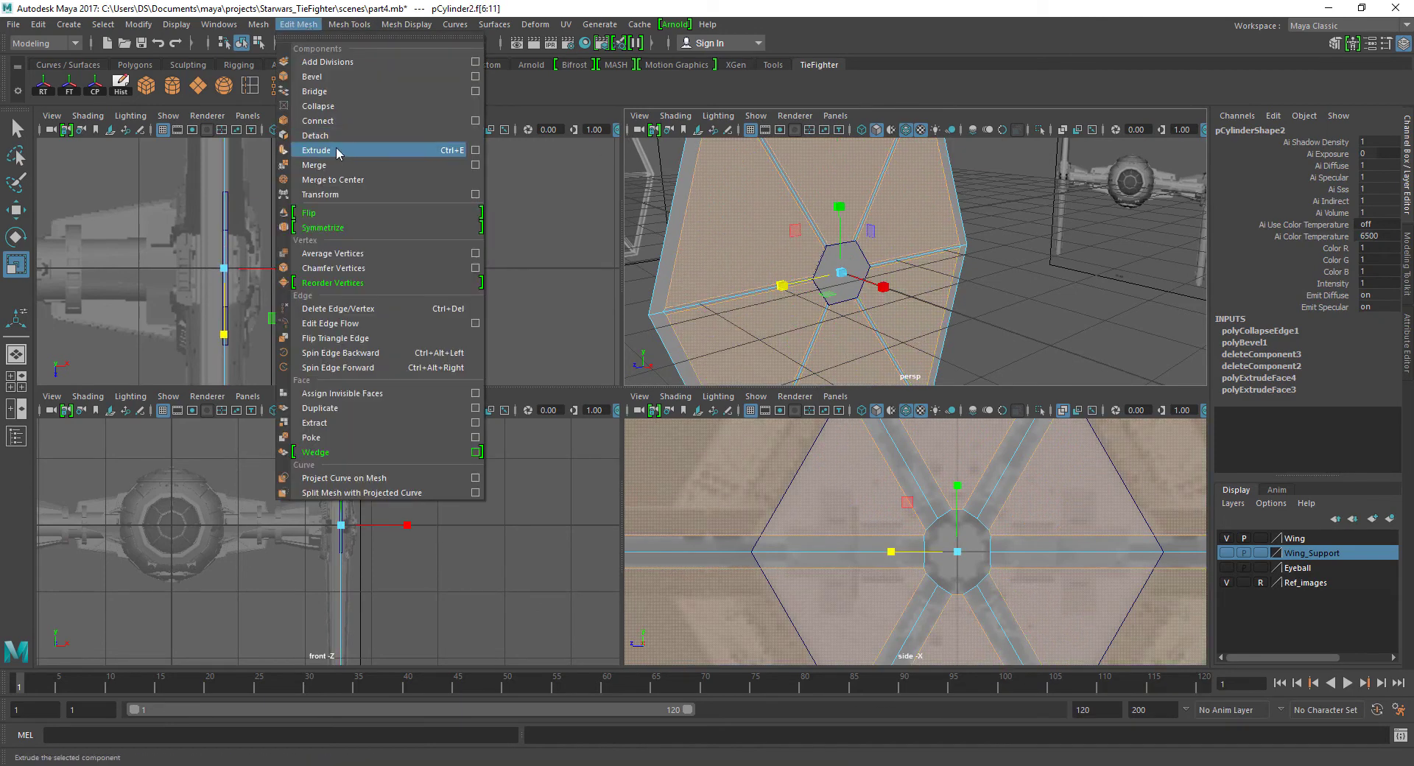
Extract the selected hub faces and offset them to Local Translate Z -0.102.
{"action": "left_click", "coordinate": [360, 424]}
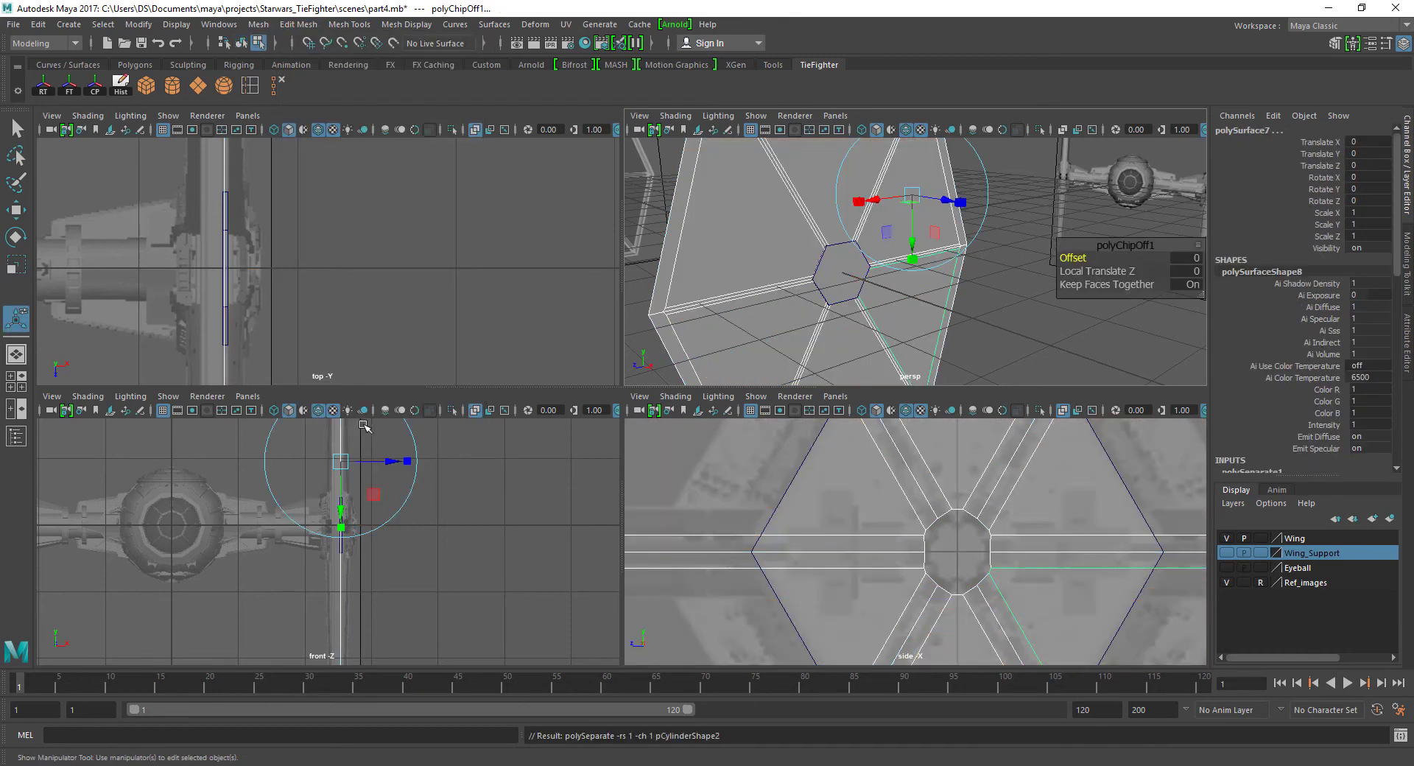
{"action": "left_click", "coordinate": [964, 204]}
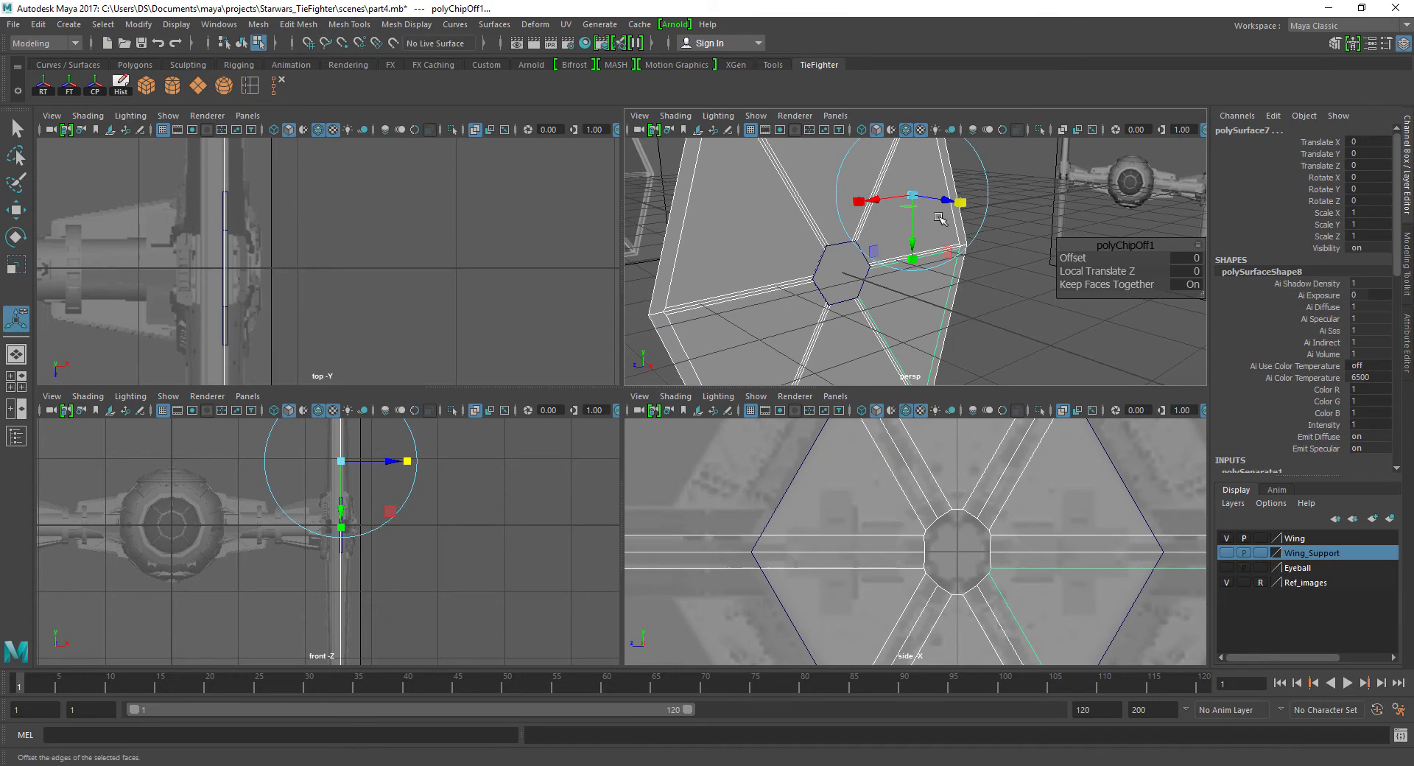
{"action": "left_click_drag", "start_coordinate": [913, 195], "coordinate": [915, 193]}
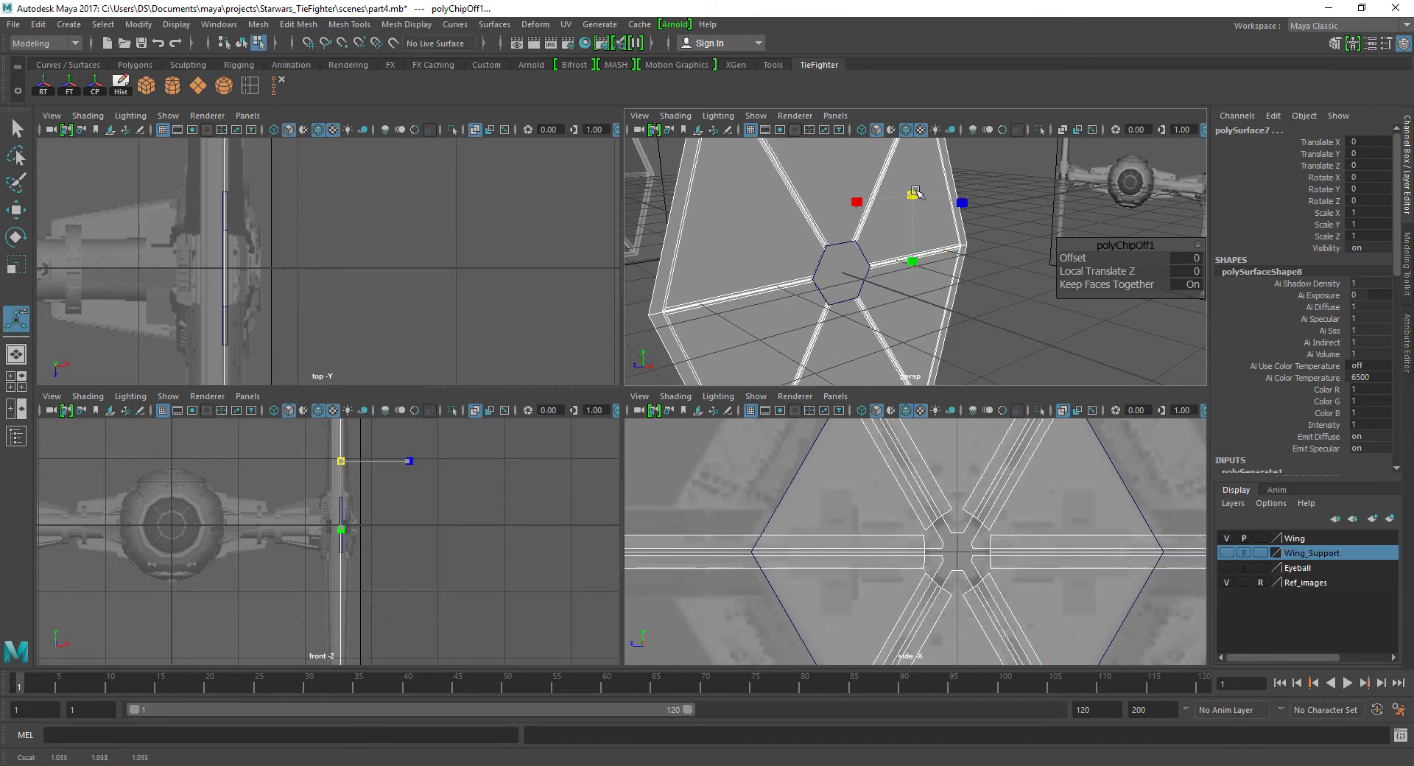
{"action": "left_click", "coordinate": [963, 204]}
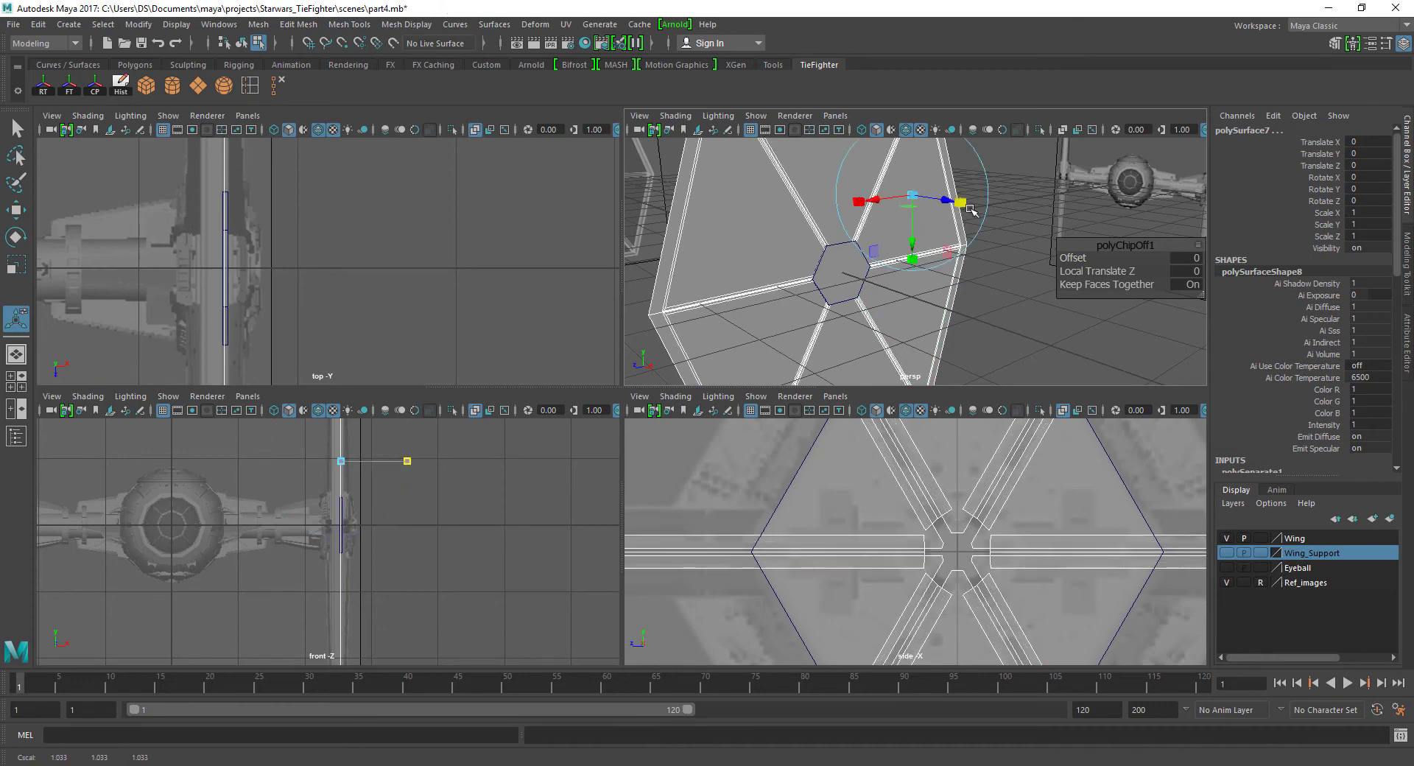
Orbit around the raised hexagon hub to inspect it, then clear the selection.
{"action": "key", "text": "space"}
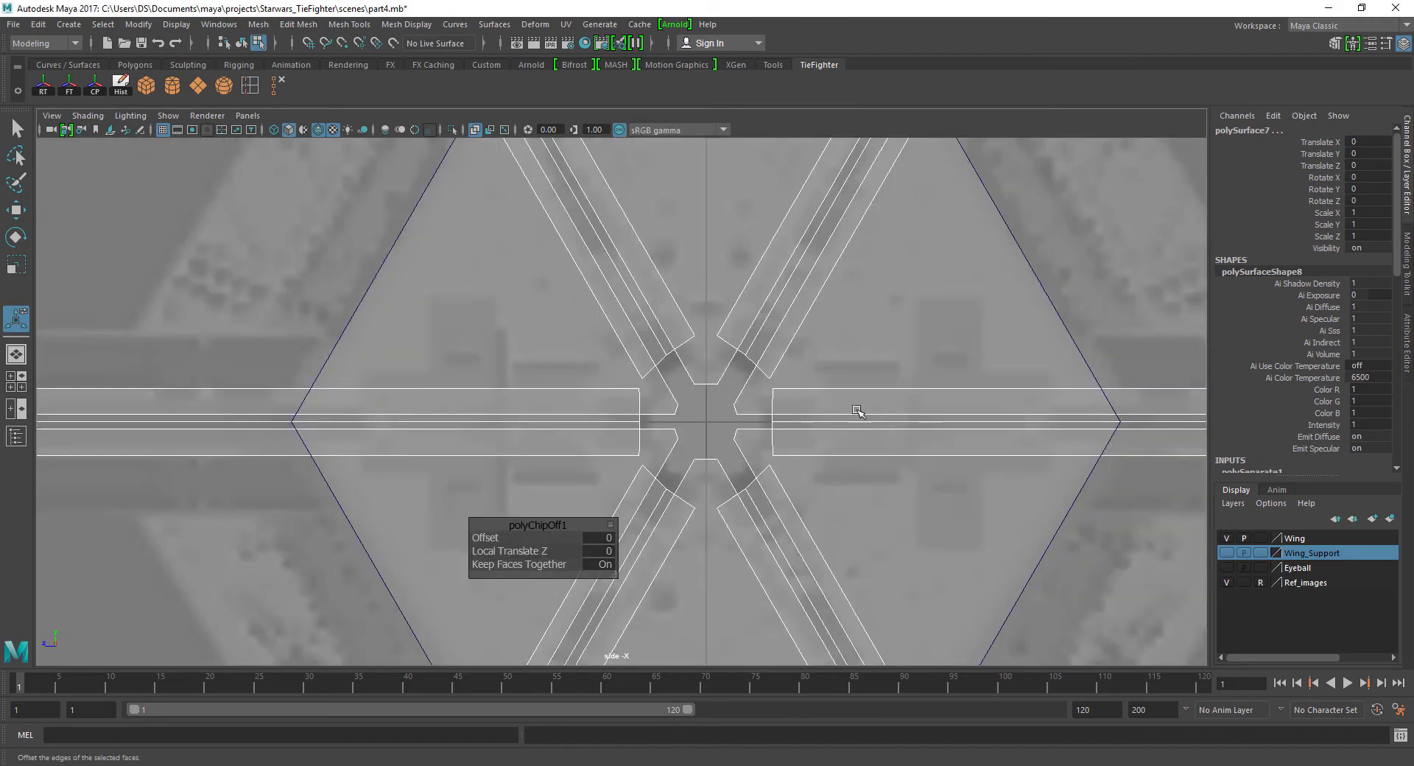
{"action": "scroll", "coordinate": [814, 394], "scroll_direction": "down", "scroll_amount": 5}
{"action": "scroll", "coordinate": [731, 418], "scroll_direction": "up", "scroll_amount": 3}
{"action": "key", "text": "space"}
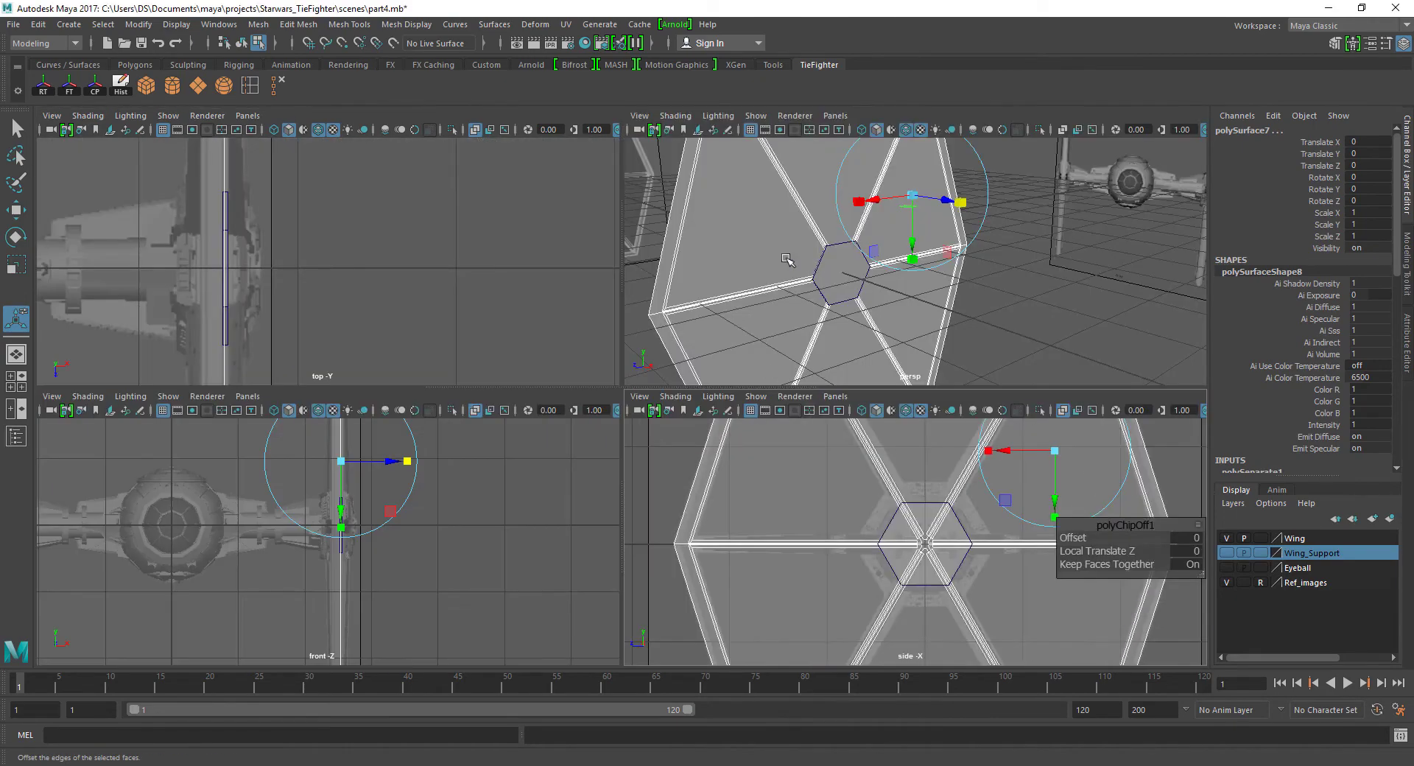
{"action": "mouse_move", "coordinate": [913, 280]}
{"action": "left_mouse_down", "text": "alt"}
{"action": "mouse_move", "coordinate": [990, 264]}
{"action": "mouse_move", "coordinate": [952, 209]}
{"action": "mouse_move", "coordinate": [912, 200]}
{"action": "mouse_move", "coordinate": [948, 206]}
{"action": "left_mouse_up", "text": "alt"}
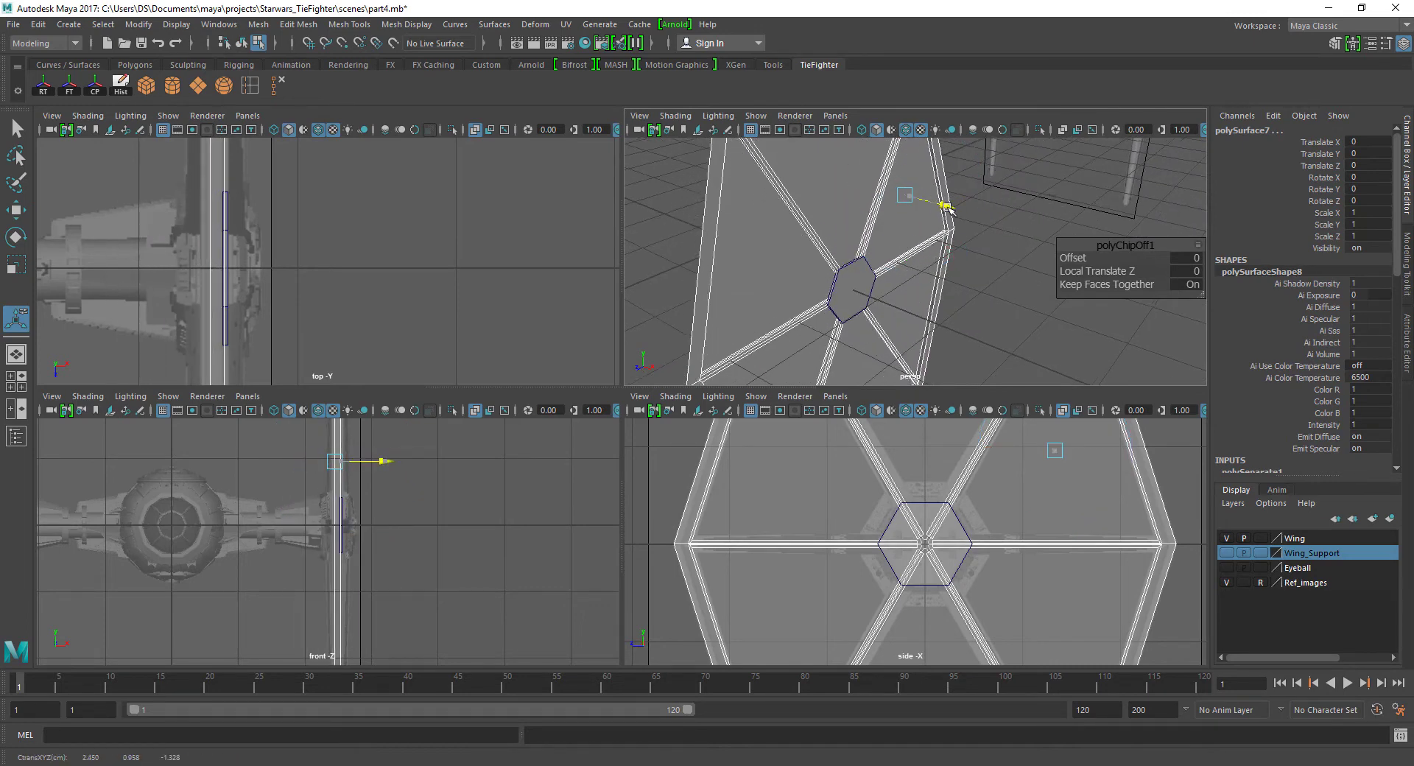
{"action": "key", "text": "space"}
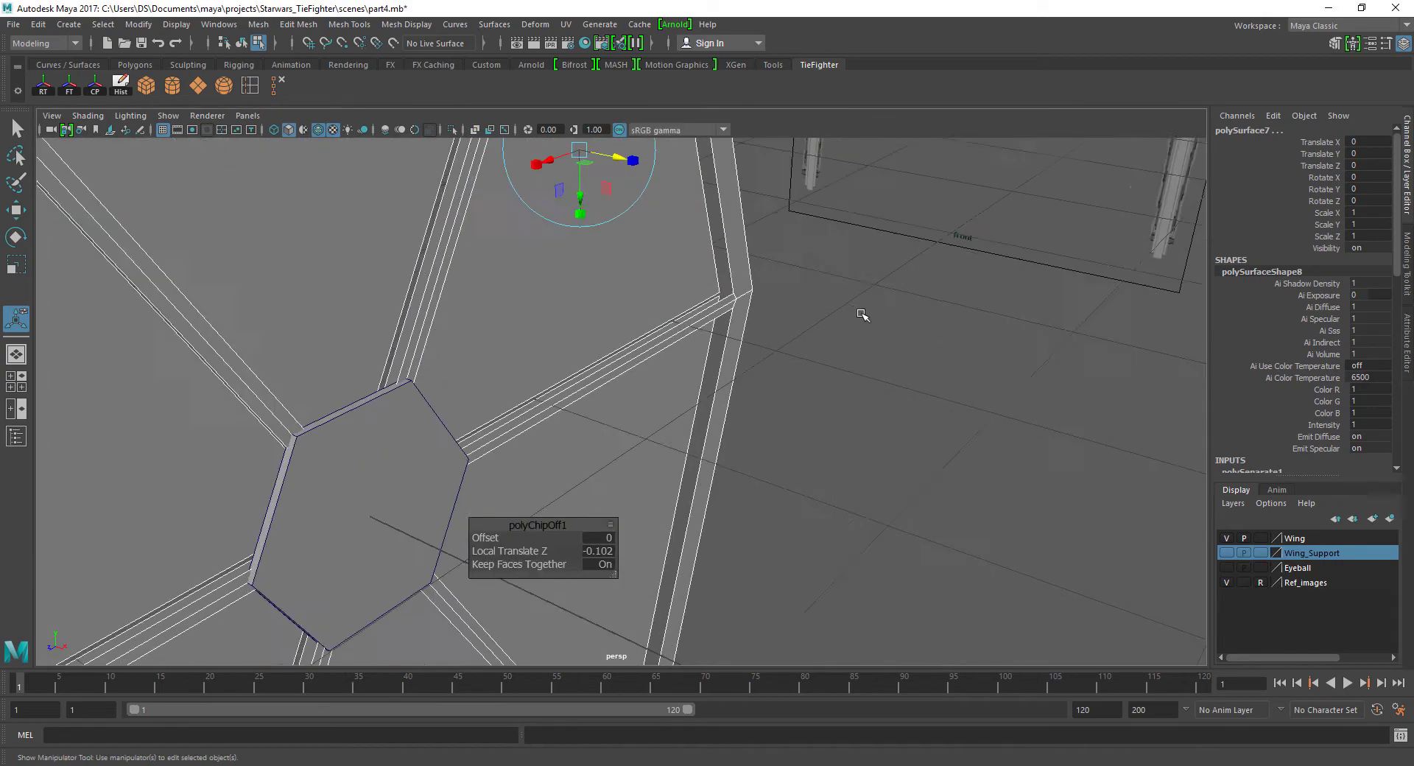
{"action": "mouse_move", "coordinate": [861, 312]}
{"action": "left_mouse_down", "text": "alt"}
{"action": "mouse_move", "coordinate": [830, 290]}
{"action": "mouse_move", "coordinate": [852, 293]}
{"action": "mouse_move", "coordinate": [780, 280]}
{"action": "left_mouse_up", "text": "alt"}
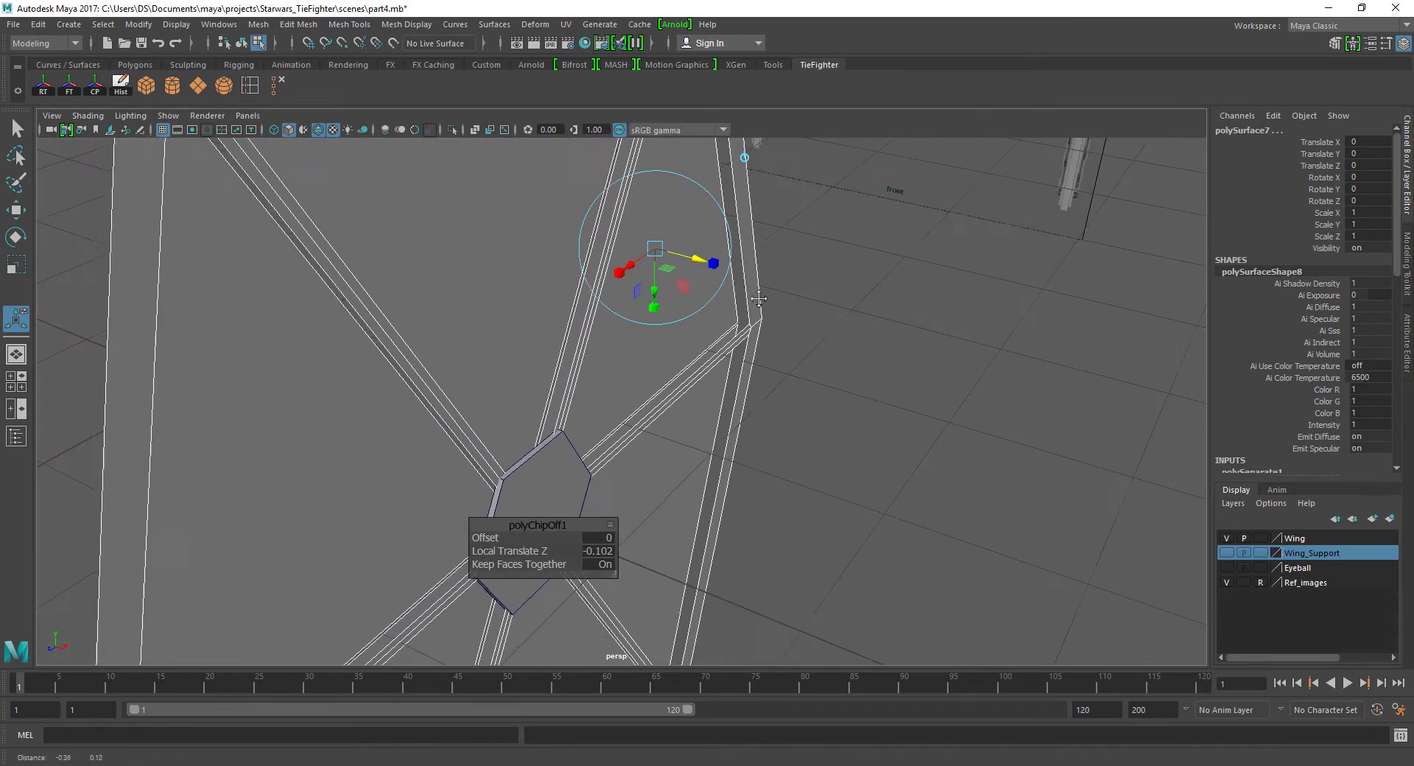
{"action": "left_click_drag", "start_coordinate": [660, 248], "coordinate": [700, 257]}
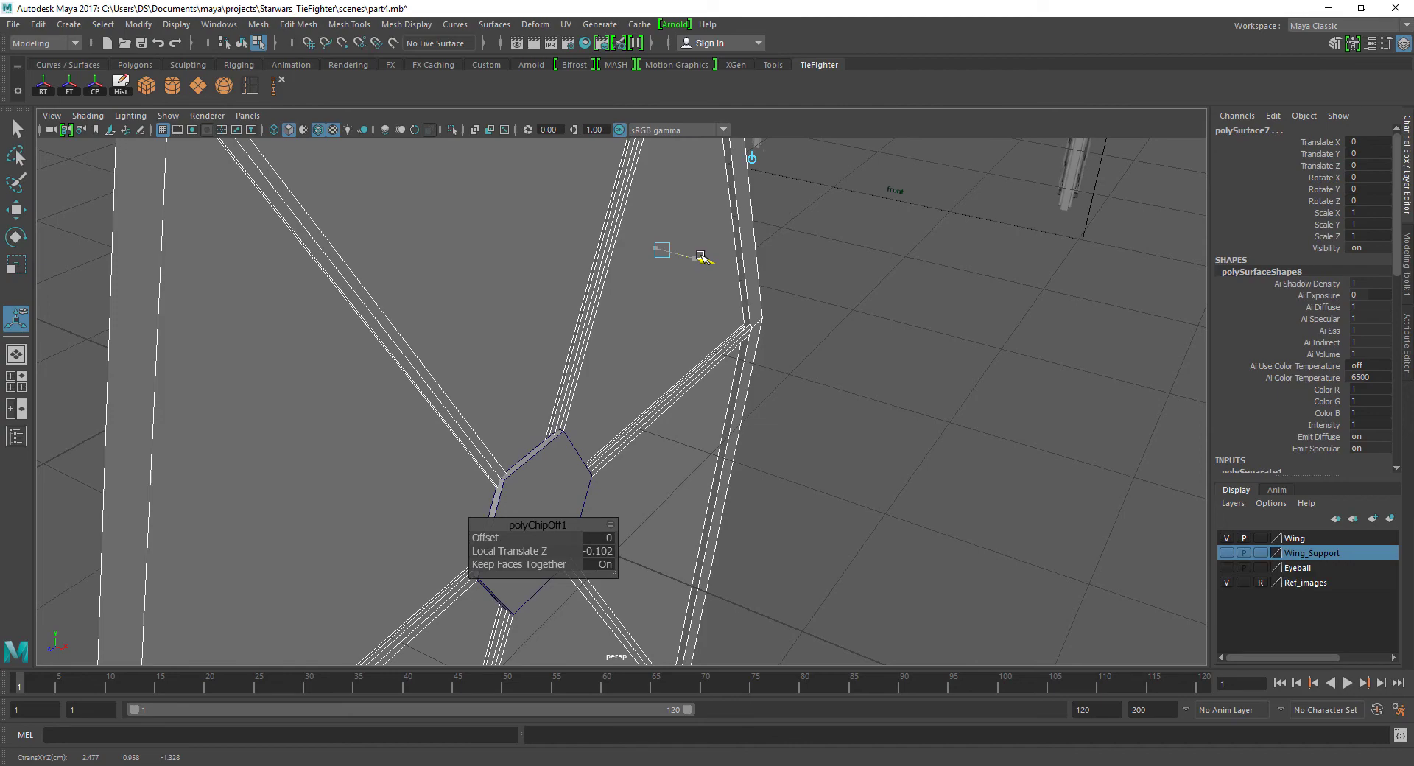
{"action": "mouse_move", "coordinate": [700, 257]}
{"action": "left_mouse_down", "text": "alt"}
{"action": "mouse_move", "coordinate": [404, 287]}
{"action": "mouse_move", "coordinate": [584, 300]}
{"action": "mouse_move", "coordinate": [549, 309]}
{"action": "mouse_move", "coordinate": [619, 341]}
{"action": "mouse_move", "coordinate": [605, 348]}
{"action": "mouse_move", "coordinate": [609, 312]}
{"action": "mouse_move", "coordinate": [669, 315]}
{"action": "mouse_move", "coordinate": [734, 352]}
{"action": "mouse_move", "coordinate": [656, 329]}
{"action": "mouse_move", "coordinate": [865, 356]}
{"action": "mouse_move", "coordinate": [711, 320]}
{"action": "left_mouse_up", "text": "alt"}
{"action": "left_click", "coordinate": [331, 306]}
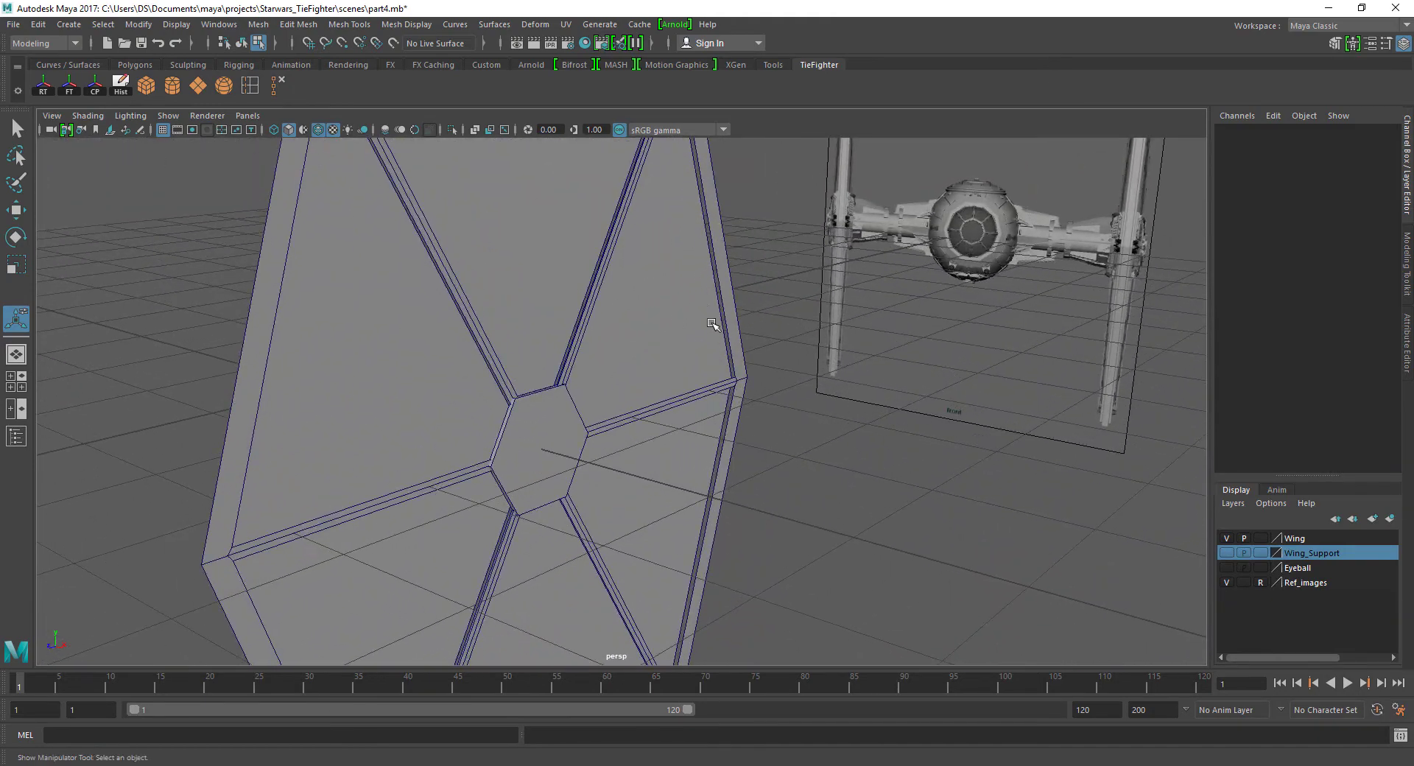
{"action": "key", "text": "space"}
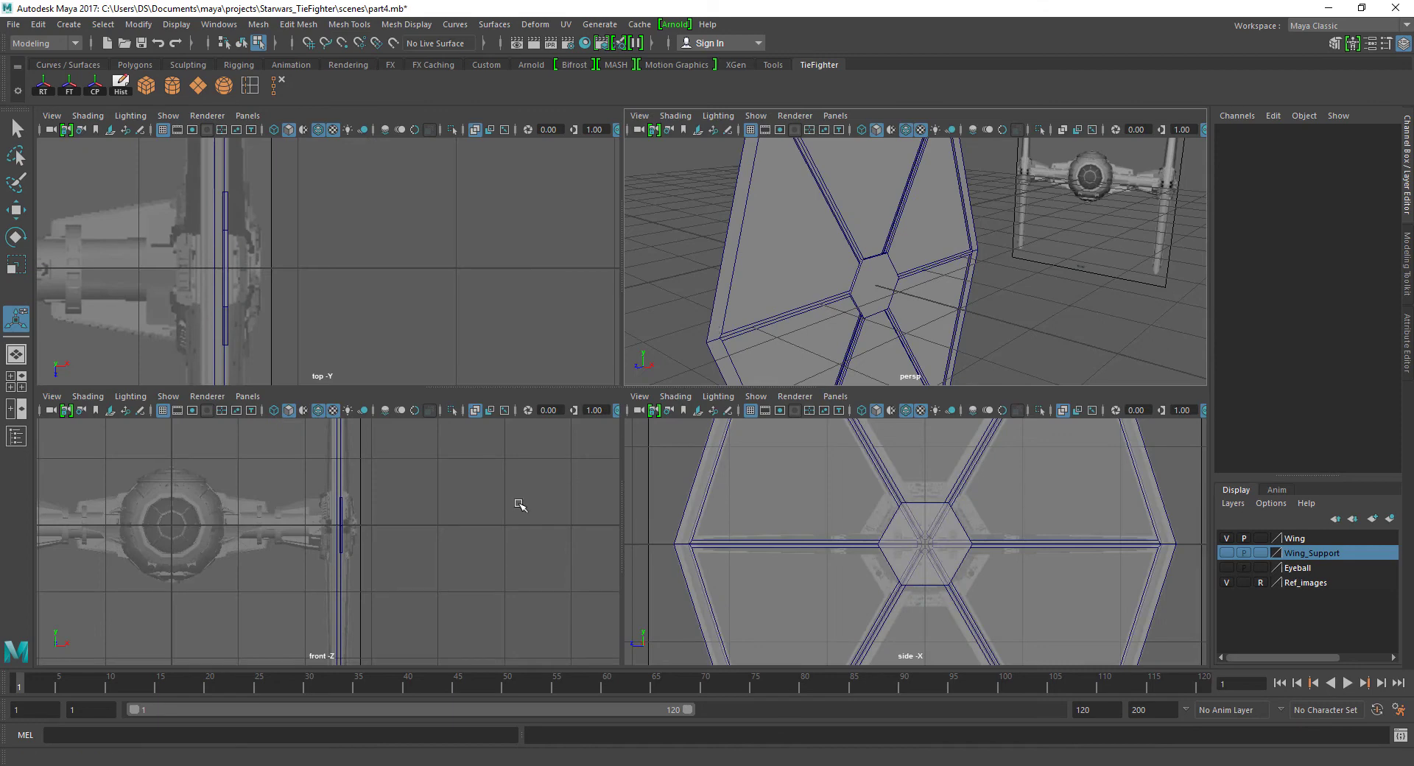
Select the extracted hexagon hub and frame it in the views.
{"action": "left_click", "coordinate": [860, 278]}
{"action": "left_click_drag", "start_coordinate": [800, 312], "coordinate": [918, 300], "text": "alt"}
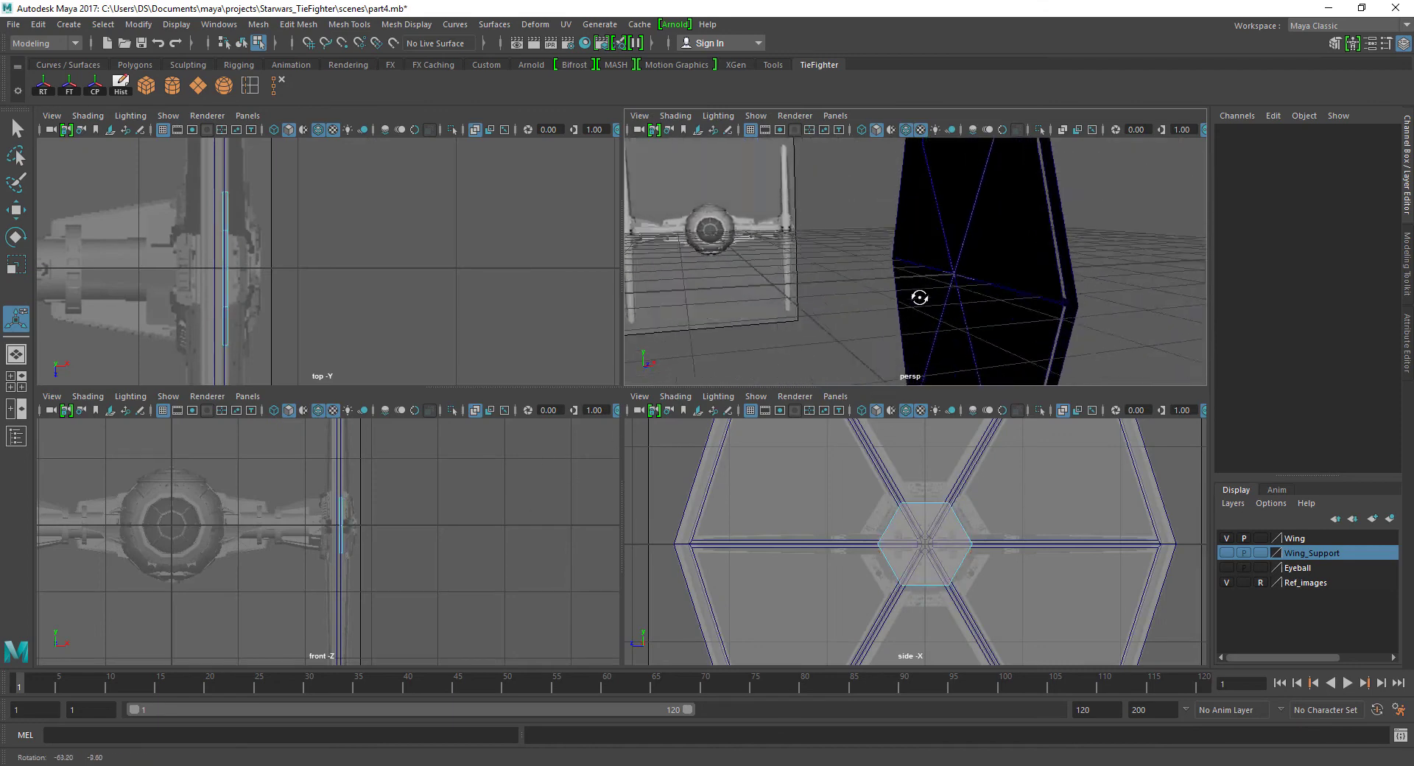
{"action": "key", "text": "space"}
{"action": "scroll", "coordinate": [708, 482], "scroll_direction": "up", "scroll_amount": 3}
{"action": "key", "text": "r"}
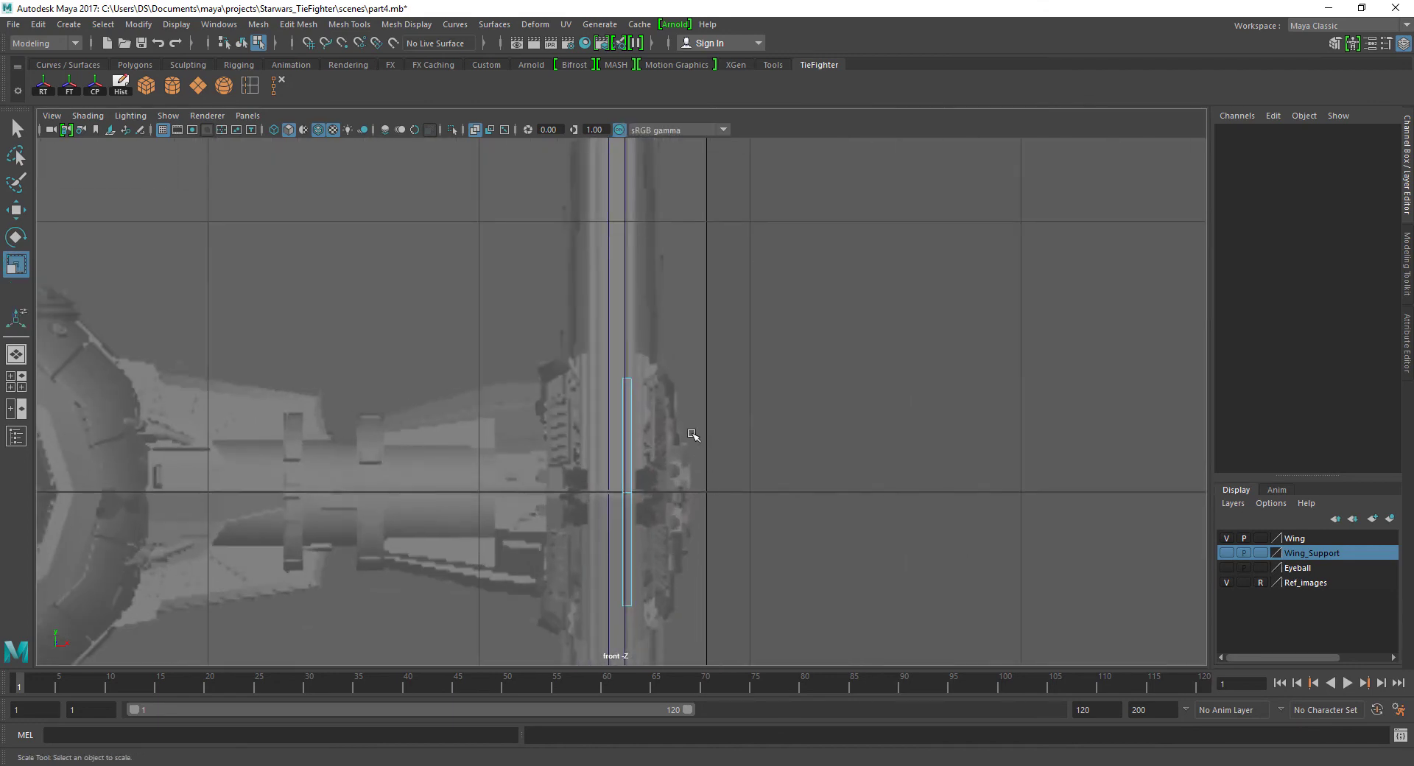
{"action": "key", "text": "w"}
{"action": "key", "text": "space"}
{"action": "key", "text": "f"}
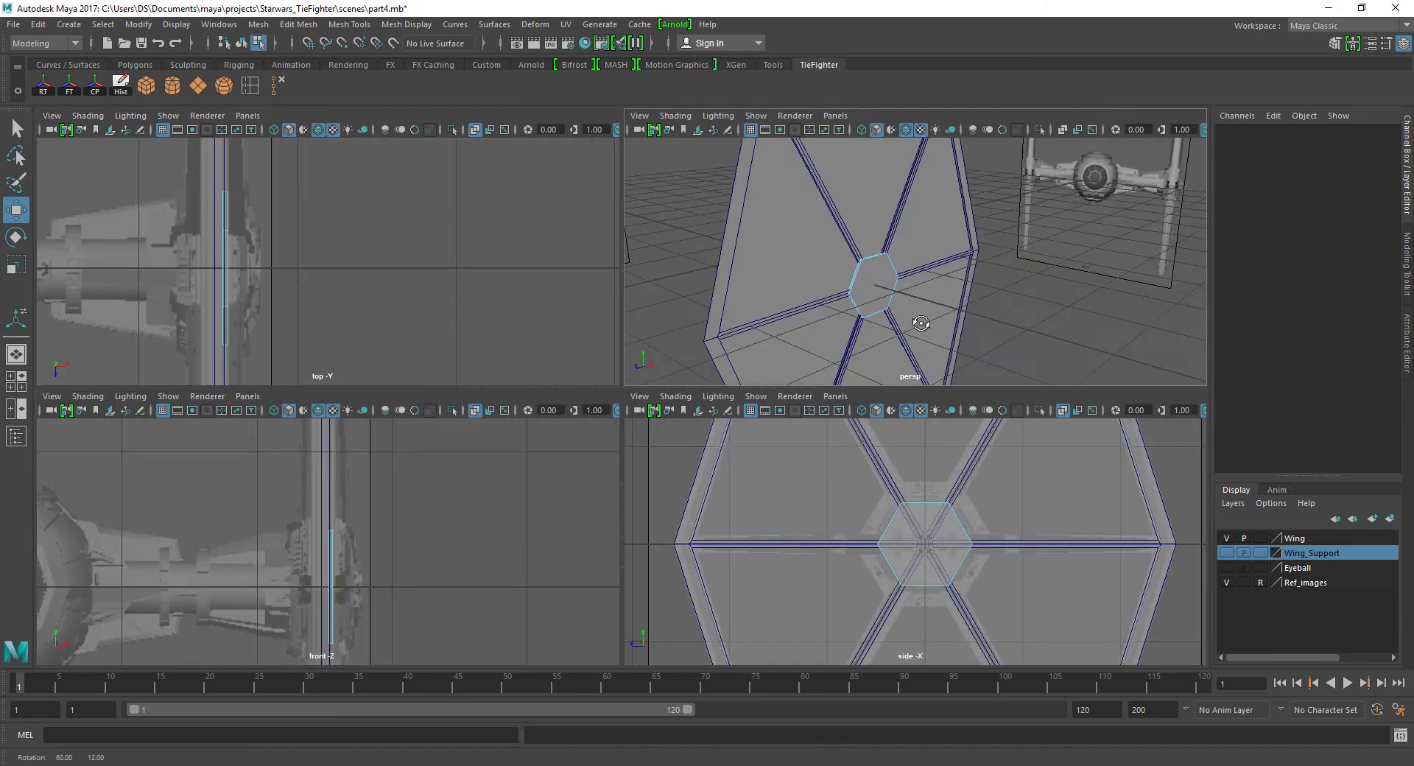
{"action": "key", "text": "q"}
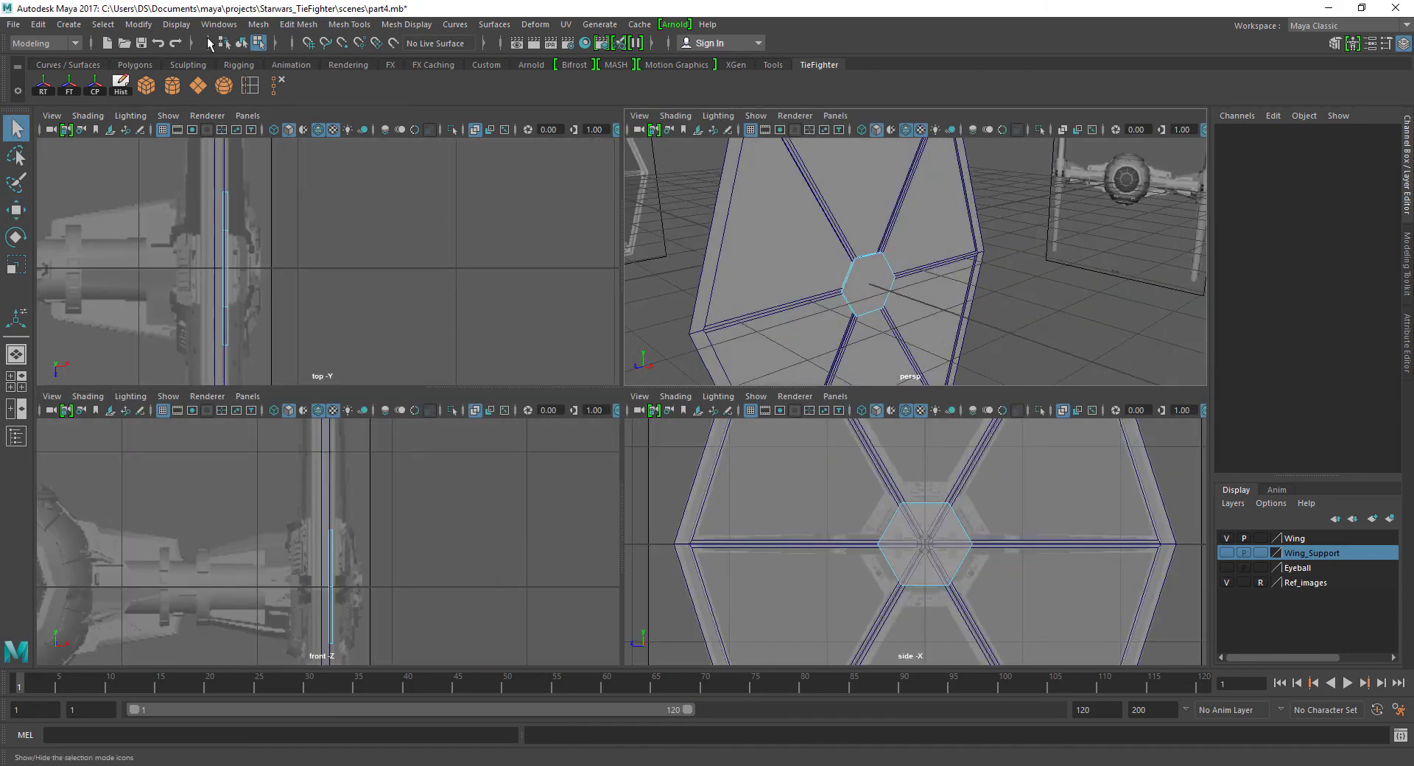
Select the hub cylinder pCylinder4 and nudge it to Translate X -0.041.
{"action": "left_click", "coordinate": [224, 42]}
{"action": "key", "text": "f"}
{"action": "key", "text": "w"}
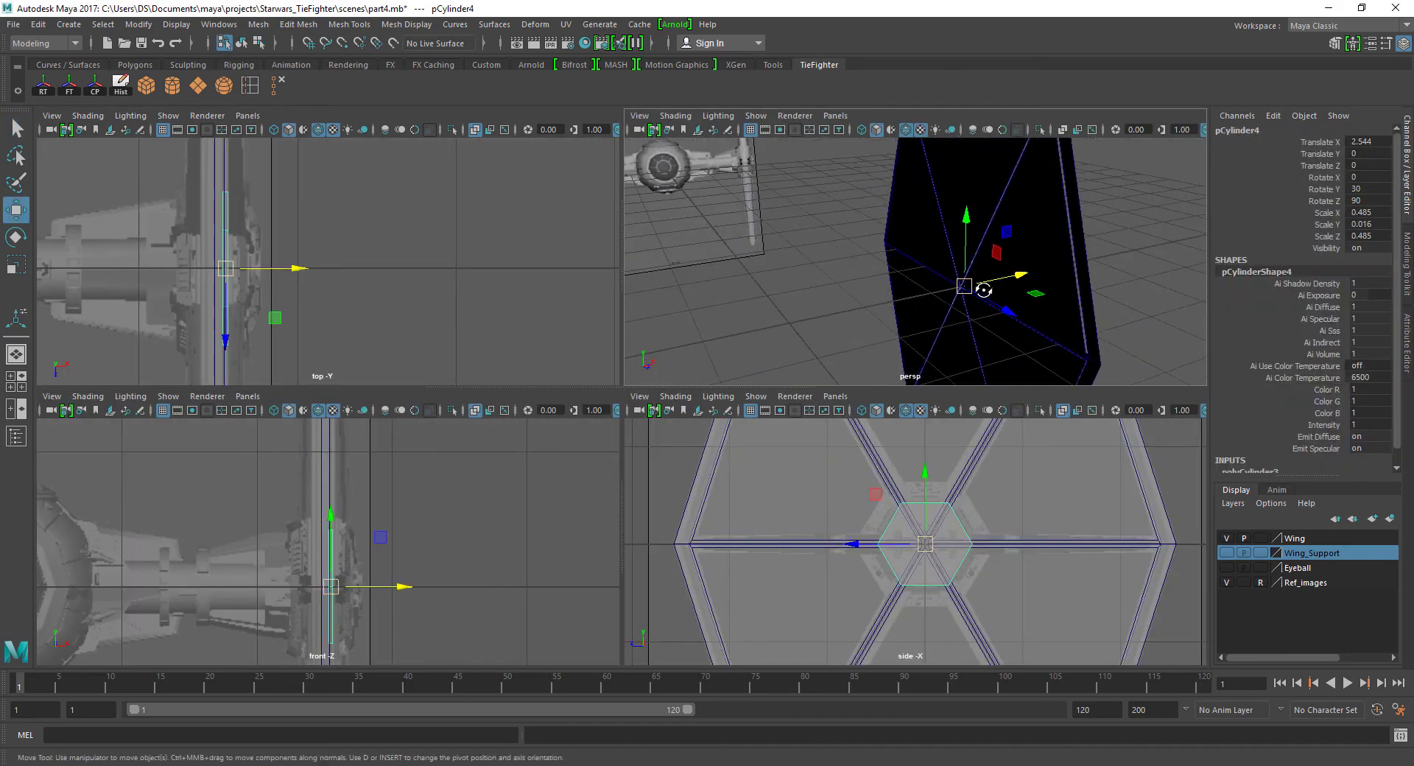
{"action": "left_click_drag", "start_coordinate": [983, 289], "coordinate": [1014, 280]}
{"action": "key", "text": "r"}
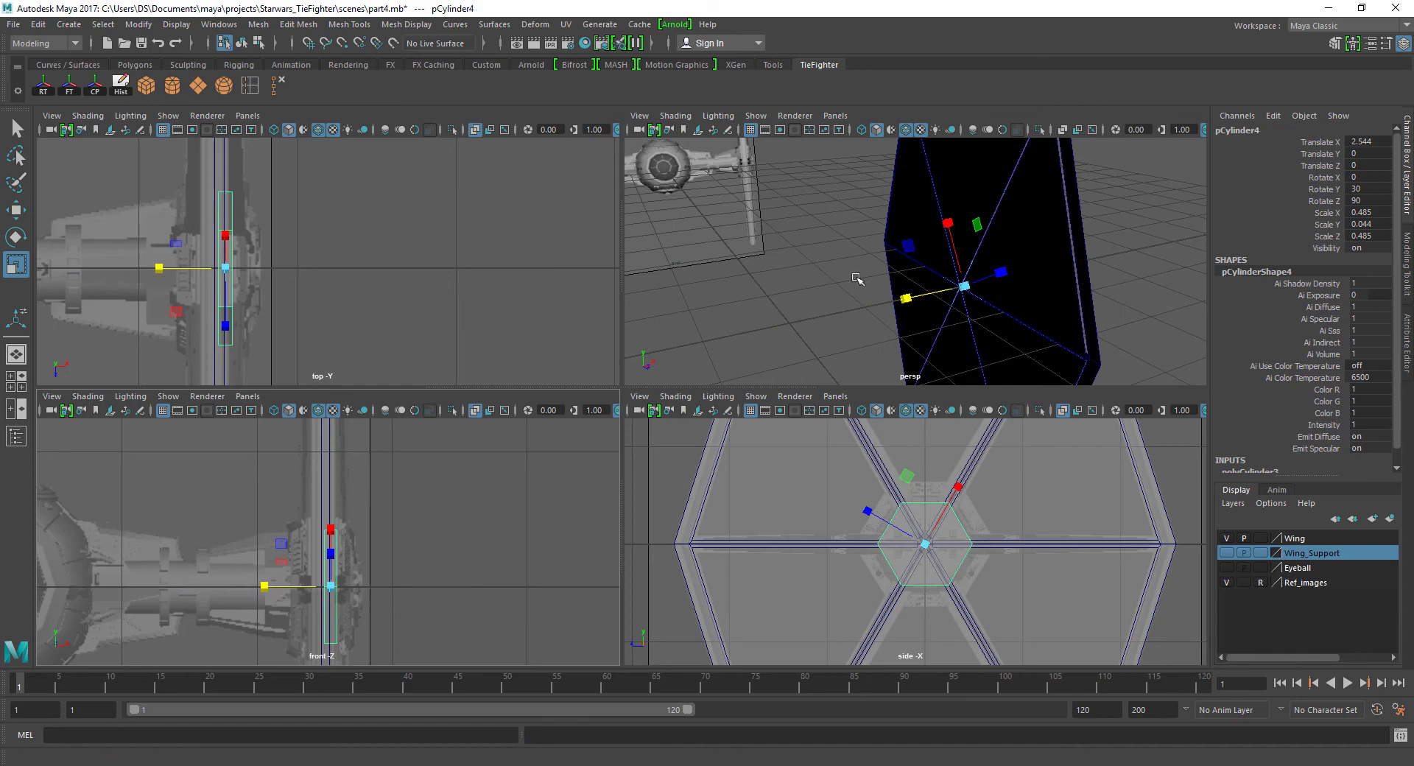
{"action": "left_click_drag", "start_coordinate": [857, 278], "coordinate": [760, 232], "text": "alt"}
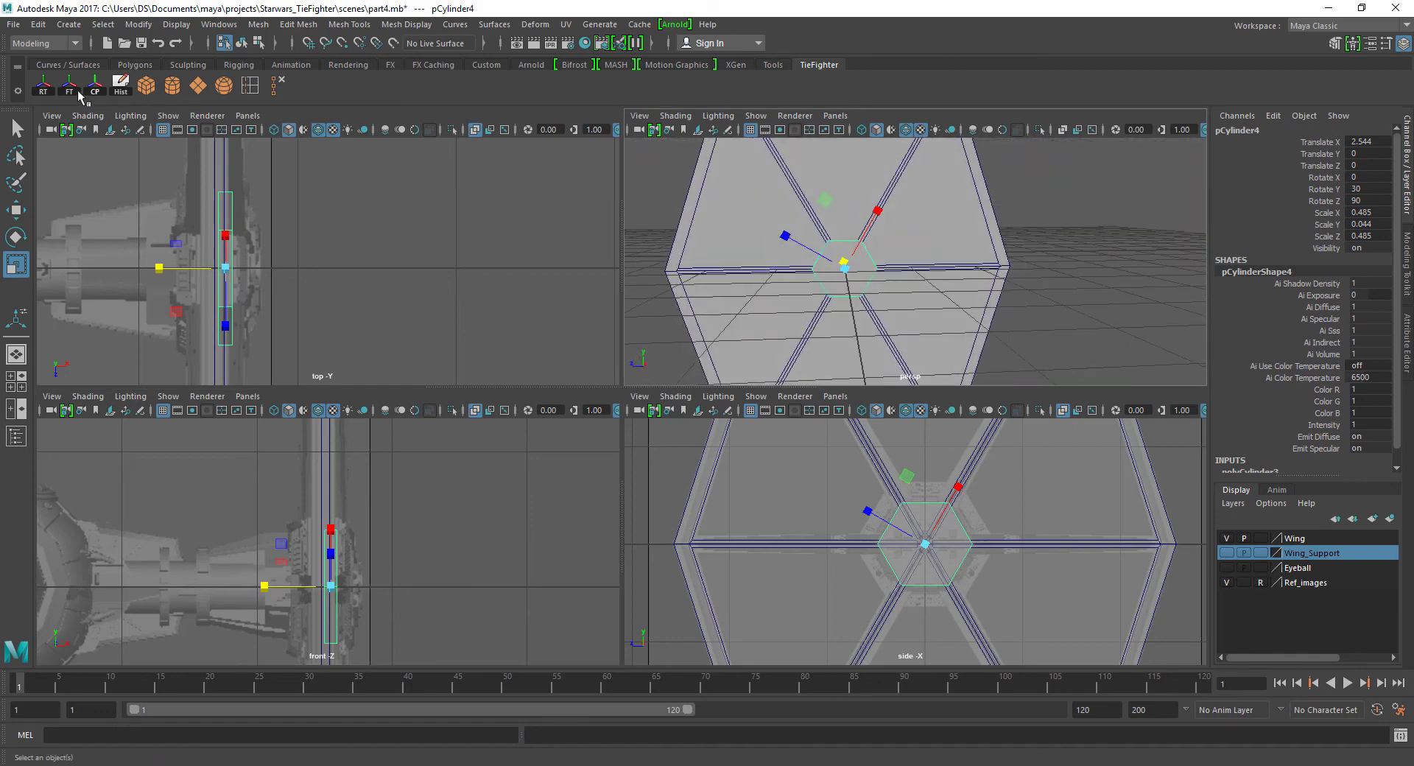
{"action": "left_click_drag", "start_coordinate": [694, 302], "coordinate": [986, 319], "text": "alt"}
Widen pCylinder4 to Scale X 1.044 in the front view, then deselect it.
{"action": "key", "text": "w"}
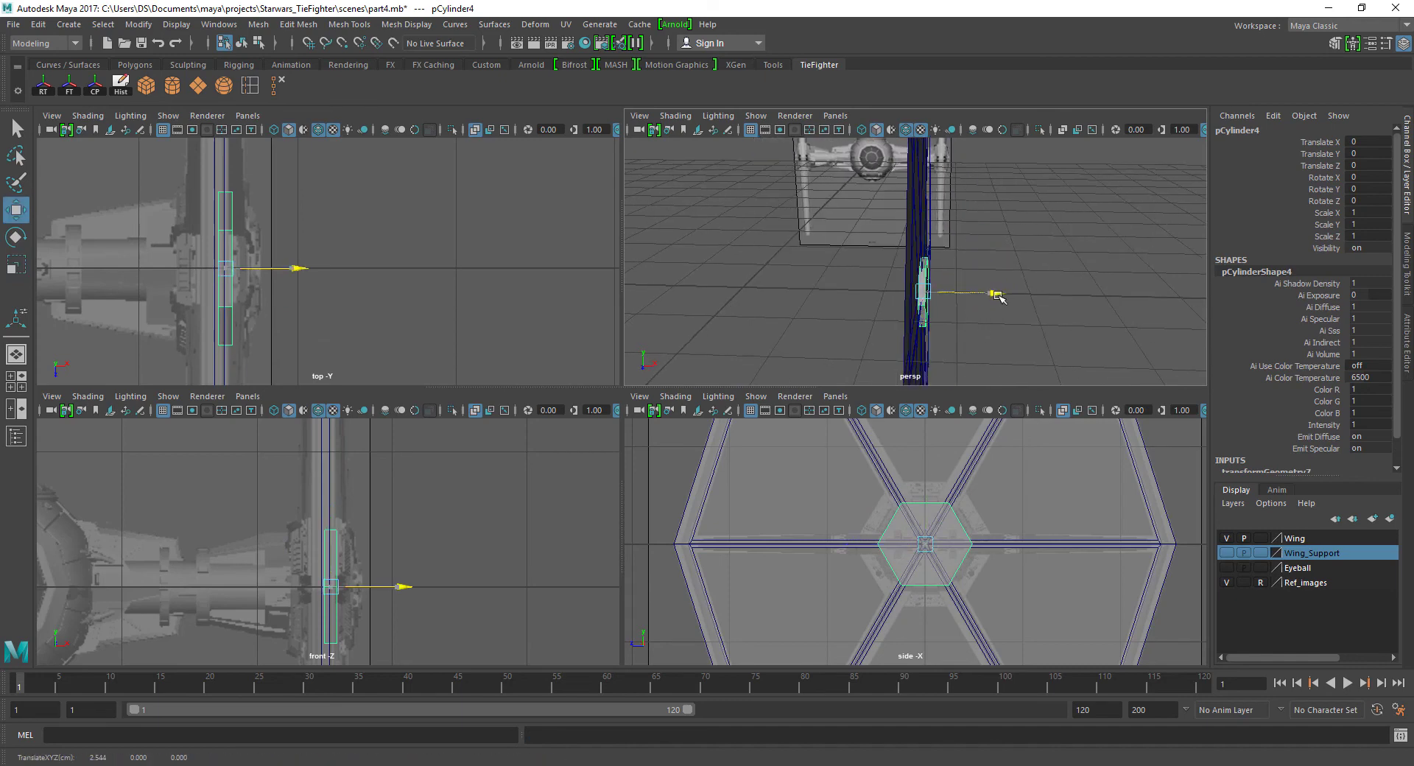
{"action": "key", "text": "space"}
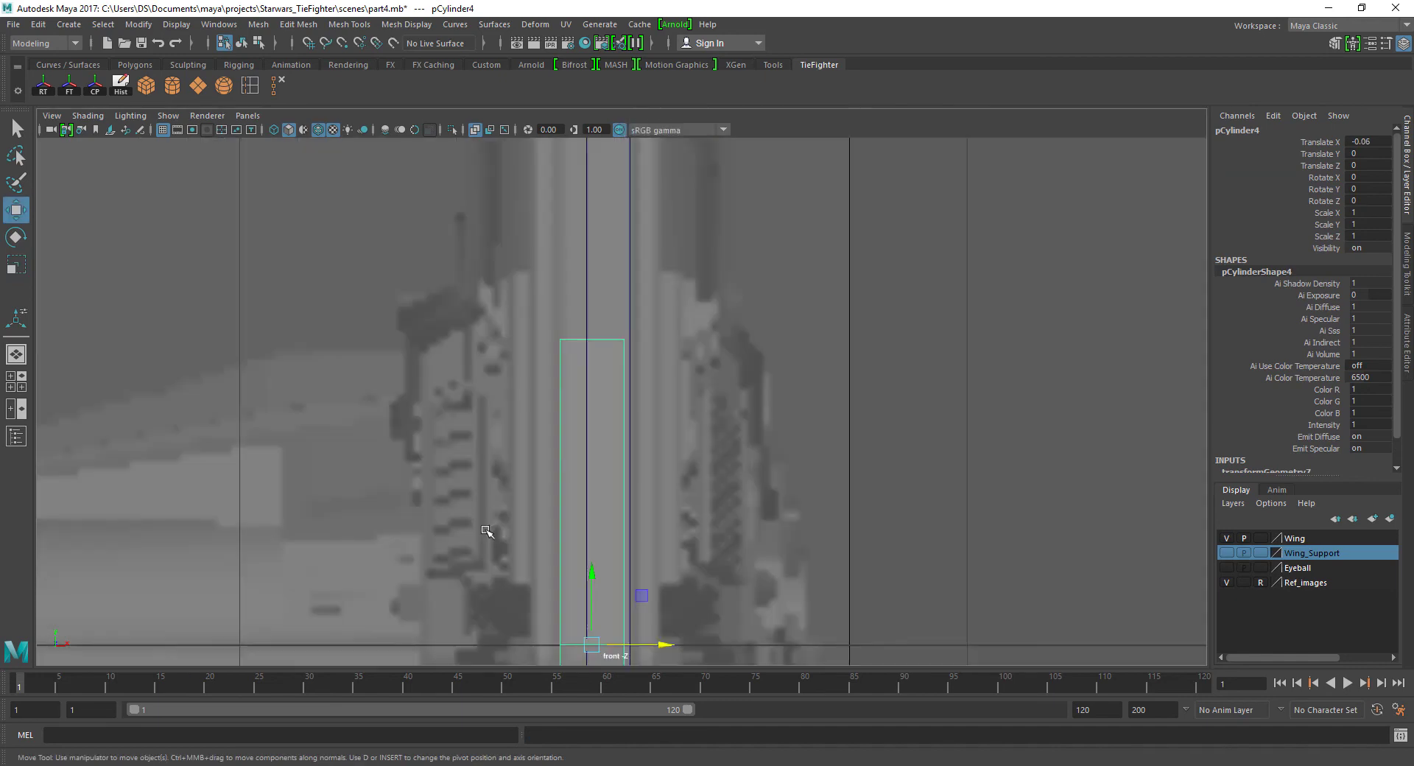
{"action": "scroll", "coordinate": [489, 535], "scroll_direction": "down", "scroll_amount": 5}
{"action": "scroll", "coordinate": [770, 493], "scroll_direction": "up", "scroll_amount": 3}
{"action": "key", "text": "r"}
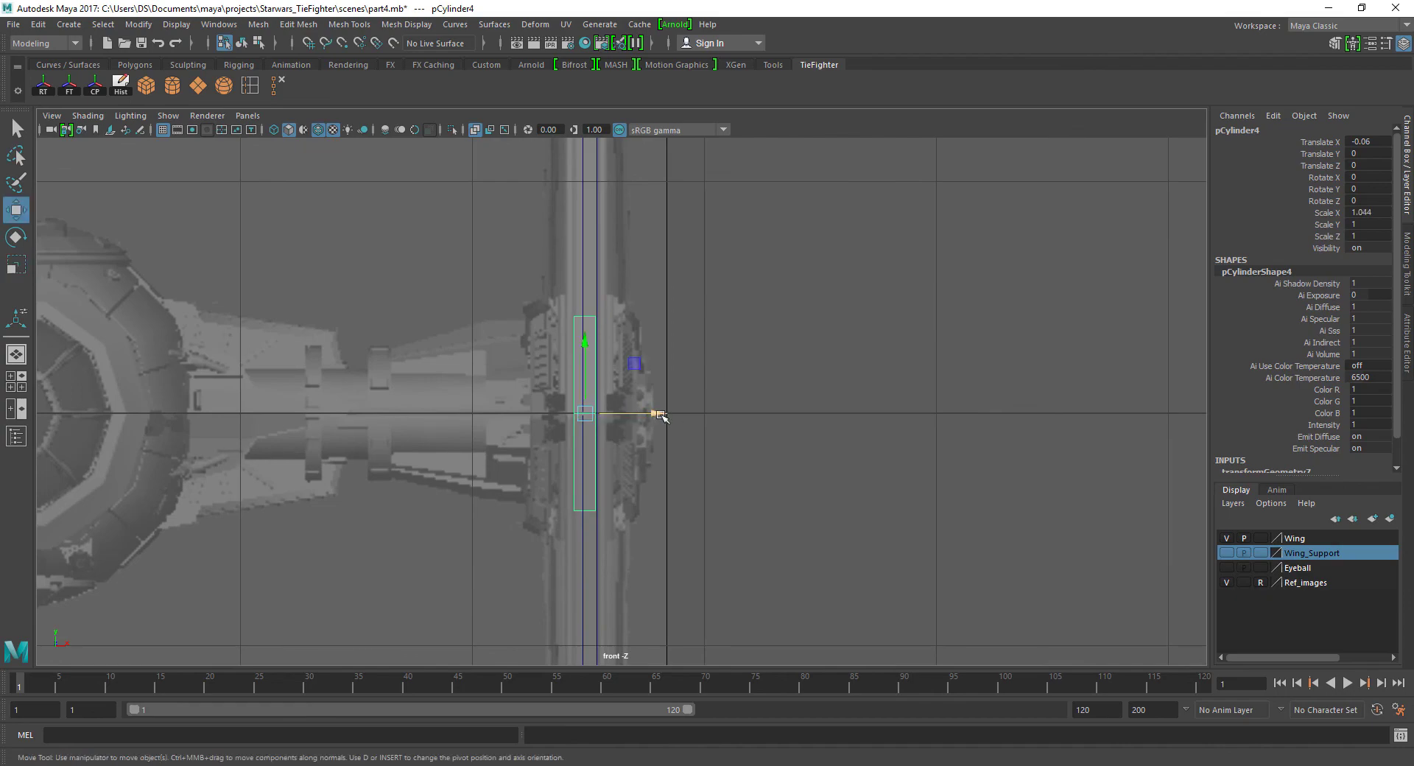
{"action": "key", "text": "space"}
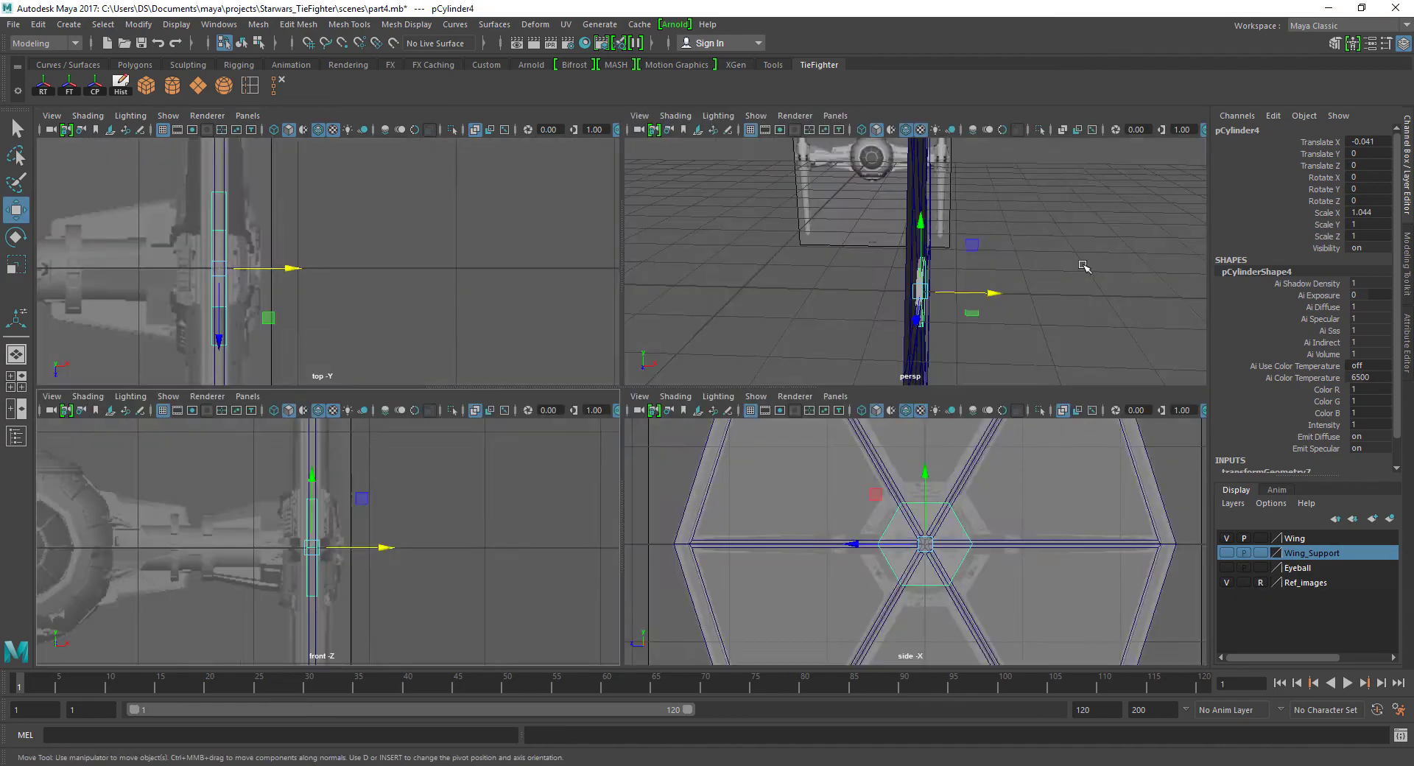
{"action": "key", "text": "space"}
{"action": "left_click", "coordinate": [940, 306]}
{"action": "mouse_move", "coordinate": [940, 306]}
{"action": "left_mouse_down", "text": "alt"}
{"action": "mouse_move", "coordinate": [700, 388]}
{"action": "mouse_move", "coordinate": [648, 425]}
{"action": "mouse_move", "coordinate": [641, 461]}
{"action": "mouse_move", "coordinate": [858, 370]}
{"action": "mouse_move", "coordinate": [796, 378]}
{"action": "mouse_move", "coordinate": [773, 448]}
{"action": "mouse_move", "coordinate": [897, 477]}
{"action": "left_mouse_up", "text": "alt"}
Select the wing cylinder pCylinder2, hub cylinder pCylinder4 and the wing, reorienting the view.
{"action": "left_click", "coordinate": [591, 384]}
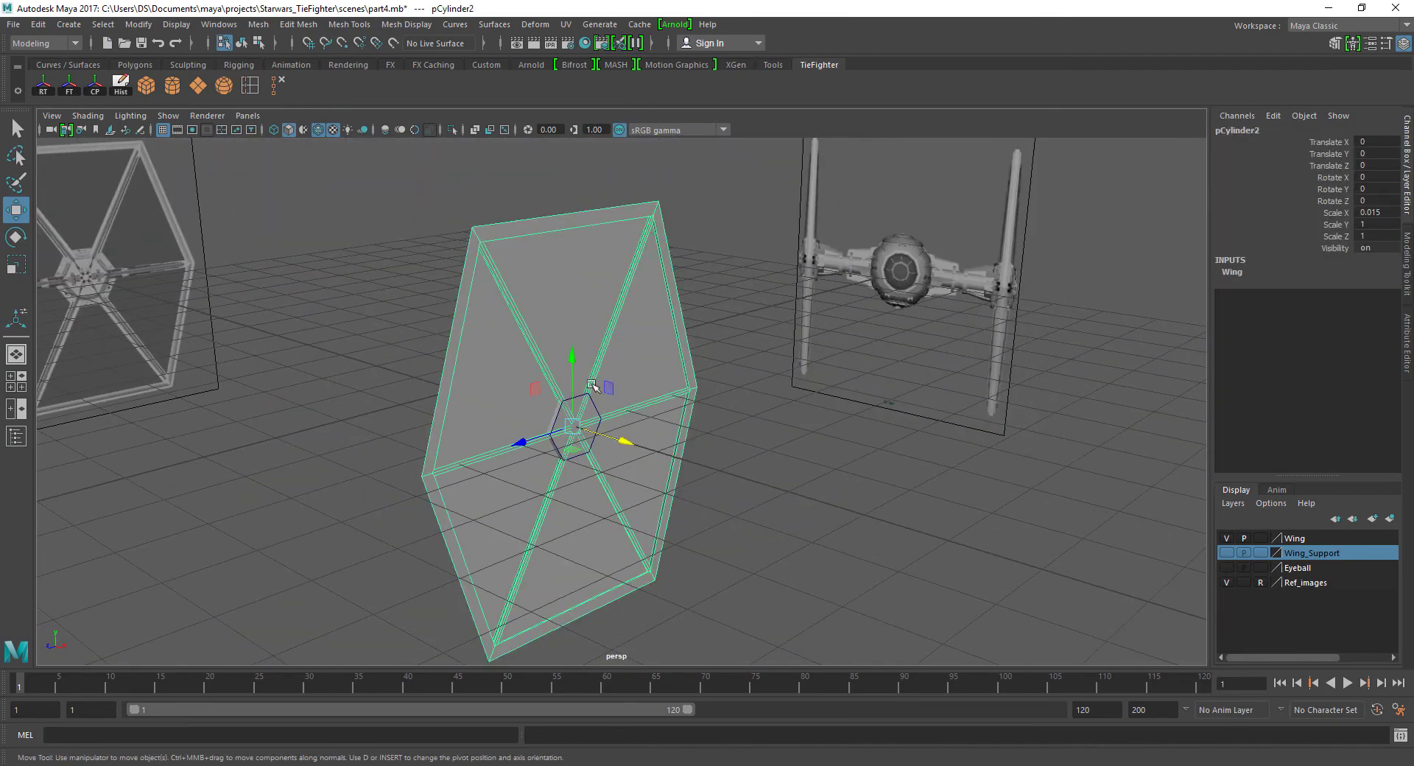
{"action": "left_click", "coordinate": [554, 420]}
{"action": "left_click_drag", "start_coordinate": [554, 420], "coordinate": [515, 413], "text": "alt"}
{"action": "left_click", "coordinate": [391, 319]}
{"action": "left_click_drag", "start_coordinate": [391, 319], "coordinate": [798, 470]}
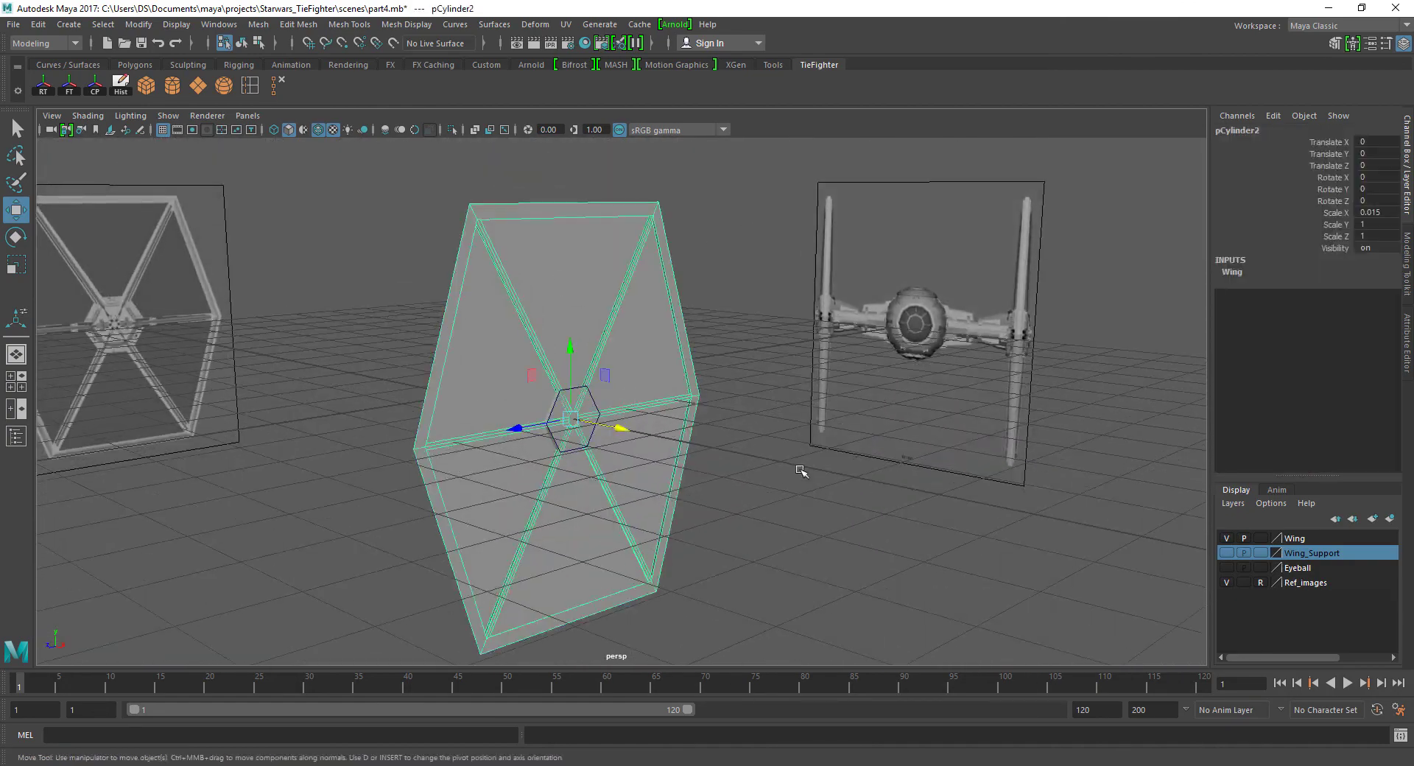
Turn on visibility for the Wing_Support and Eyeball layers in the Layer Editor.
{"action": "right_click", "coordinate": [1314, 542]}
{"action": "left_click", "coordinate": [1312, 572]}
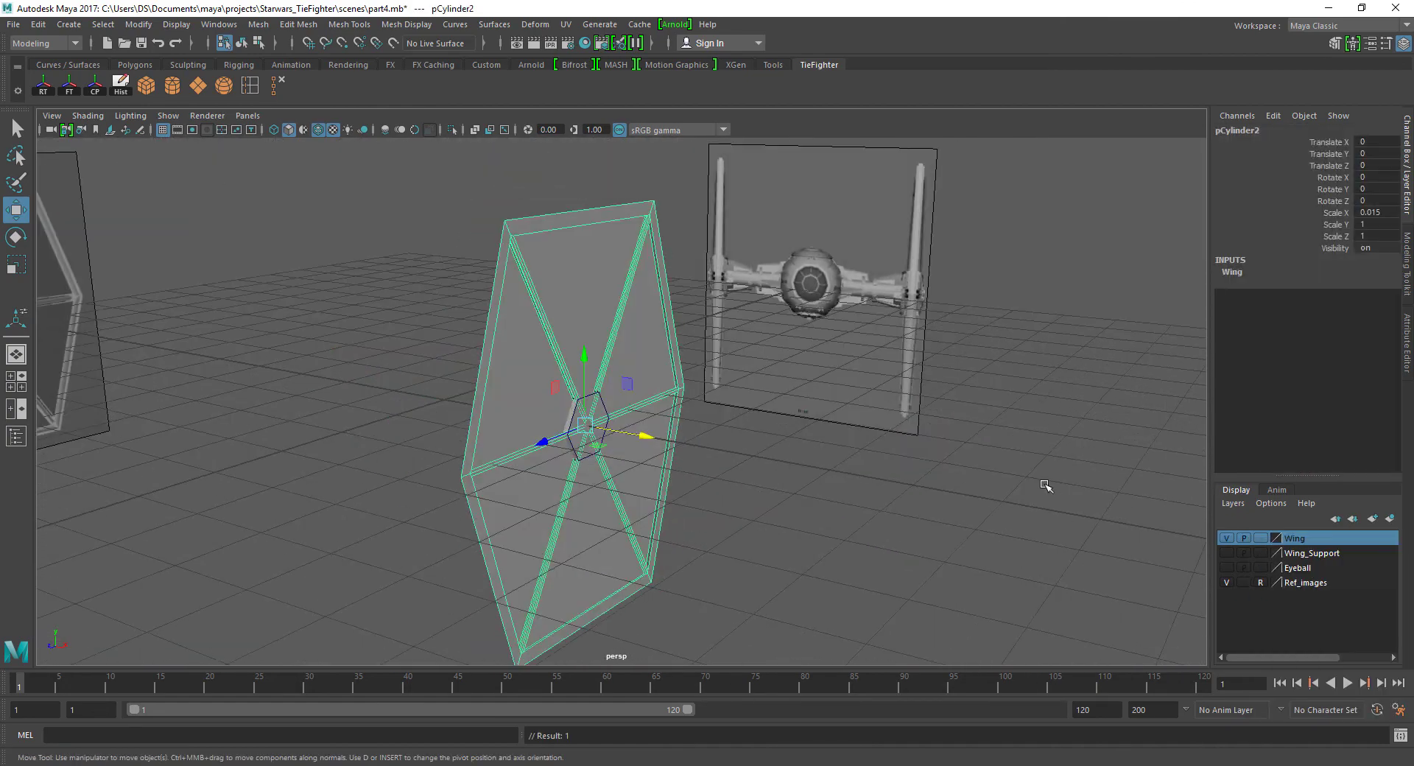
{"action": "left_click", "coordinate": [1041, 483]}
{"action": "left_click_drag", "start_coordinate": [1041, 482], "coordinate": [688, 441], "text": "alt"}
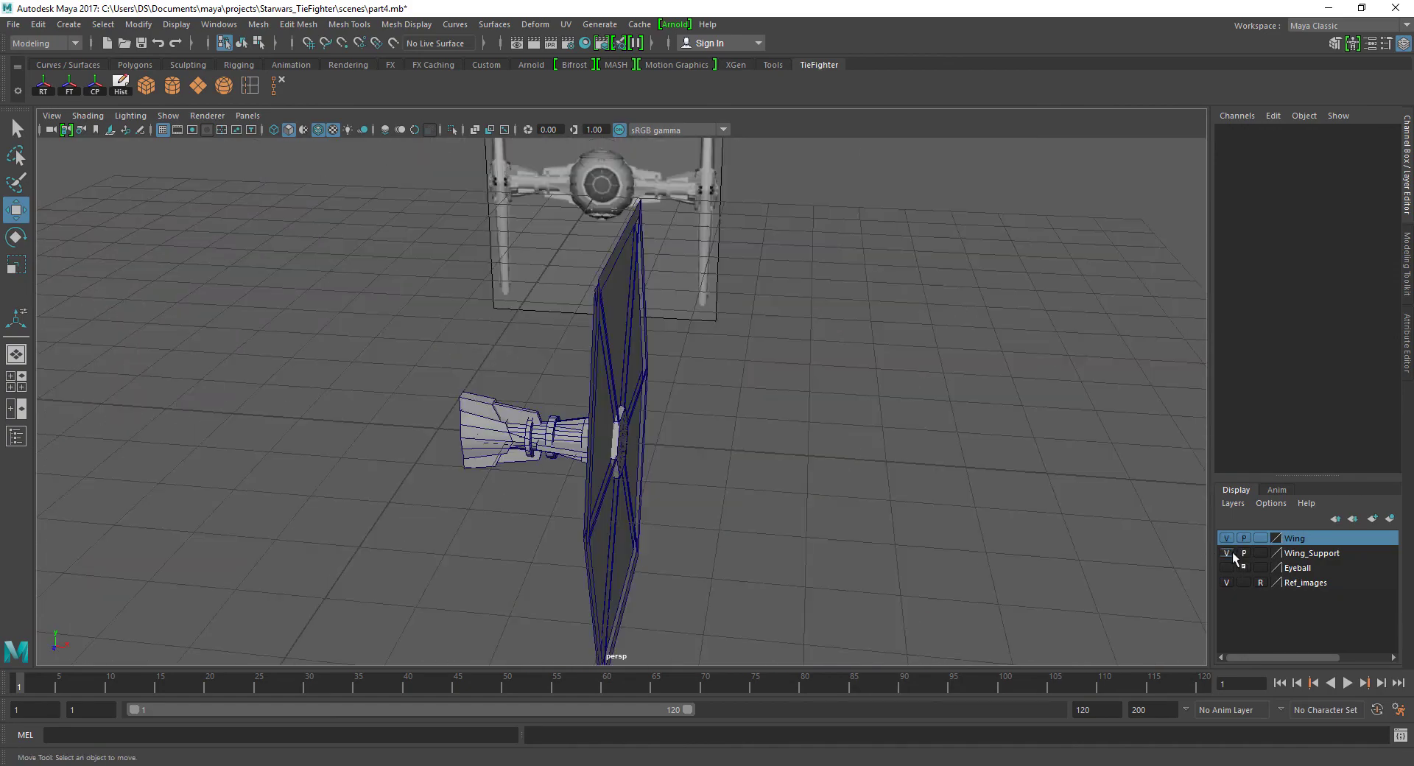
{"action": "left_click_drag", "start_coordinate": [1193, 508], "coordinate": [940, 489], "text": "alt"}
{"action": "left_click", "coordinate": [1226, 568]}
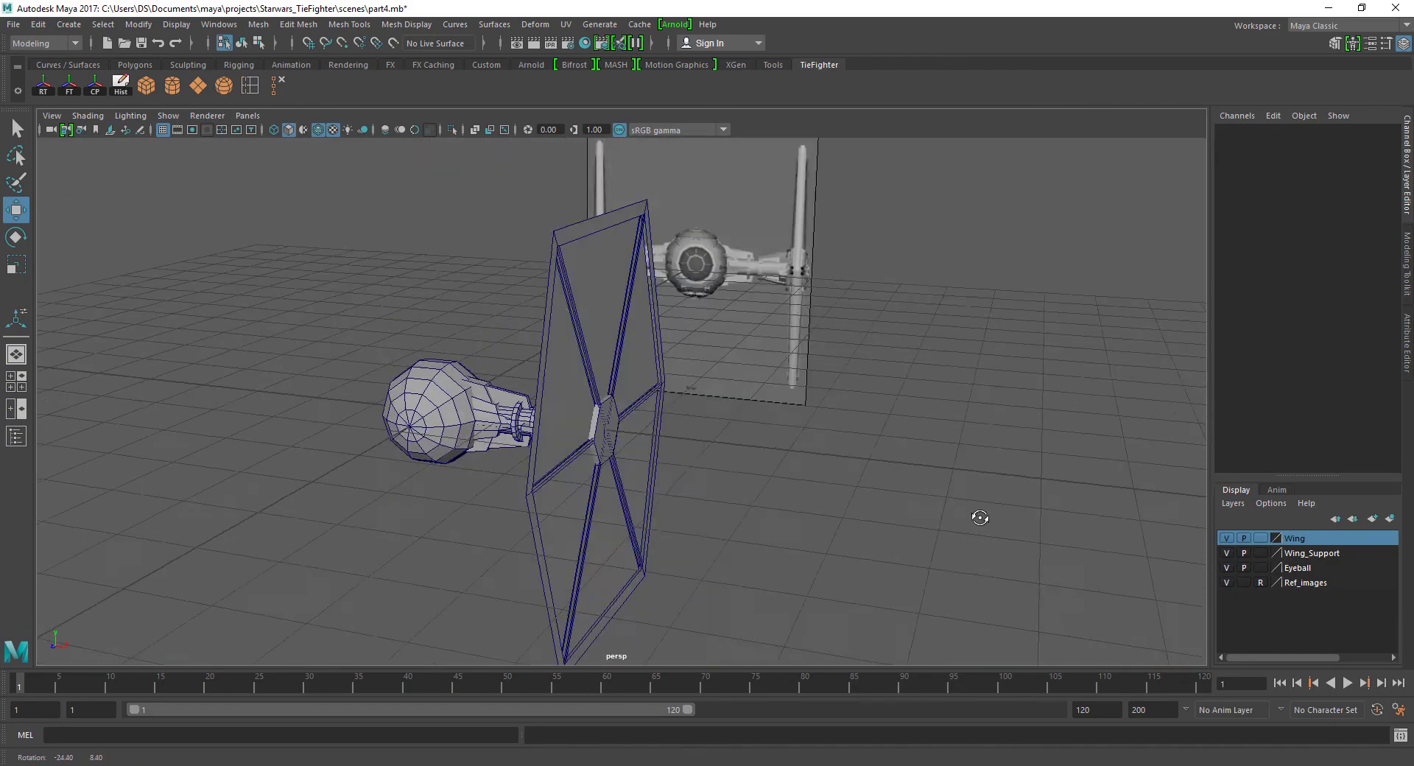